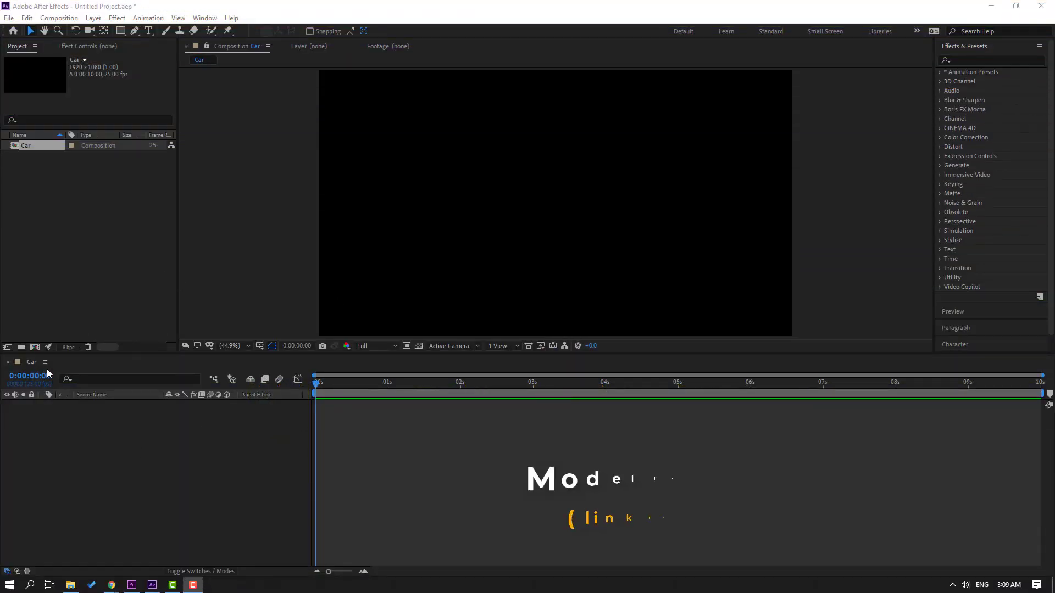
Create a new solid layer named E3D in the Car comp.
{"action": "right_click", "coordinate": [87, 432]}
{"action": "mouse_move", "coordinate": [165, 427]}
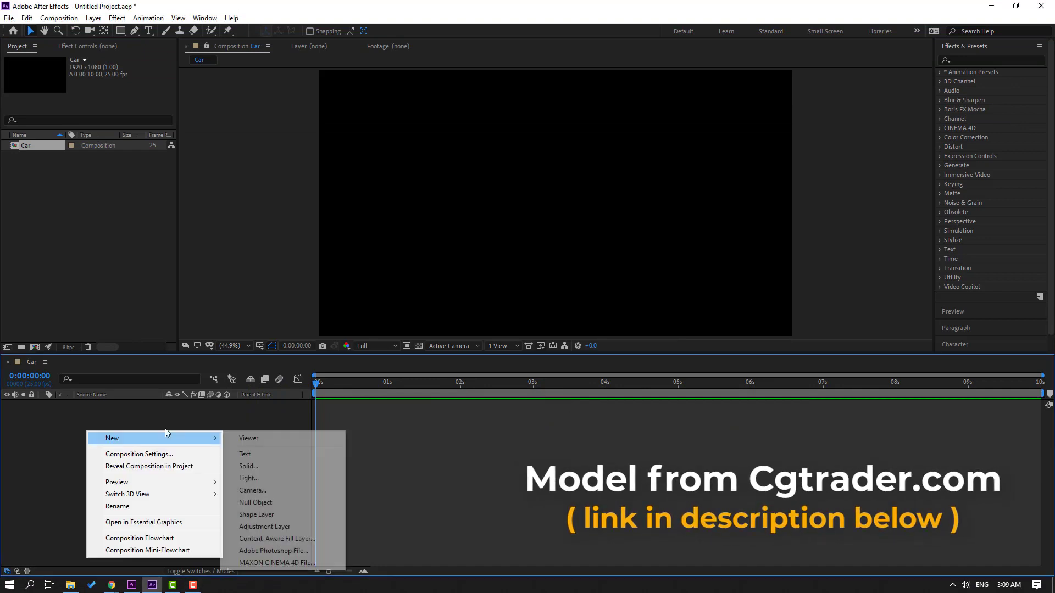
{"action": "left_click", "coordinate": [260, 465]}
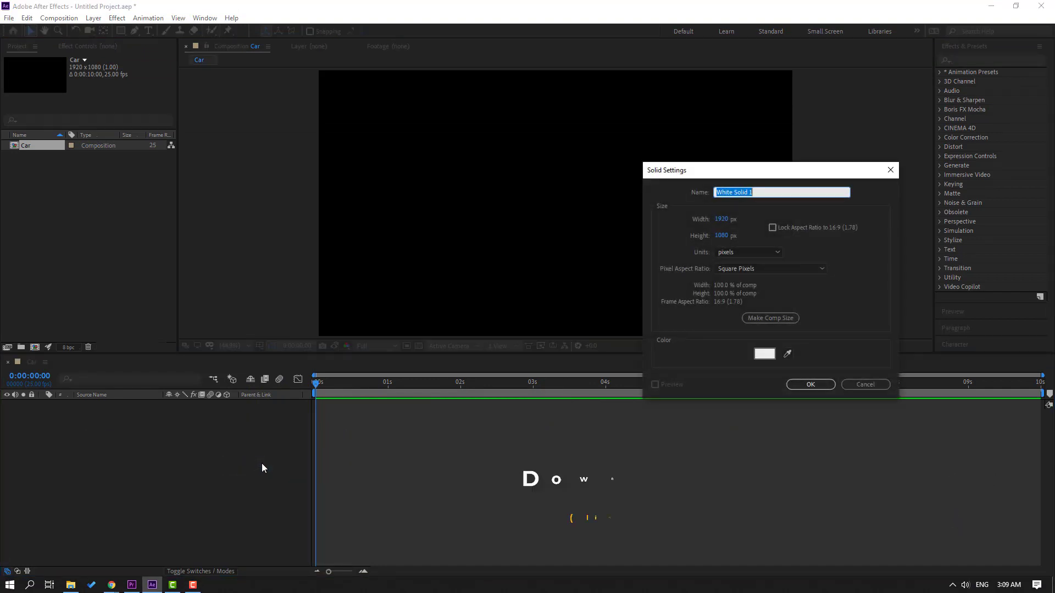
{"action": "type", "text": "E3D"}
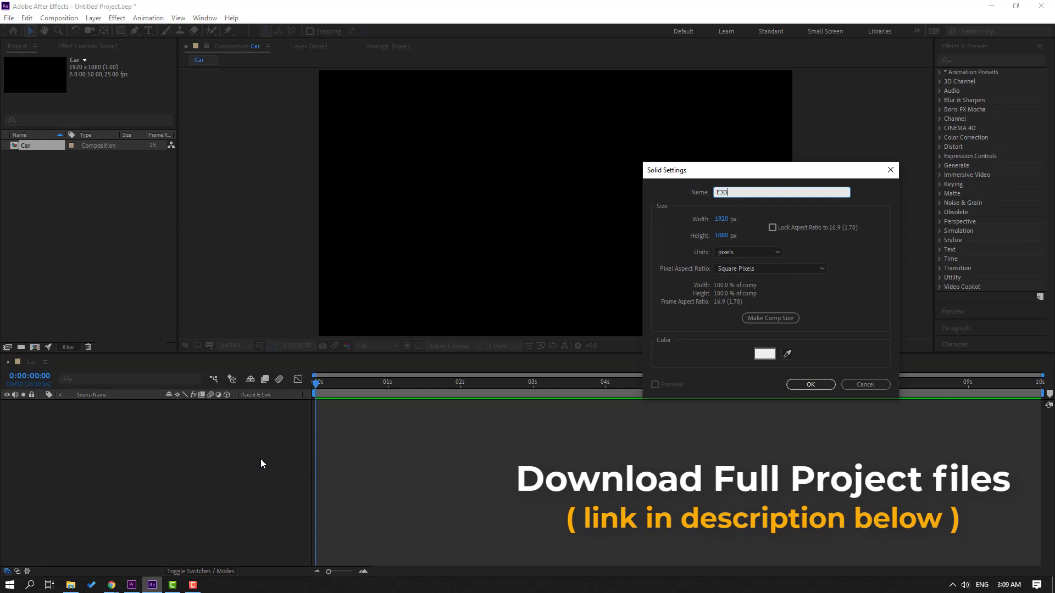
{"action": "left_click", "coordinate": [792, 387]}
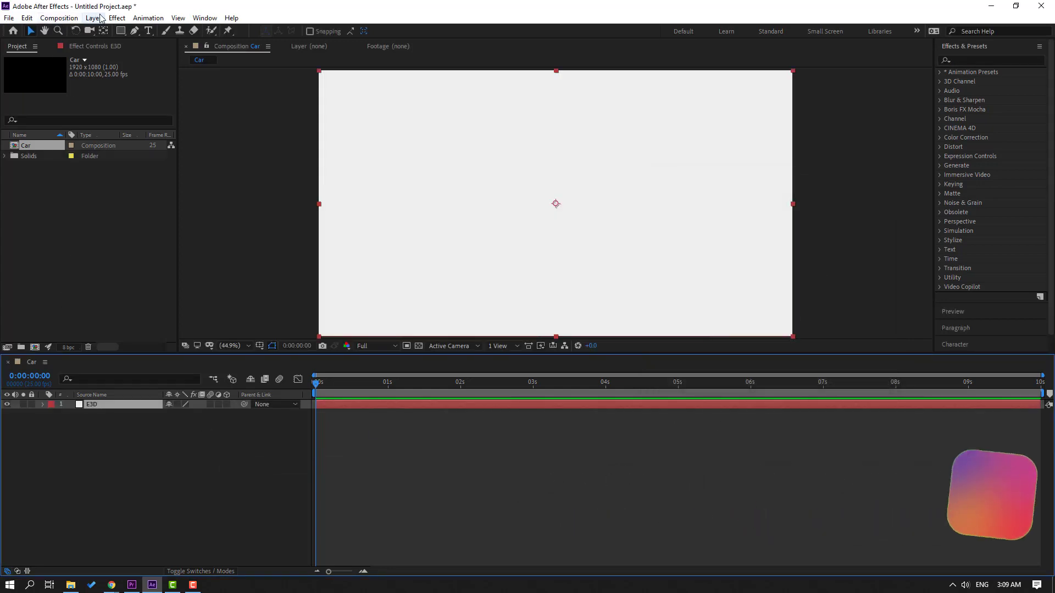
Apply the Video Copilot Element effect to the E3D solid.
{"action": "left_click", "coordinate": [117, 18]}
{"action": "mouse_move", "coordinate": [181, 337]}
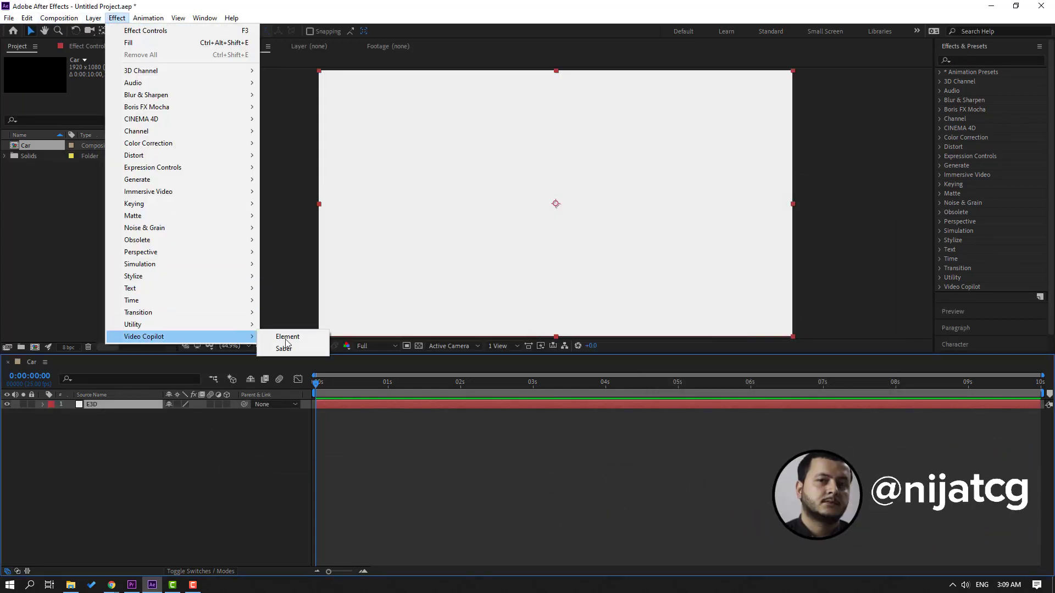
{"action": "left_click", "coordinate": [288, 337]}
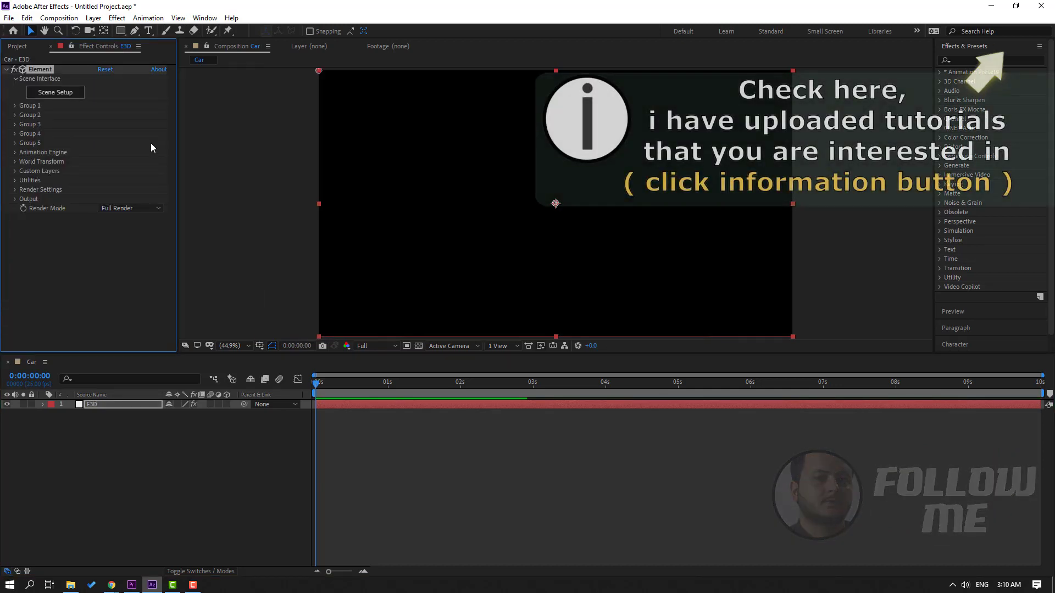
Import the Audi_RS_6_Avant model into Element's scene and view it from above.
{"action": "left_click", "coordinate": [59, 92]}
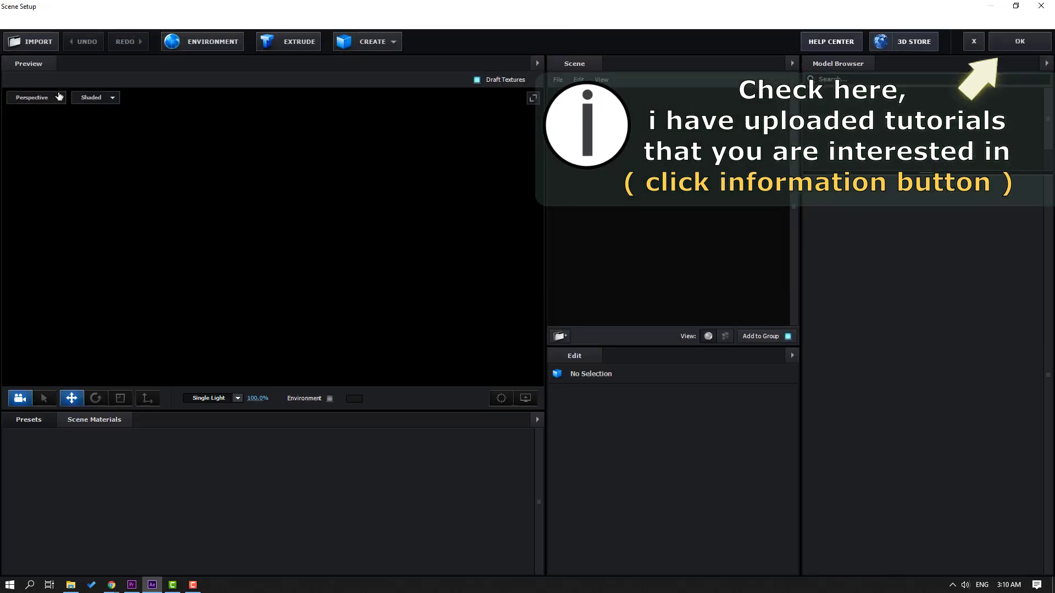
{"action": "left_click", "coordinate": [35, 41]}
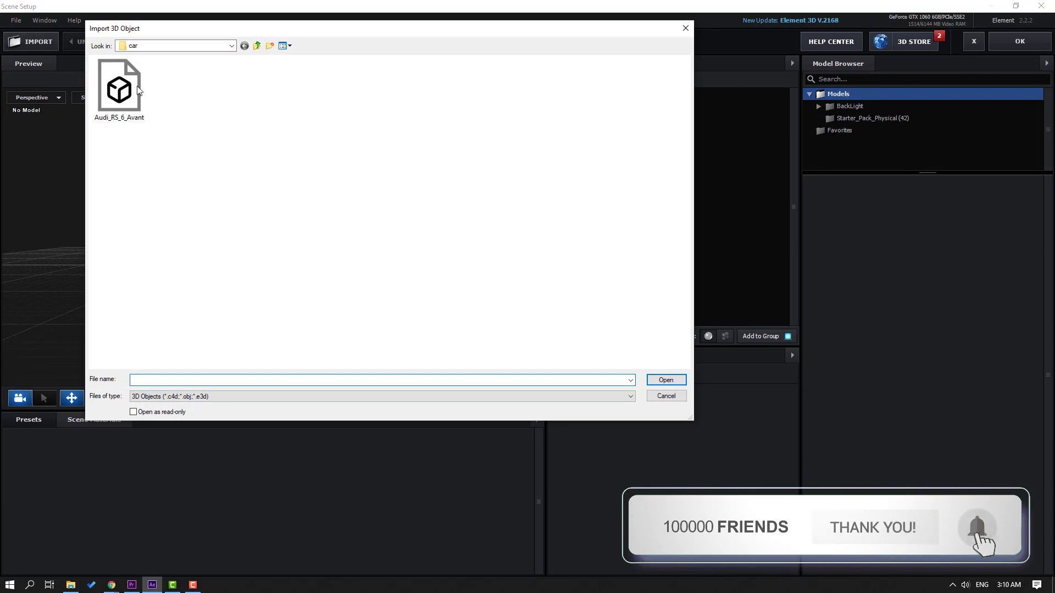
{"action": "left_click", "coordinate": [117, 91]}
{"action": "left_click", "coordinate": [659, 381]}
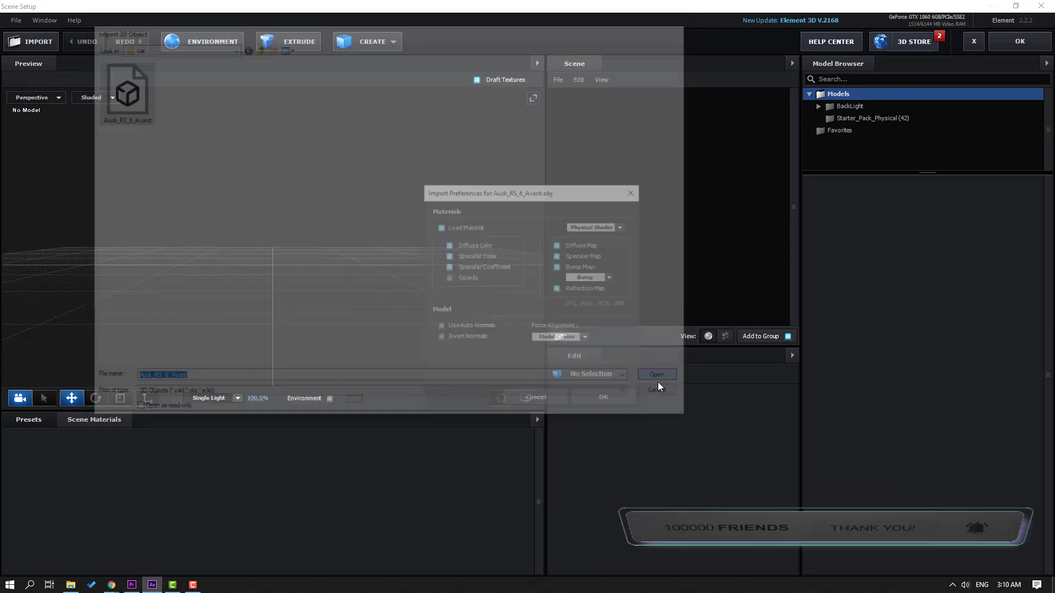
{"action": "left_click", "coordinate": [615, 399]}
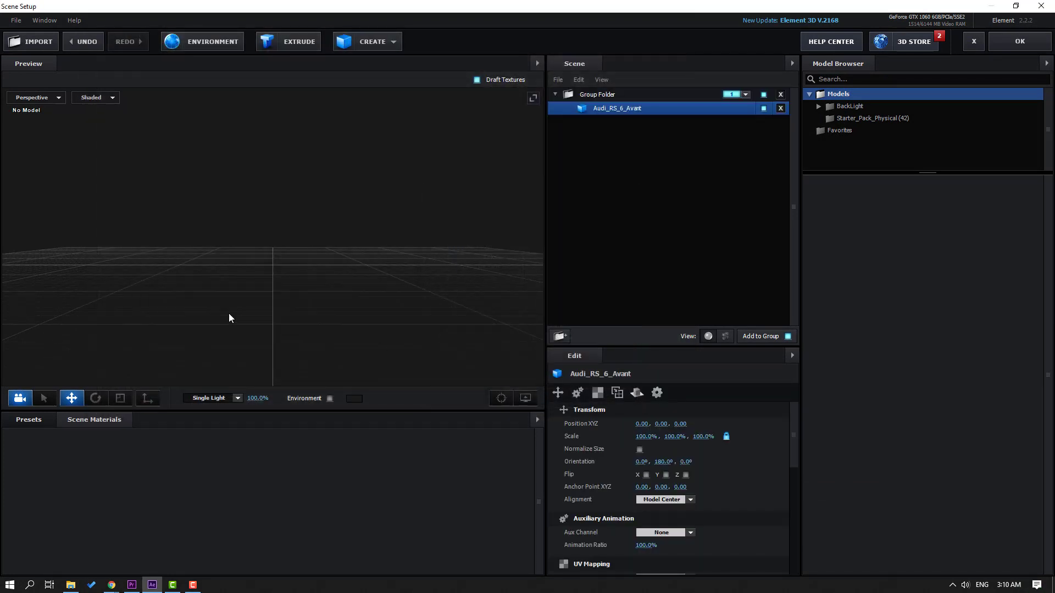
{"action": "mouse_move", "coordinate": [281, 296]}
{"action": "left_mouse_down"}
{"action": "mouse_move", "coordinate": [322, 299]}
{"action": "mouse_move", "coordinate": [277, 272]}
{"action": "mouse_move", "coordinate": [301, 234]}
{"action": "mouse_move", "coordinate": [508, 67]}
{"action": "mouse_move", "coordinate": [298, 333]}
{"action": "mouse_move", "coordinate": [136, 403]}
{"action": "left_mouse_up"}
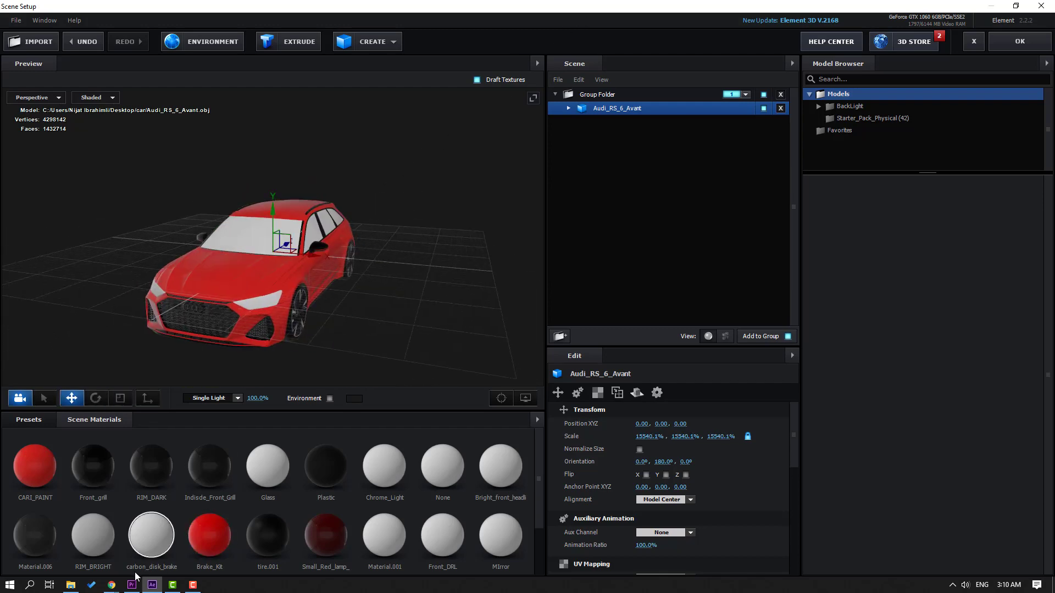
{"action": "mouse_move", "coordinate": [111, 584]}
{"action": "left_click", "coordinate": [176, 530]}
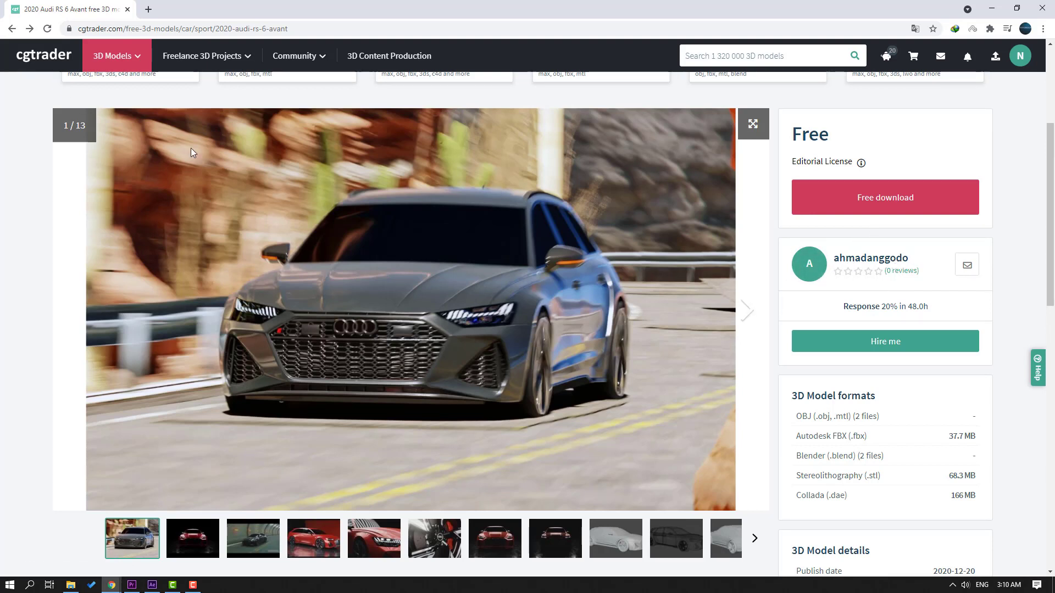
{"action": "scroll", "coordinate": [367, 265], "scroll_direction": "down", "scroll_amount": 4}
{"action": "scroll", "coordinate": [480, 293], "scroll_direction": "up", "scroll_amount": 3}
{"action": "scroll", "coordinate": [480, 294], "scroll_direction": "up", "scroll_amount": 3}
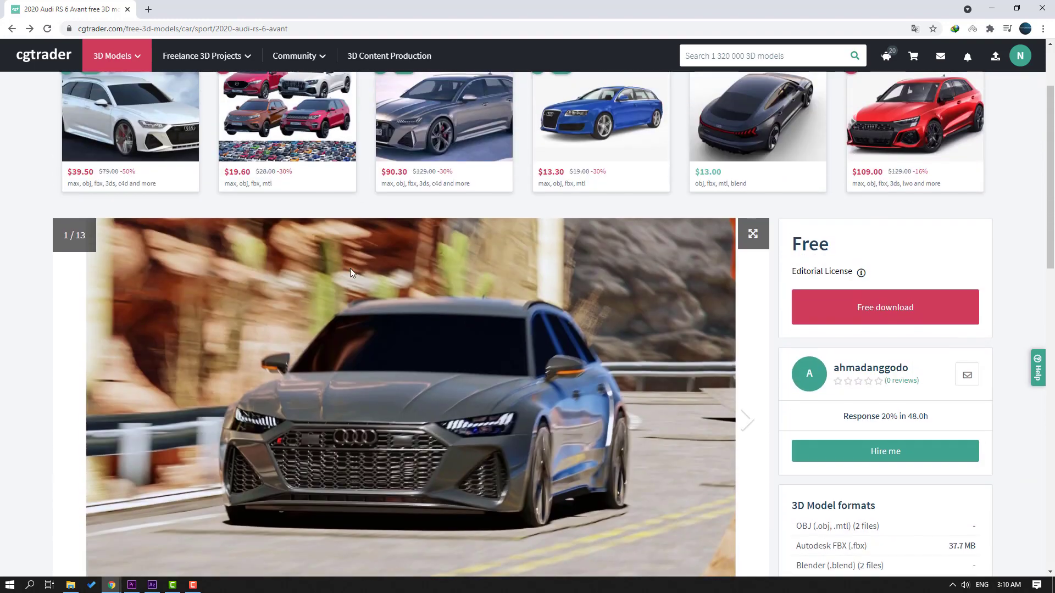
{"action": "scroll", "coordinate": [351, 268], "scroll_direction": "down", "scroll_amount": 2}
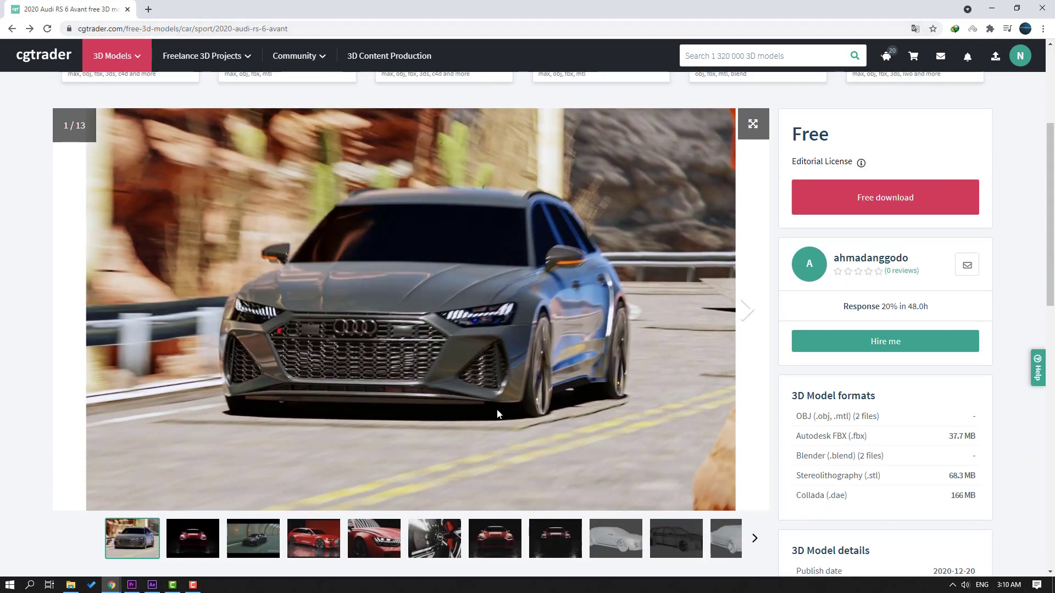
Apply the Physical Black_Gloss preset to the CARI_PAINT material, turning the car black.
{"action": "left_click", "coordinate": [153, 586]}
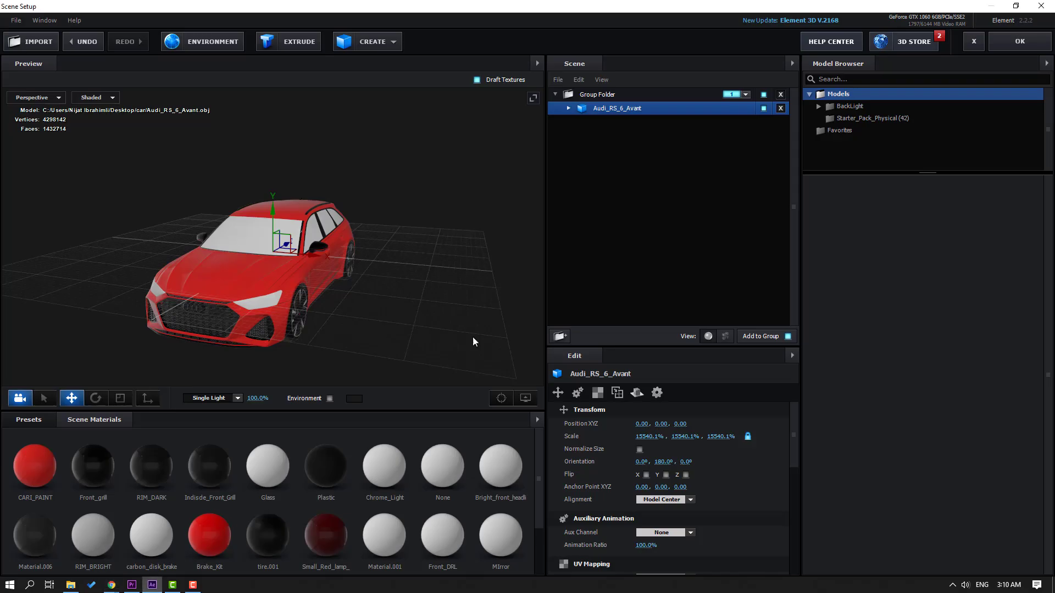
{"action": "left_click_drag", "start_coordinate": [307, 259], "coordinate": [256, 283]}
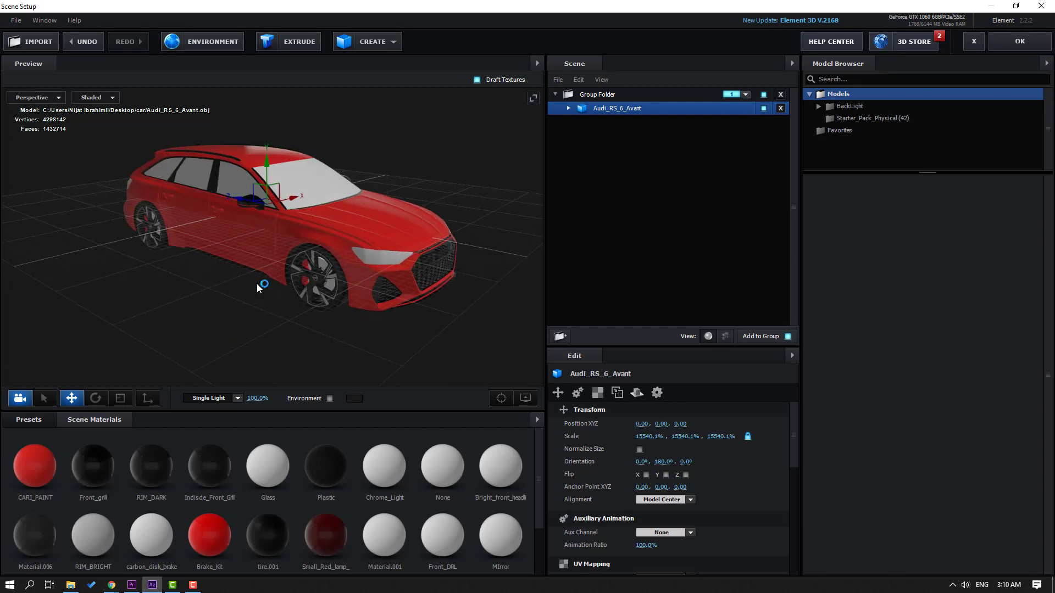
{"action": "left_click", "coordinate": [29, 421]}
{"action": "scroll", "coordinate": [66, 494], "scroll_direction": "down", "scroll_amount": 3}
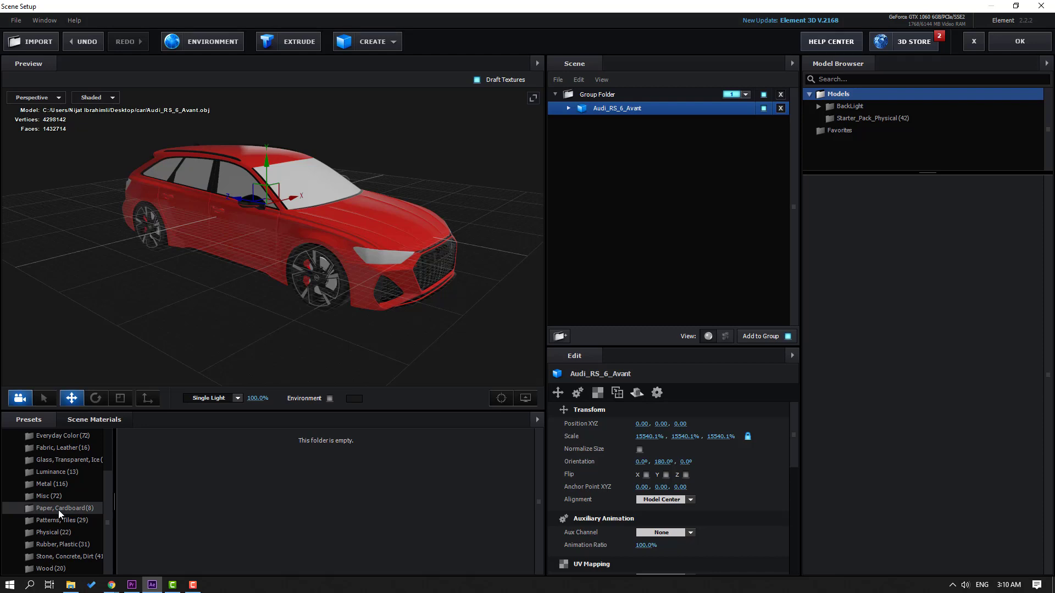
{"action": "left_click", "coordinate": [45, 534]}
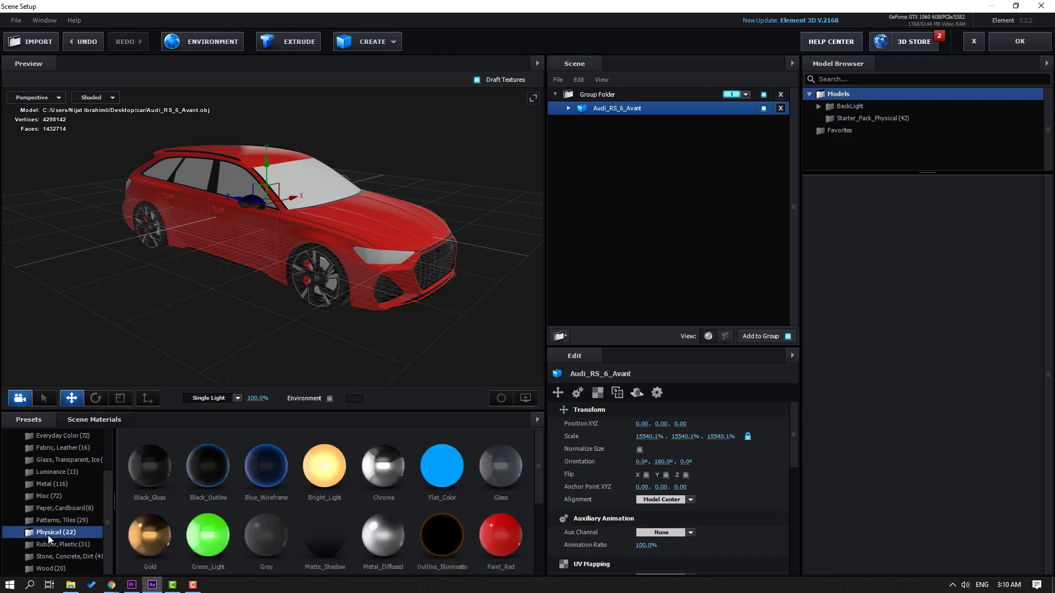
{"action": "scroll", "coordinate": [388, 316], "scroll_direction": "up", "scroll_amount": 3}
{"action": "left_click_drag", "start_coordinate": [373, 308], "coordinate": [541, 178]}
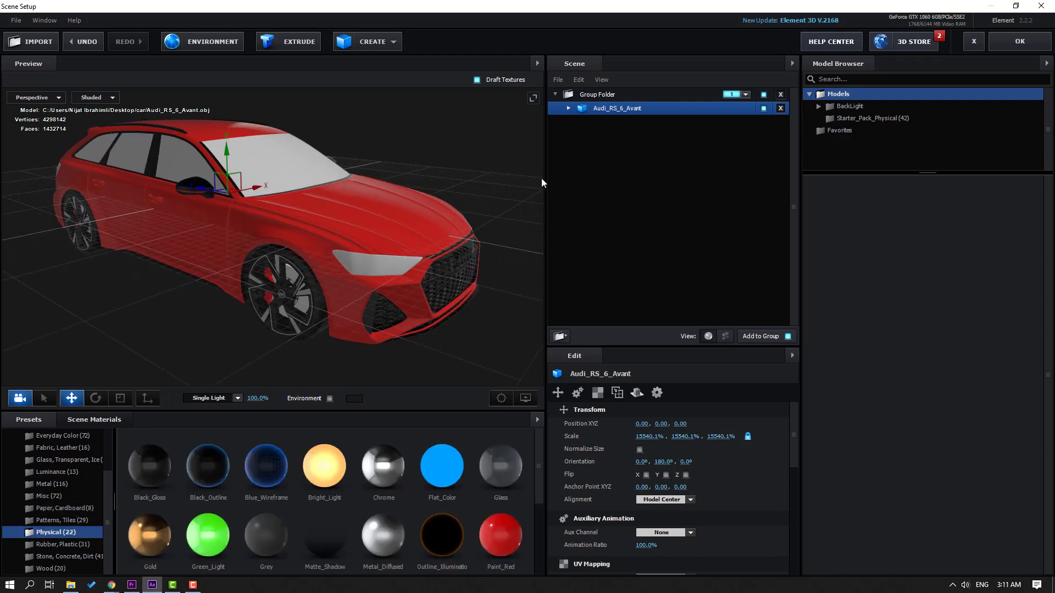
{"action": "left_click", "coordinate": [568, 109]}
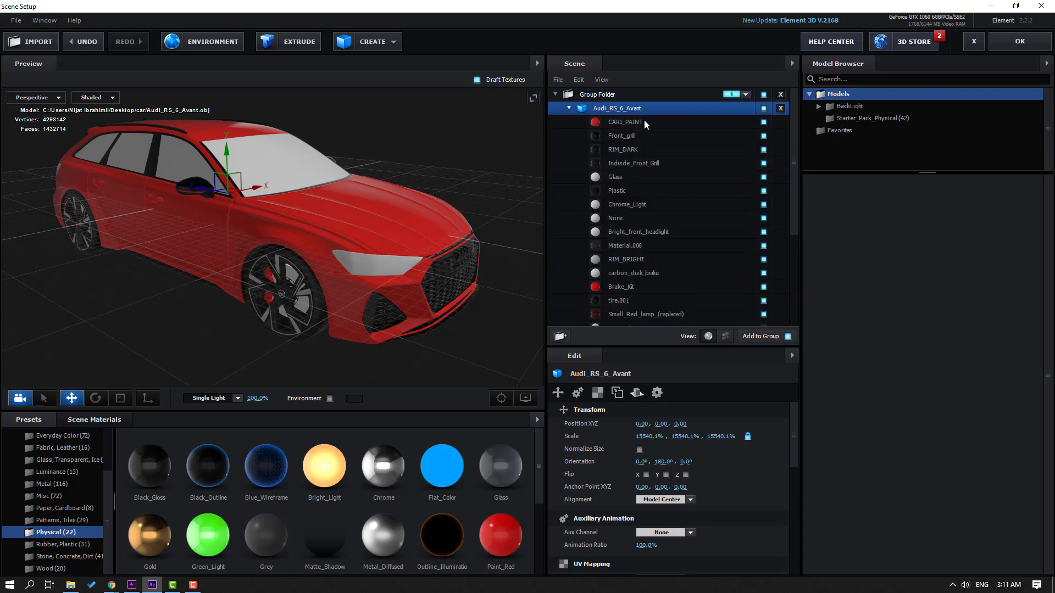
{"action": "left_click_drag", "start_coordinate": [396, 235], "coordinate": [388, 240]}
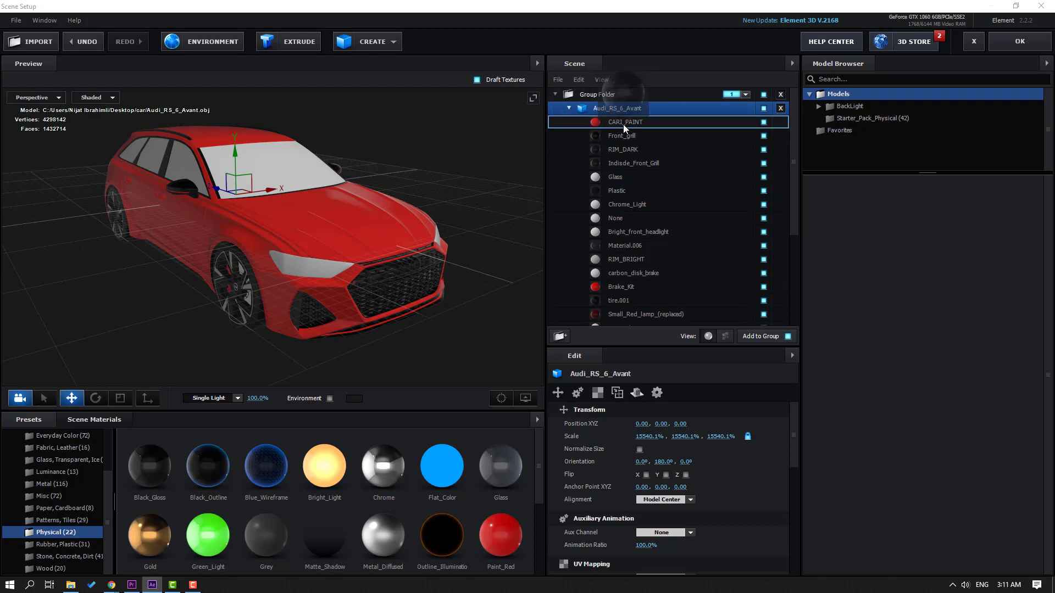
{"action": "left_click_drag", "start_coordinate": [606, 127], "coordinate": [623, 125]}
{"action": "scroll", "coordinate": [319, 254], "scroll_direction": "up", "scroll_amount": 5}
Raise the car slightly along Y to position 0.86.
{"action": "mouse_move", "coordinate": [320, 254]}
{"action": "left_mouse_down"}
{"action": "mouse_move", "coordinate": [380, 253]}
{"action": "mouse_move", "coordinate": [242, 259]}
{"action": "mouse_move", "coordinate": [260, 277]}
{"action": "left_mouse_up"}
{"action": "scroll", "coordinate": [380, 253], "scroll_direction": "down", "scroll_amount": 5}
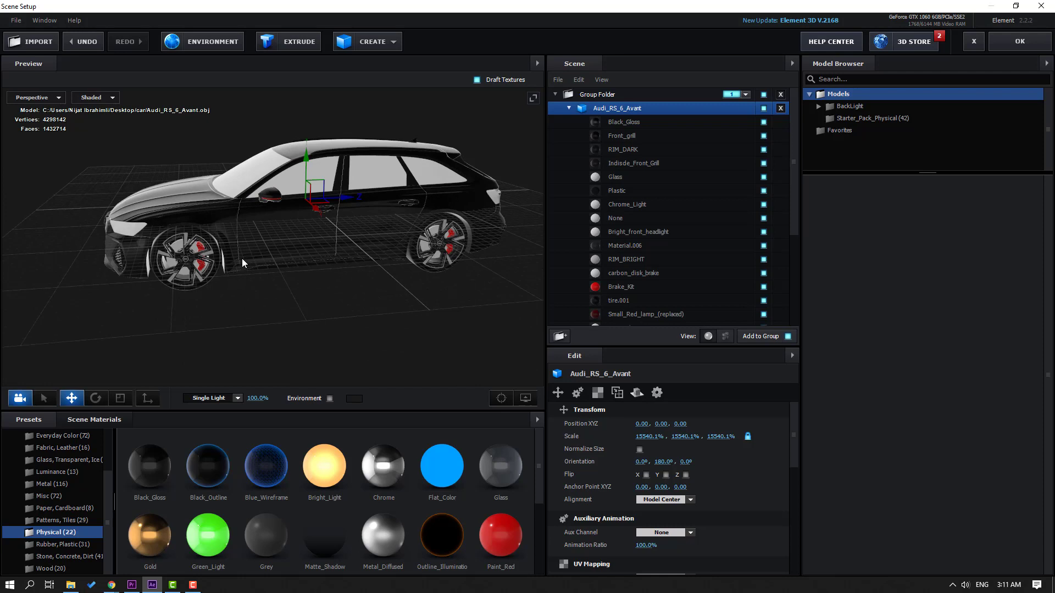
{"action": "scroll", "coordinate": [242, 258], "scroll_direction": "down", "scroll_amount": 3}
{"action": "left_click_drag", "start_coordinate": [289, 186], "coordinate": [293, 147]}
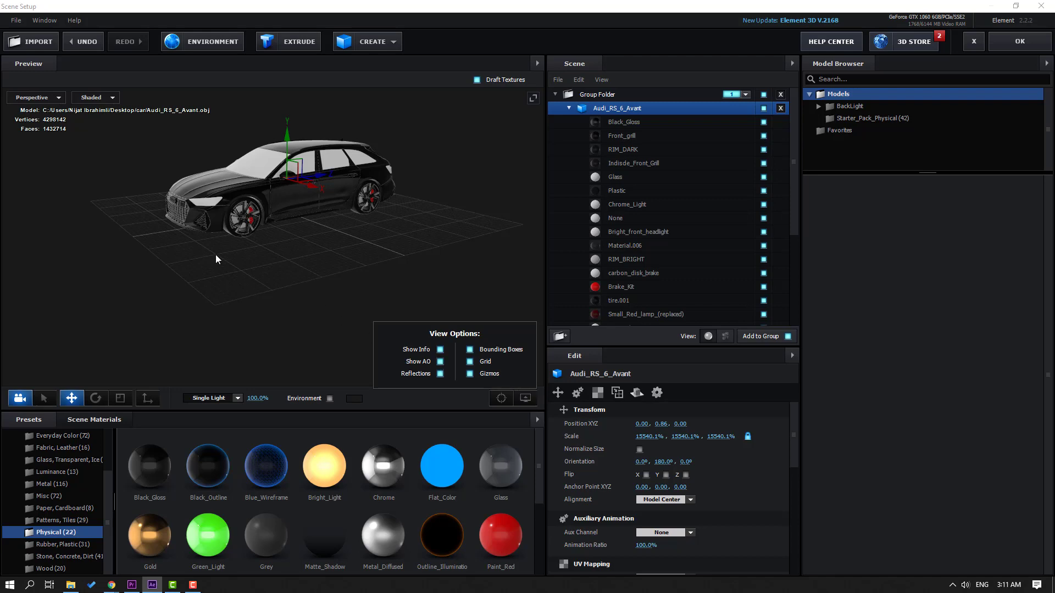
Apply the Black_Gloss preset to the car's windshield.
{"action": "scroll", "coordinate": [215, 255], "scroll_direction": "up", "scroll_amount": 3}
{"action": "left_click_drag", "start_coordinate": [229, 246], "coordinate": [337, 282]}
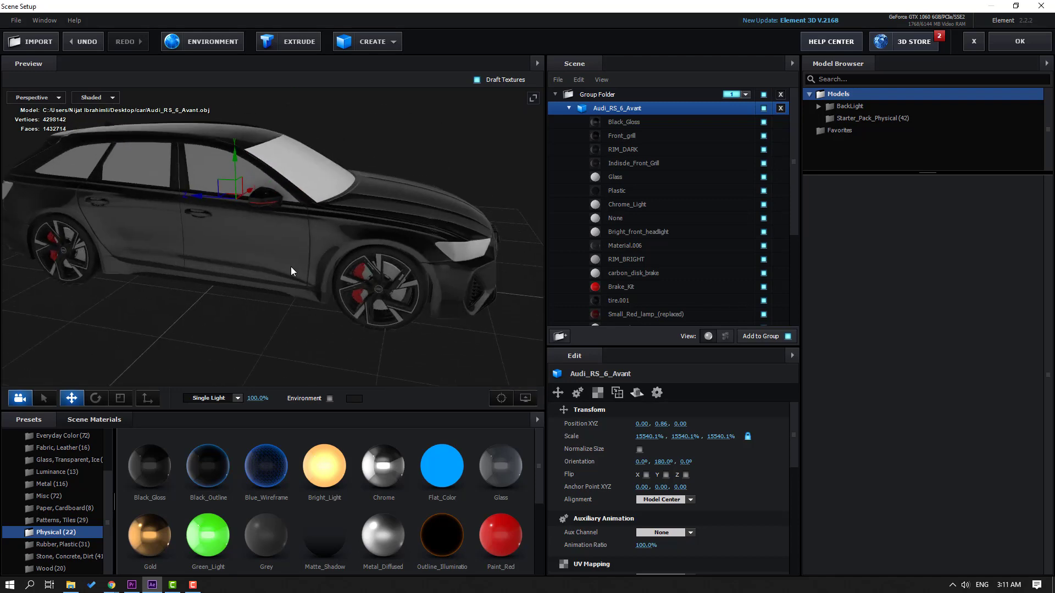
{"action": "left_click_drag", "start_coordinate": [149, 470], "coordinate": [261, 209]}
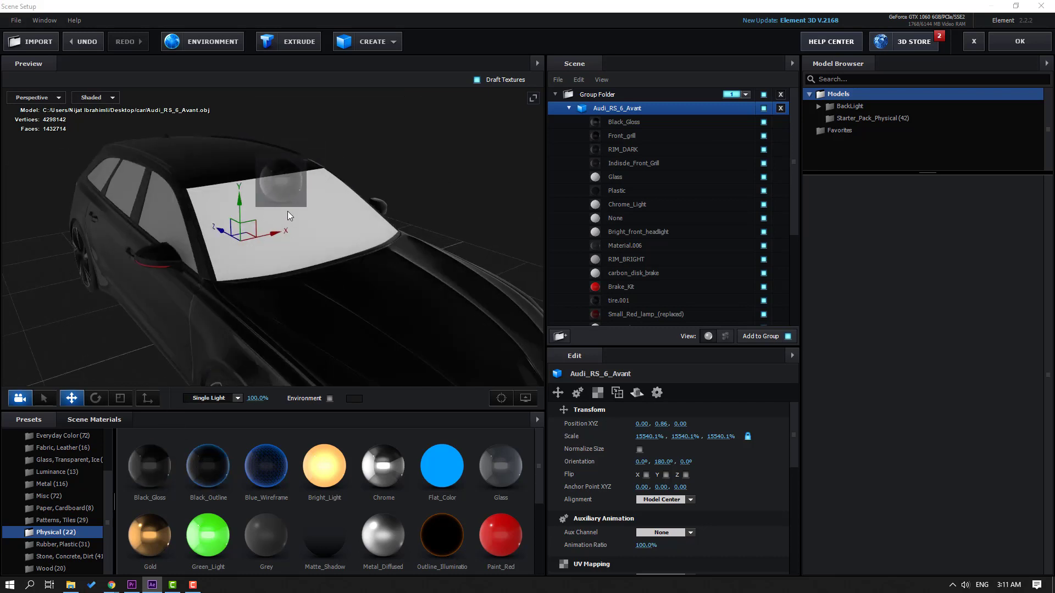
{"action": "left_click_drag", "start_coordinate": [276, 214], "coordinate": [289, 211]}
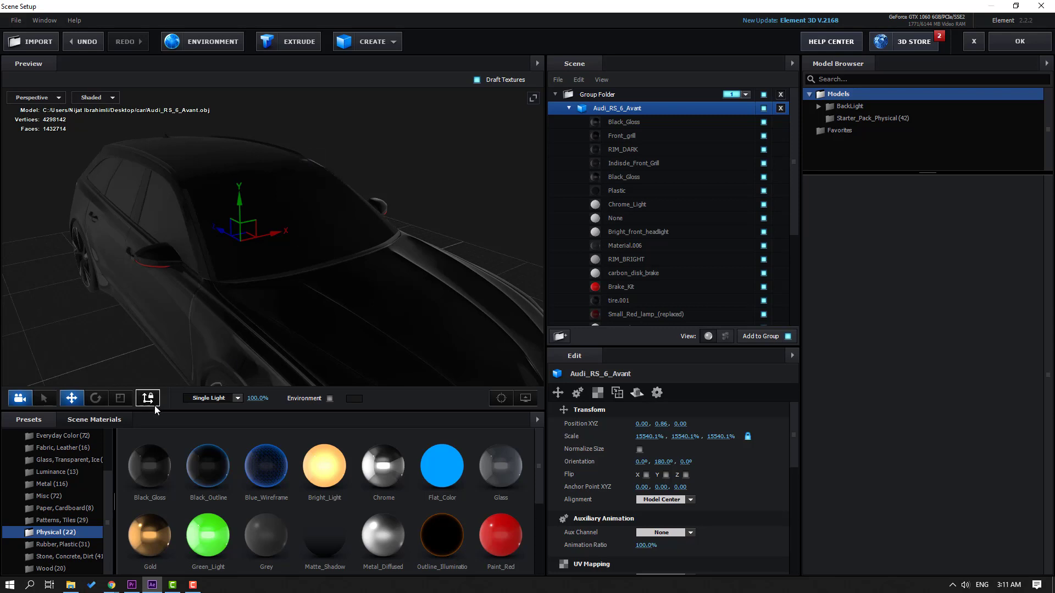
Open the Black_Gloss material's settings from the Scene Materials list.
{"action": "left_click", "coordinate": [109, 418]}
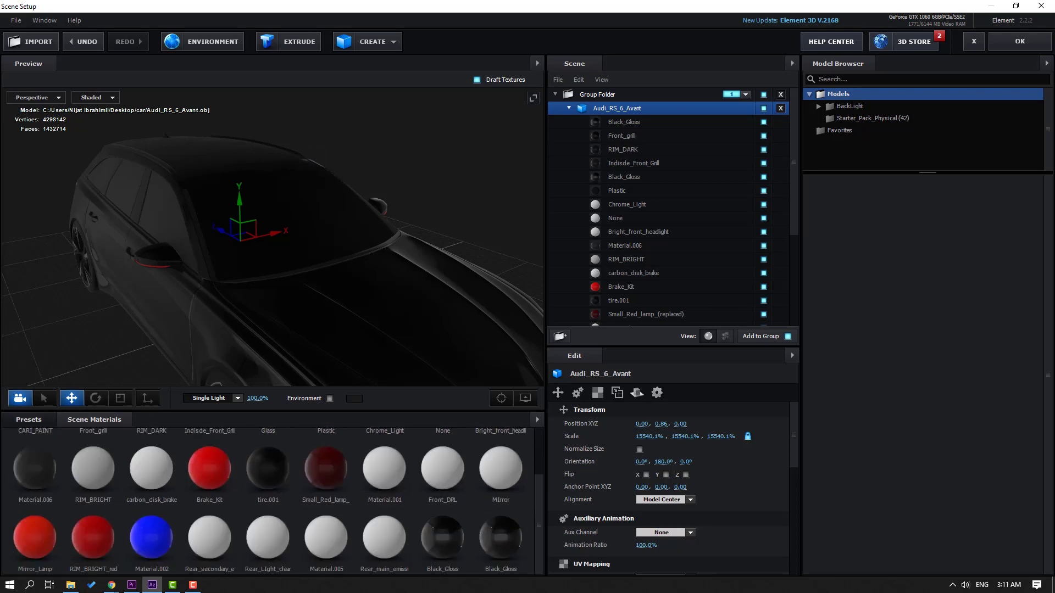
{"action": "left_click", "coordinate": [496, 541]}
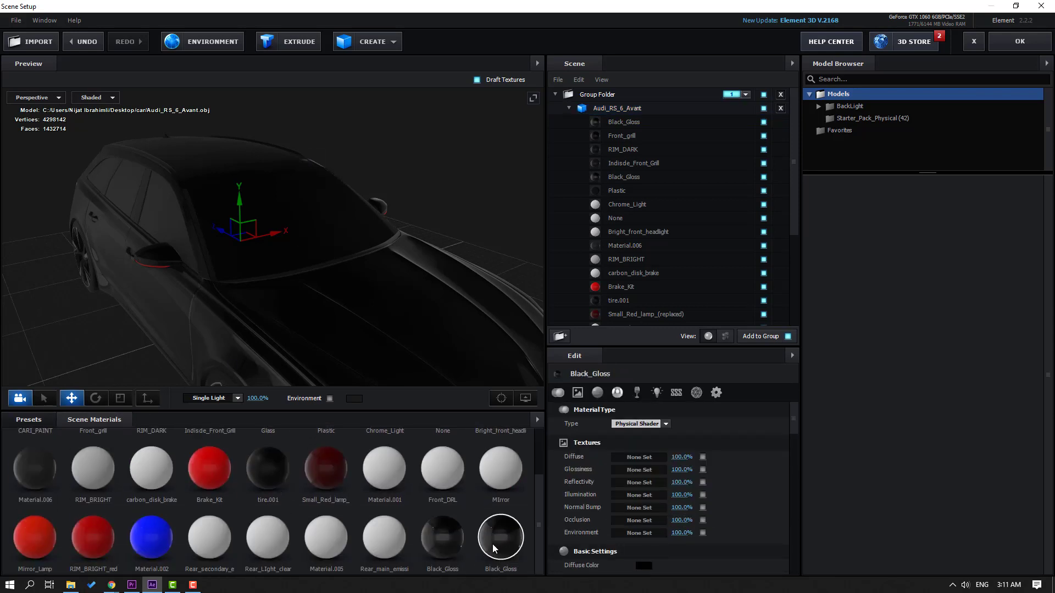
{"action": "mouse_move", "coordinate": [307, 346]}
{"action": "left_mouse_down"}
{"action": "mouse_move", "coordinate": [250, 287]}
{"action": "mouse_move", "coordinate": [305, 284]}
{"action": "left_mouse_up"}
{"action": "scroll", "coordinate": [646, 197], "scroll_direction": "down", "scroll_amount": 3}
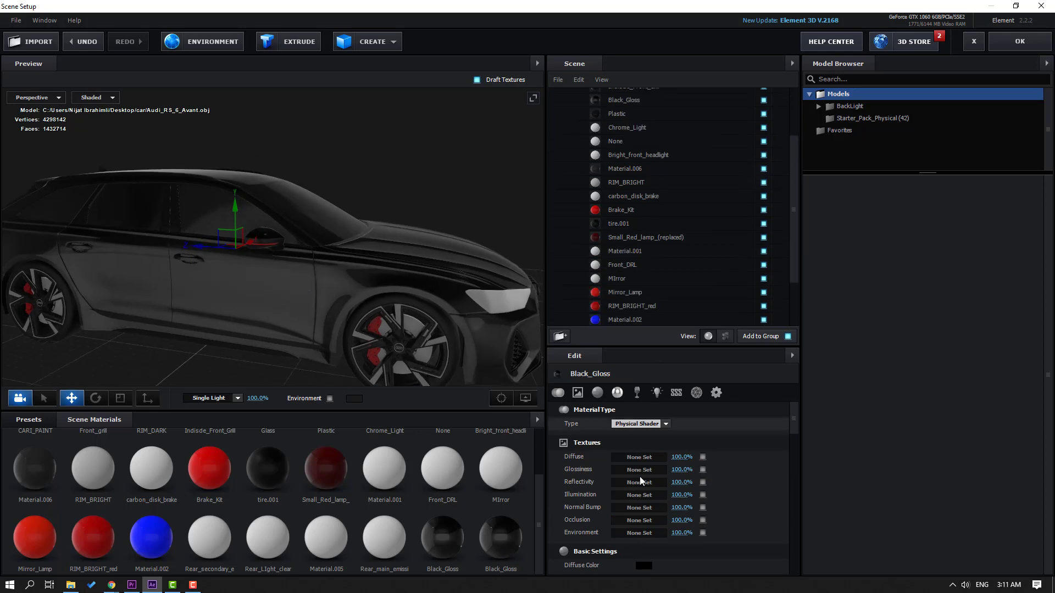
{"action": "scroll", "coordinate": [640, 476], "scroll_direction": "down", "scroll_amount": 3}
{"action": "scroll", "coordinate": [632, 473], "scroll_direction": "down", "scroll_amount": 2}
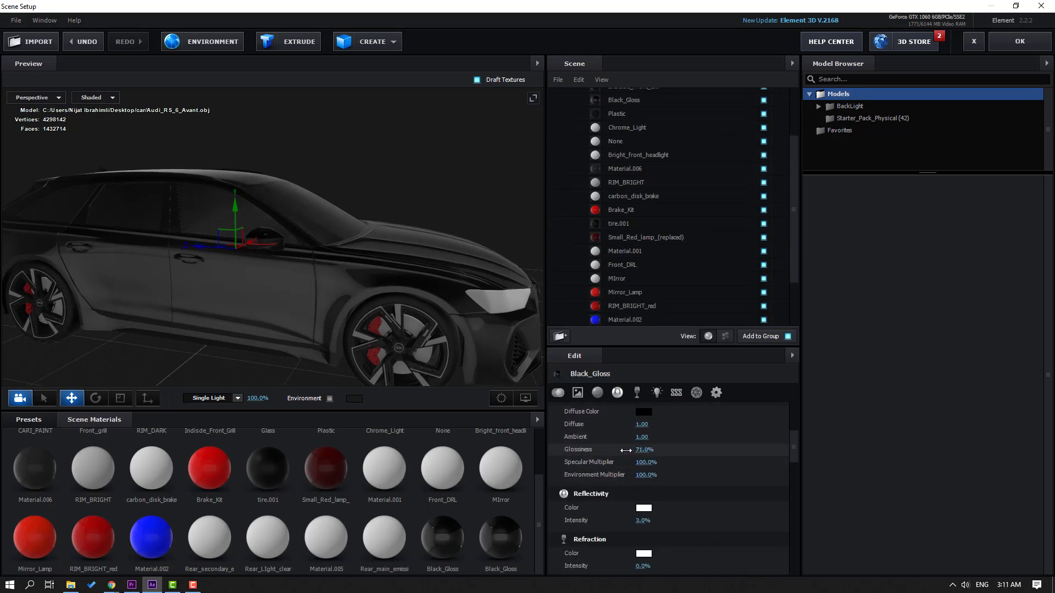
{"action": "mouse_move", "coordinate": [375, 195]}
{"action": "left_mouse_down"}
{"action": "mouse_move", "coordinate": [340, 209]}
{"action": "mouse_move", "coordinate": [398, 199]}
{"action": "mouse_move", "coordinate": [475, 207]}
{"action": "mouse_move", "coordinate": [267, 214]}
{"action": "mouse_move", "coordinate": [449, 205]}
{"action": "mouse_move", "coordinate": [116, 332]}
{"action": "mouse_move", "coordinate": [313, 254]}
{"action": "mouse_move", "coordinate": [408, 244]}
{"action": "mouse_move", "coordinate": [337, 245]}
{"action": "left_mouse_up"}
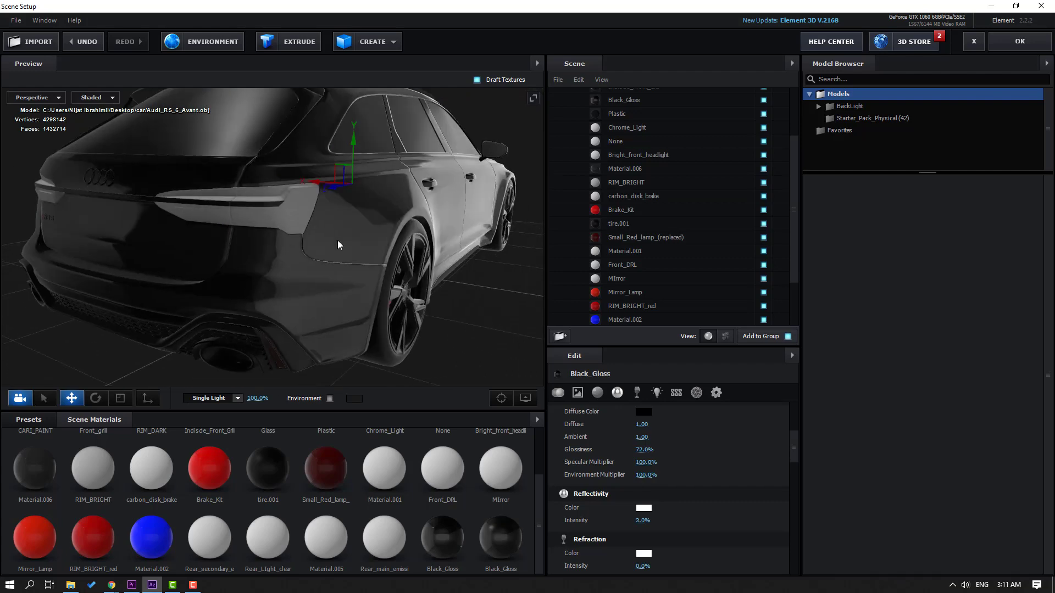
Apply Black_Gloss to the tailgate strip, then return to Scene Materials.
{"action": "left_click", "coordinate": [38, 421]}
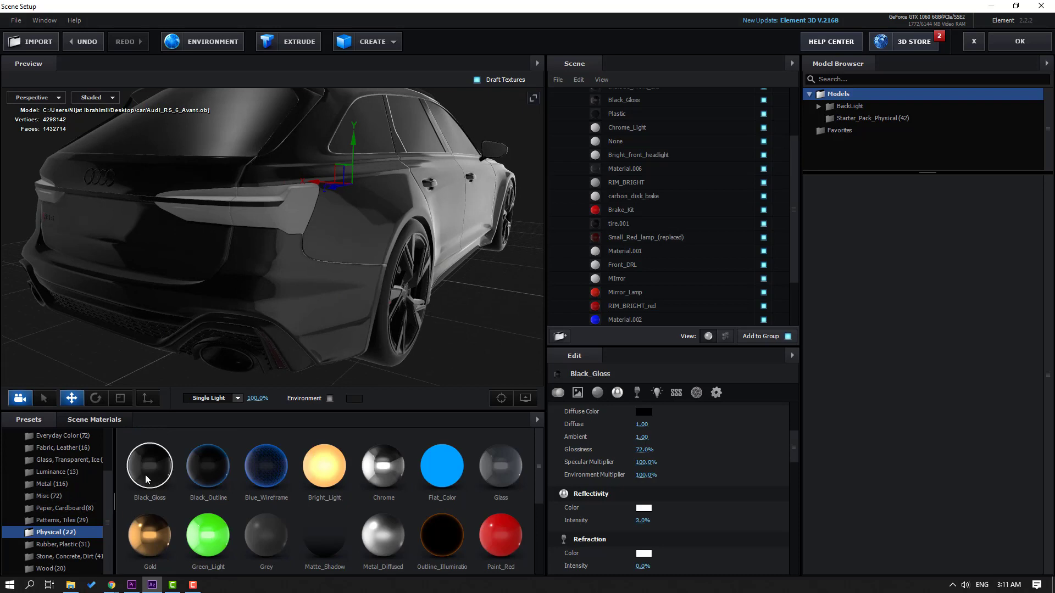
{"action": "left_click_drag", "start_coordinate": [146, 469], "coordinate": [282, 222]}
{"action": "left_click", "coordinate": [94, 420]}
{"action": "scroll", "coordinate": [384, 536], "scroll_direction": "down", "scroll_amount": 3}
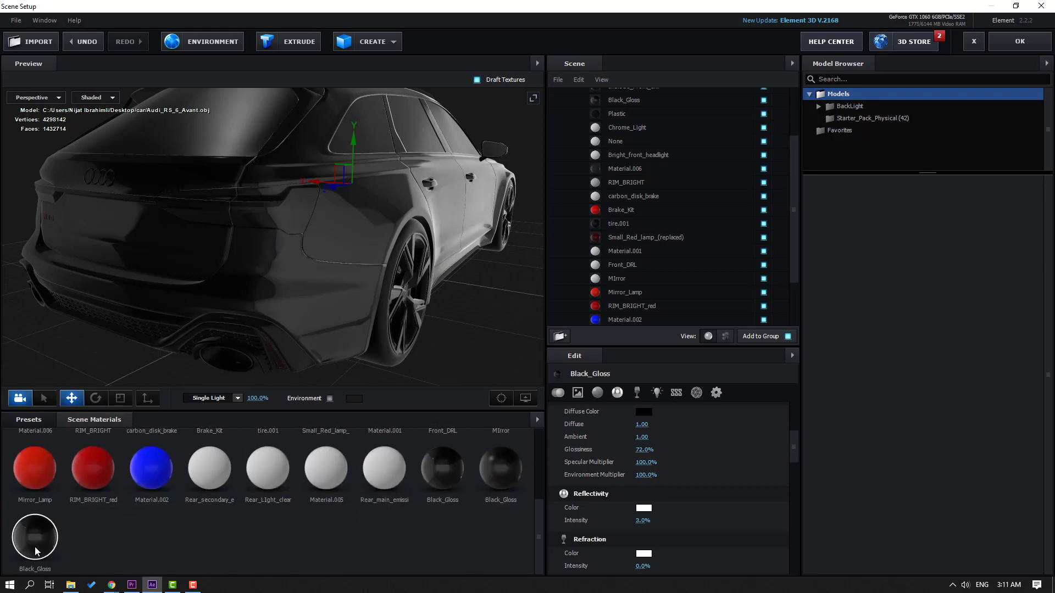
Set the tail-light Black_Gloss diffuse colour to red EC0000.
{"action": "scroll", "coordinate": [655, 454], "scroll_direction": "up", "scroll_amount": 2}
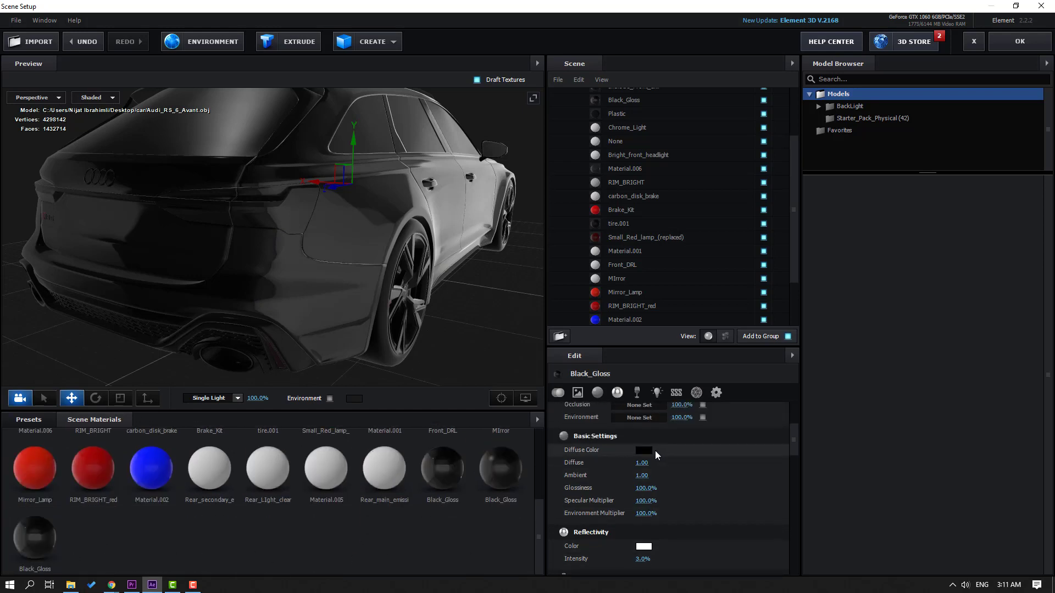
{"action": "left_click", "coordinate": [644, 450]}
{"action": "left_click_drag", "start_coordinate": [655, 416], "coordinate": [686, 407]}
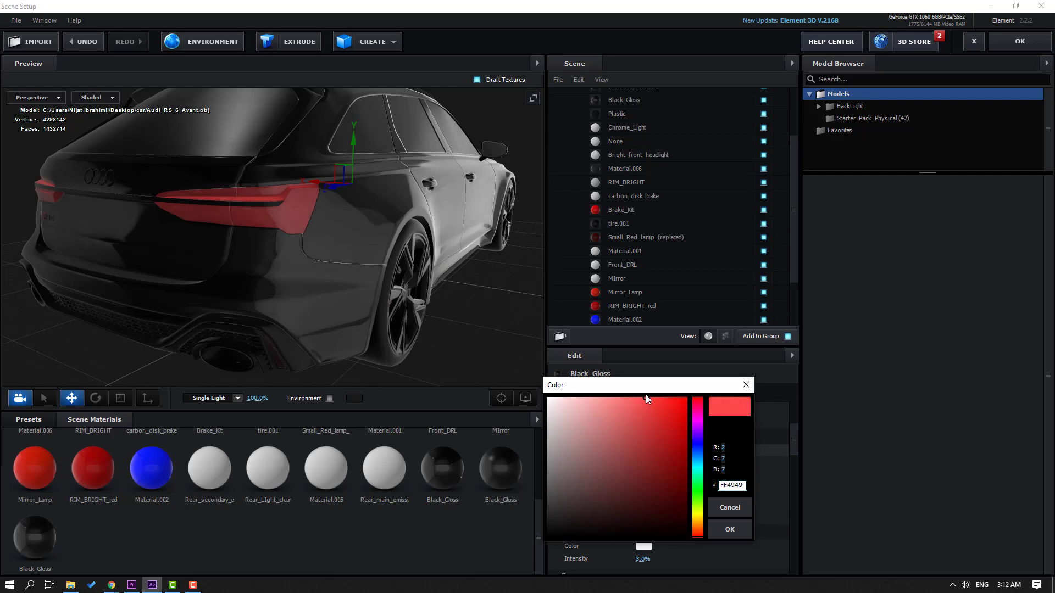
{"action": "left_click", "coordinate": [726, 508]}
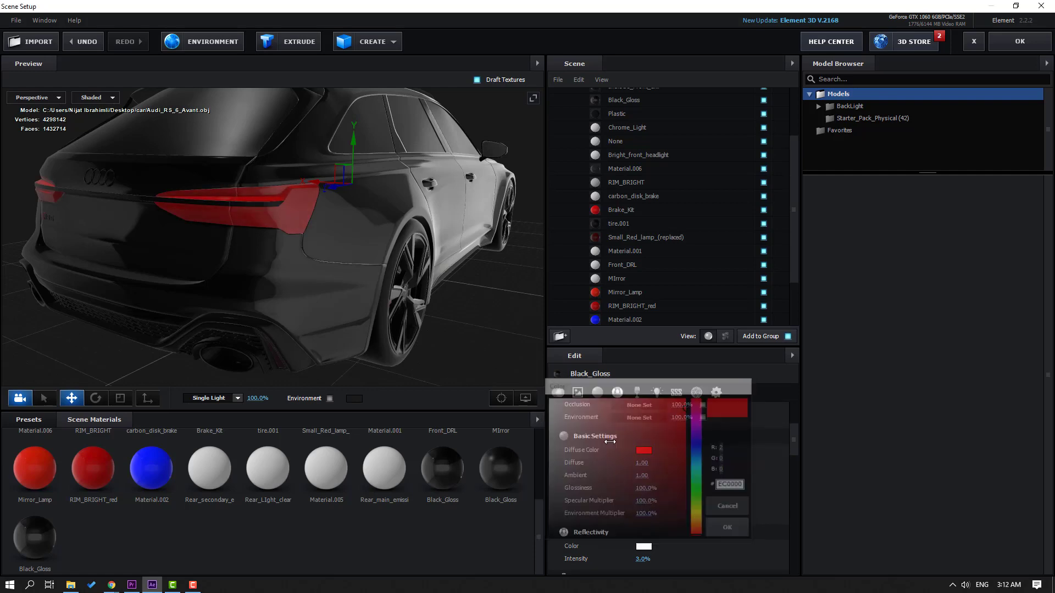
Apply the Chrome preset to the wheel rims.
{"action": "mouse_move", "coordinate": [198, 264]}
{"action": "left_mouse_down"}
{"action": "mouse_move", "coordinate": [360, 272]}
{"action": "mouse_move", "coordinate": [213, 296]}
{"action": "left_mouse_up"}
{"action": "left_click", "coordinate": [38, 422]}
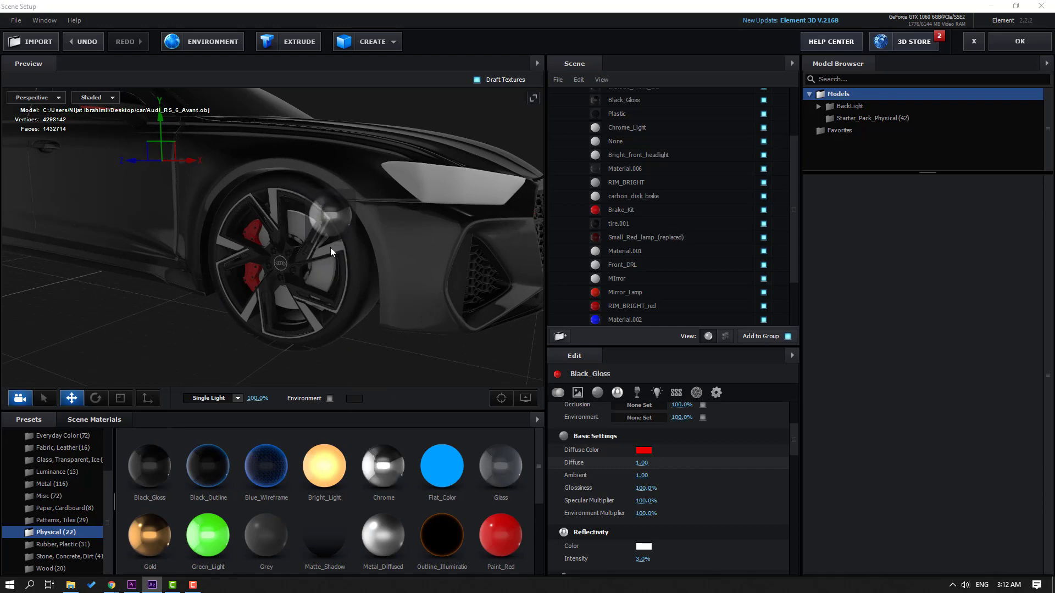
{"action": "left_click_drag", "start_coordinate": [376, 449], "coordinate": [331, 247]}
Apply the Paint_Red preset to the brake calipers.
{"action": "scroll", "coordinate": [341, 285], "scroll_direction": "up", "scroll_amount": 3}
{"action": "scroll", "coordinate": [342, 285], "scroll_direction": "up", "scroll_amount": 2}
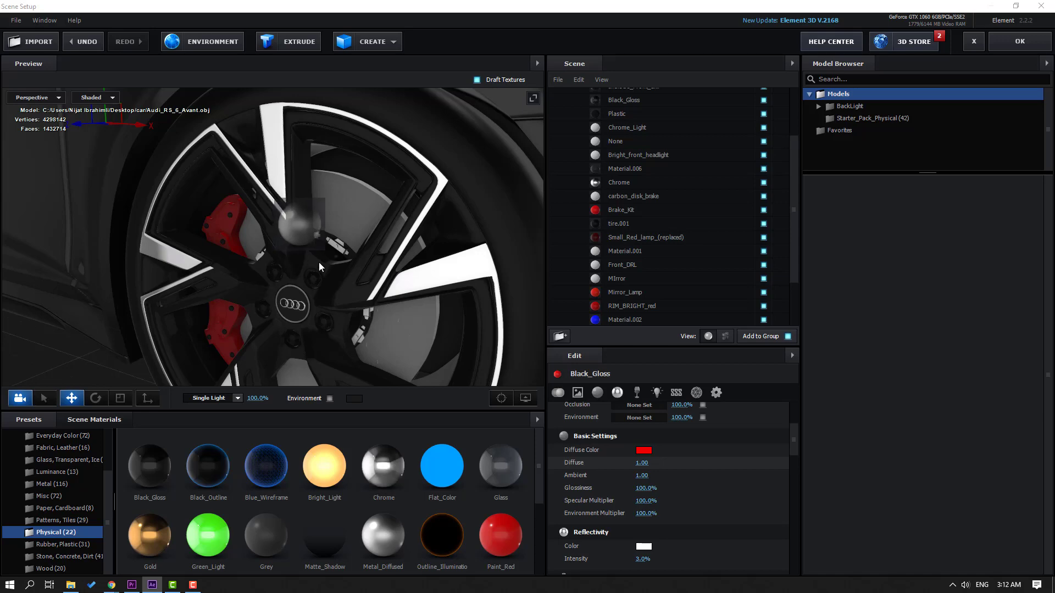
{"action": "scroll", "coordinate": [327, 286], "scroll_direction": "down", "scroll_amount": 4}
{"action": "scroll", "coordinate": [228, 272], "scroll_direction": "down", "scroll_amount": 3}
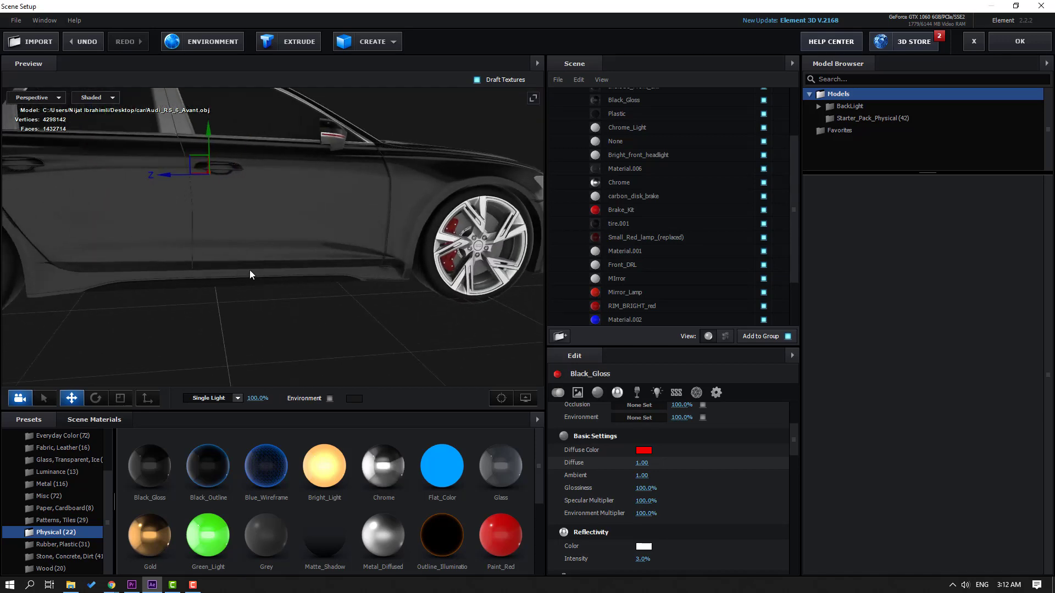
{"action": "scroll", "coordinate": [307, 271], "scroll_direction": "up", "scroll_amount": 2}
{"action": "scroll", "coordinate": [308, 274], "scroll_direction": "up", "scroll_amount": 2}
{"action": "scroll", "coordinate": [401, 244], "scroll_direction": "up", "scroll_amount": 3}
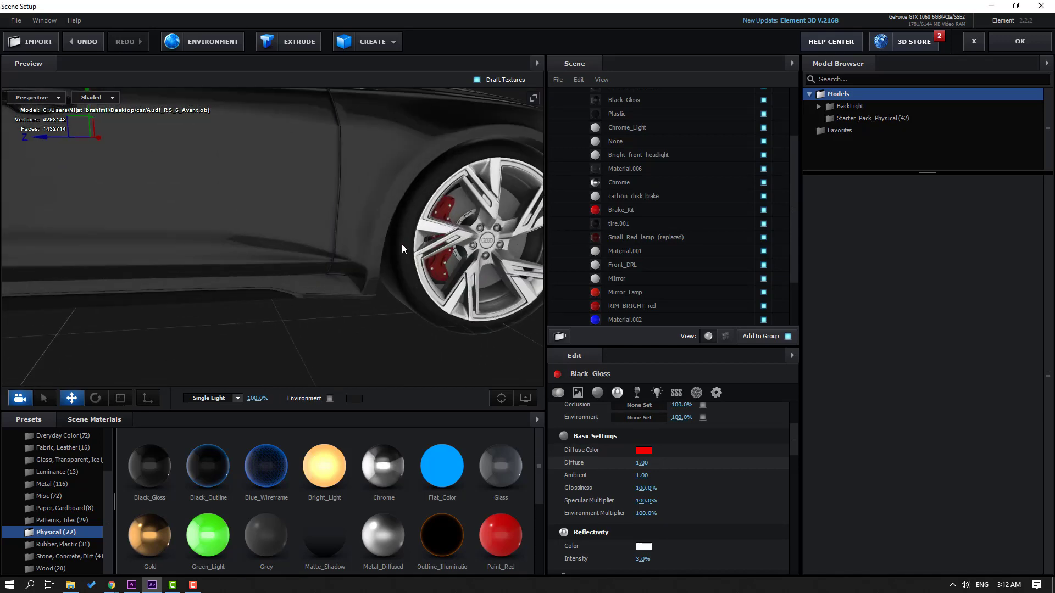
{"action": "scroll", "coordinate": [354, 263], "scroll_direction": "up", "scroll_amount": 3}
{"action": "scroll", "coordinate": [354, 262], "scroll_direction": "down", "scroll_amount": 3}
{"action": "scroll", "coordinate": [361, 278], "scroll_direction": "down", "scroll_amount": 1}
{"action": "scroll", "coordinate": [334, 269], "scroll_direction": "down", "scroll_amount": 1}
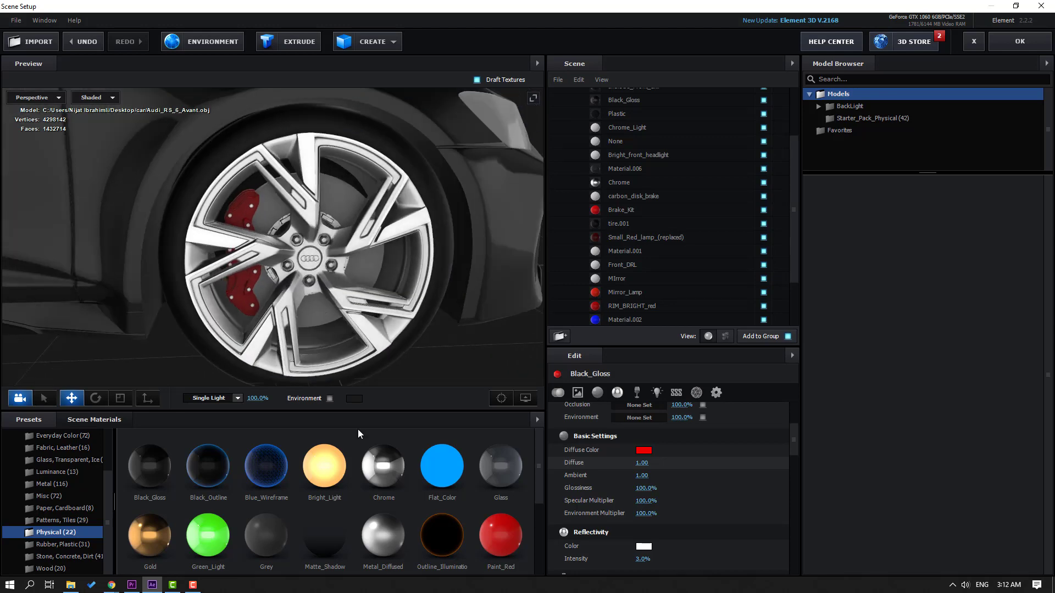
{"action": "scroll", "coordinate": [308, 464], "scroll_direction": "down", "scroll_amount": 1}
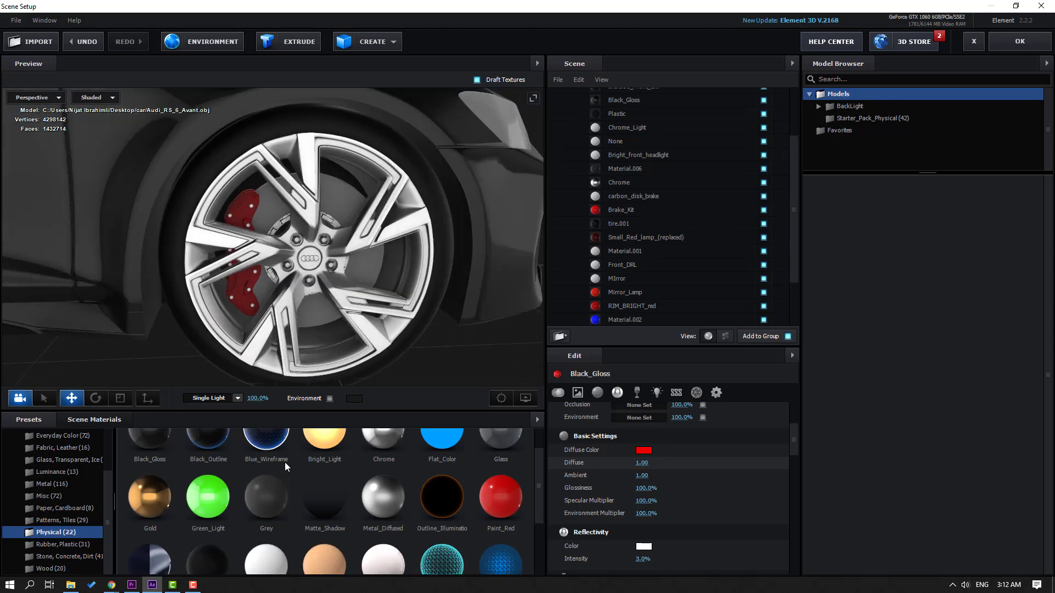
{"action": "left_click_drag", "start_coordinate": [275, 235], "coordinate": [246, 209]}
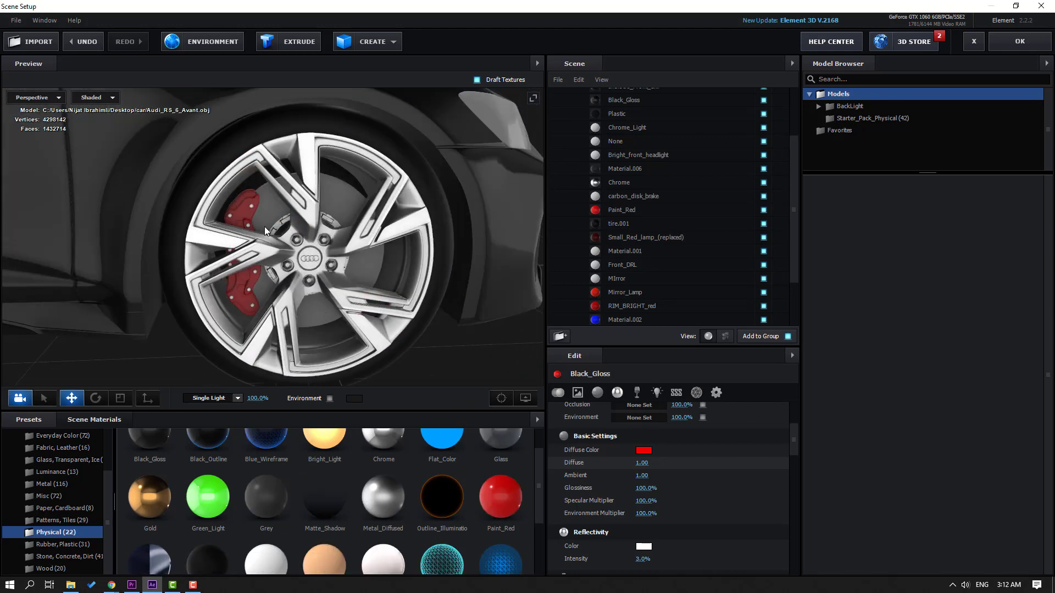
Paint the whole car body with Paint_Red as well.
{"action": "scroll", "coordinate": [203, 239], "scroll_direction": "down", "scroll_amount": 3}
{"action": "scroll", "coordinate": [353, 263], "scroll_direction": "down", "scroll_amount": 3}
{"action": "left_click_drag", "start_coordinate": [354, 263], "coordinate": [387, 265]}
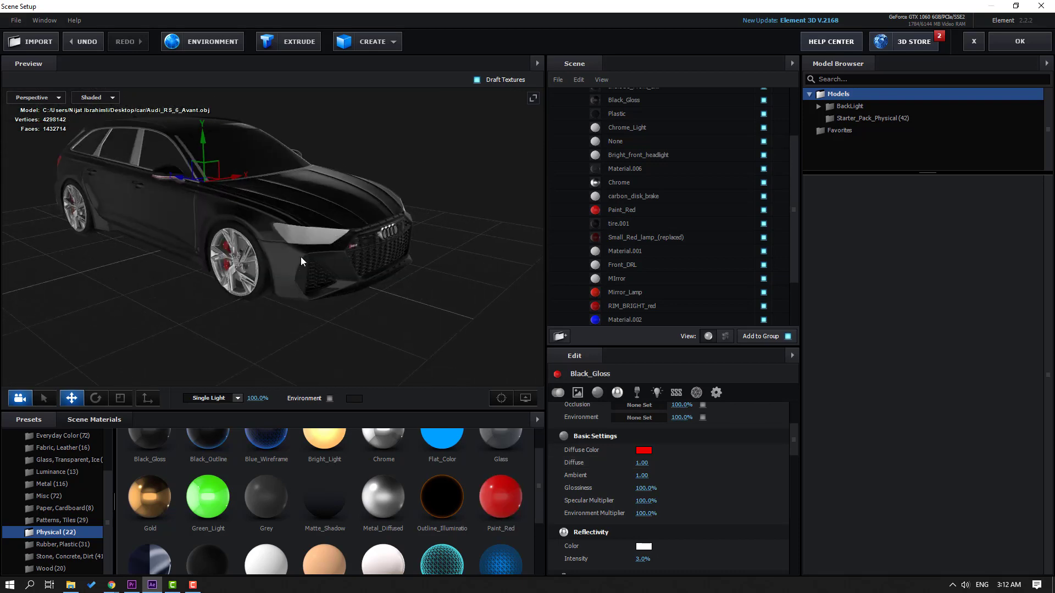
{"action": "left_click_drag", "start_coordinate": [302, 256], "coordinate": [347, 241]}
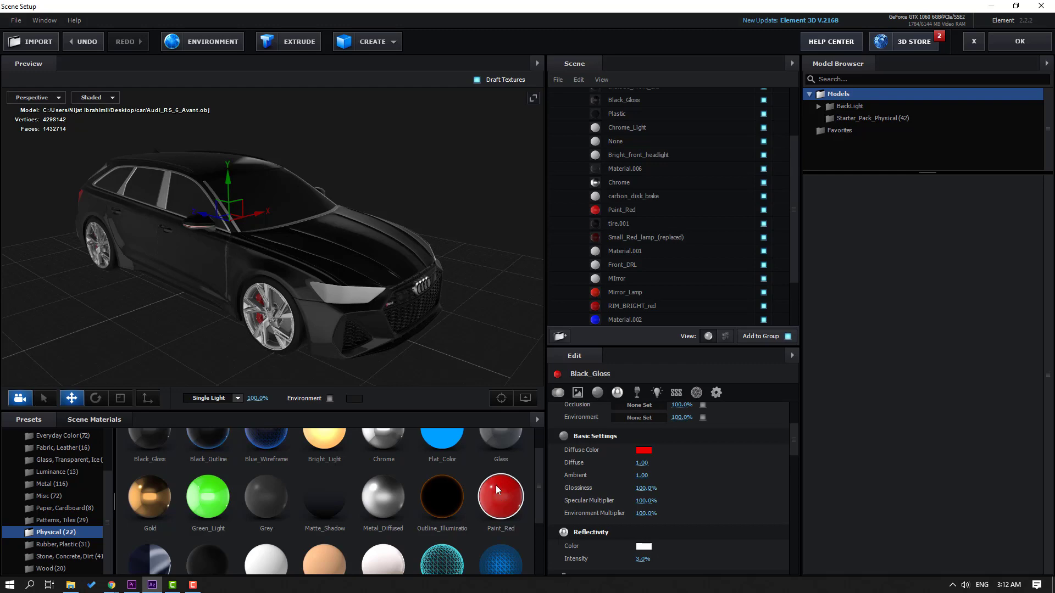
{"action": "left_click_drag", "start_coordinate": [497, 490], "coordinate": [359, 236]}
{"action": "scroll", "coordinate": [395, 306], "scroll_direction": "up", "scroll_amount": 5}
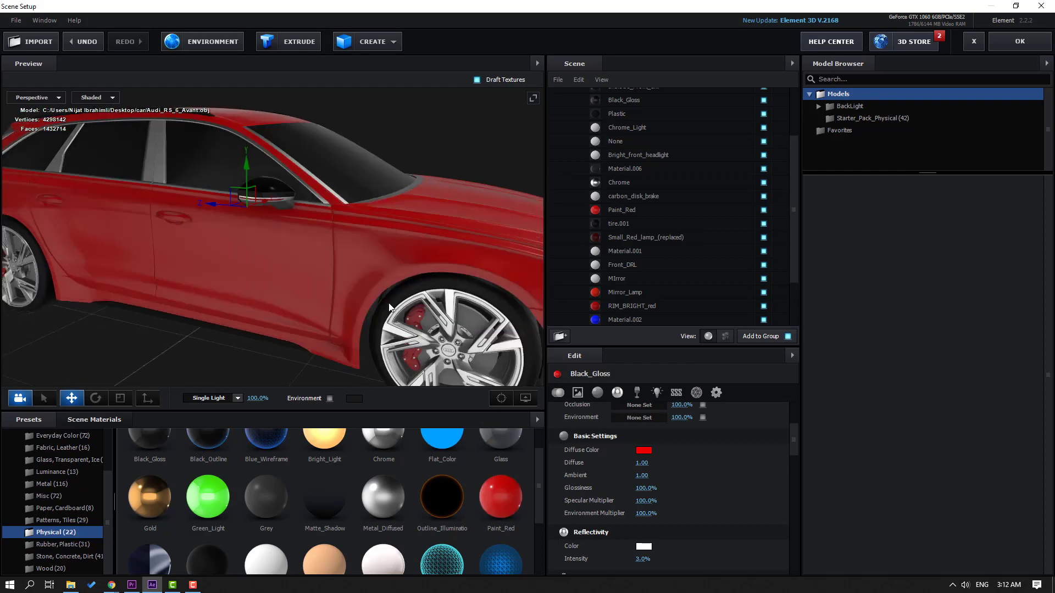
{"action": "left_click_drag", "start_coordinate": [389, 307], "coordinate": [305, 305]}
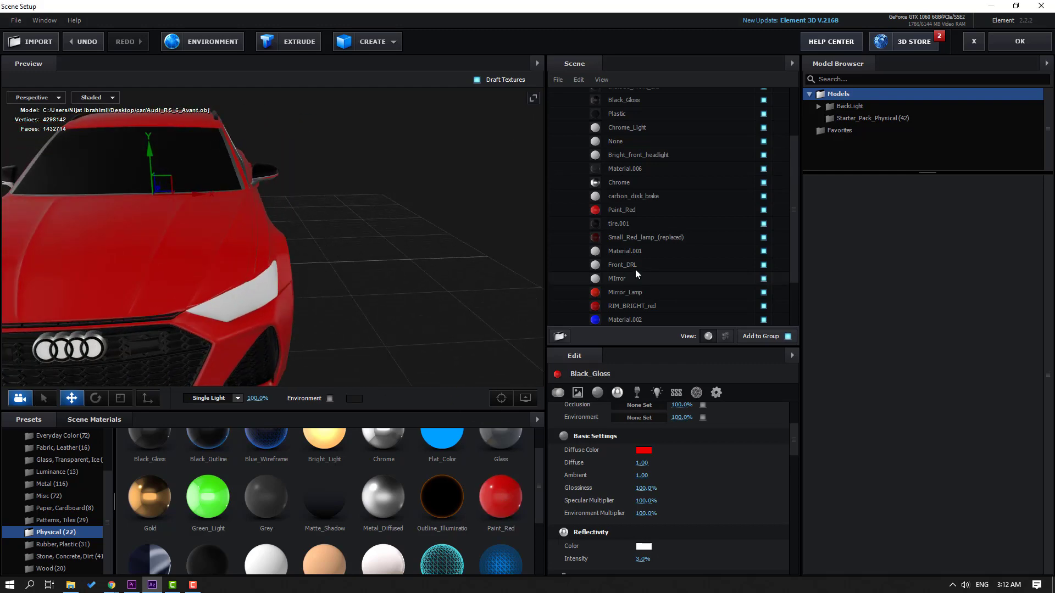
{"action": "left_click", "coordinate": [100, 419]}
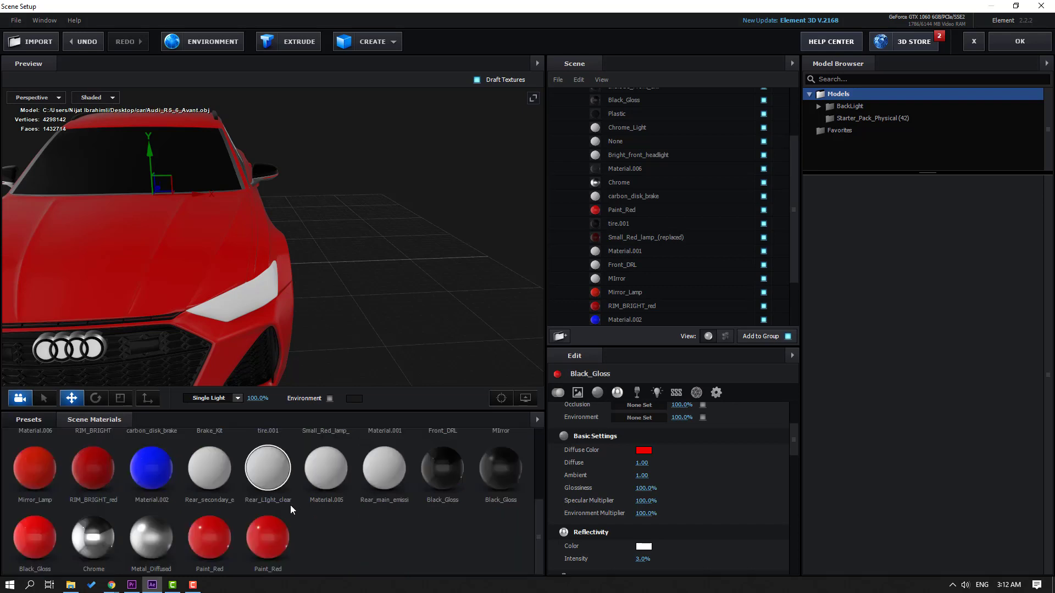
Set the body's Paint_Red diffuse colour to pure black 000000.
{"action": "left_click", "coordinate": [272, 552]}
{"action": "left_click", "coordinate": [648, 453]}
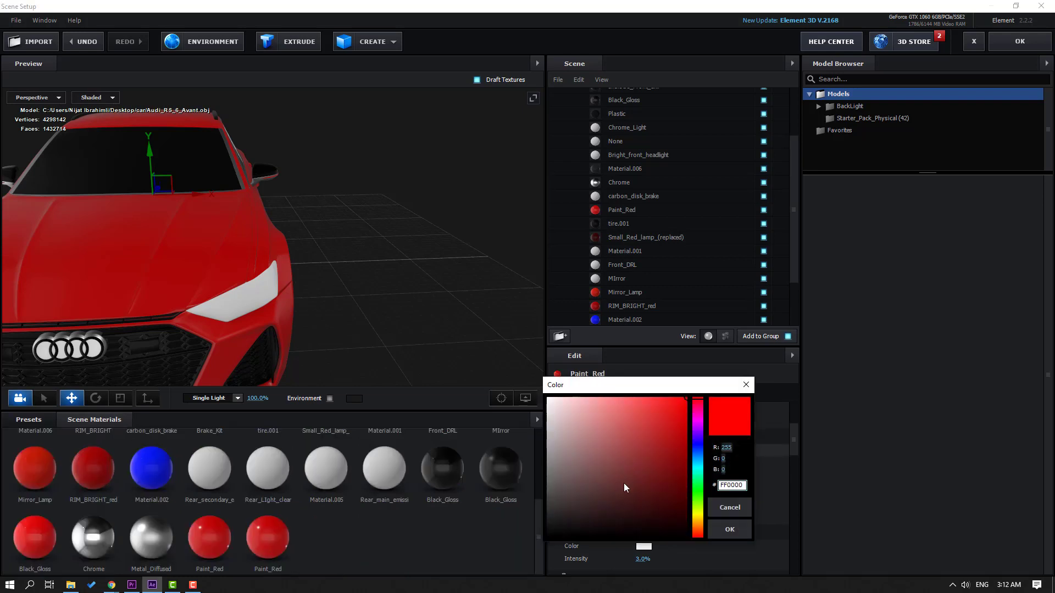
{"action": "left_click", "coordinate": [570, 516]}
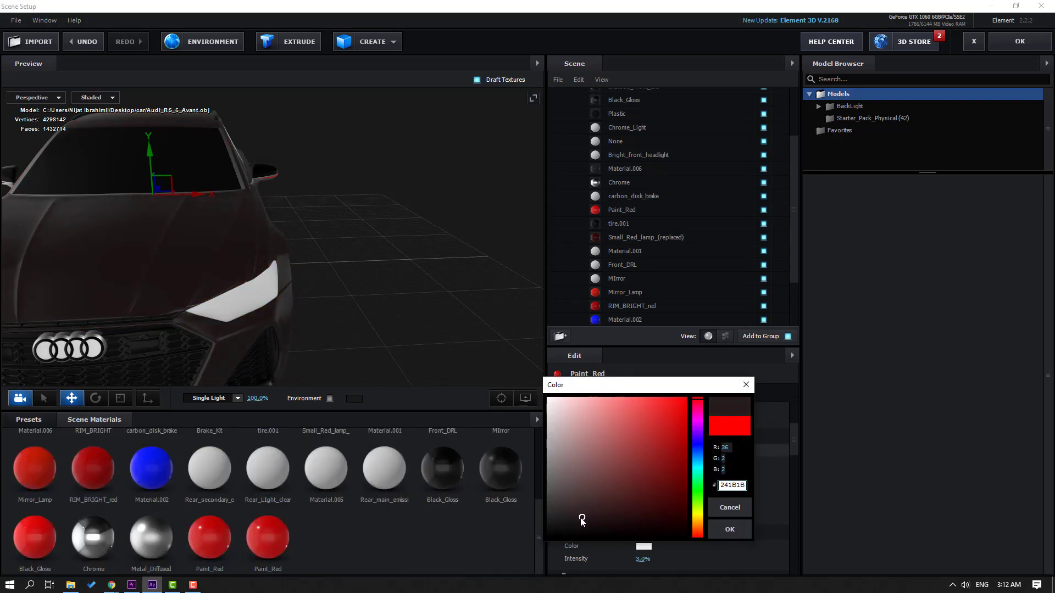
{"action": "left_click", "coordinate": [729, 530]}
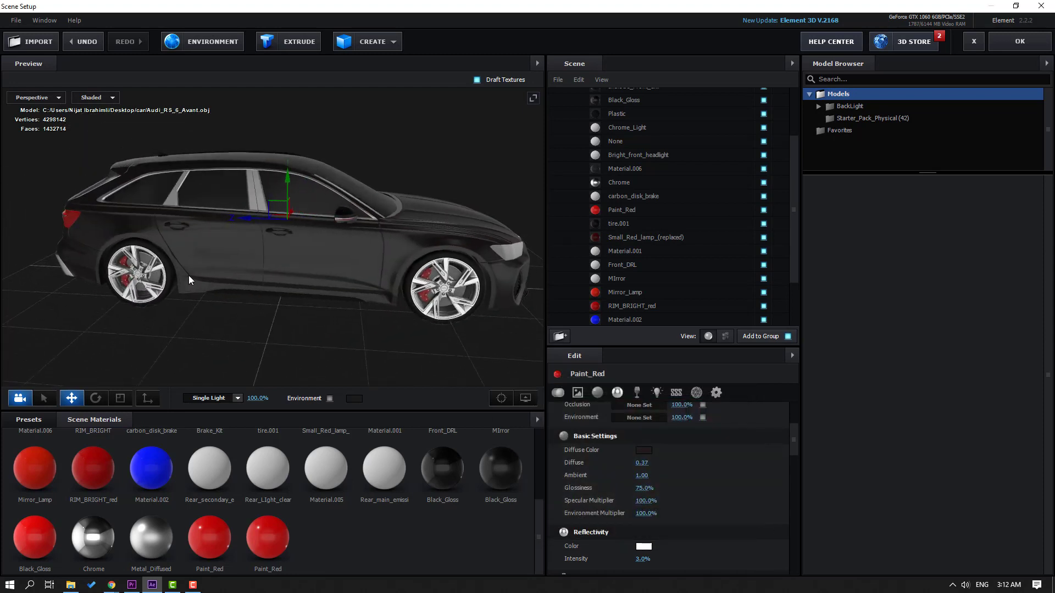
{"action": "left_click", "coordinate": [644, 450]}
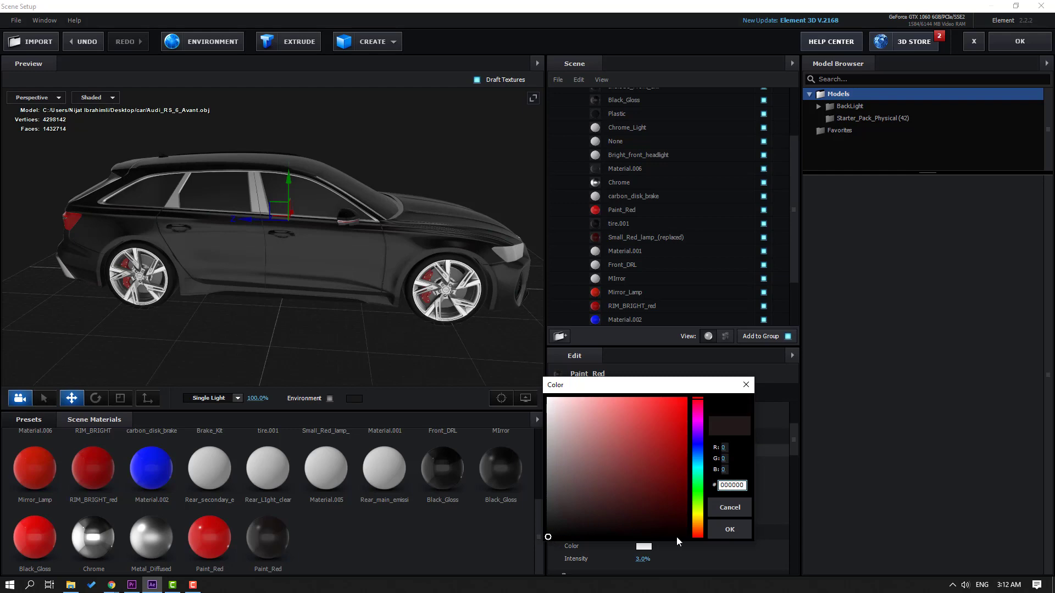
{"action": "left_click", "coordinate": [729, 530]}
{"action": "mouse_move", "coordinate": [391, 336]}
{"action": "left_mouse_down"}
{"action": "mouse_move", "coordinate": [278, 334]}
{"action": "mouse_move", "coordinate": [380, 334]}
{"action": "mouse_move", "coordinate": [276, 250]}
{"action": "mouse_move", "coordinate": [430, 295]}
{"action": "mouse_move", "coordinate": [309, 257]}
{"action": "mouse_move", "coordinate": [205, 271]}
{"action": "mouse_move", "coordinate": [337, 272]}
{"action": "mouse_move", "coordinate": [301, 309]}
{"action": "left_mouse_up"}
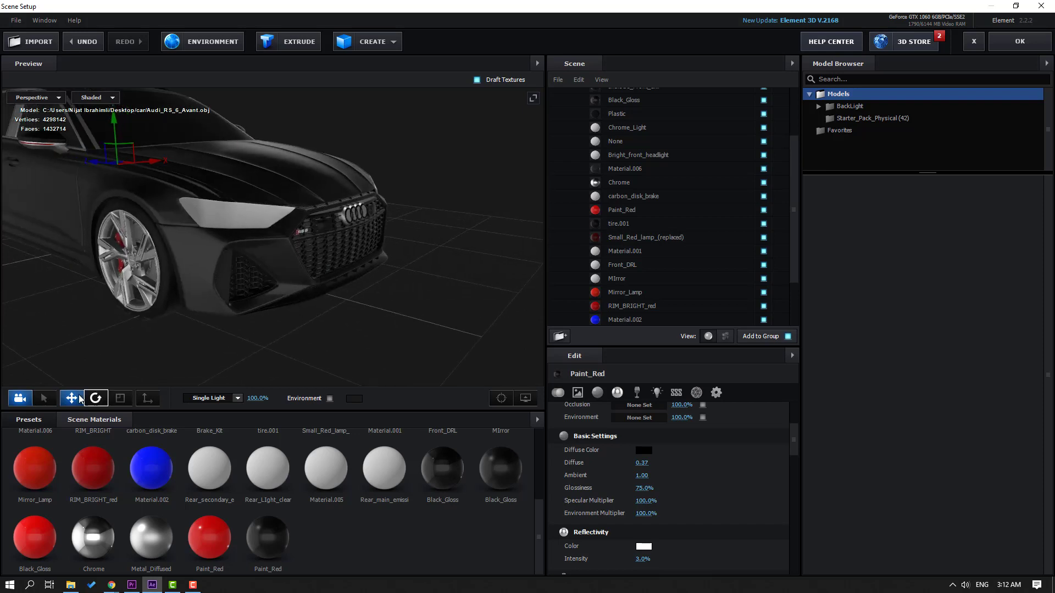
Apply the Bright_Light preset to the headlights.
{"action": "left_click", "coordinate": [39, 418]}
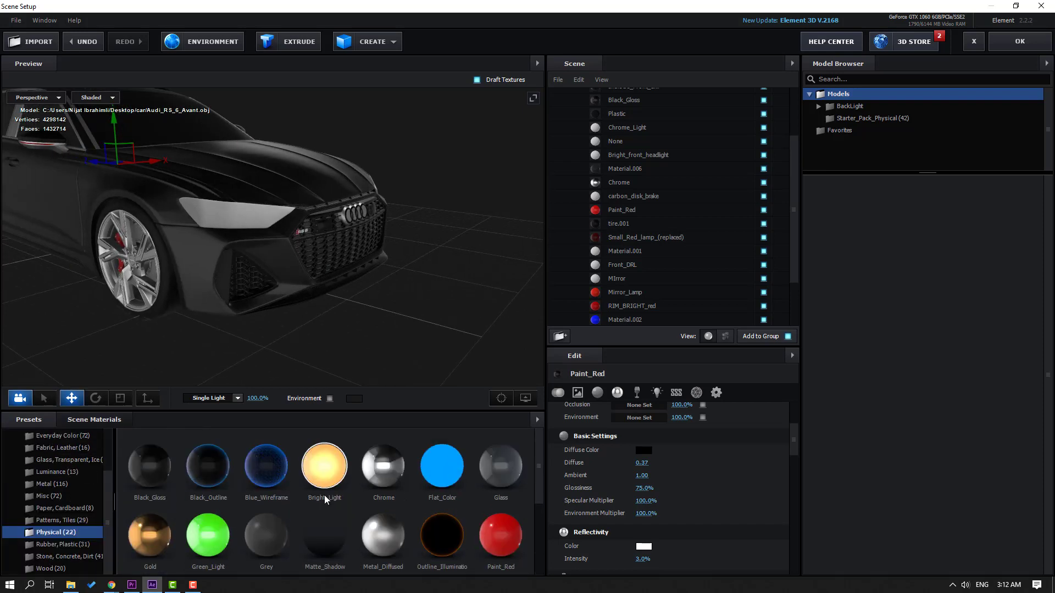
{"action": "left_click_drag", "start_coordinate": [328, 469], "coordinate": [236, 211]}
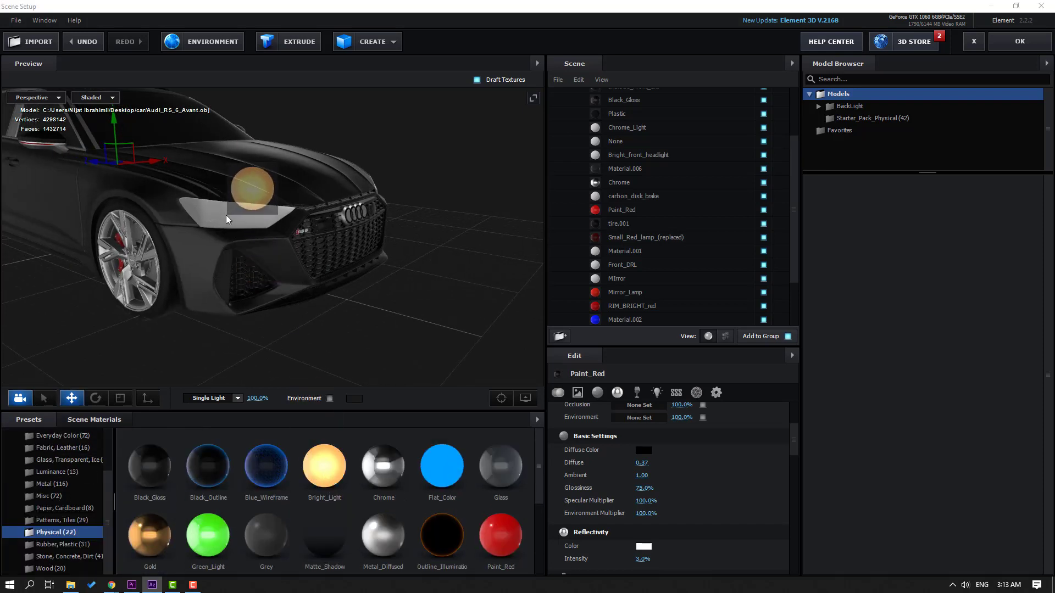
{"action": "mouse_move", "coordinate": [309, 245]}
{"action": "left_mouse_down"}
{"action": "mouse_move", "coordinate": [237, 256]}
{"action": "mouse_move", "coordinate": [299, 251]}
{"action": "left_mouse_up"}
{"action": "scroll", "coordinate": [299, 250], "scroll_direction": "up", "scroll_amount": 3}
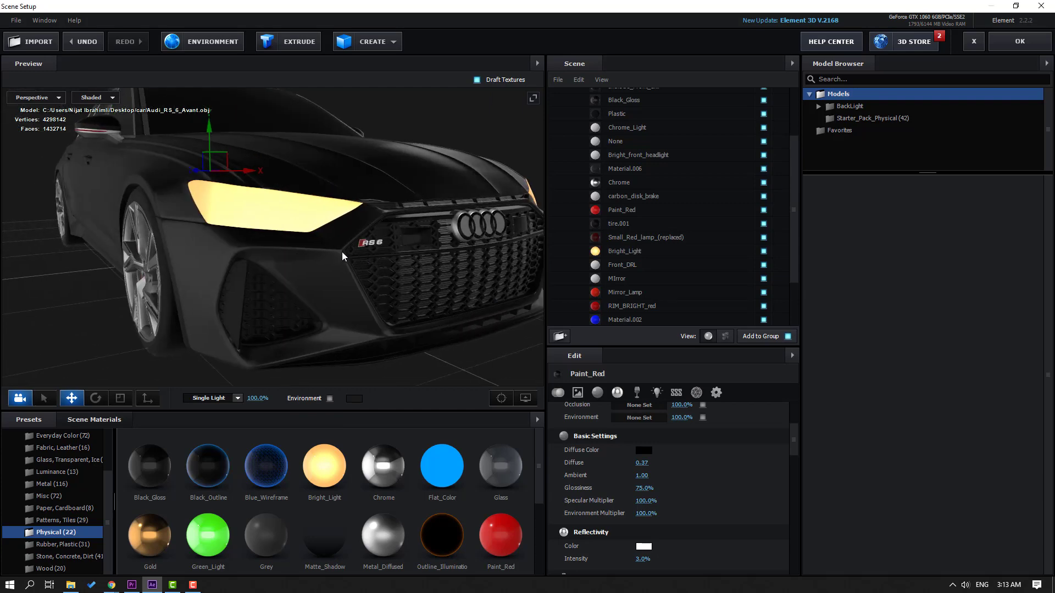
Set Bright_Light's illumination colour to pale blue 2D3D44.
{"action": "left_click", "coordinate": [626, 253]}
{"action": "scroll", "coordinate": [569, 463], "scroll_direction": "down", "scroll_amount": 2}
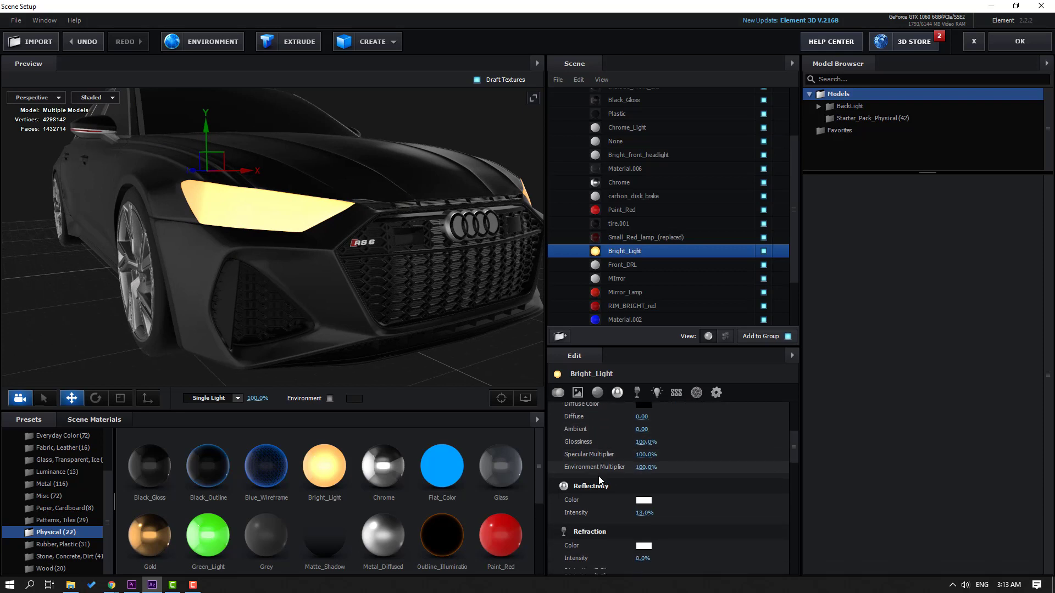
{"action": "scroll", "coordinate": [589, 466], "scroll_direction": "down", "scroll_amount": 2}
{"action": "scroll", "coordinate": [622, 486], "scroll_direction": "down", "scroll_amount": 2}
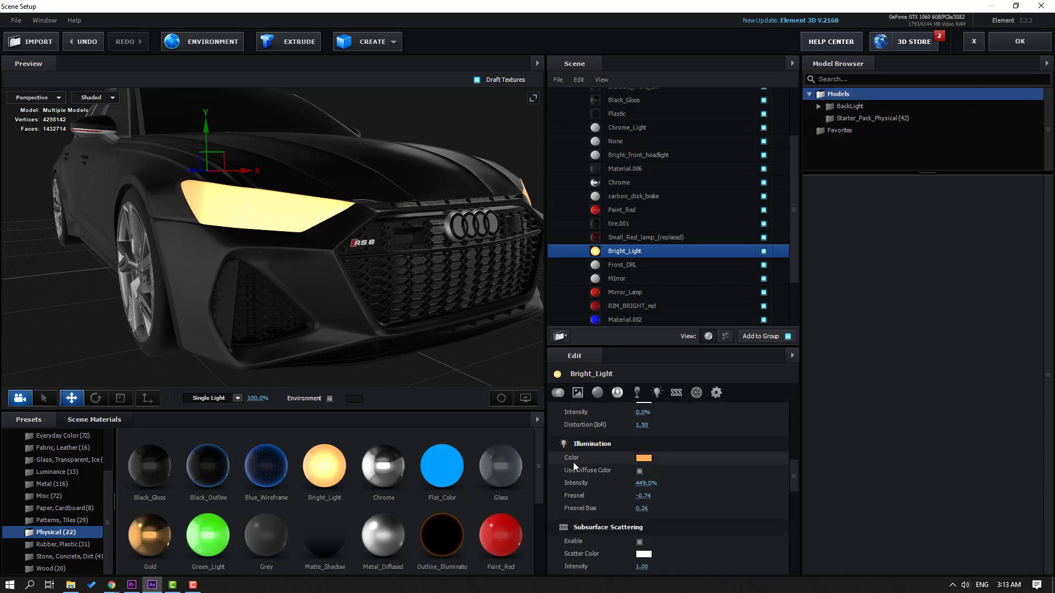
{"action": "left_click", "coordinate": [643, 458]}
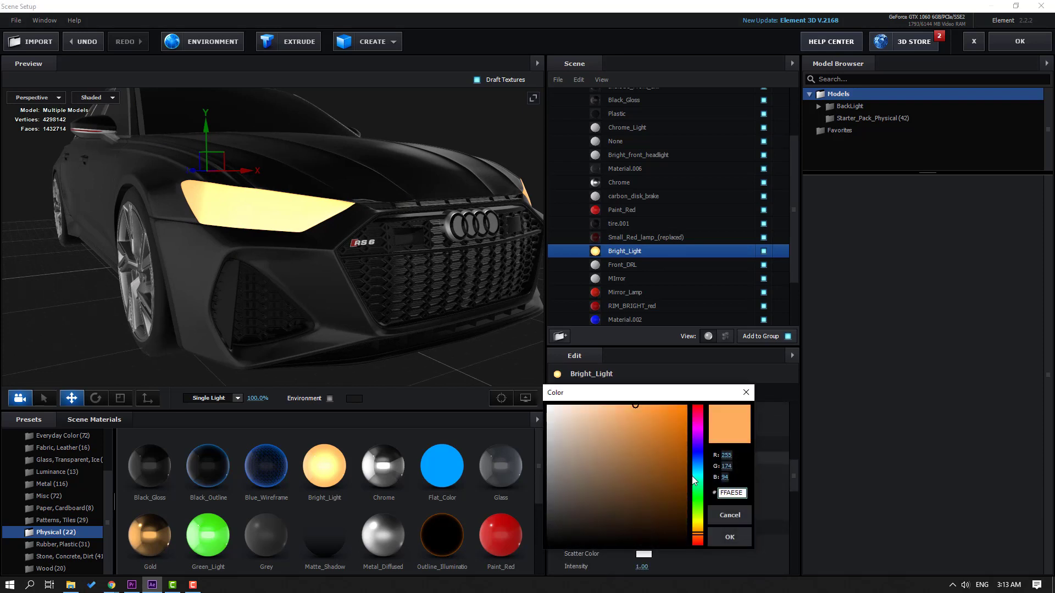
{"action": "left_click_drag", "start_coordinate": [568, 417], "coordinate": [568, 412]}
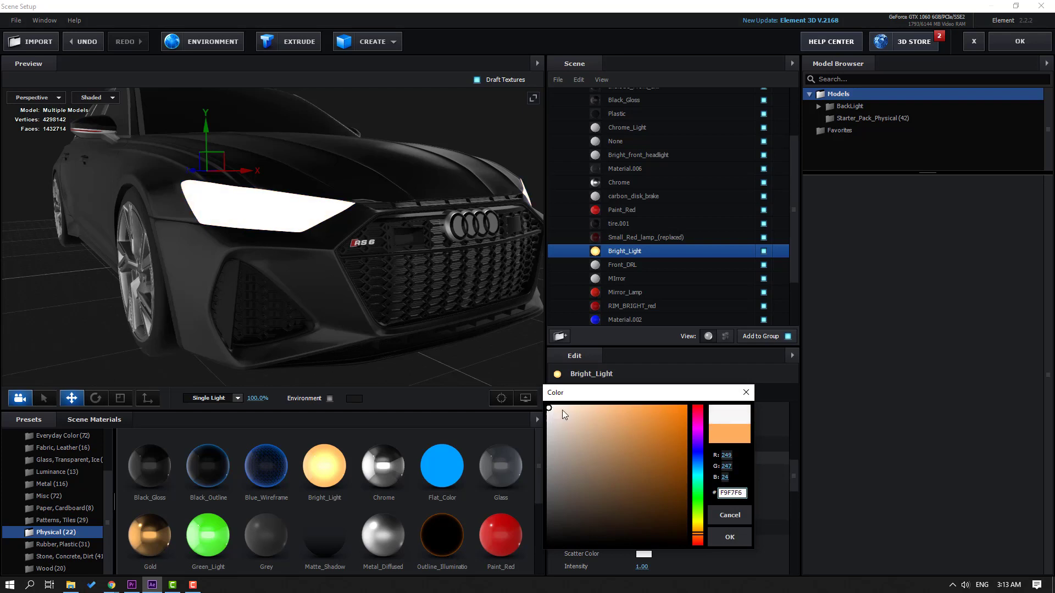
{"action": "left_click", "coordinate": [696, 466]}
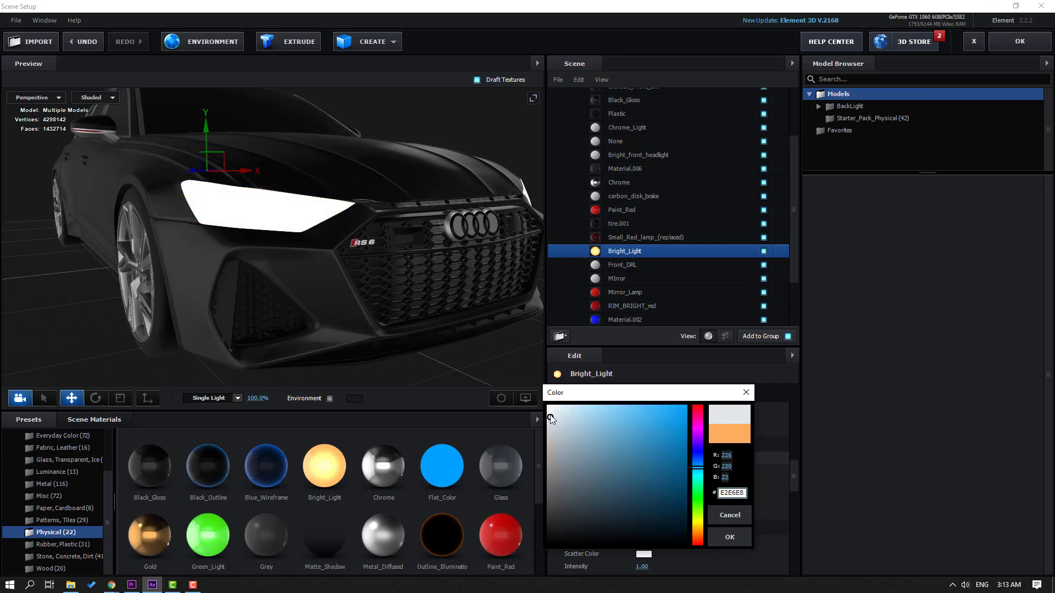
{"action": "mouse_move", "coordinate": [551, 418]}
{"action": "left_mouse_down"}
{"action": "mouse_move", "coordinate": [607, 417]}
{"action": "mouse_move", "coordinate": [597, 419]}
{"action": "mouse_move", "coordinate": [603, 505]}
{"action": "left_mouse_up"}
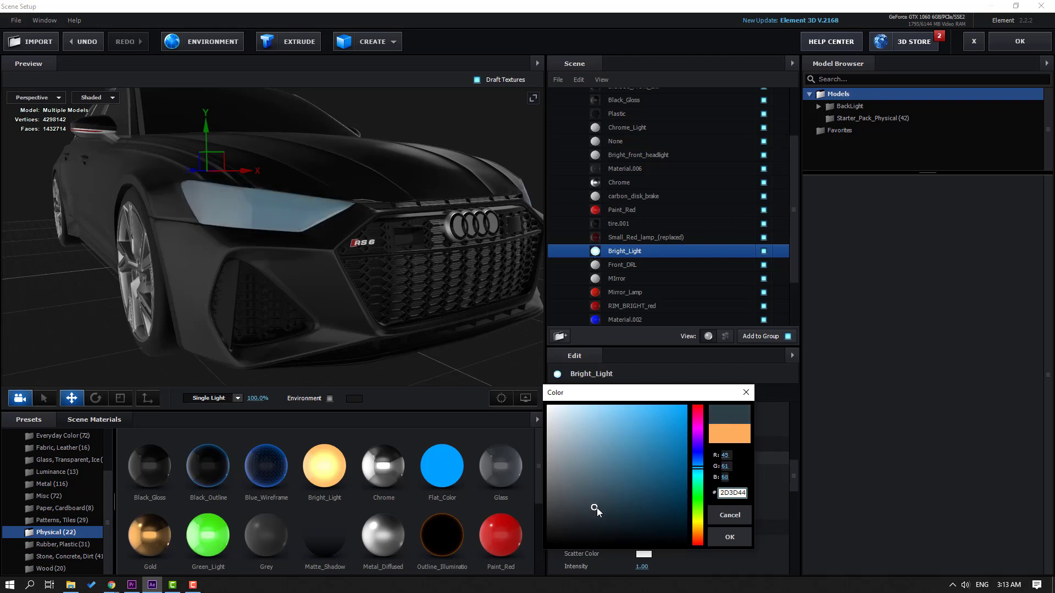
{"action": "left_click", "coordinate": [730, 537]}
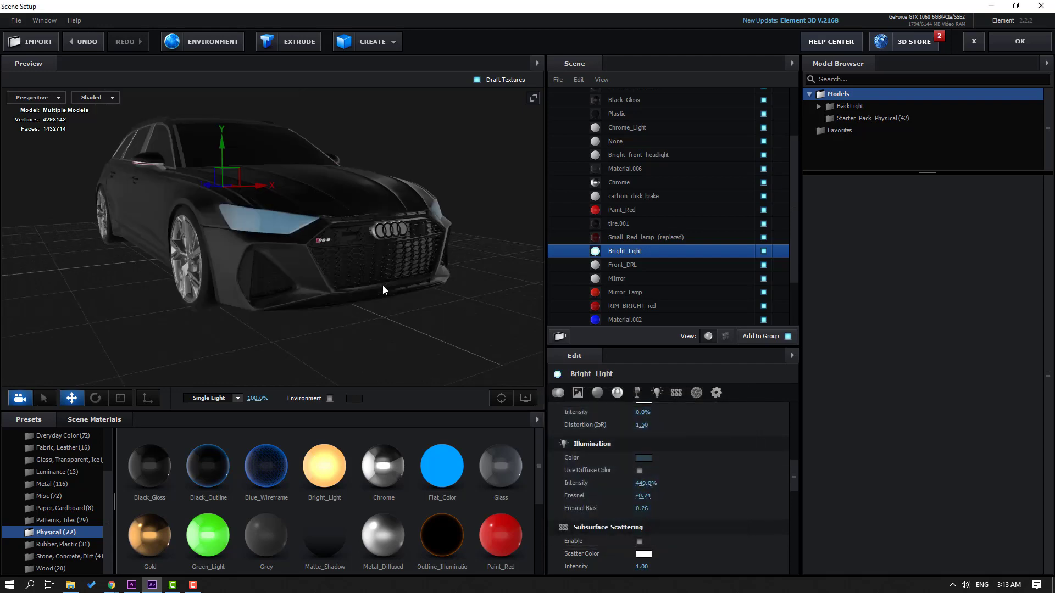
Frame the preview on the front grille and Audi logo.
{"action": "left_click_drag", "start_coordinate": [331, 286], "coordinate": [427, 298]}
{"action": "scroll", "coordinate": [372, 292], "scroll_direction": "up", "scroll_amount": 5}
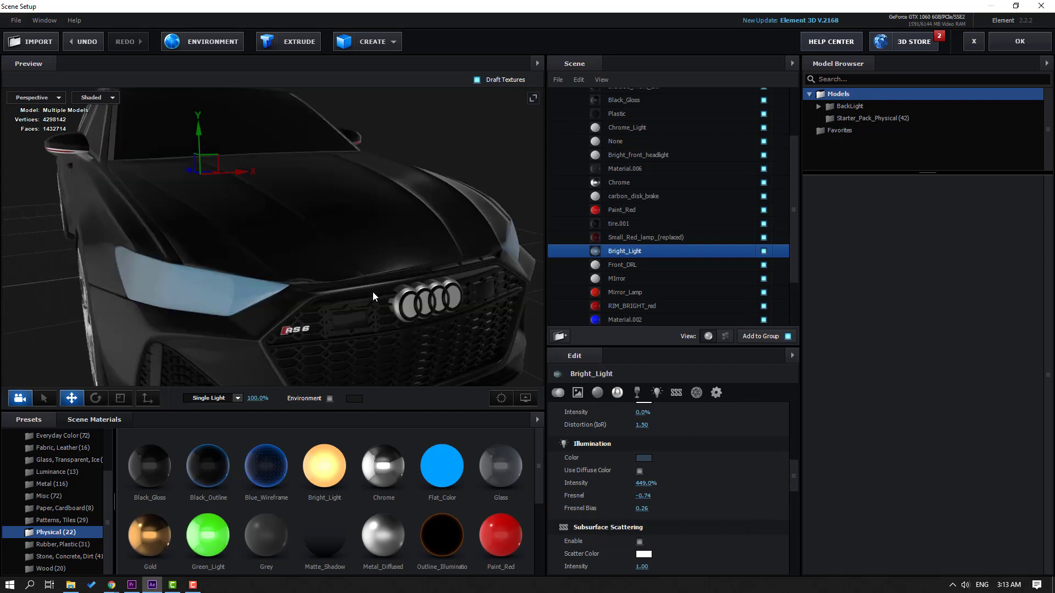
{"action": "left_click_drag", "start_coordinate": [349, 291], "coordinate": [284, 286]}
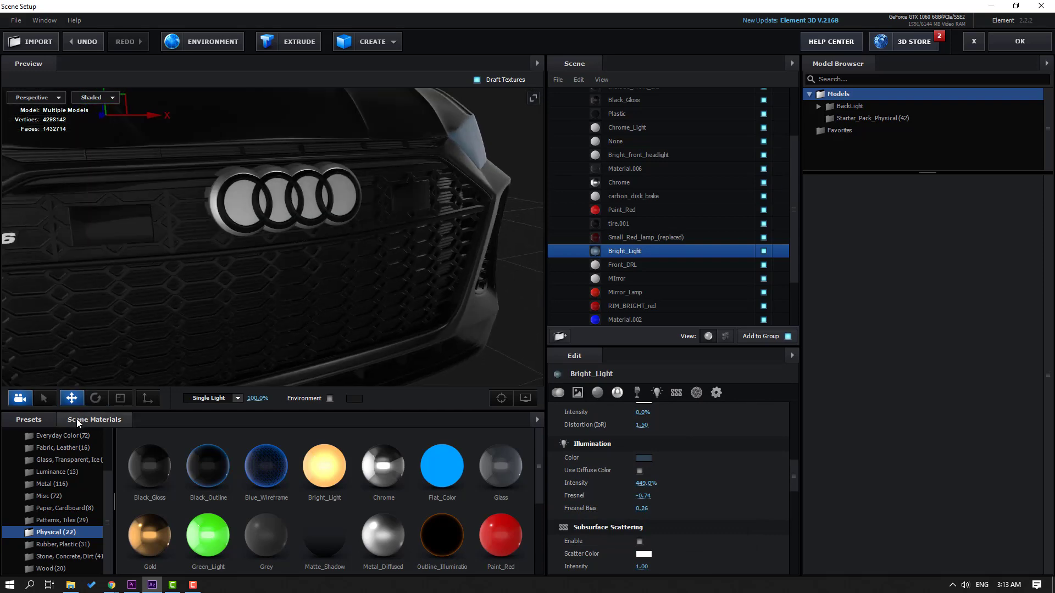
Apply the Metal_Diffused scene material to the Audi logo.
{"action": "left_click", "coordinate": [77, 420]}
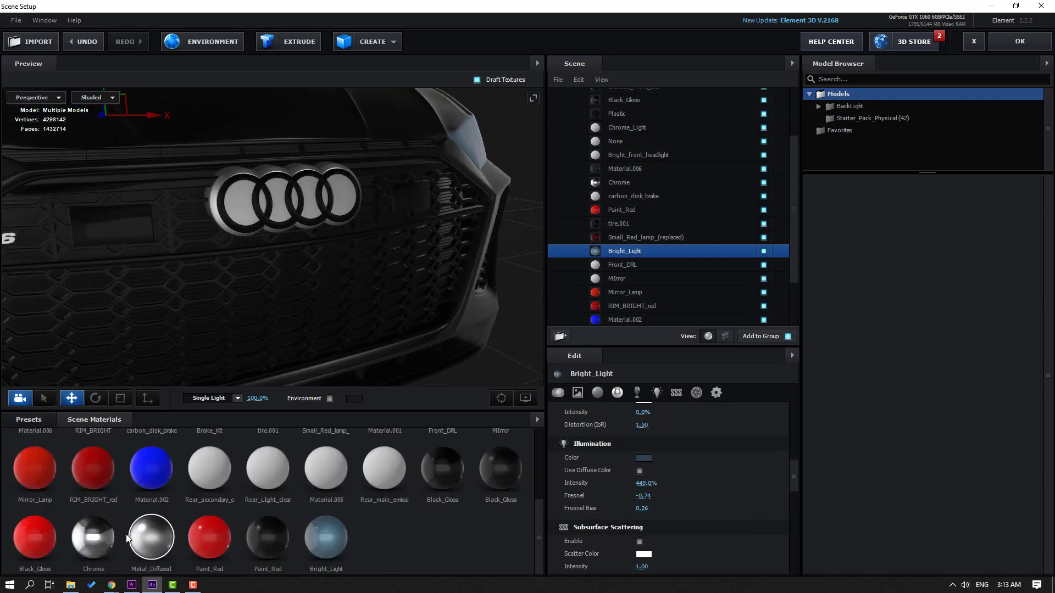
{"action": "left_click_drag", "start_coordinate": [128, 538], "coordinate": [247, 176]}
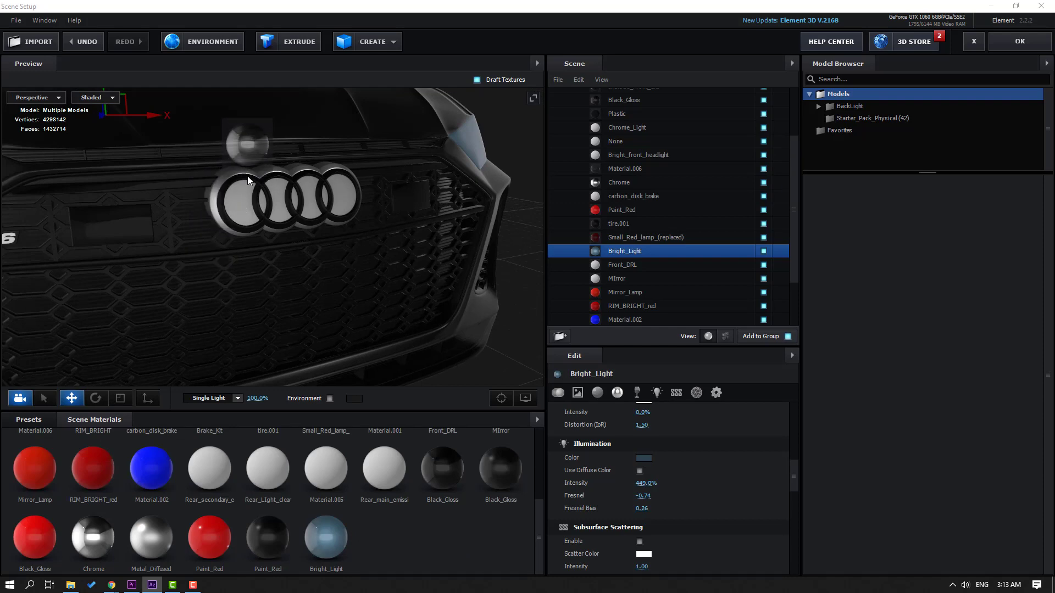
{"action": "scroll", "coordinate": [258, 198], "scroll_direction": "down", "scroll_amount": 10}
{"action": "mouse_move", "coordinate": [235, 285]}
{"action": "left_mouse_down"}
{"action": "mouse_move", "coordinate": [247, 291]}
{"action": "mouse_move", "coordinate": [206, 286]}
{"action": "left_mouse_up"}
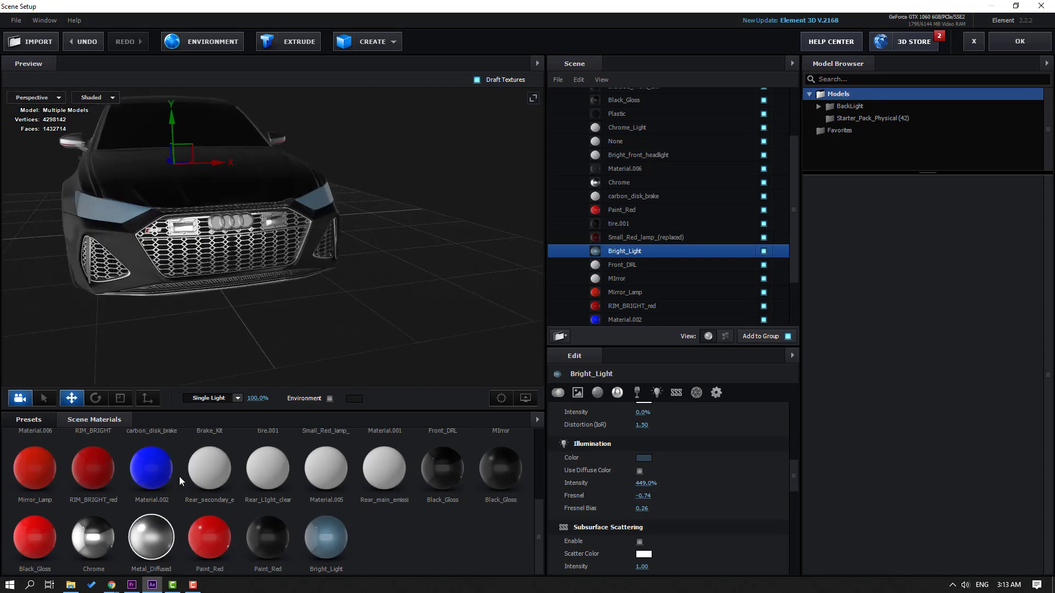
{"action": "scroll", "coordinate": [181, 268], "scroll_direction": "down", "scroll_amount": 3}
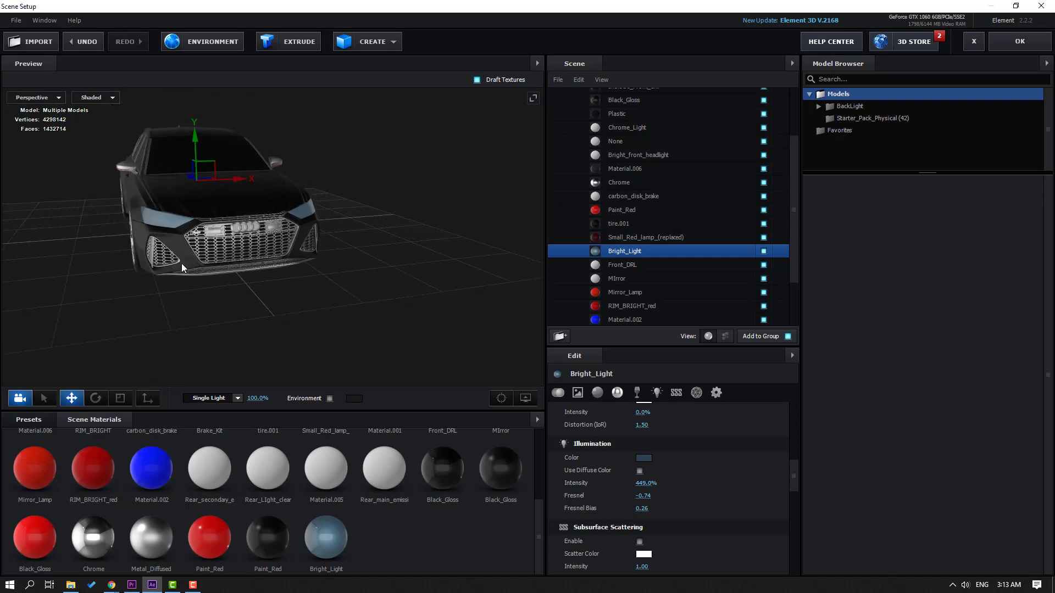
{"action": "mouse_move", "coordinate": [181, 268]}
{"action": "left_mouse_down"}
{"action": "mouse_move", "coordinate": [331, 271]}
{"action": "mouse_move", "coordinate": [181, 278]}
{"action": "left_mouse_up"}
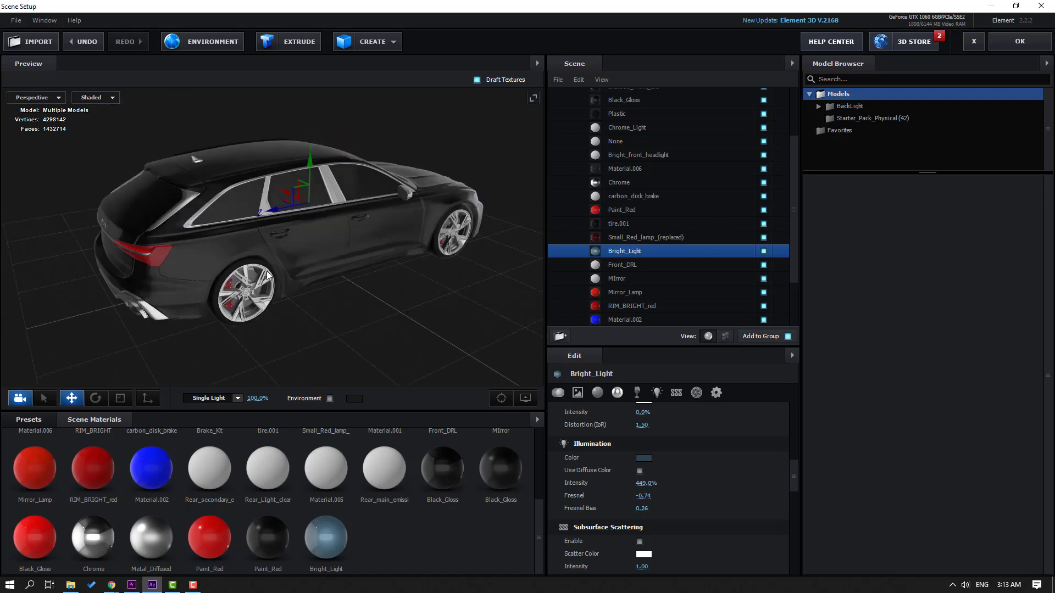
{"action": "scroll", "coordinate": [177, 265], "scroll_direction": "up", "scroll_amount": 3}
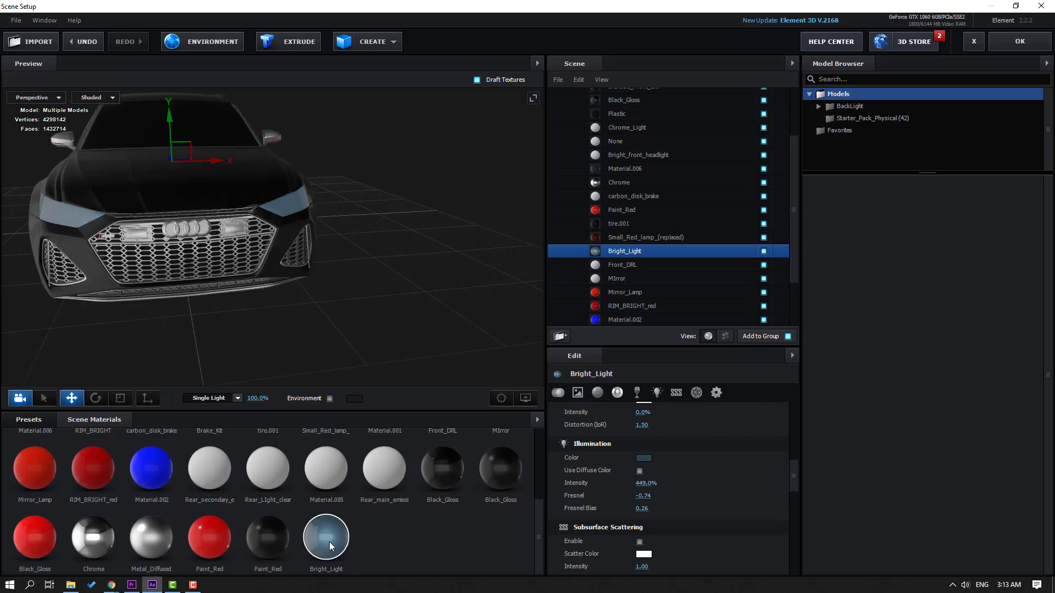
Change Bright_Light's illumination colour to dark red 28191B.
{"action": "left_click", "coordinate": [644, 459]}
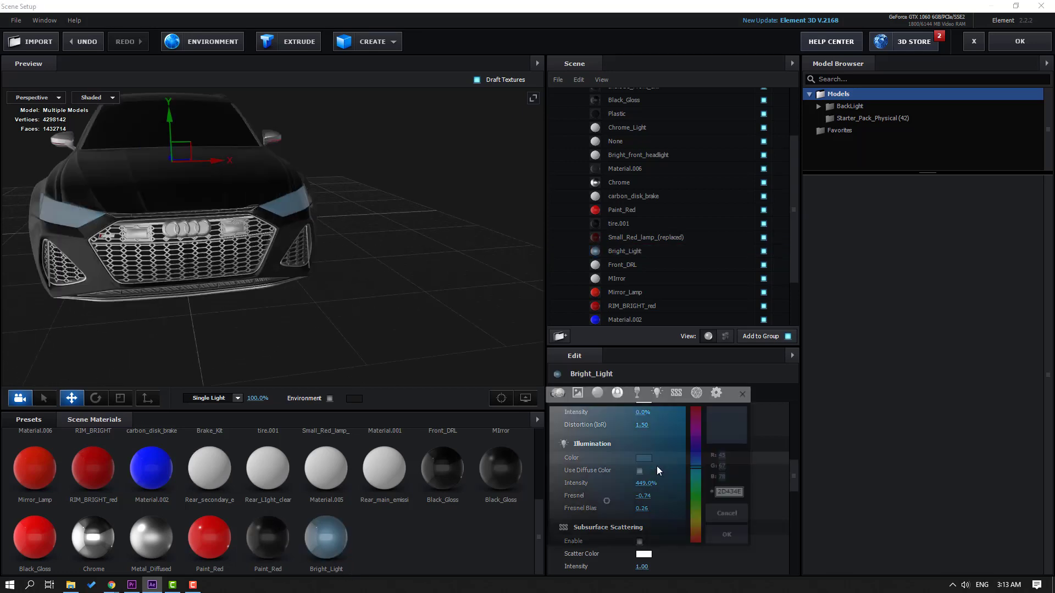
{"action": "mouse_move", "coordinate": [690, 439]}
{"action": "left_mouse_down"}
{"action": "mouse_move", "coordinate": [698, 407]}
{"action": "mouse_move", "coordinate": [569, 537]}
{"action": "mouse_move", "coordinate": [612, 529]}
{"action": "left_mouse_up"}
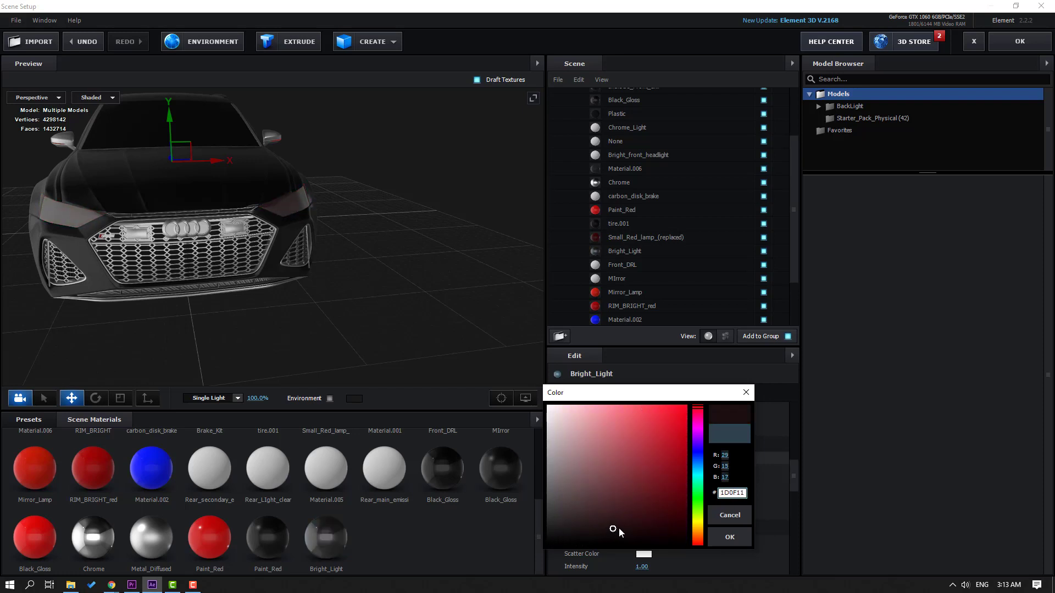
{"action": "left_click", "coordinate": [599, 523]}
{"action": "left_click", "coordinate": [725, 537]}
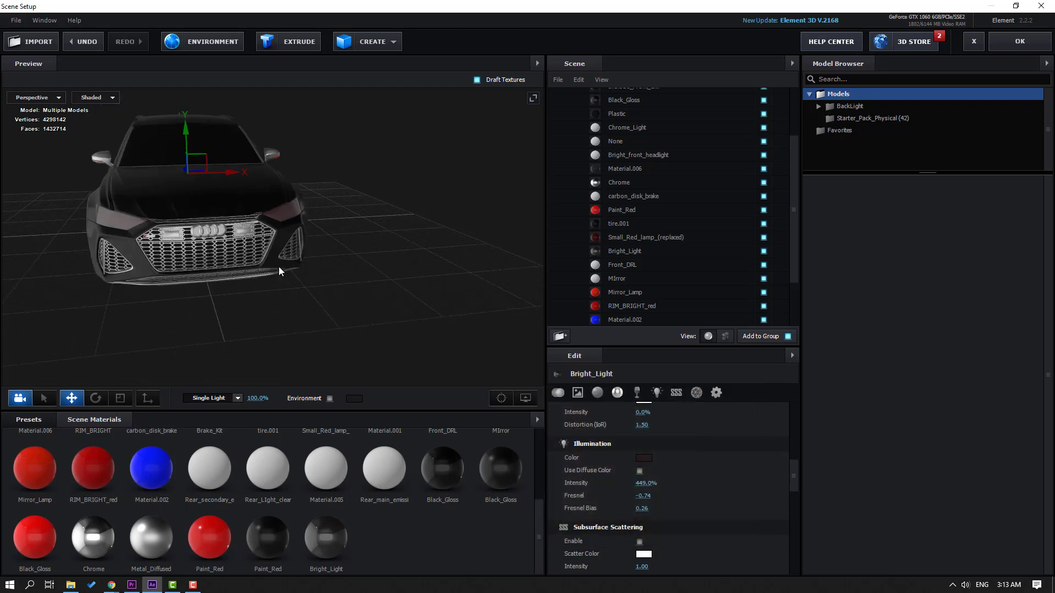
{"action": "mouse_move", "coordinate": [278, 266]}
{"action": "left_mouse_down"}
{"action": "mouse_move", "coordinate": [315, 262]}
{"action": "mouse_move", "coordinate": [221, 269]}
{"action": "mouse_move", "coordinate": [293, 253]}
{"action": "left_mouse_up"}
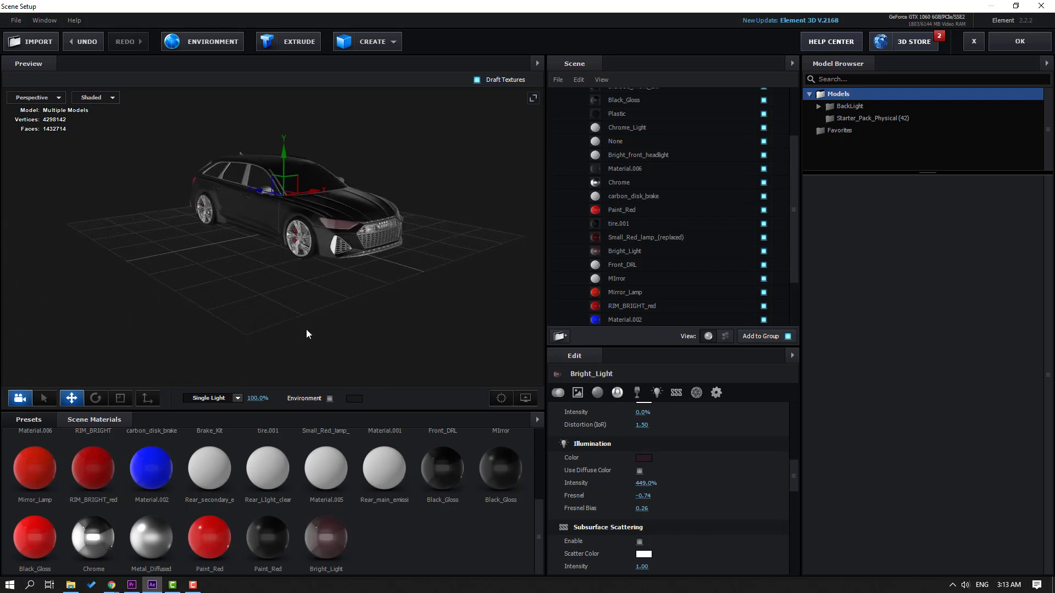
Enable the environment and apply the BackLight_2K_12 environment preset.
{"action": "left_click", "coordinate": [330, 398]}
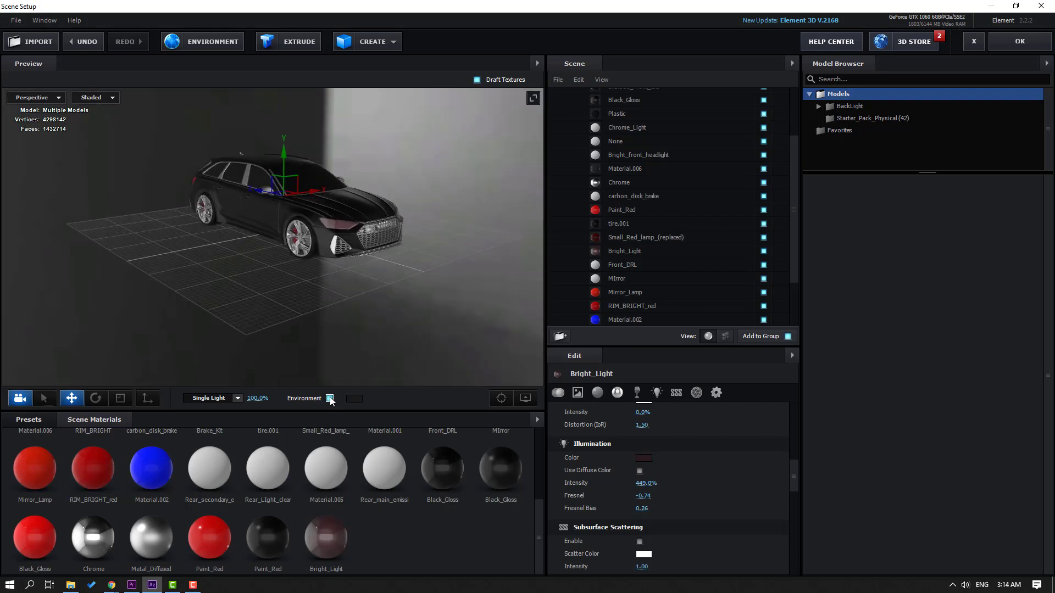
{"action": "left_click", "coordinate": [28, 422]}
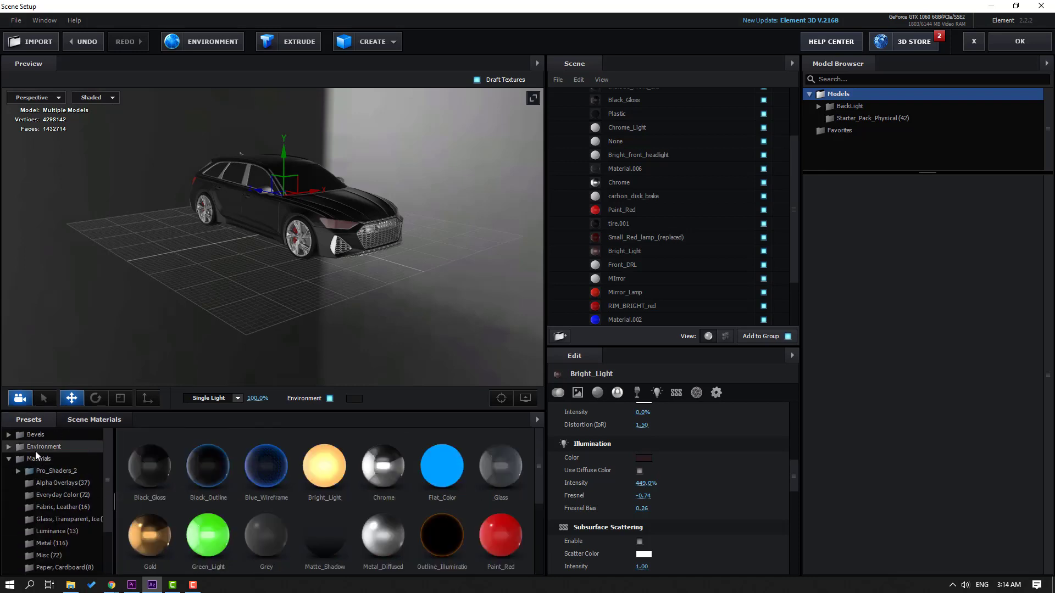
{"action": "left_click", "coordinate": [37, 447]}
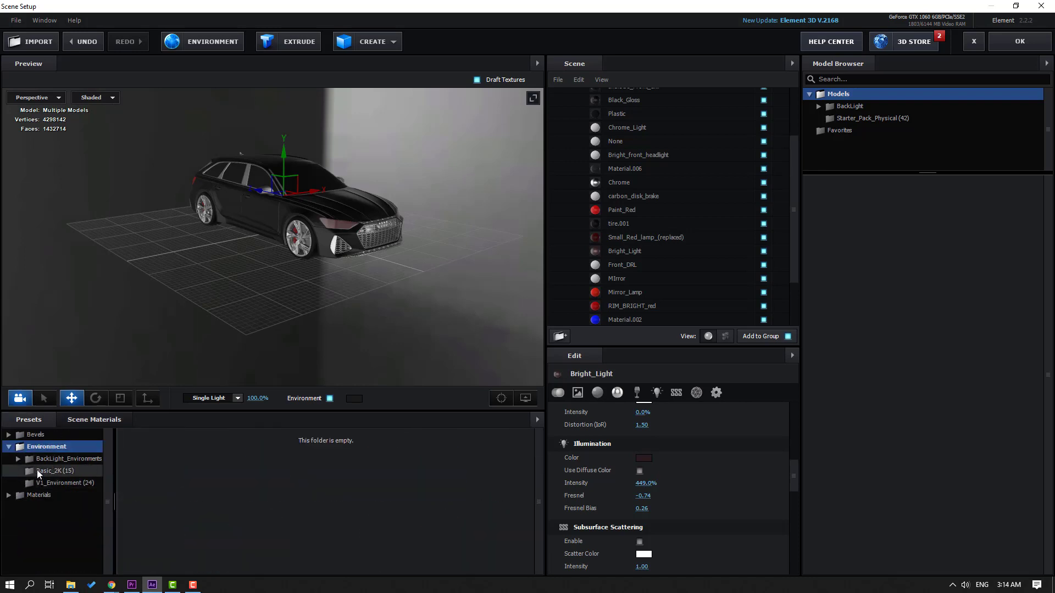
{"action": "left_click", "coordinate": [68, 459]}
{"action": "left_click", "coordinate": [62, 476]}
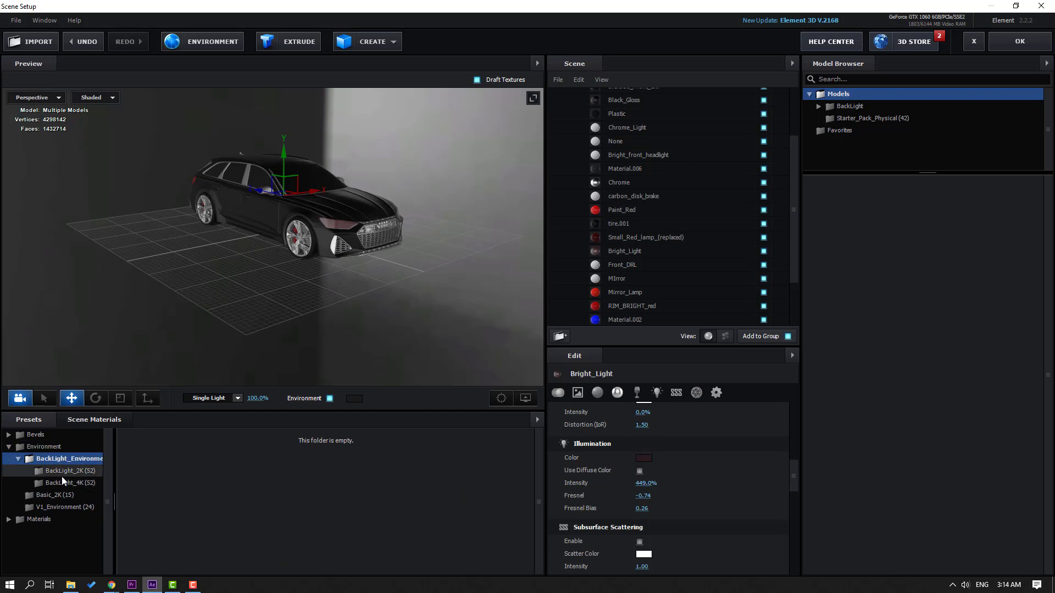
{"action": "scroll", "coordinate": [337, 525], "scroll_direction": "down", "scroll_amount": 3}
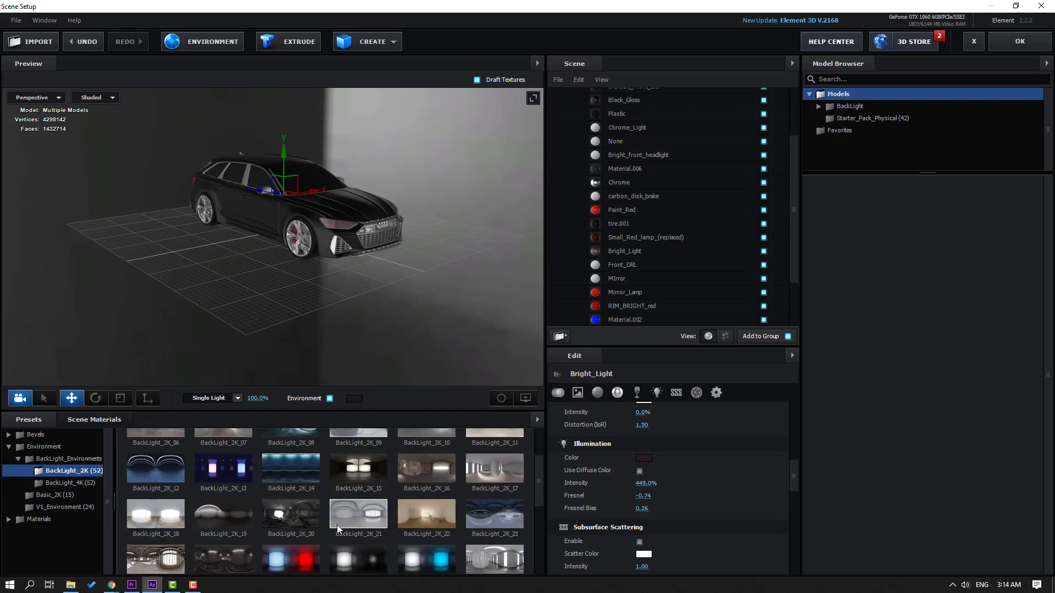
{"action": "left_click", "coordinate": [149, 476]}
Try the BackLight_2K_25 tunnel environment.
{"action": "mouse_move", "coordinate": [217, 240]}
{"action": "left_mouse_down"}
{"action": "mouse_move", "coordinate": [298, 273]}
{"action": "mouse_move", "coordinate": [274, 292]}
{"action": "left_mouse_up"}
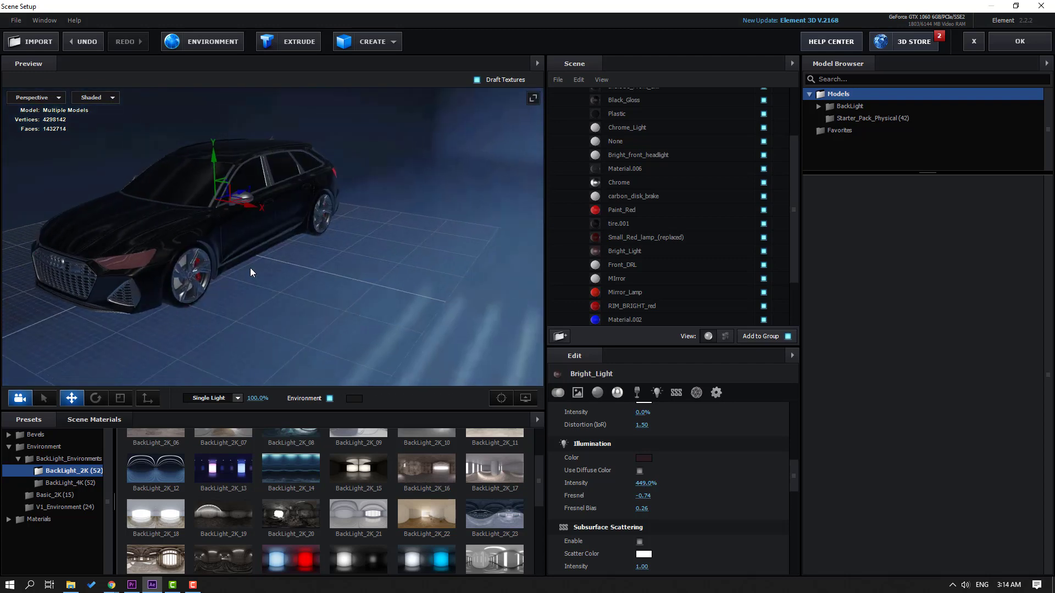
{"action": "scroll", "coordinate": [351, 498], "scroll_direction": "down", "scroll_amount": 1}
{"action": "scroll", "coordinate": [330, 506], "scroll_direction": "up", "scroll_amount": 2}
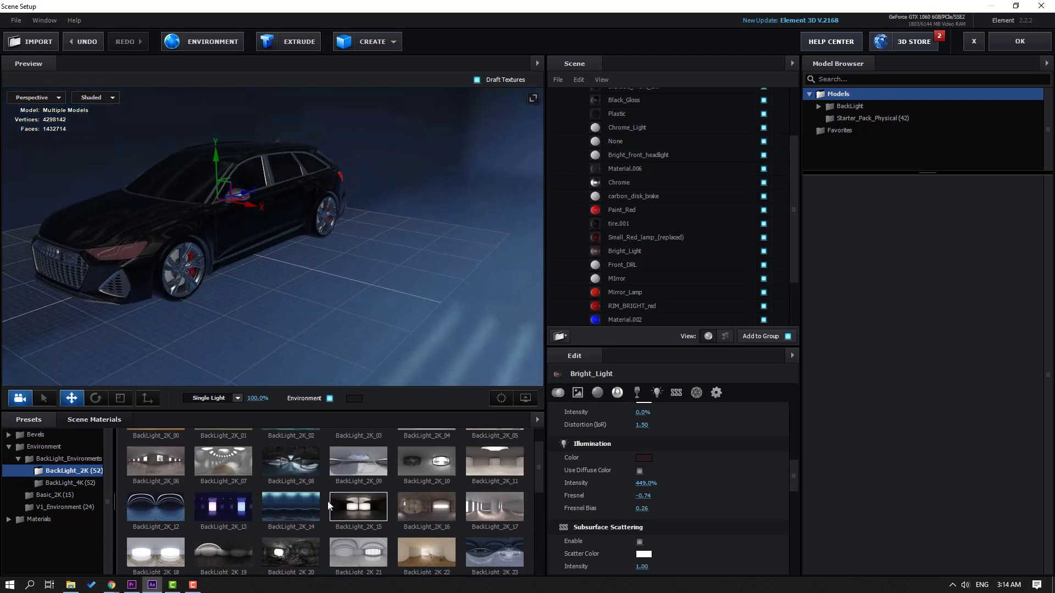
{"action": "scroll", "coordinate": [255, 510], "scroll_direction": "down", "scroll_amount": 2}
{"action": "left_click_drag", "start_coordinate": [125, 243], "coordinate": [213, 240]}
{"action": "scroll", "coordinate": [212, 490], "scroll_direction": "down", "scroll_amount": 1}
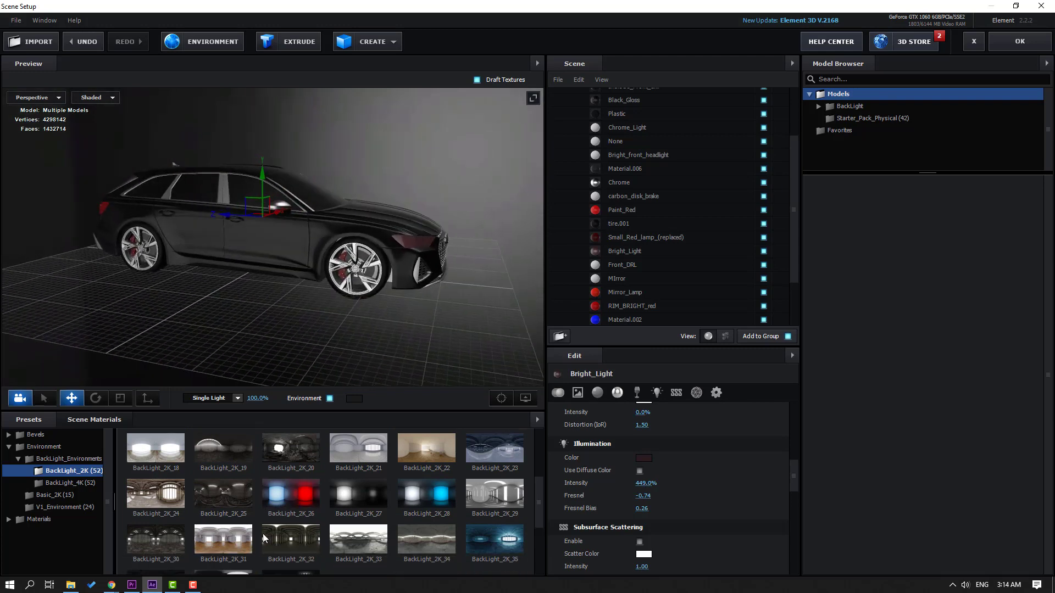
{"action": "left_click", "coordinate": [212, 491]}
Try the BackLight_2K_37 parking-garage and striped BackLight_2K_38 environments.
{"action": "left_click_drag", "start_coordinate": [330, 258], "coordinate": [259, 373]}
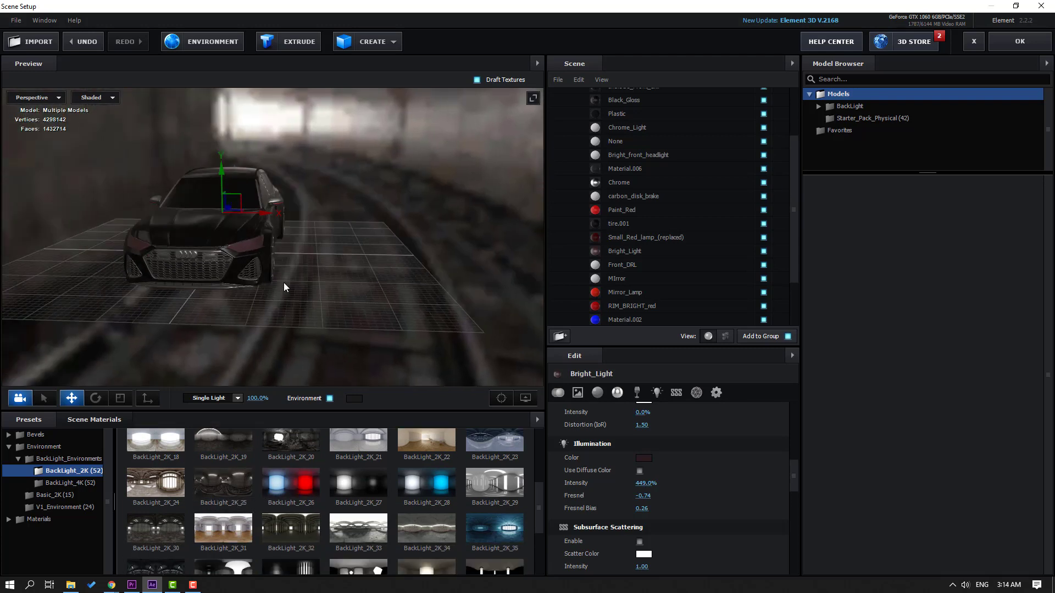
{"action": "scroll", "coordinate": [222, 500], "scroll_direction": "down", "scroll_amount": 1}
{"action": "scroll", "coordinate": [222, 500], "scroll_direction": "down", "scroll_amount": 1}
{"action": "left_click", "coordinate": [212, 496]}
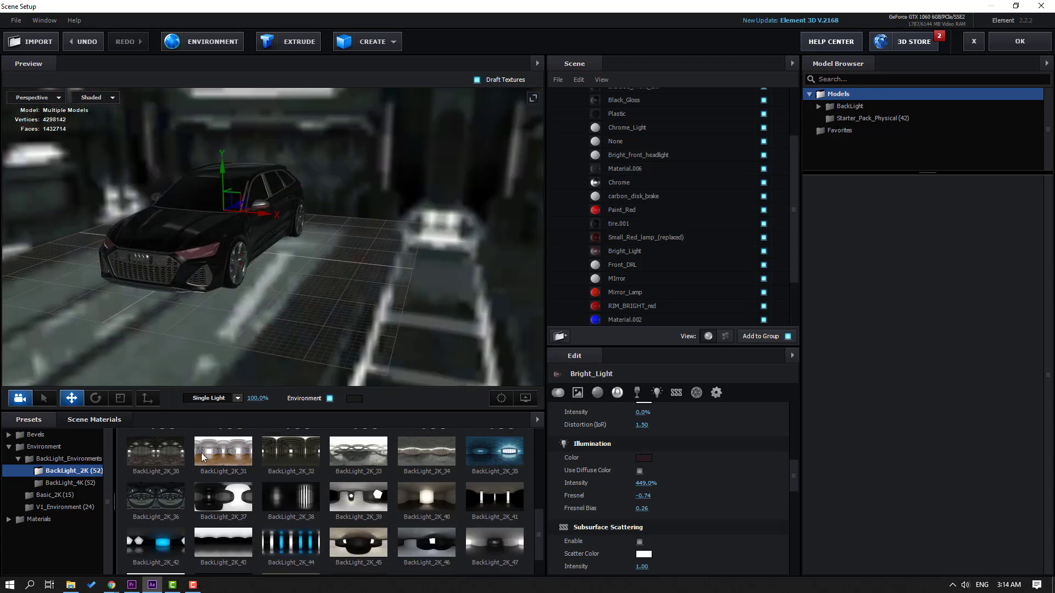
{"action": "left_click_drag", "start_coordinate": [207, 255], "coordinate": [329, 283]}
{"action": "scroll", "coordinate": [279, 271], "scroll_direction": "up", "scroll_amount": 3}
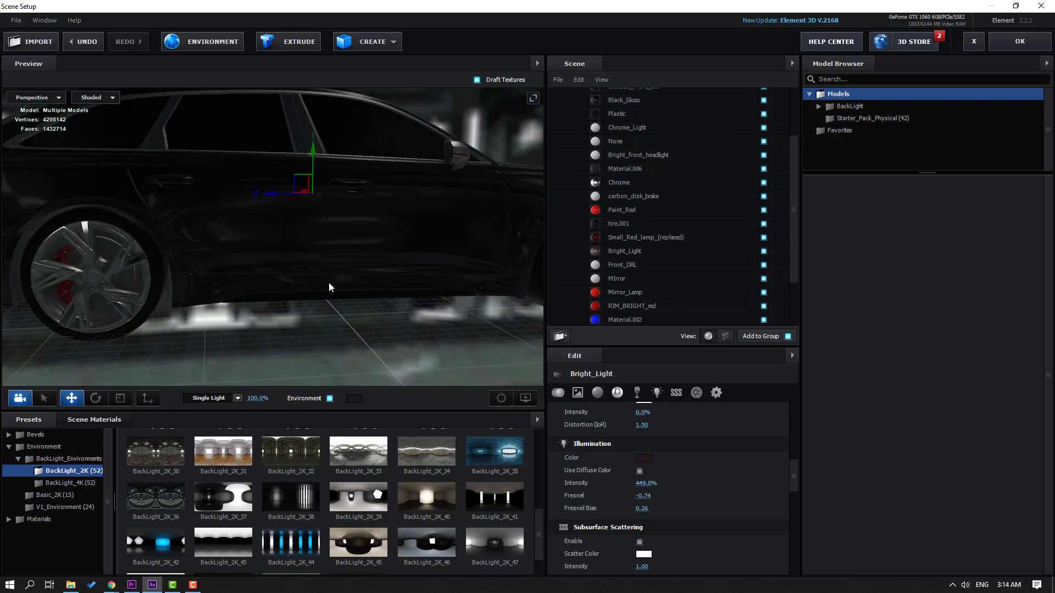
{"action": "scroll", "coordinate": [232, 500], "scroll_direction": "up", "scroll_amount": 1}
{"action": "scroll", "coordinate": [247, 500], "scroll_direction": "down", "scroll_amount": 1}
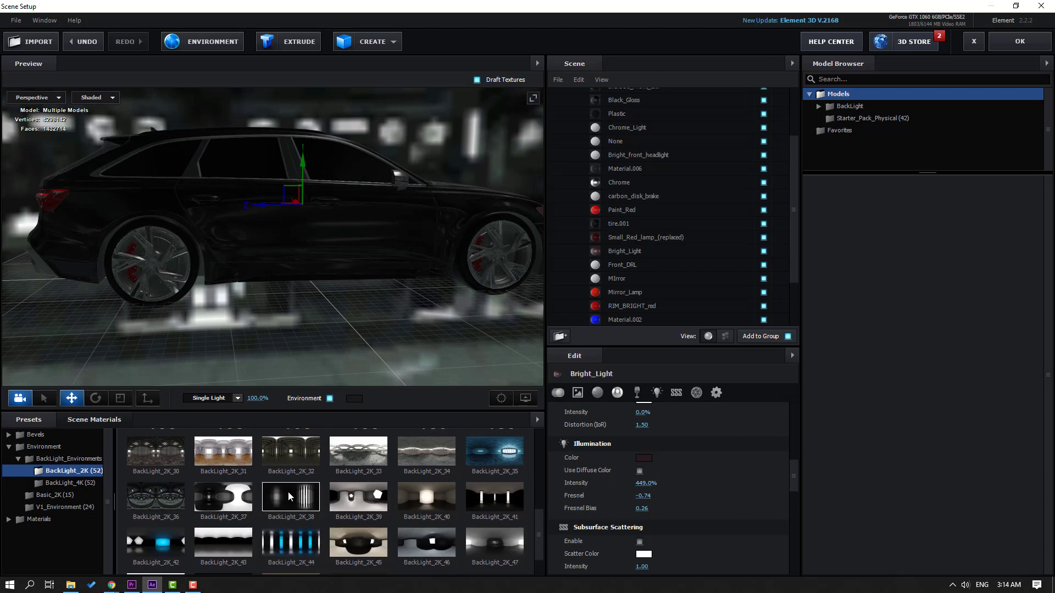
{"action": "left_click", "coordinate": [291, 498]}
Settle back on the blue BackLight_2K_12 environment.
{"action": "mouse_move", "coordinate": [380, 283]}
{"action": "left_mouse_down"}
{"action": "mouse_move", "coordinate": [193, 307]}
{"action": "mouse_move", "coordinate": [222, 367]}
{"action": "left_mouse_up"}
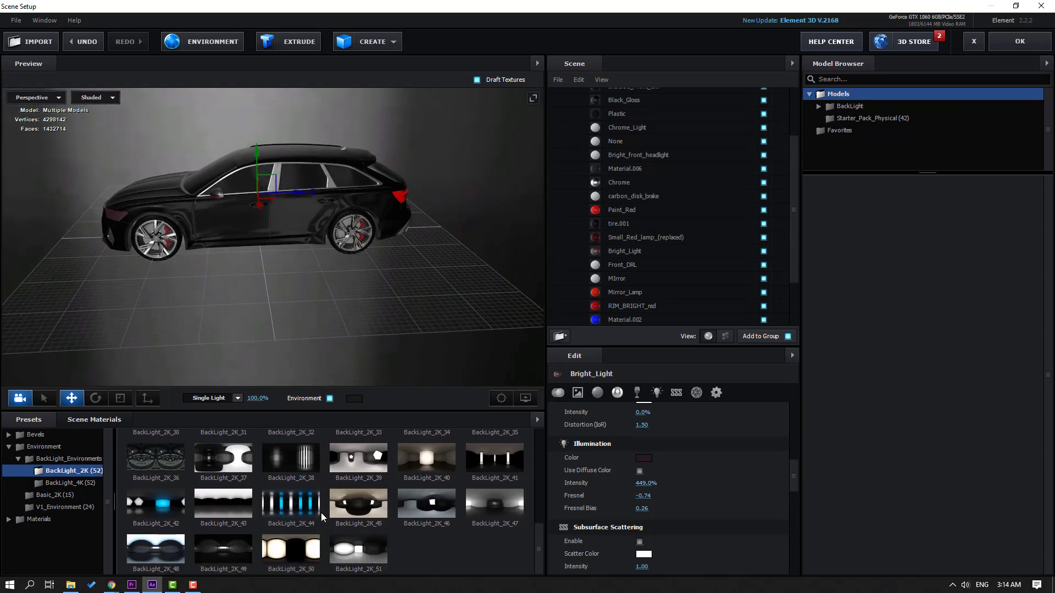
{"action": "mouse_move", "coordinate": [199, 249]}
{"action": "left_mouse_down"}
{"action": "mouse_move", "coordinate": [285, 255]}
{"action": "mouse_move", "coordinate": [453, 233]}
{"action": "left_mouse_up"}
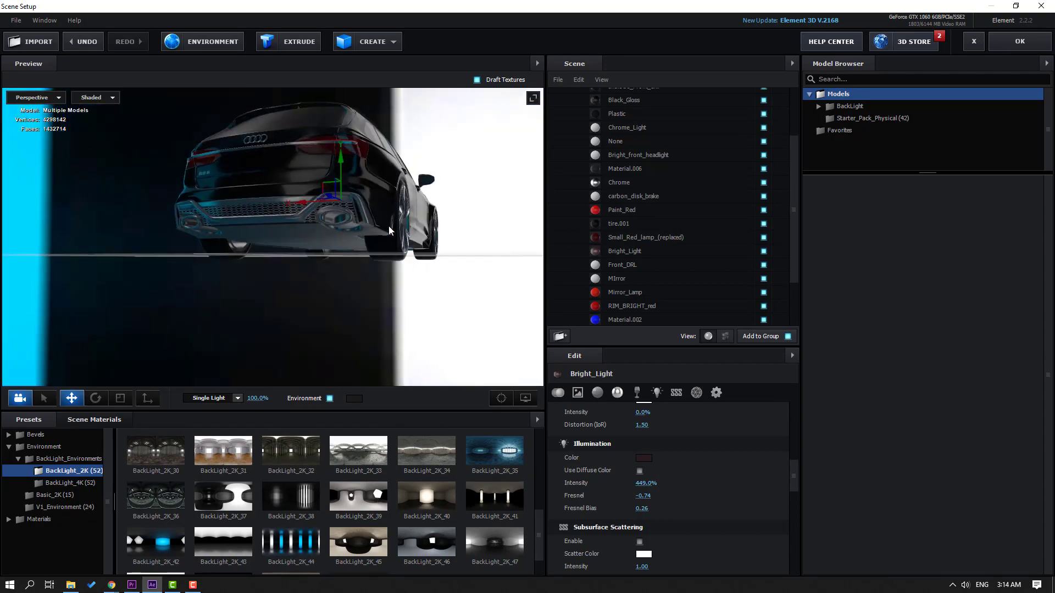
{"action": "scroll", "coordinate": [327, 495], "scroll_direction": "up", "scroll_amount": 3}
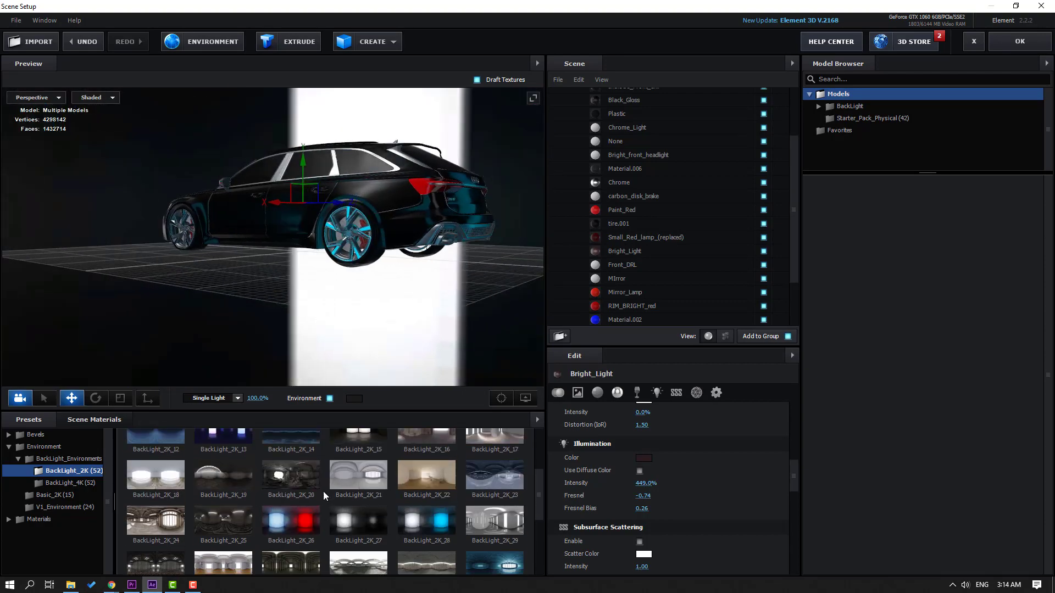
{"action": "left_click", "coordinate": [149, 469]}
{"action": "mouse_move", "coordinate": [315, 204]}
{"action": "left_mouse_down"}
{"action": "mouse_move", "coordinate": [265, 263]}
{"action": "mouse_move", "coordinate": [433, 236]}
{"action": "left_mouse_up"}
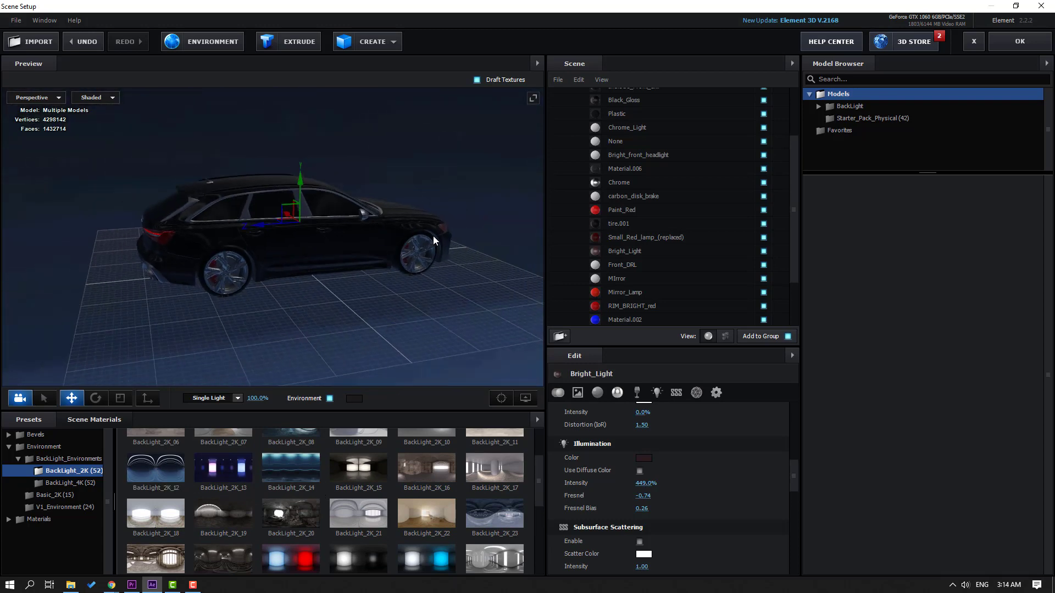
Add a Plane Model and scale it to 3966.2% as a large white floor under the Audi.
{"action": "left_click", "coordinate": [371, 42]}
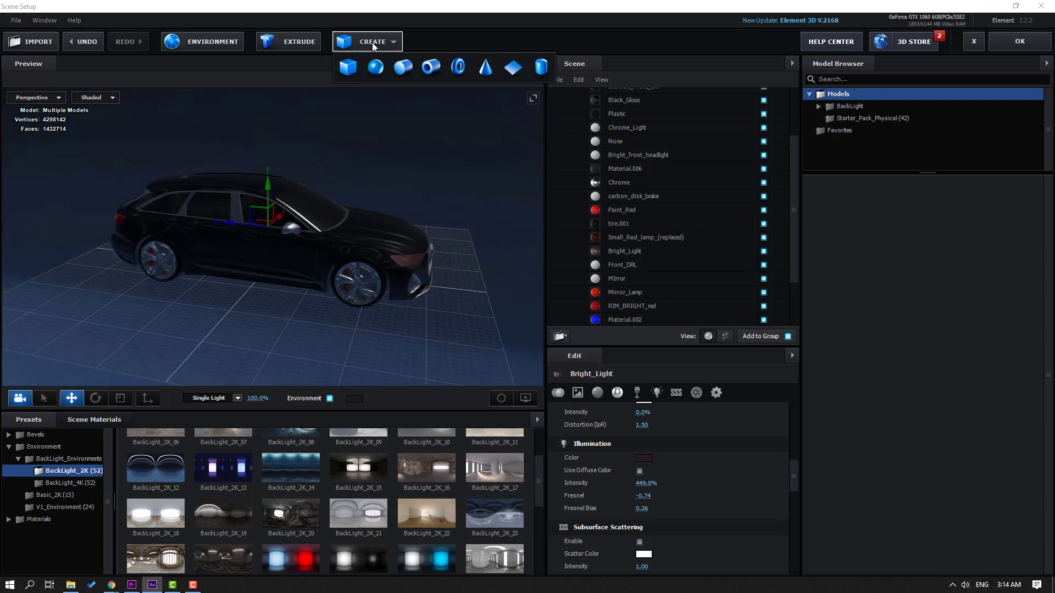
{"action": "left_click", "coordinate": [514, 68]}
{"action": "scroll", "coordinate": [253, 303], "scroll_direction": "down", "scroll_amount": 3}
{"action": "left_click_drag", "start_coordinate": [253, 314], "coordinate": [167, 400]}
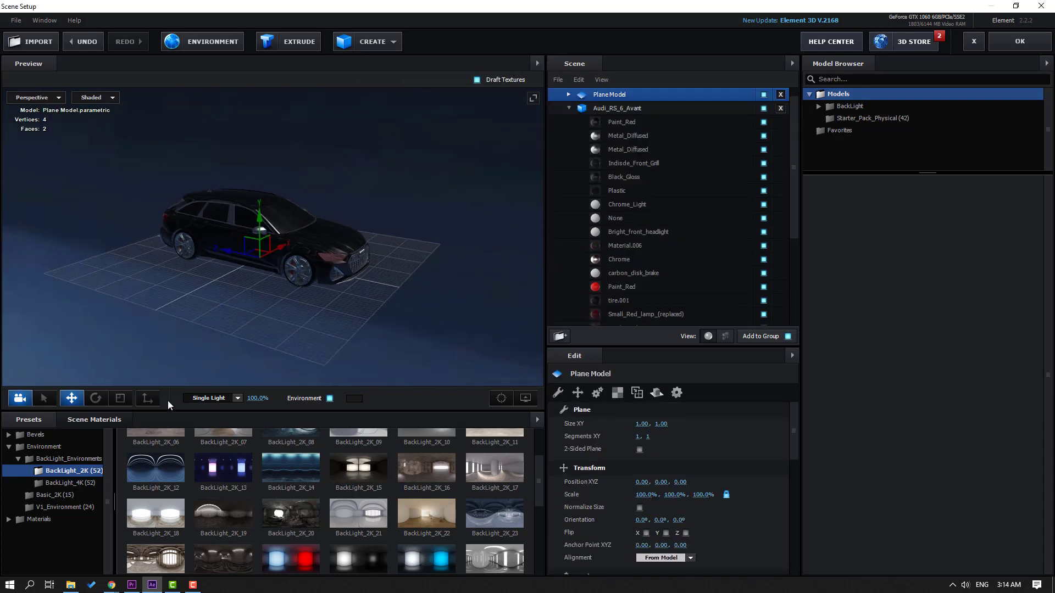
{"action": "left_click", "coordinate": [132, 395]}
{"action": "left_click_drag", "start_coordinate": [255, 260], "coordinate": [462, 60]}
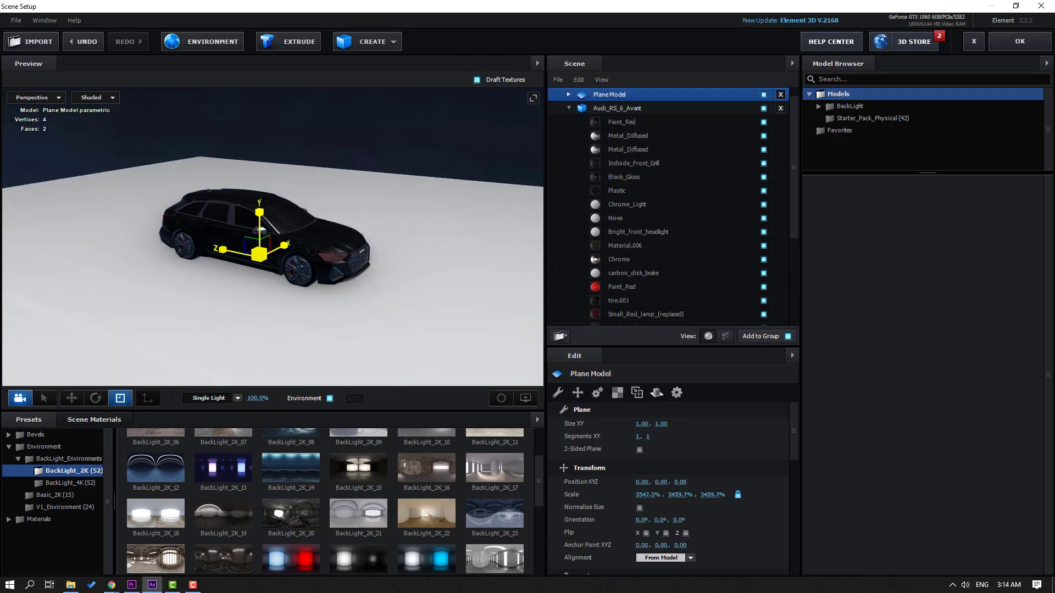
{"action": "scroll", "coordinate": [389, 191], "scroll_direction": "down", "scroll_amount": 3}
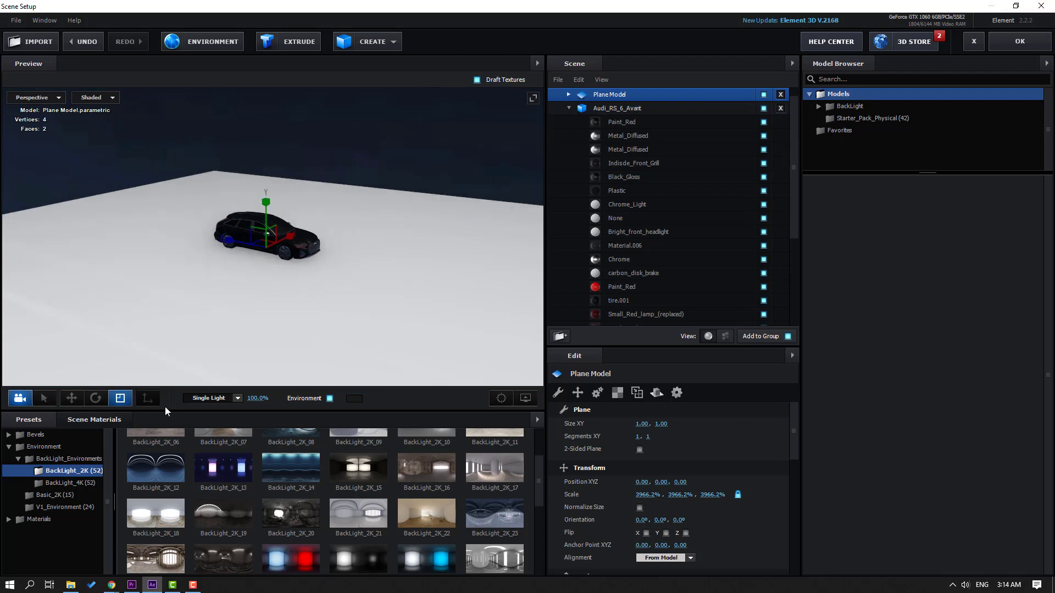
Apply the Physical Black_Gloss material preset to the floor plane.
{"action": "double_click", "coordinate": [20, 520]}
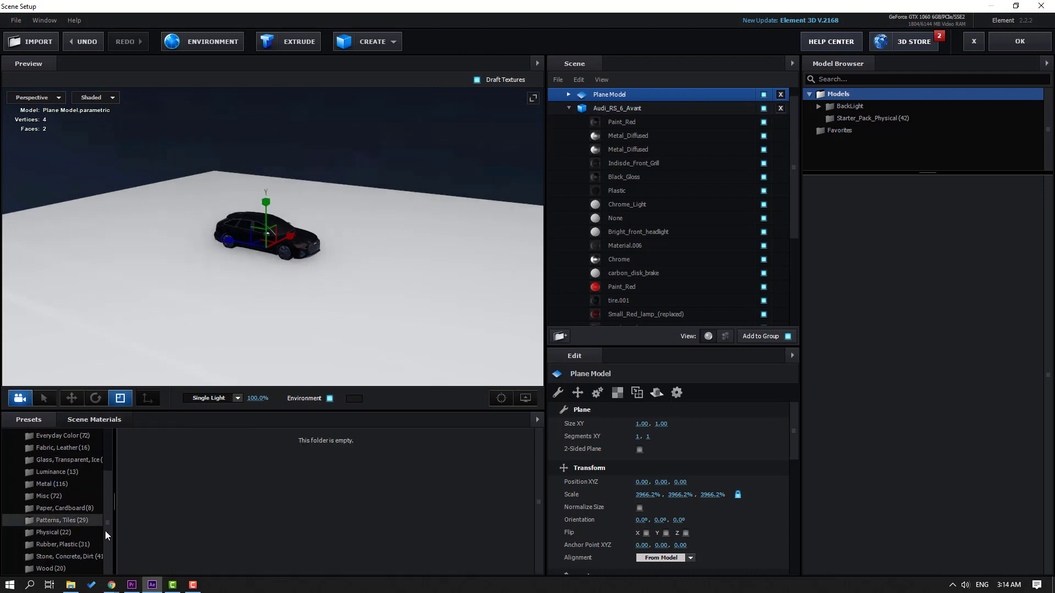
{"action": "left_click", "coordinate": [48, 531]}
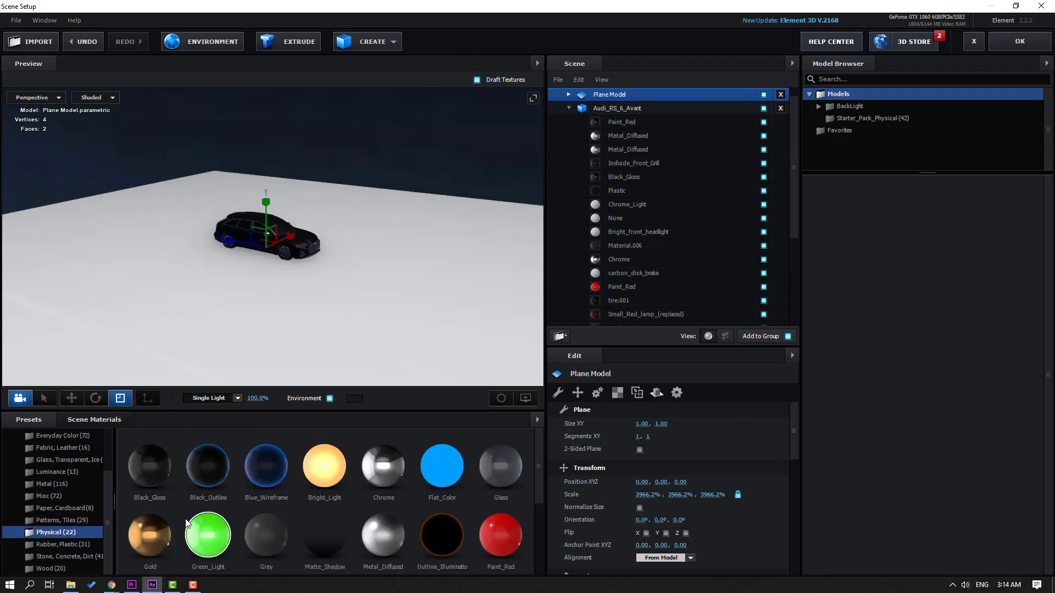
{"action": "left_click_drag", "start_coordinate": [149, 465], "coordinate": [117, 302]}
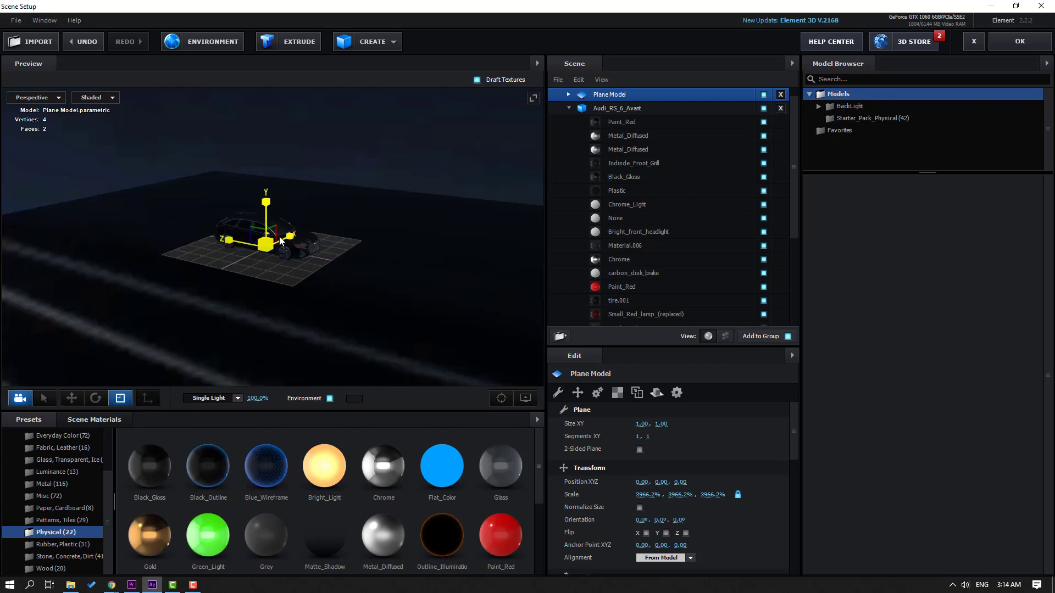
{"action": "scroll", "coordinate": [214, 159], "scroll_direction": "up", "scroll_amount": 2}
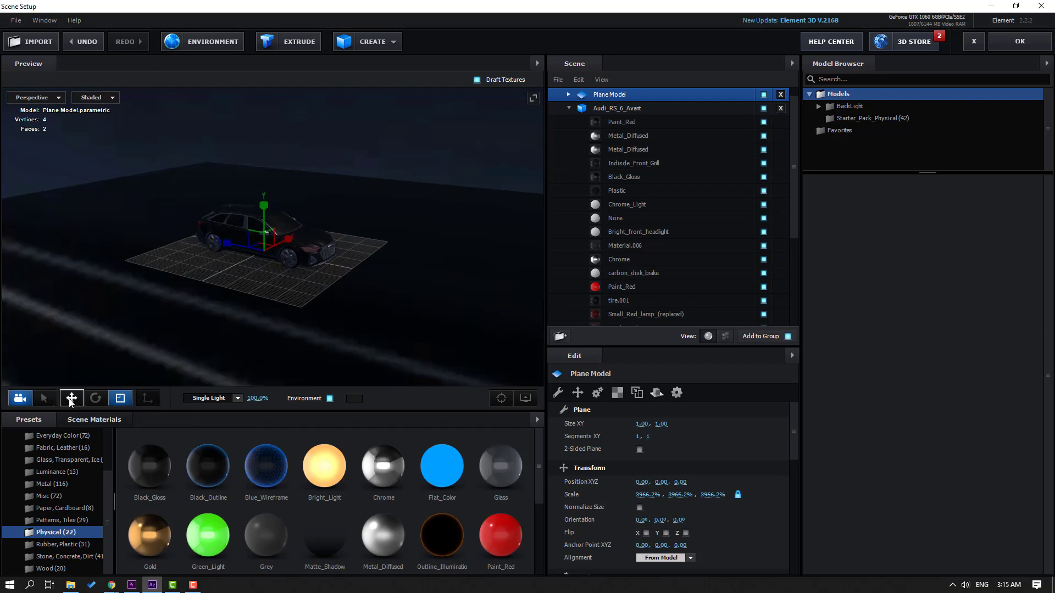
Lower the floor plane slightly to Position Y -0.08, just beneath the wheels.
{"action": "left_click", "coordinate": [70, 400]}
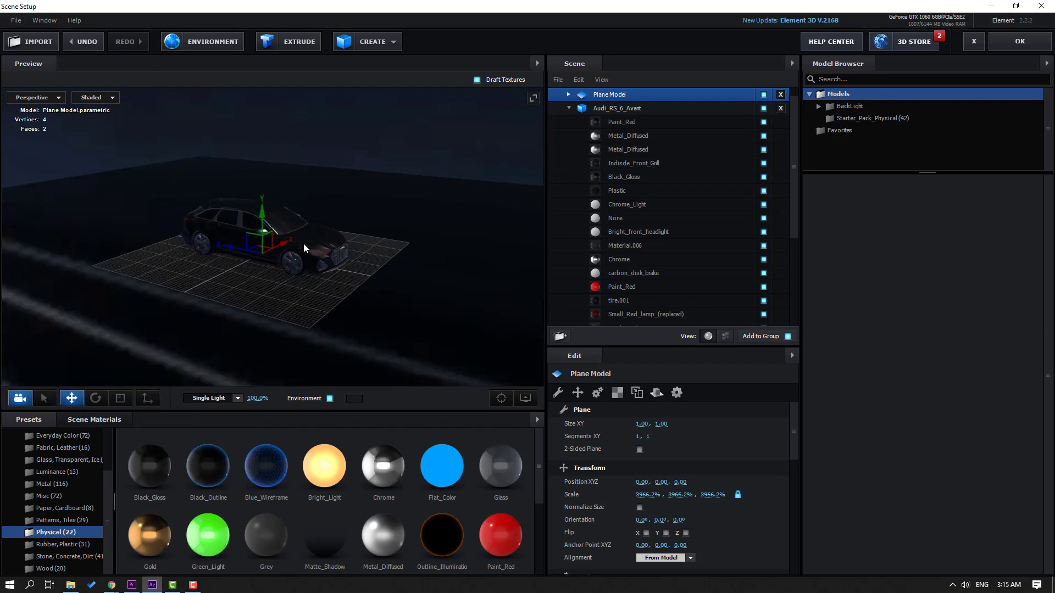
{"action": "scroll", "coordinate": [304, 242], "scroll_direction": "up", "scroll_amount": 10}
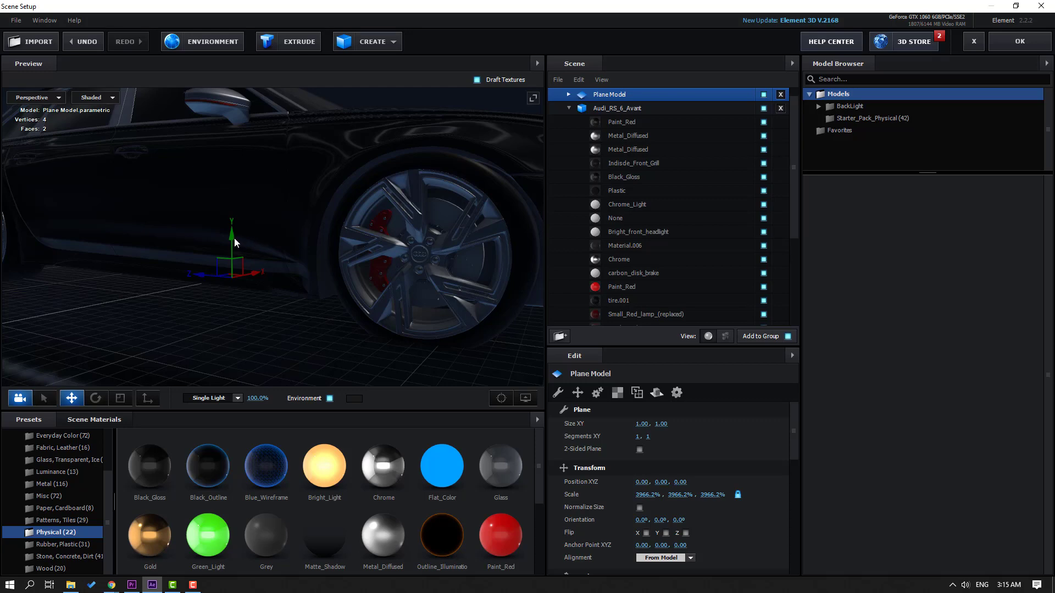
{"action": "left_click_drag", "start_coordinate": [234, 243], "coordinate": [227, 250]}
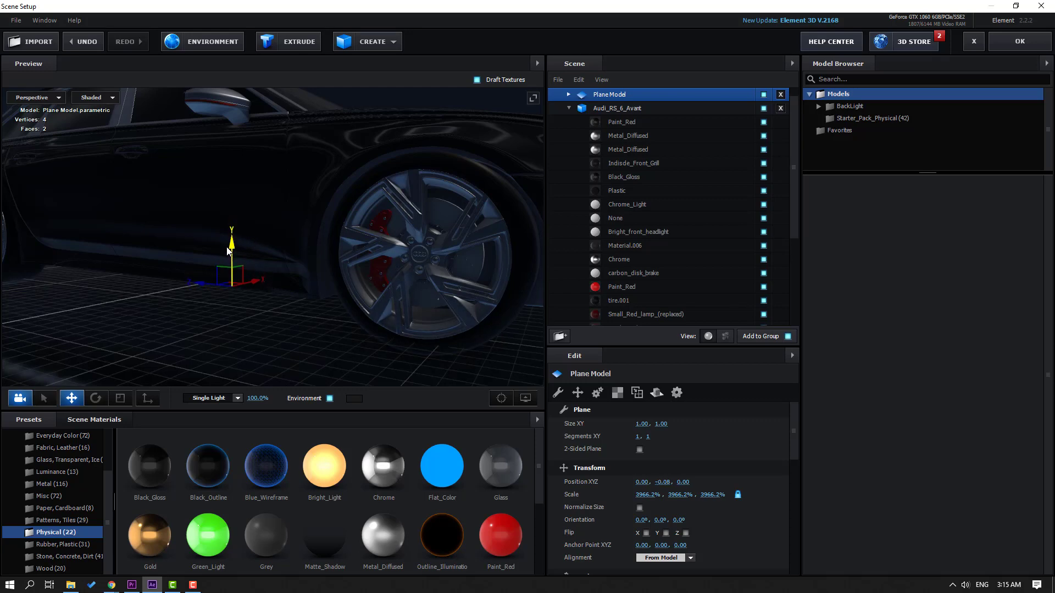
{"action": "scroll", "coordinate": [384, 270], "scroll_direction": "down", "scroll_amount": 5}
{"action": "left_click_drag", "start_coordinate": [334, 242], "coordinate": [295, 271]}
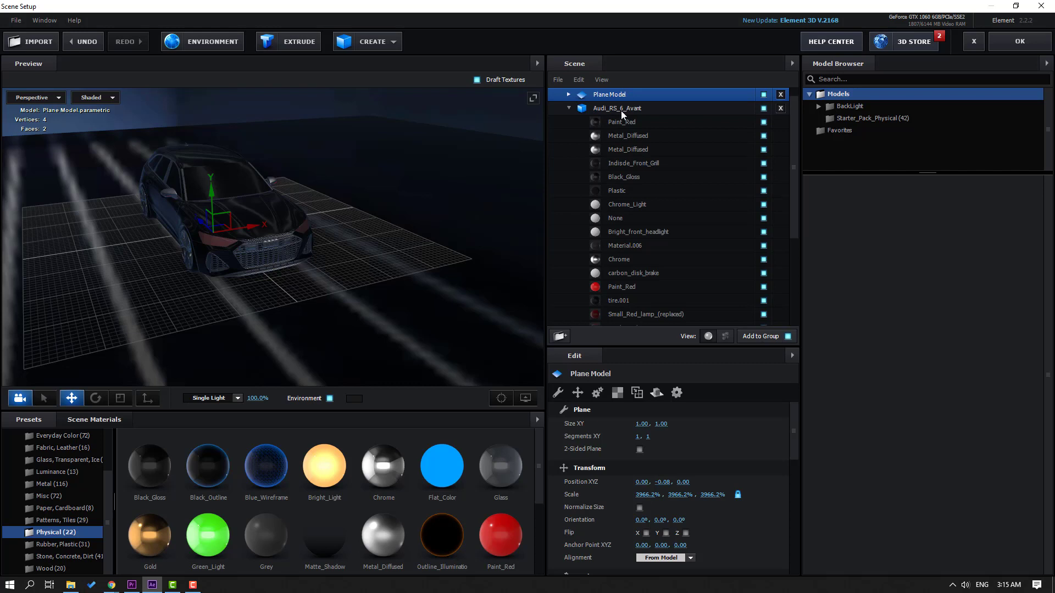
Set the floor plane's Reflect Mode to Mirror Surface so it mirrors the car.
{"action": "left_click", "coordinate": [658, 396]}
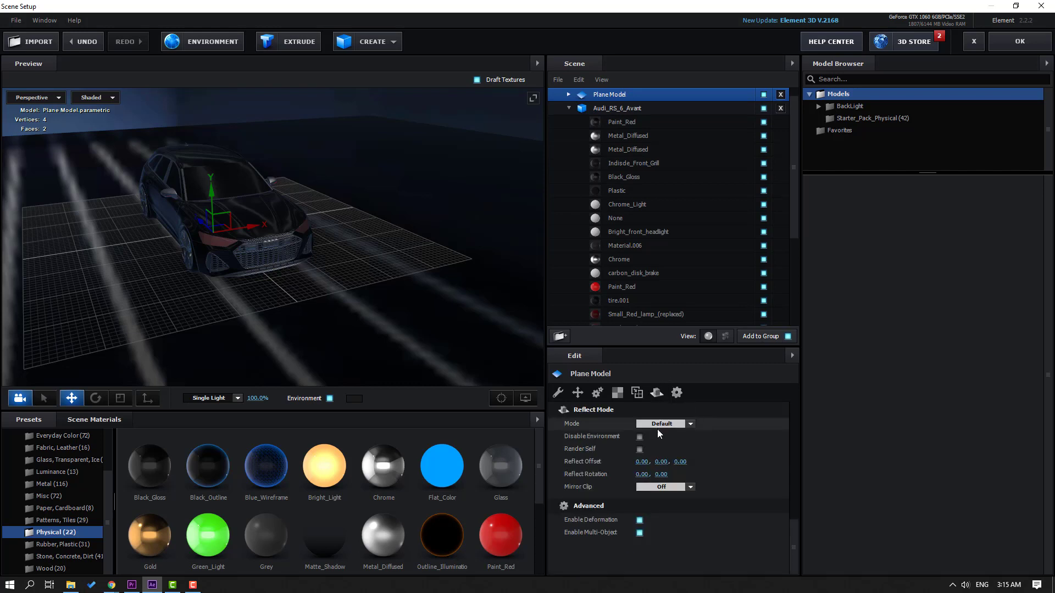
{"action": "left_click", "coordinate": [661, 423]}
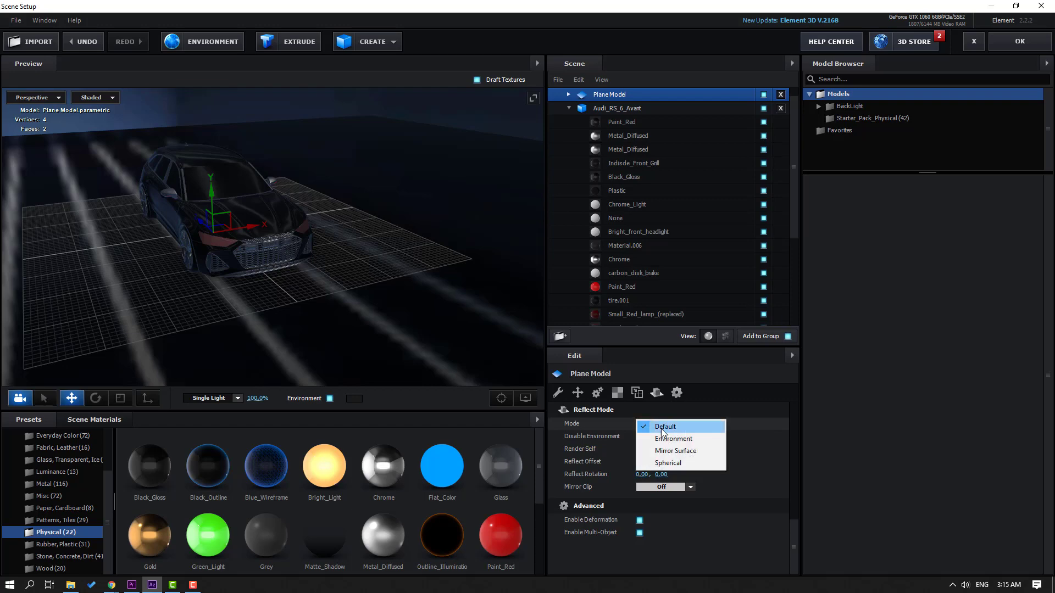
{"action": "left_click", "coordinate": [689, 451]}
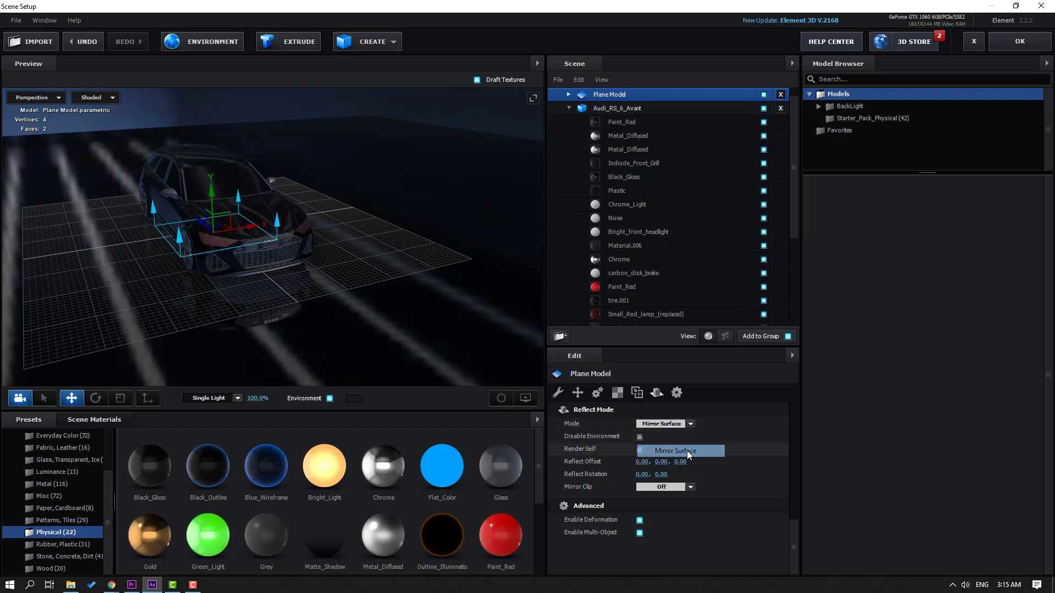
{"action": "mouse_move", "coordinate": [248, 322]}
{"action": "left_mouse_down"}
{"action": "mouse_move", "coordinate": [258, 318]}
{"action": "mouse_move", "coordinate": [276, 353]}
{"action": "left_mouse_up"}
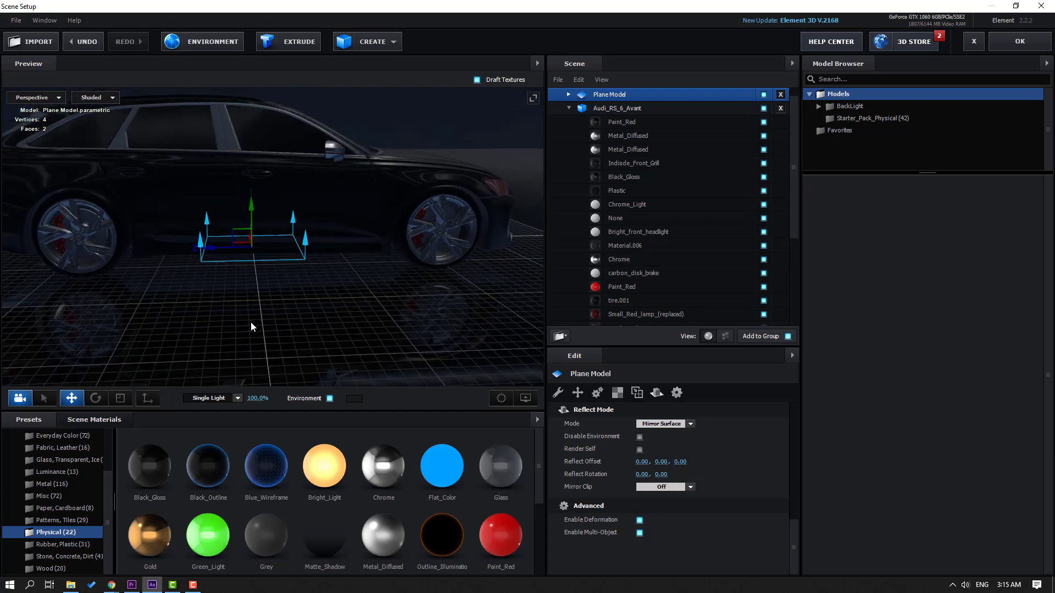
Hide the viewport grid in View Options.
{"action": "left_click", "coordinate": [521, 403]}
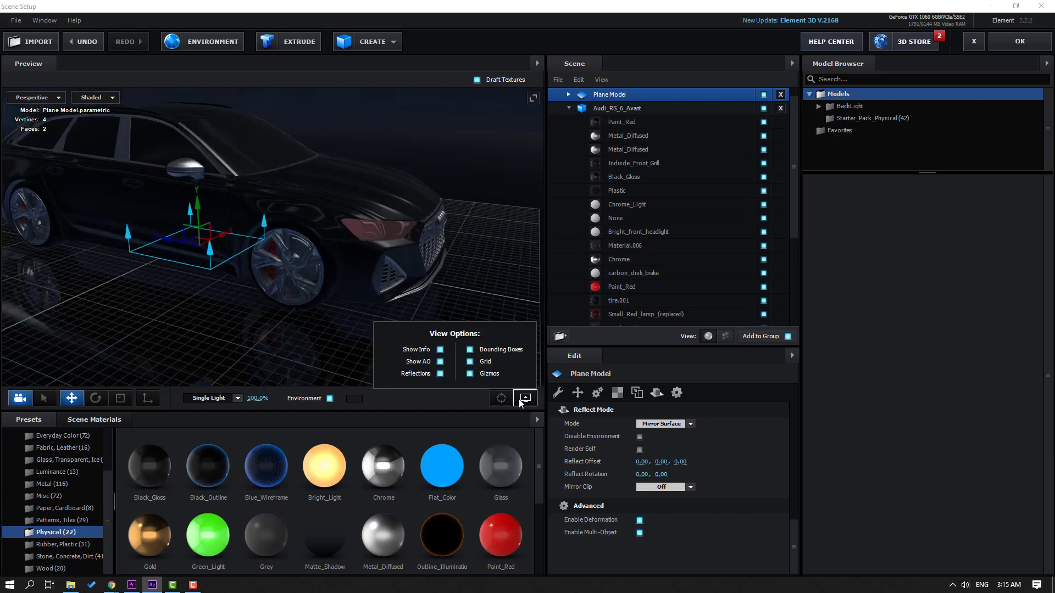
{"action": "left_click", "coordinate": [469, 363]}
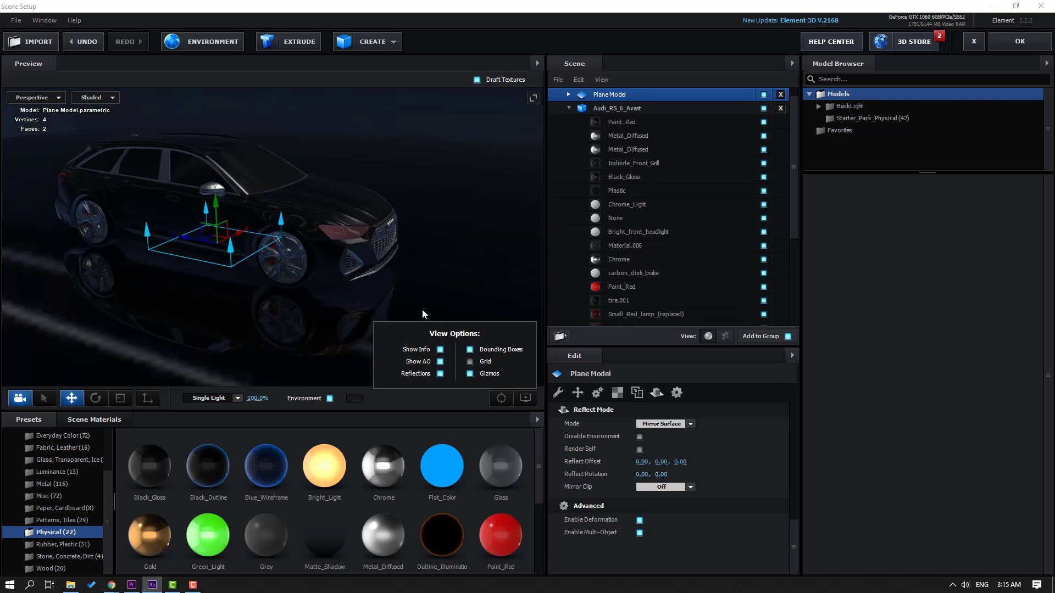
{"action": "left_click", "coordinate": [522, 398]}
{"action": "mouse_move", "coordinate": [357, 330]}
{"action": "left_mouse_down"}
{"action": "mouse_move", "coordinate": [291, 306]}
{"action": "mouse_move", "coordinate": [532, 225]}
{"action": "left_mouse_up"}
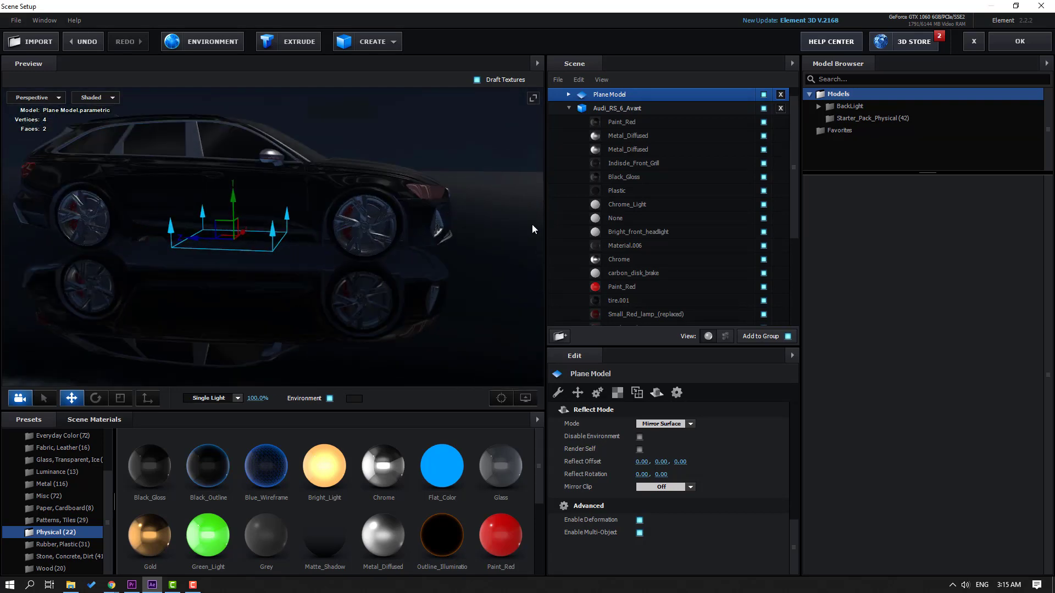
Lower the floor's Black_Gloss material Glossiness to 75%.
{"action": "left_click", "coordinate": [569, 95]}
{"action": "left_click", "coordinate": [623, 109]}
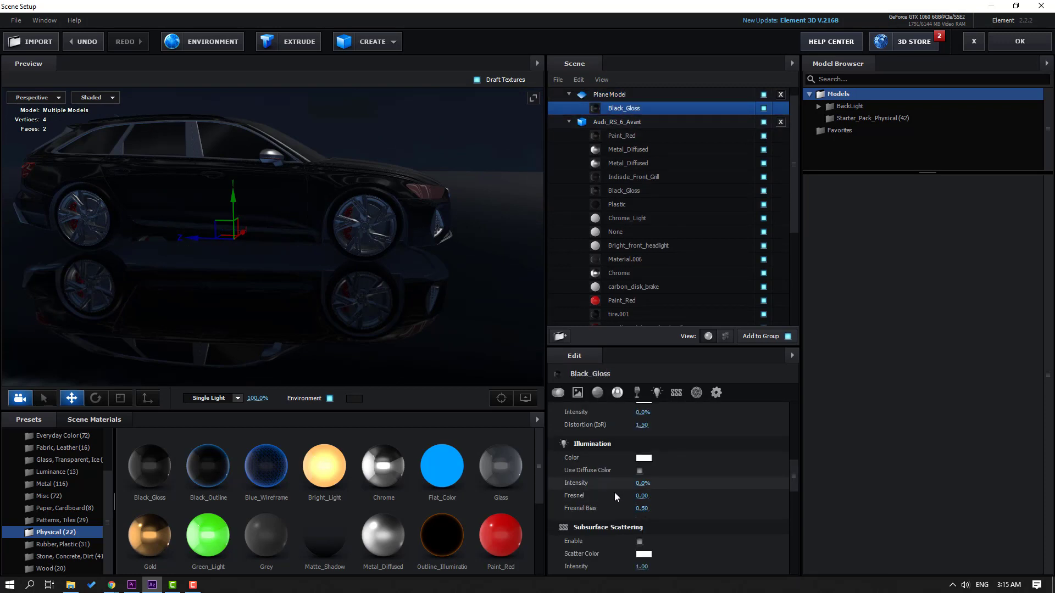
{"action": "scroll", "coordinate": [608, 489], "scroll_direction": "up", "scroll_amount": 5}
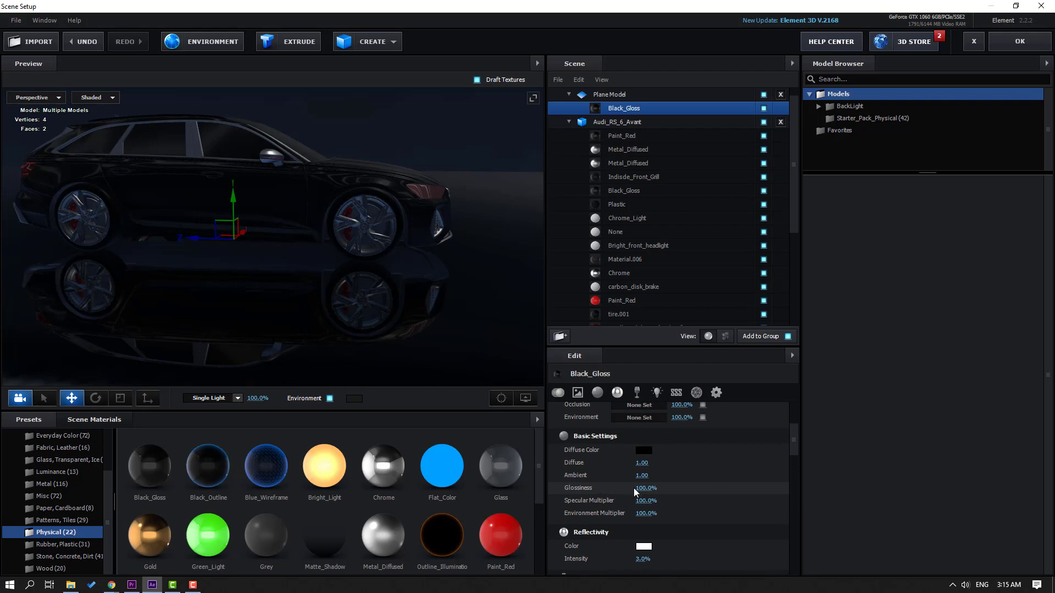
{"action": "left_click_drag", "start_coordinate": [648, 489], "coordinate": [640, 490]}
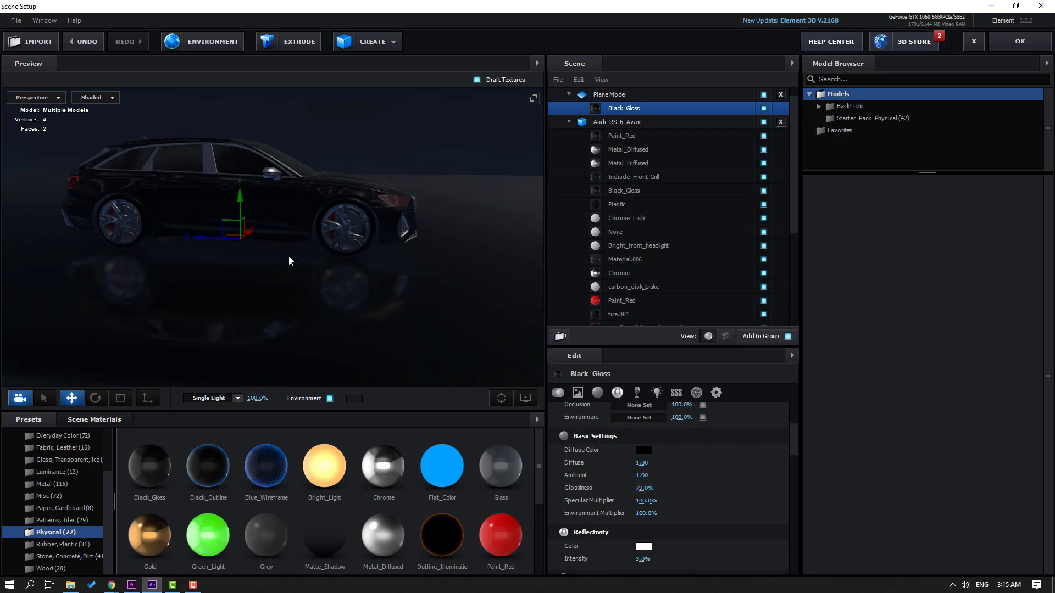
{"action": "mouse_move", "coordinate": [288, 256]}
{"action": "left_mouse_down"}
{"action": "mouse_move", "coordinate": [516, 282]}
{"action": "mouse_move", "coordinate": [796, 280]}
{"action": "mouse_move", "coordinate": [553, 281]}
{"action": "left_mouse_up"}
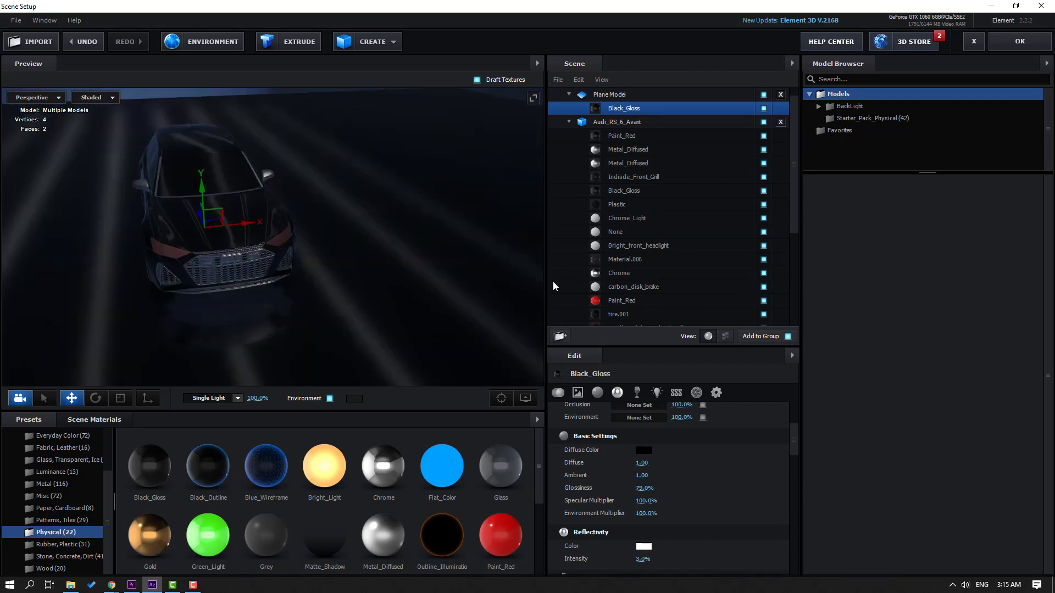
Apply the Element scene setup and rename the Car composition to SCENE01.
{"action": "left_click", "coordinate": [1012, 48]}
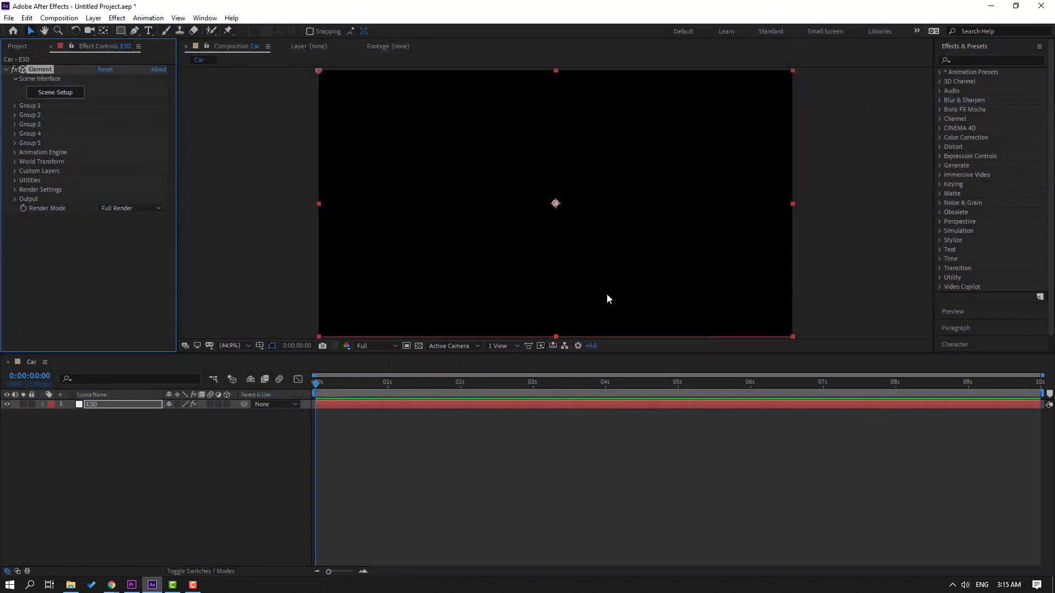
{"action": "left_click", "coordinate": [18, 46]}
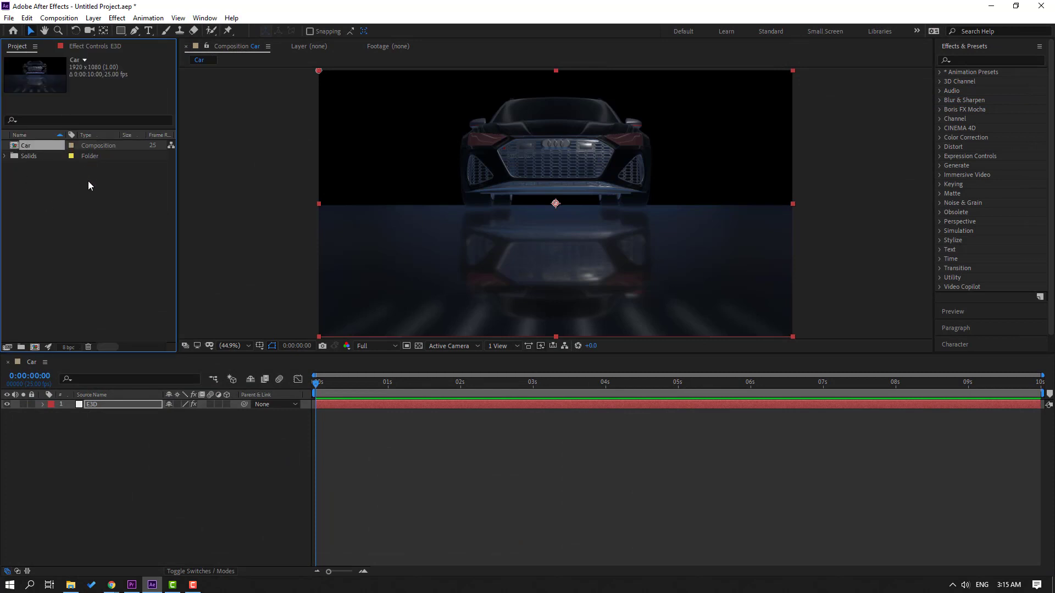
{"action": "key", "text": "Return"}
{"action": "type", "text": "SCENE"}
{"action": "type", "text": "01"}
{"action": "key", "text": "Return"}
{"action": "left_click", "coordinate": [77, 199]}
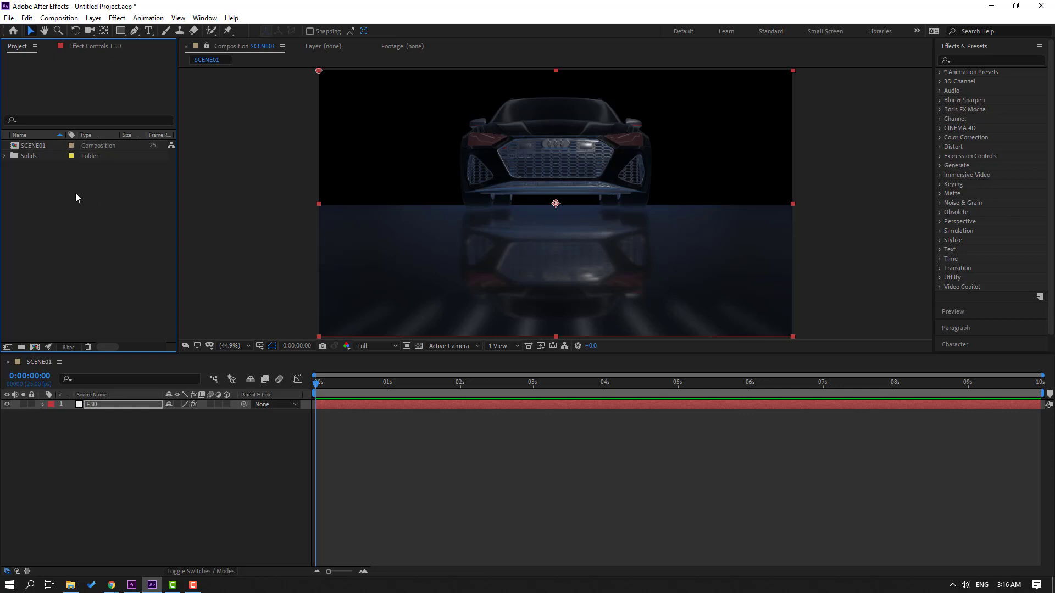
Import the Der König music MP3 from Downloads and start a new composition.
{"action": "right_click", "coordinate": [56, 188]}
{"action": "mouse_move", "coordinate": [90, 244]}
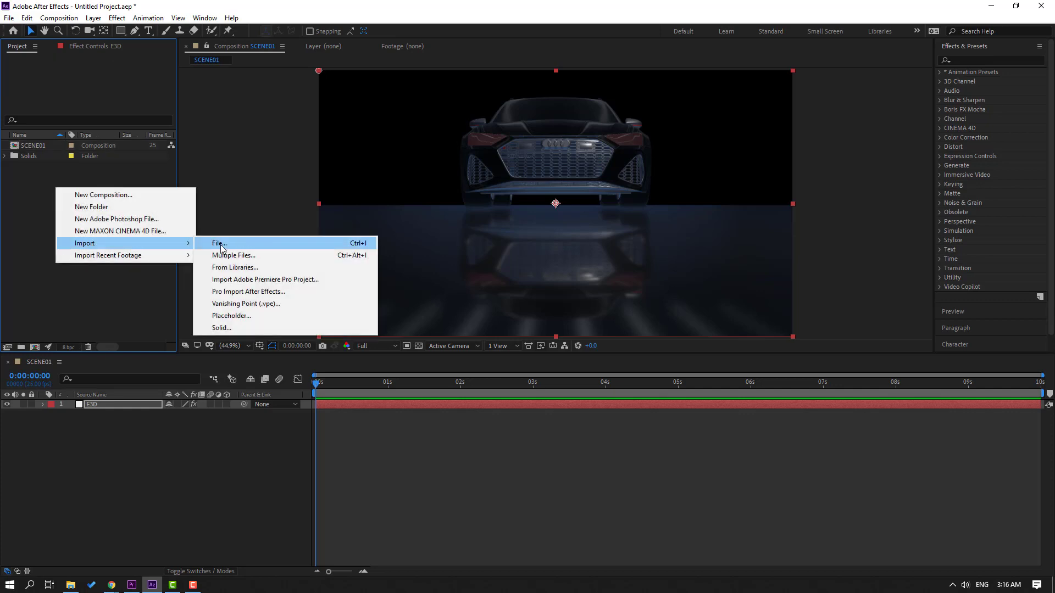
{"action": "left_click", "coordinate": [260, 246]}
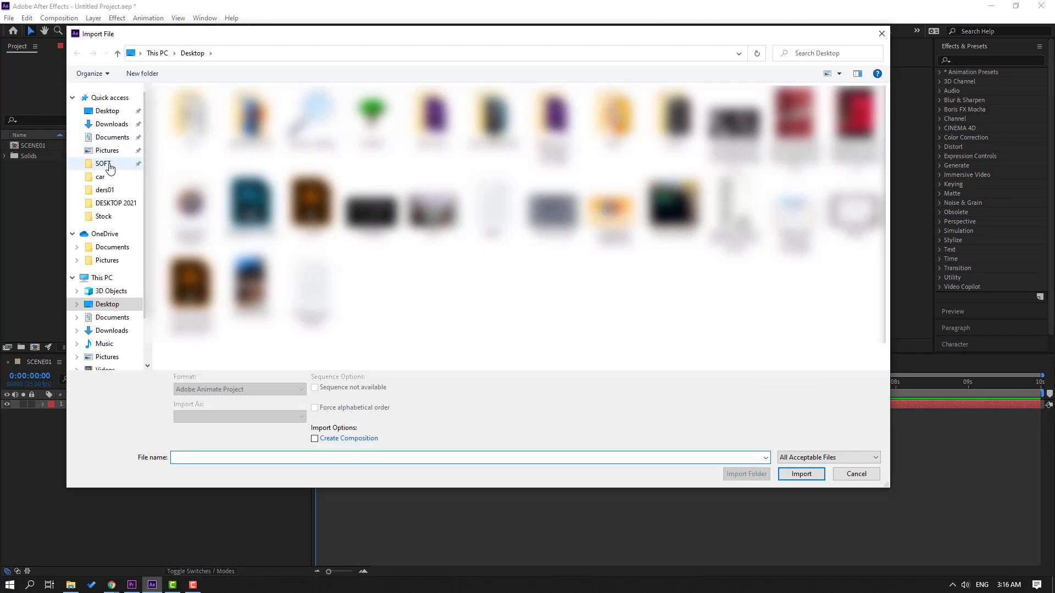
{"action": "left_click", "coordinate": [112, 124]}
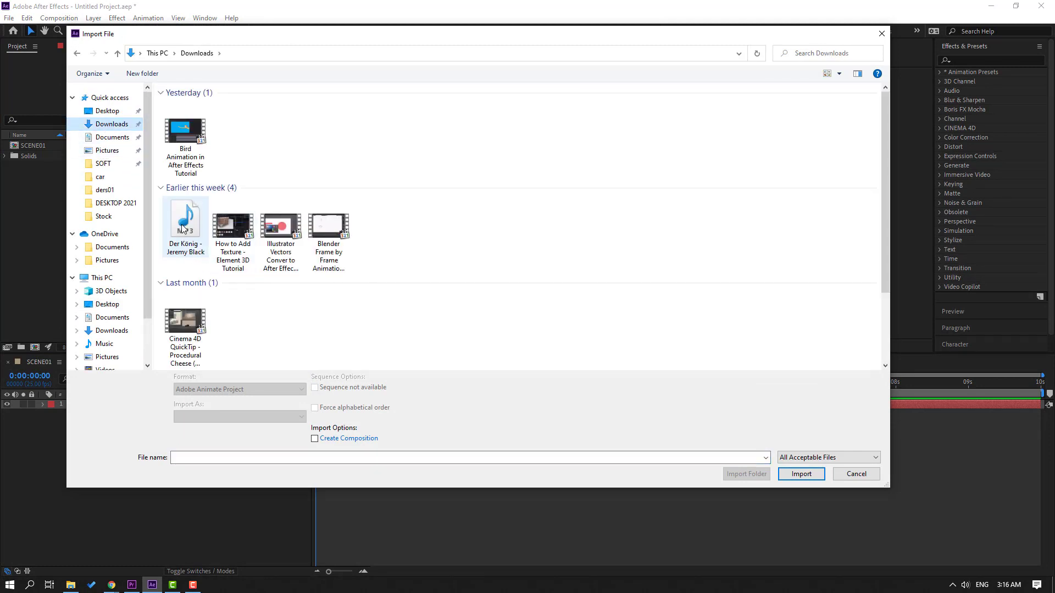
{"action": "left_click", "coordinate": [183, 226]}
{"action": "left_click", "coordinate": [791, 479]}
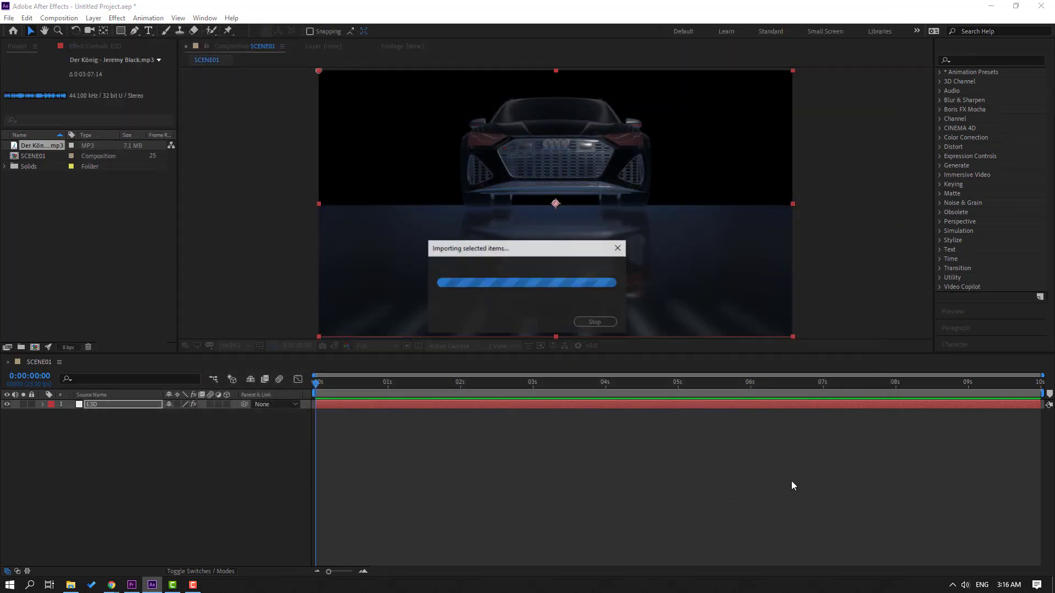
{"action": "left_click", "coordinate": [34, 345]}
{"action": "type", "text": "EDIT"}
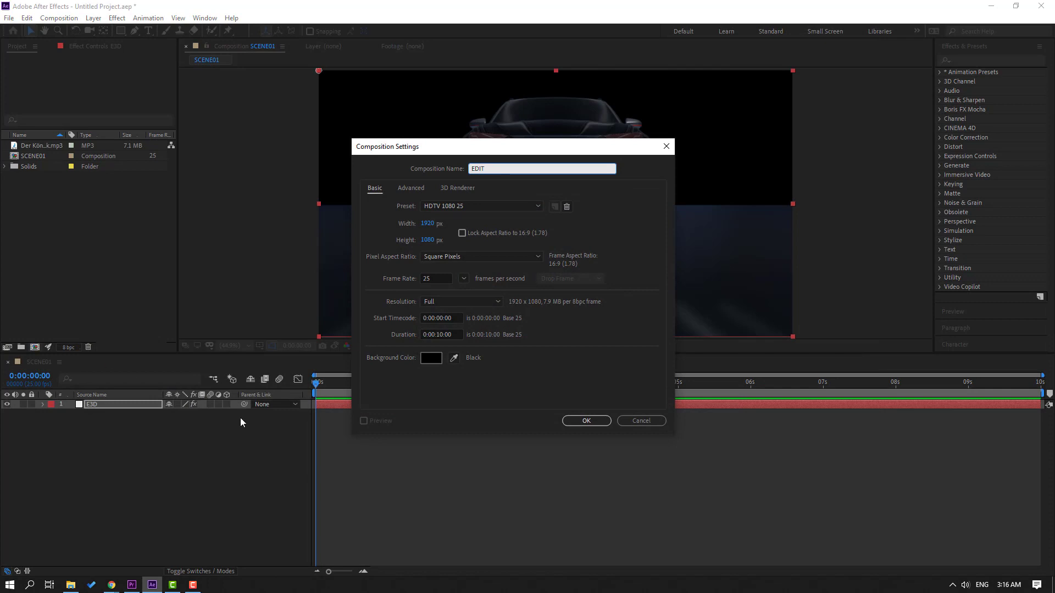
Create the 0:00:20:00 EDIT composition, place SCENE01 in its timeline, then return to SCENE01.
{"action": "left_click", "coordinate": [443, 335]}
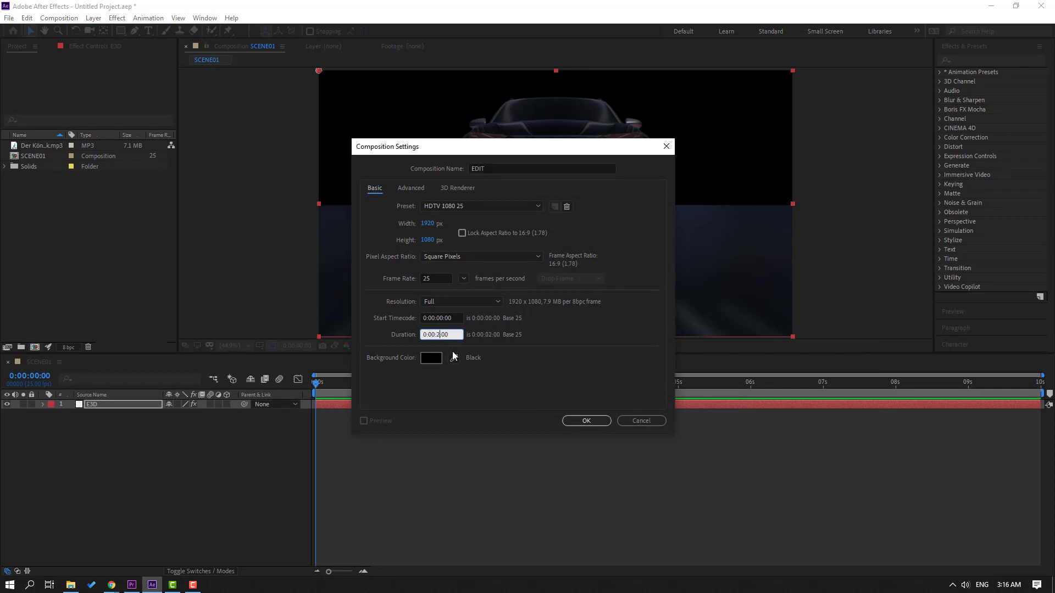
{"action": "left_click", "coordinate": [593, 418]}
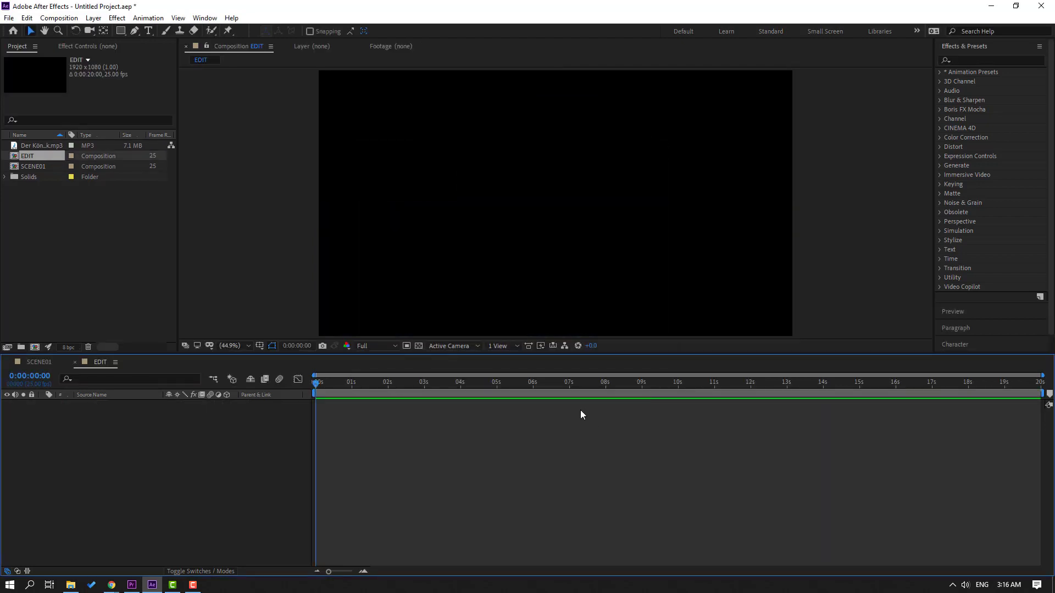
{"action": "left_click", "coordinate": [31, 167]}
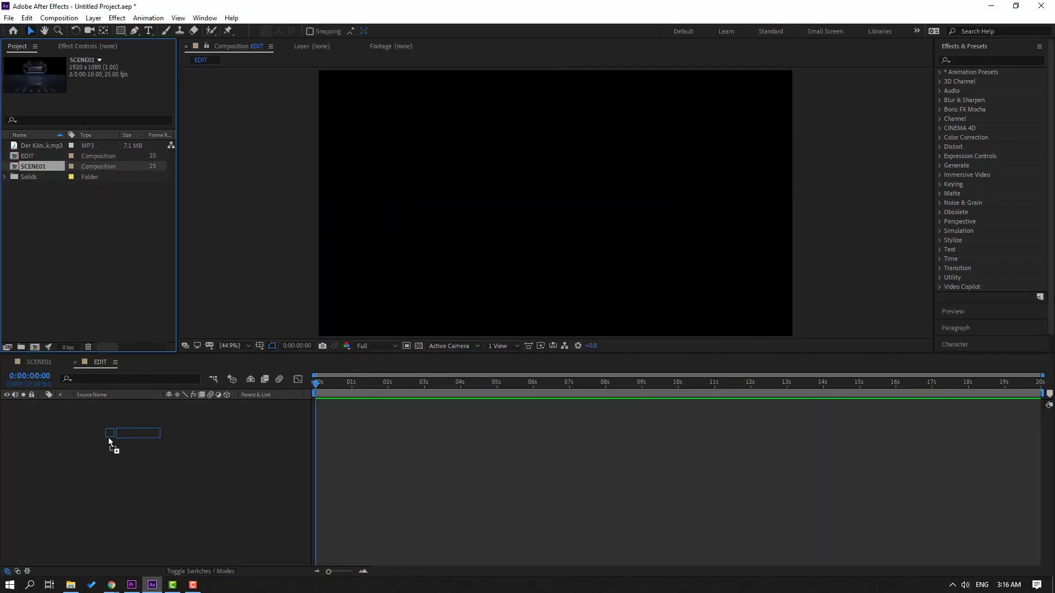
{"action": "left_click_drag", "start_coordinate": [109, 440], "coordinate": [109, 440]}
{"action": "left_click", "coordinate": [38, 363]}
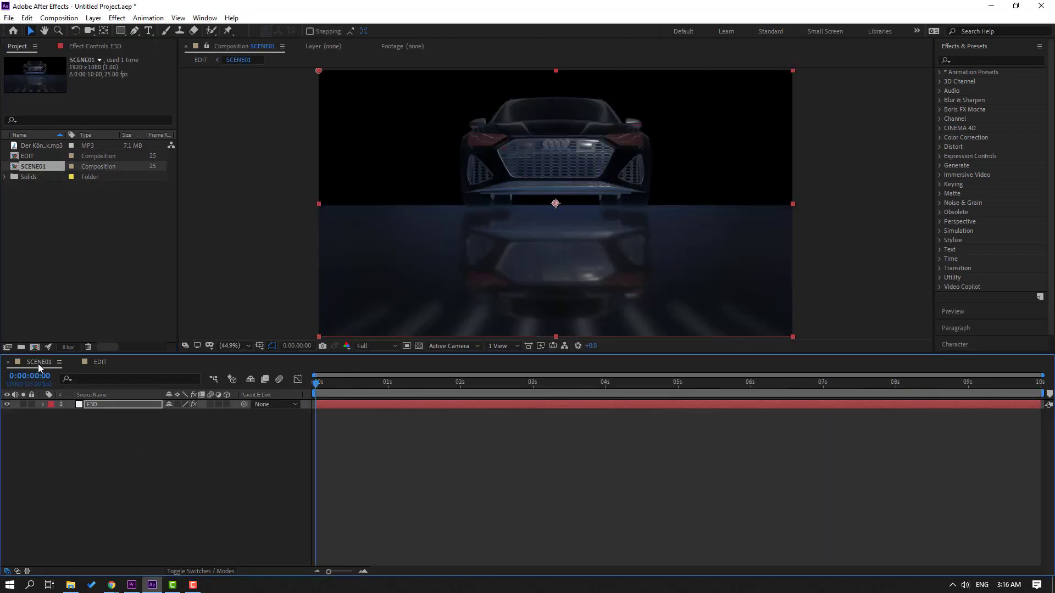
Add a new camera layer, Camera 1, to SCENE01.
{"action": "left_click", "coordinate": [90, 450]}
{"action": "right_click", "coordinate": [107, 466]}
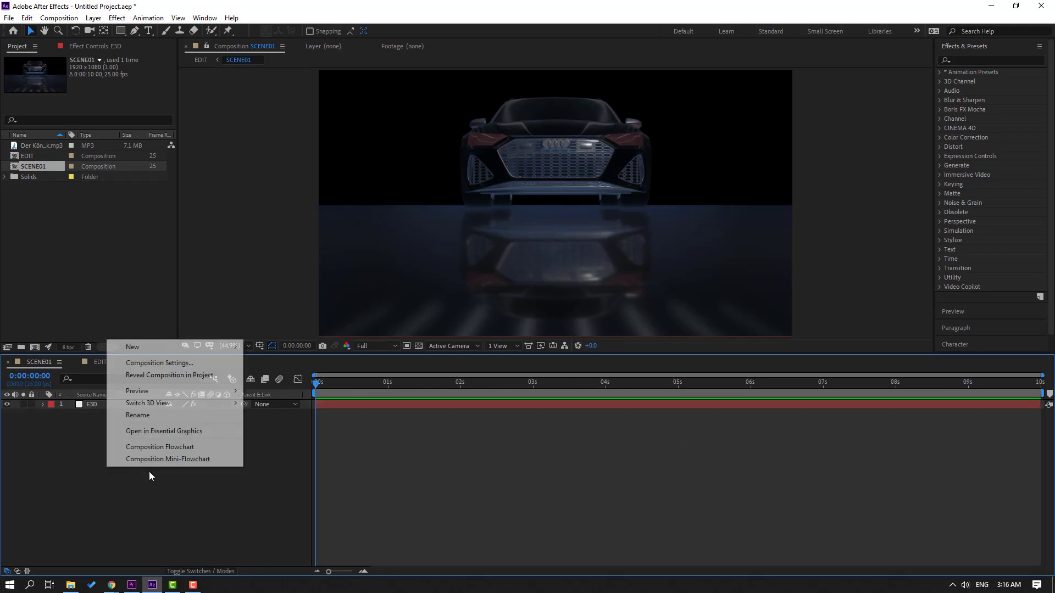
{"action": "mouse_move", "coordinate": [183, 350]}
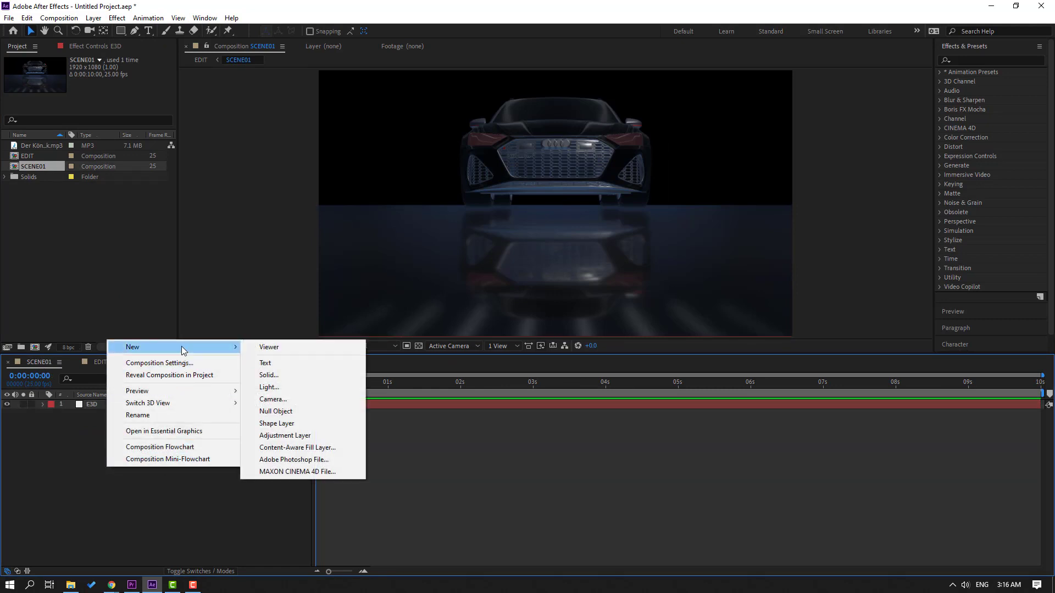
{"action": "left_click", "coordinate": [286, 399]}
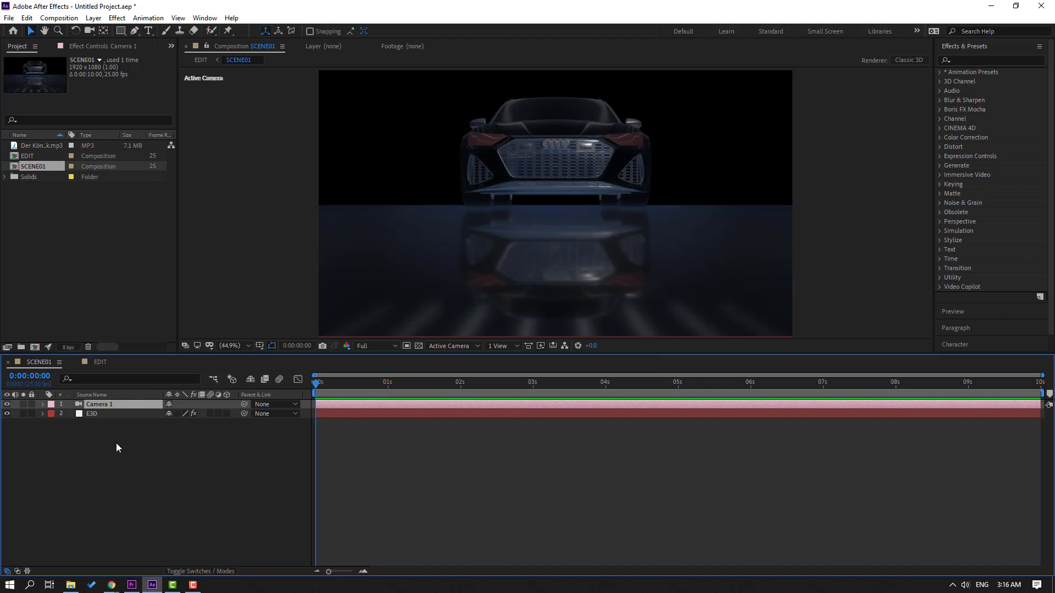
Create an orbit null, Null 1, for Camera 1.
{"action": "right_click", "coordinate": [106, 404]}
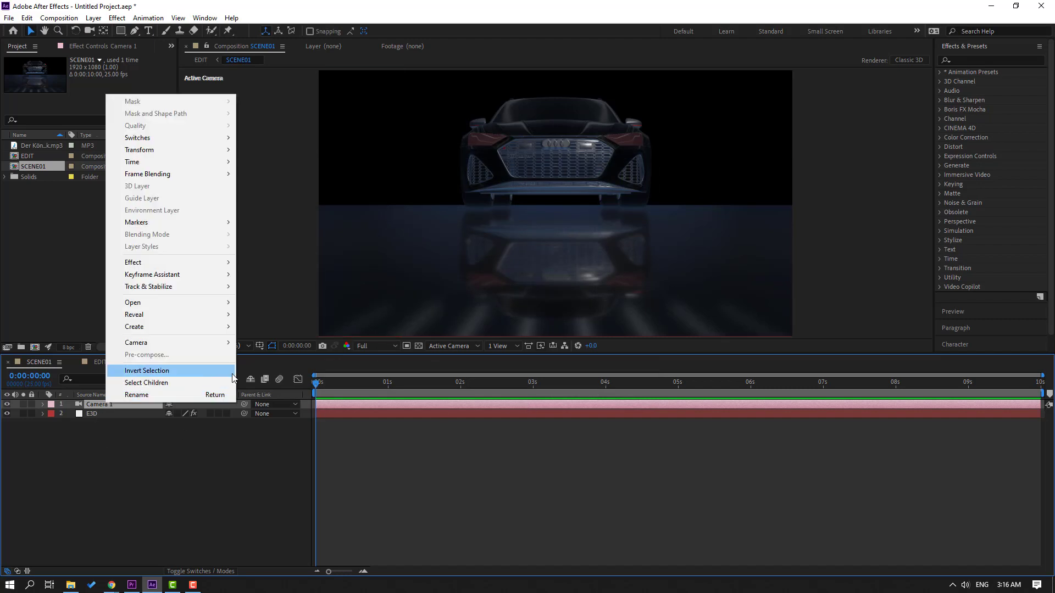
{"action": "mouse_move", "coordinate": [212, 344]}
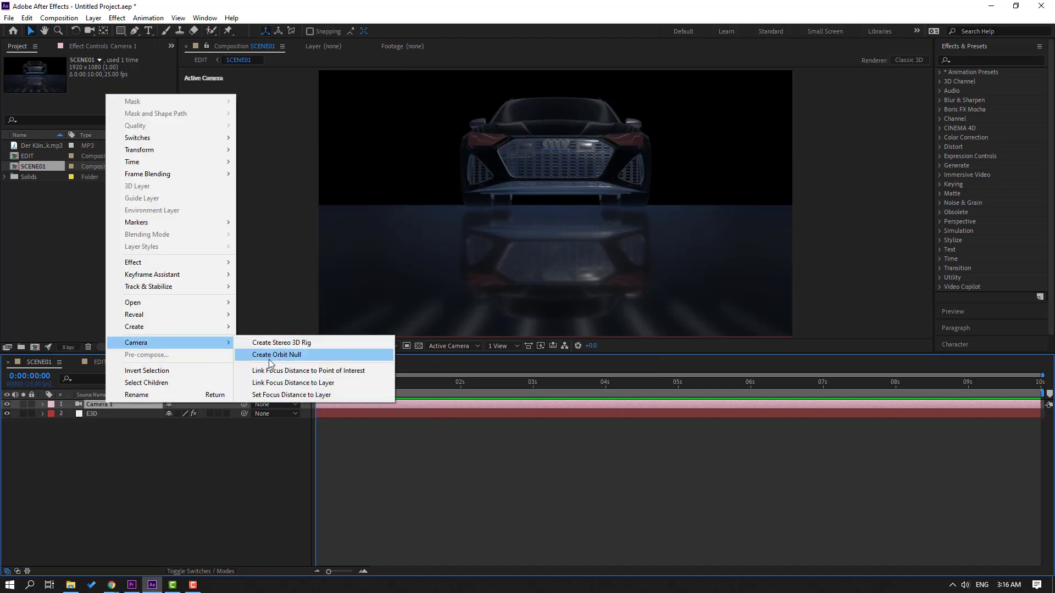
{"action": "left_click", "coordinate": [303, 355]}
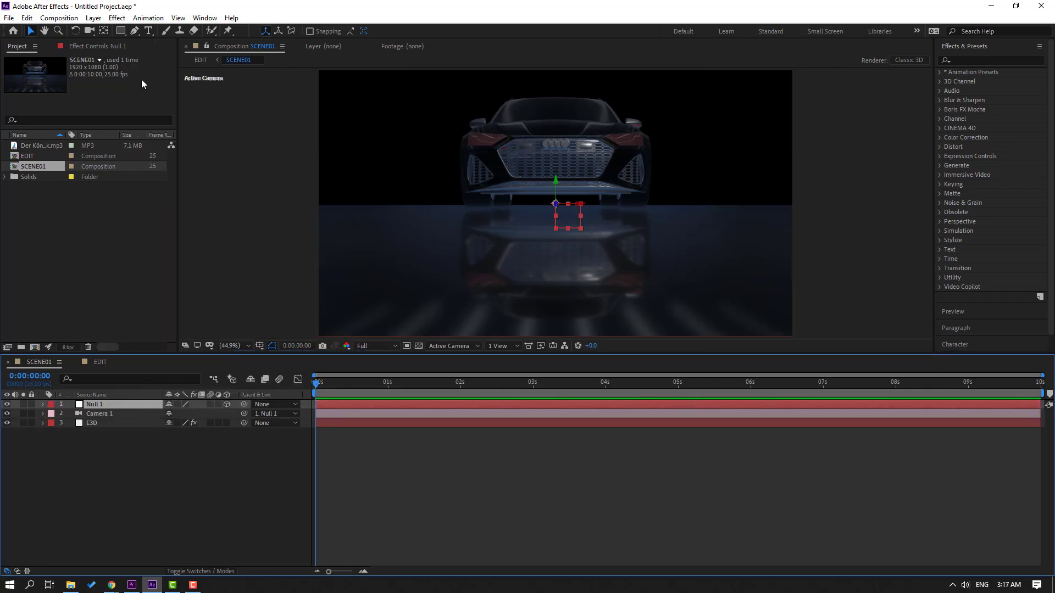
{"action": "left_click", "coordinate": [88, 31]}
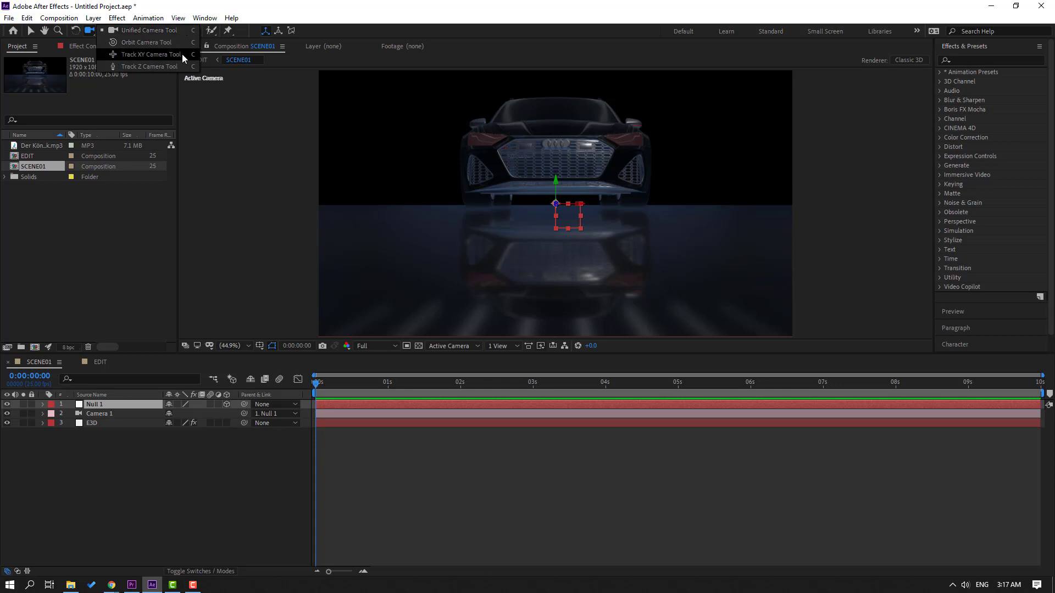
Set starting keyframes at 0 s for Null 1's Position and X, Y, Z Rotation.
{"action": "left_click", "coordinate": [146, 42]}
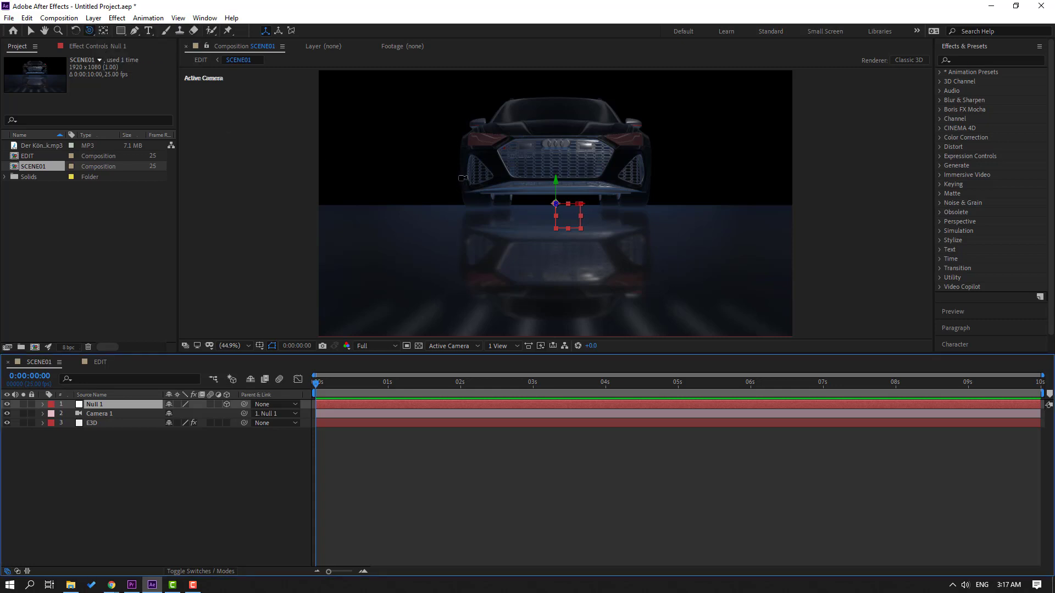
{"action": "mouse_move", "coordinate": [463, 178]}
{"action": "left_mouse_down"}
{"action": "mouse_move", "coordinate": [543, 203]}
{"action": "mouse_move", "coordinate": [525, 203]}
{"action": "left_mouse_up"}
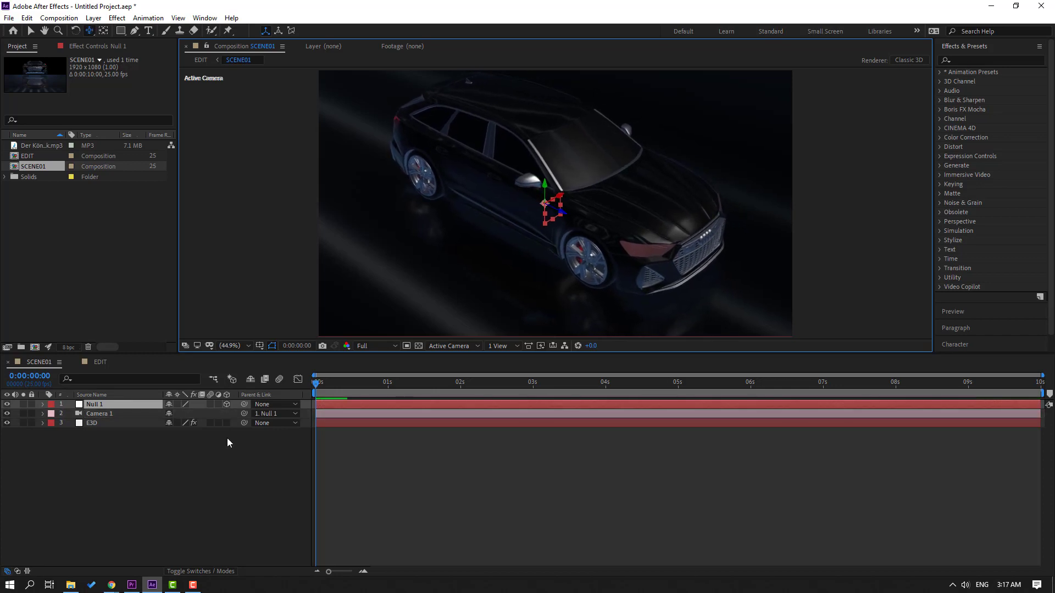
{"action": "left_click", "coordinate": [163, 481]}
{"action": "left_click", "coordinate": [99, 406]}
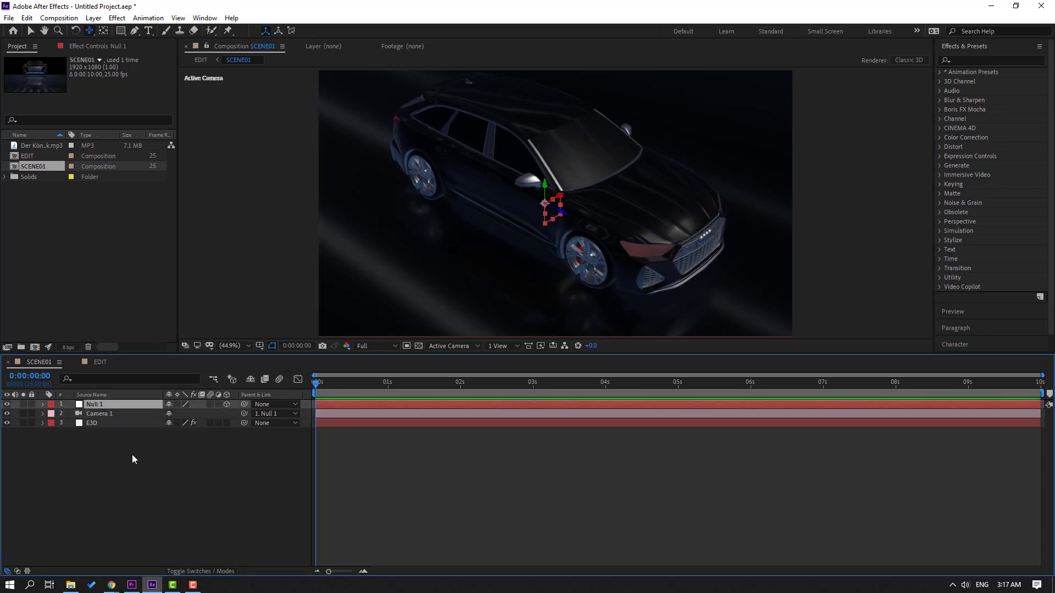
{"action": "key", "text": "r"}
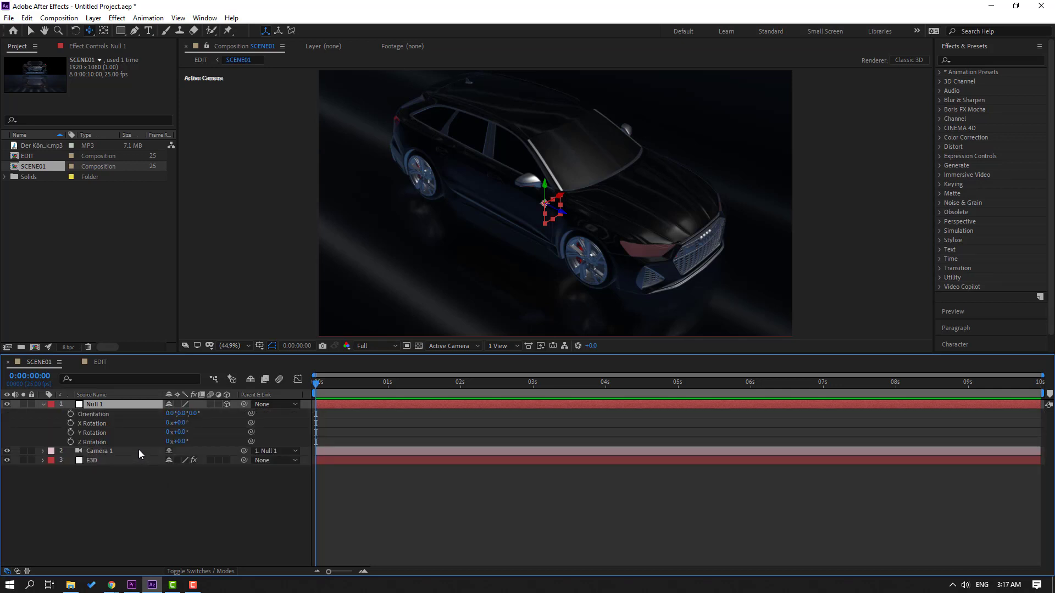
{"action": "key", "text": "shift+p"}
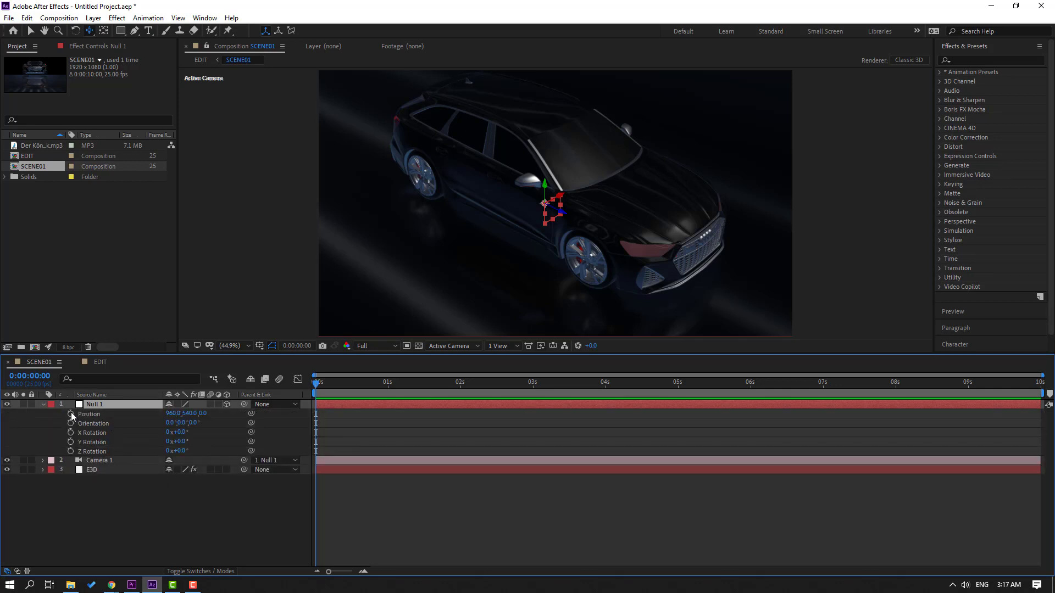
{"action": "left_click", "coordinate": [71, 414]}
{"action": "left_click", "coordinate": [71, 432]}
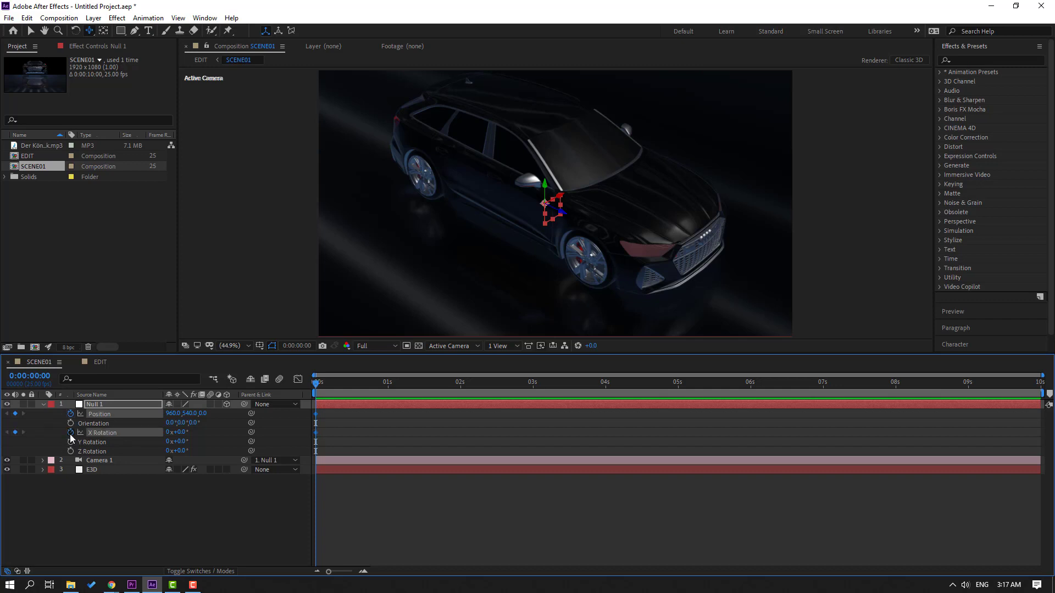
{"action": "left_click", "coordinate": [70, 442]}
{"action": "left_click", "coordinate": [71, 451]}
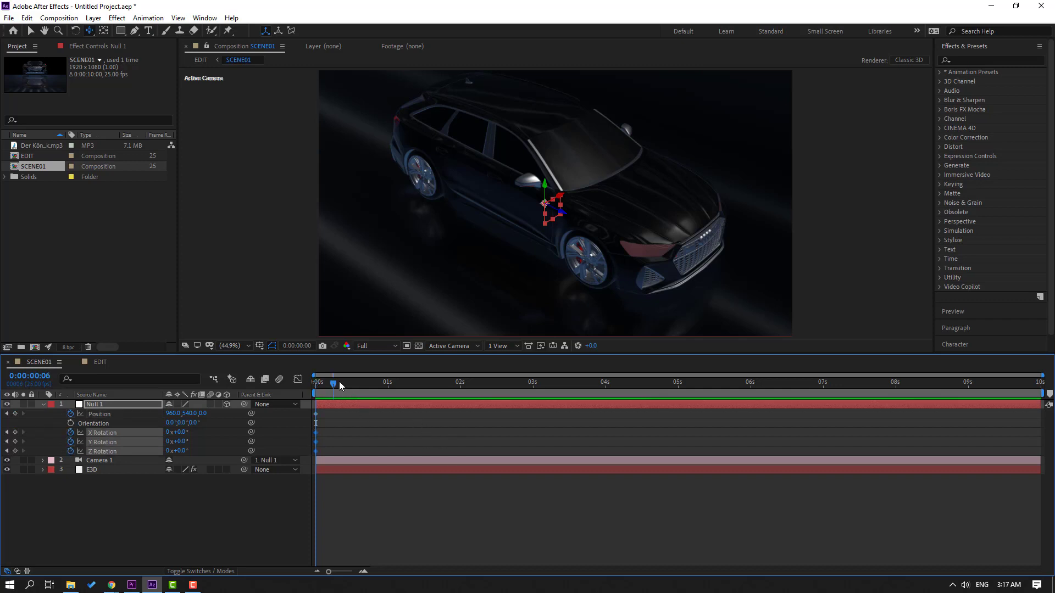
At 3 s, rotate Null 1 to Y -75° so the camera swings to the front grille.
{"action": "left_click_drag", "start_coordinate": [340, 385], "coordinate": [535, 392]}
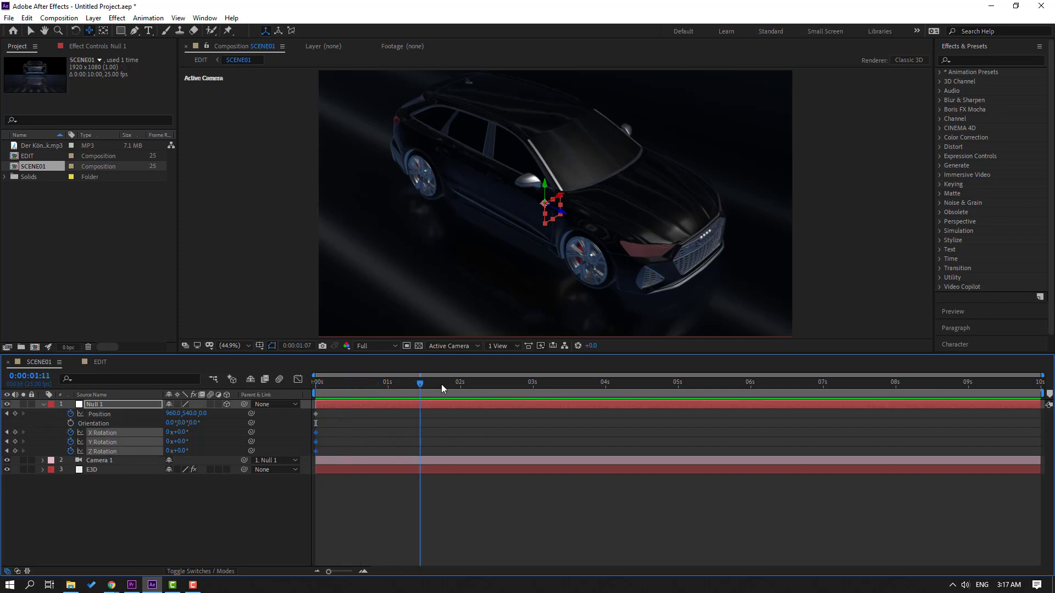
{"action": "left_click", "coordinate": [171, 504]}
{"action": "mouse_move", "coordinate": [183, 444]}
{"action": "left_mouse_down"}
{"action": "mouse_move", "coordinate": [120, 434]}
{"action": "mouse_move", "coordinate": [190, 432]}
{"action": "left_mouse_up"}
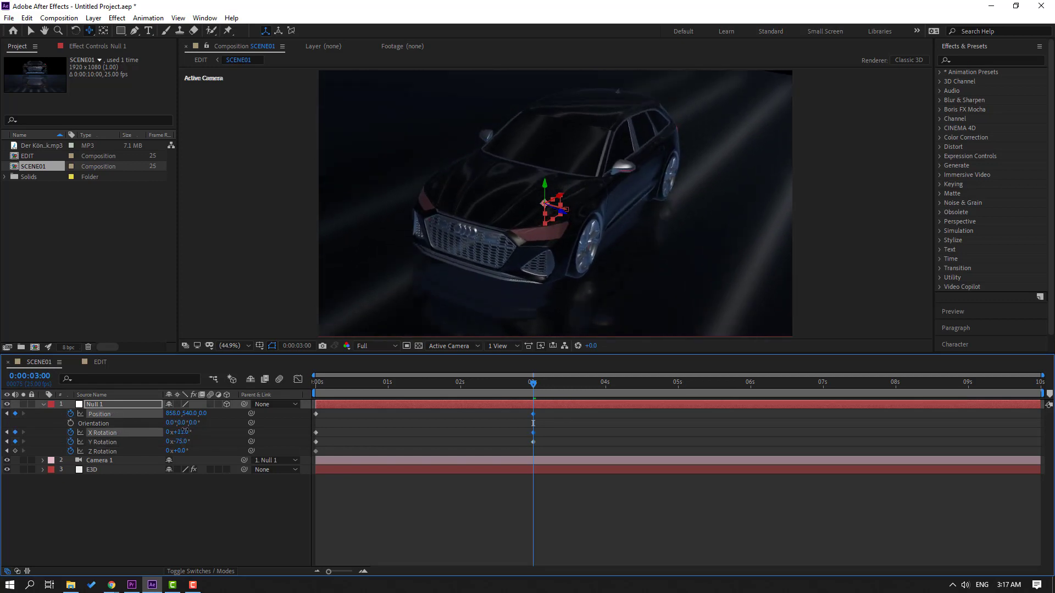
Enable Physical Environment Show in BG in the E3D layer's Render Settings.
{"action": "left_click", "coordinate": [89, 472]}
{"action": "left_click", "coordinate": [98, 47]}
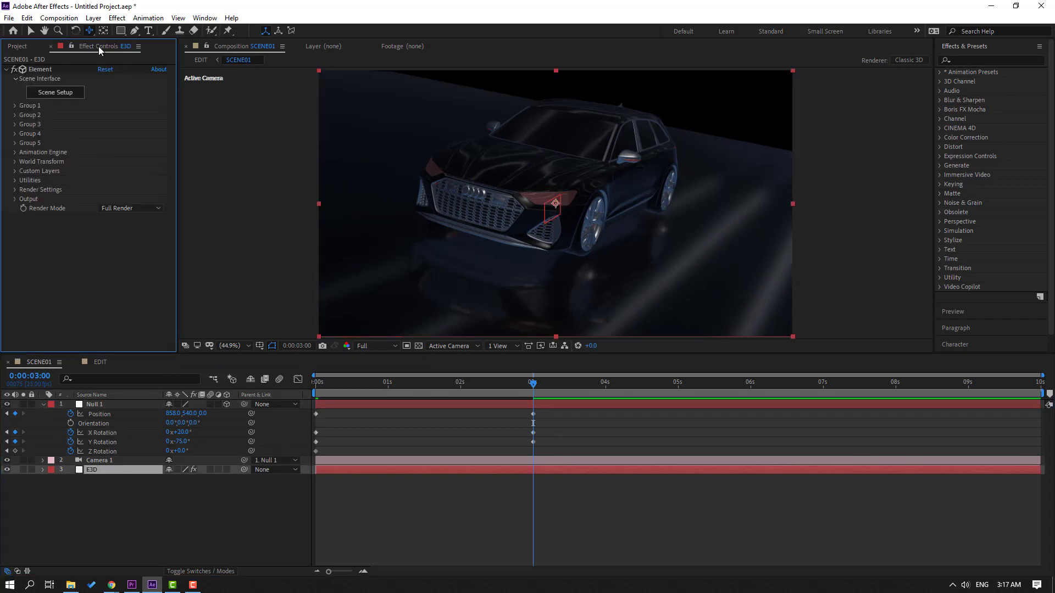
{"action": "left_click", "coordinate": [14, 190]}
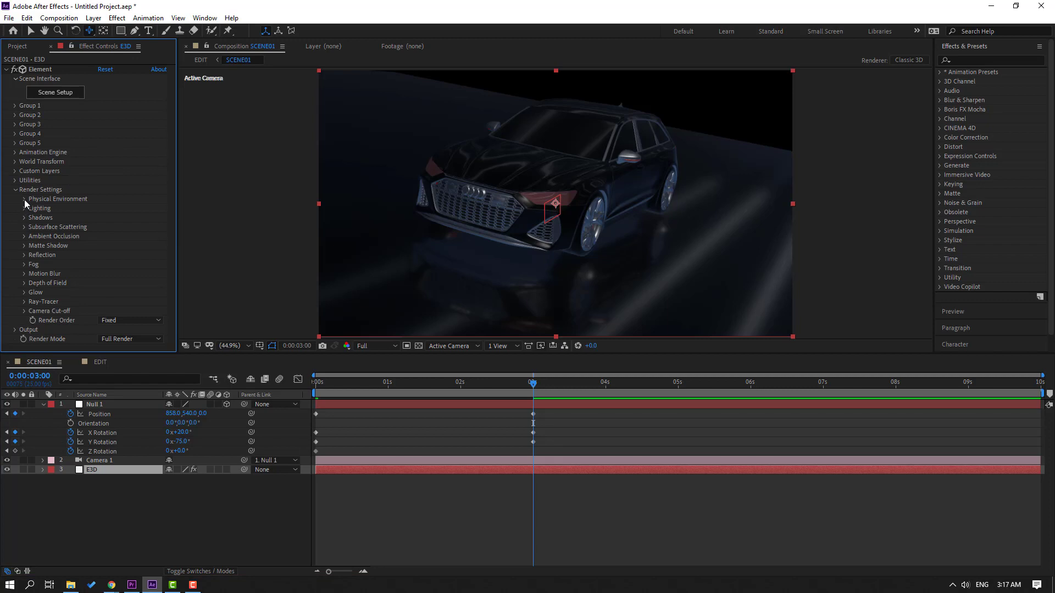
{"action": "left_click", "coordinate": [24, 199]}
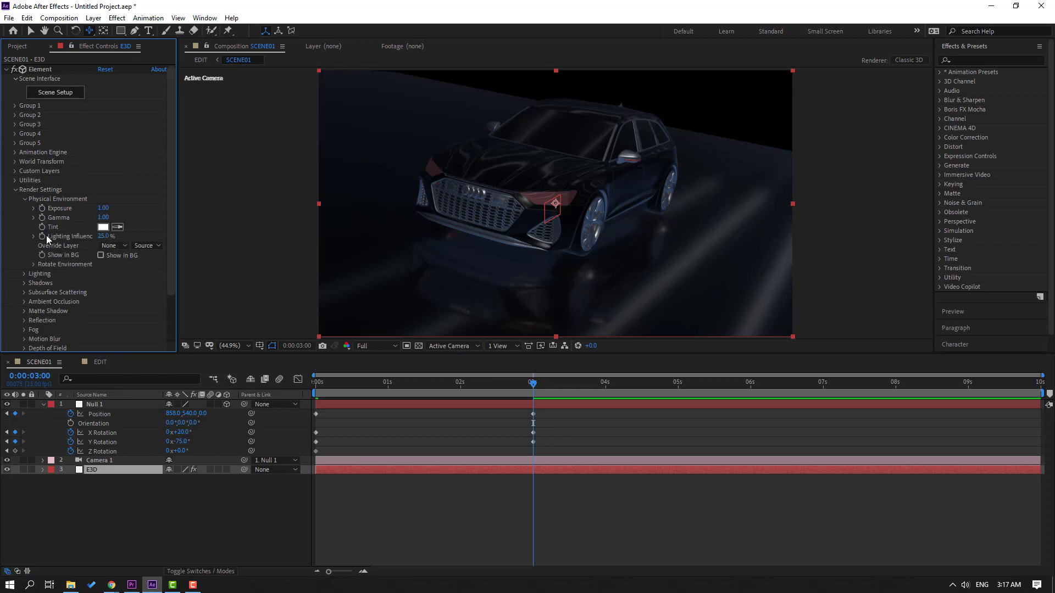
{"action": "left_click", "coordinate": [101, 255]}
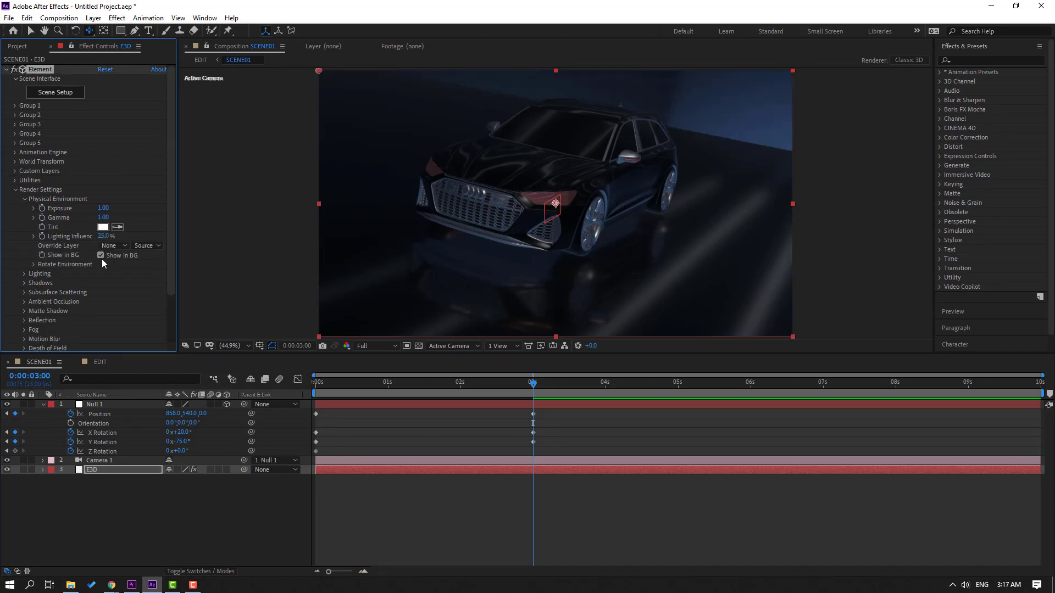
{"action": "left_click", "coordinate": [24, 199]}
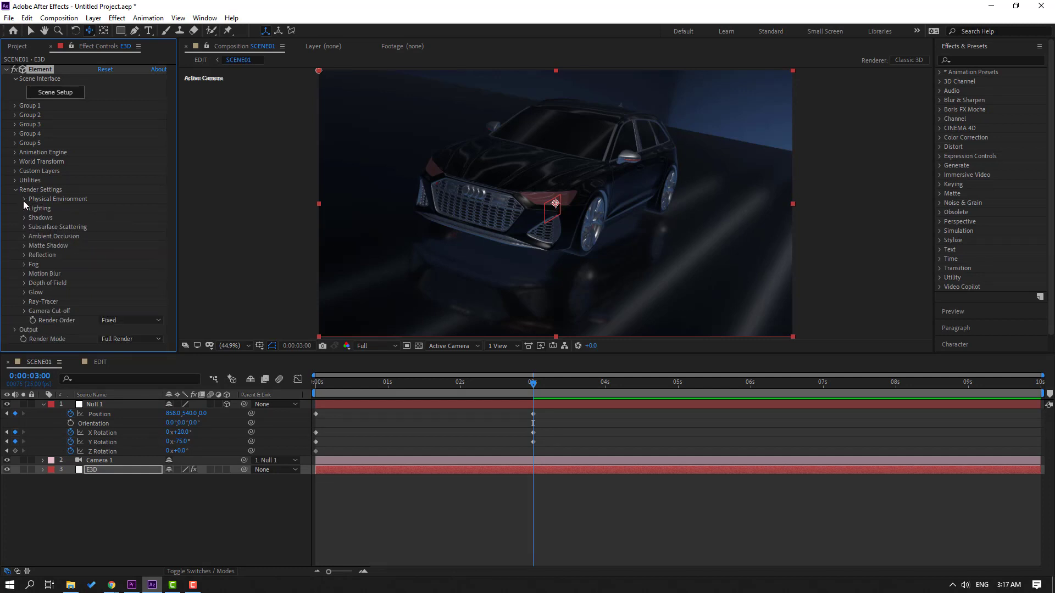
Set SSAO Intensity to 10 and fine-tune Null 1's X/Y rotation at 3 s.
{"action": "left_click", "coordinate": [24, 236]}
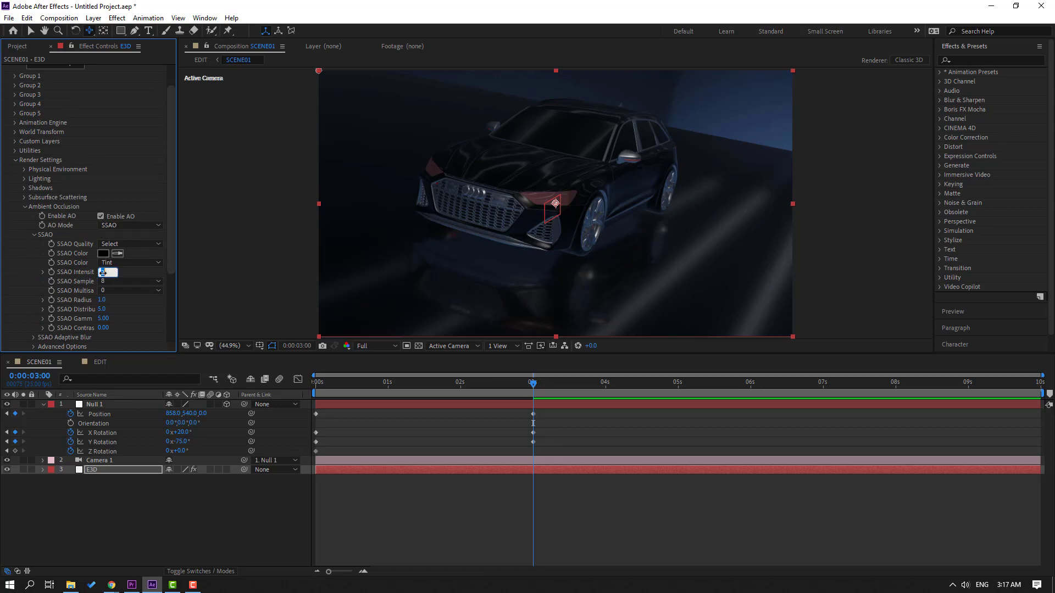
{"action": "key", "text": "Return"}
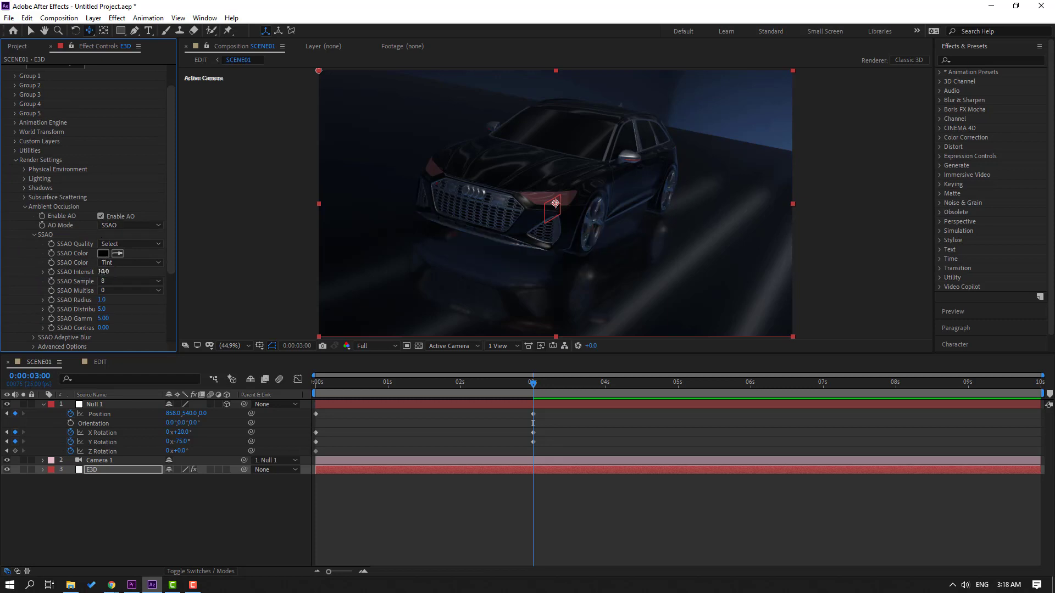
{"action": "left_click", "coordinate": [24, 206]}
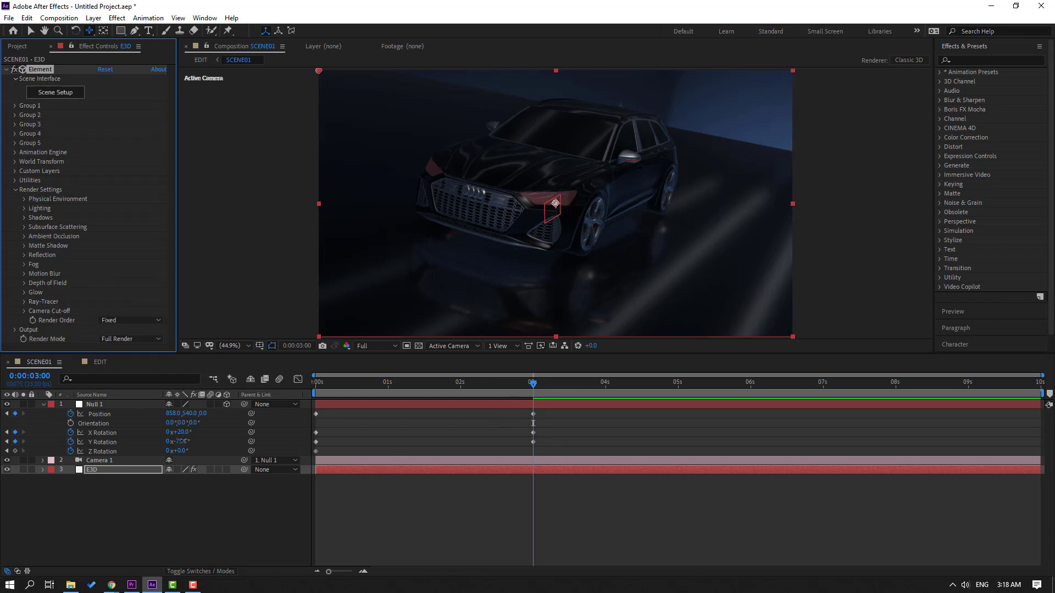
{"action": "left_click_drag", "start_coordinate": [181, 441], "coordinate": [178, 433]}
Apply Easy Ease to all of Null 1's keyframes.
{"action": "mouse_move", "coordinate": [532, 384]}
{"action": "left_mouse_down"}
{"action": "mouse_move", "coordinate": [324, 393]}
{"action": "mouse_move", "coordinate": [533, 383]}
{"action": "left_mouse_up"}
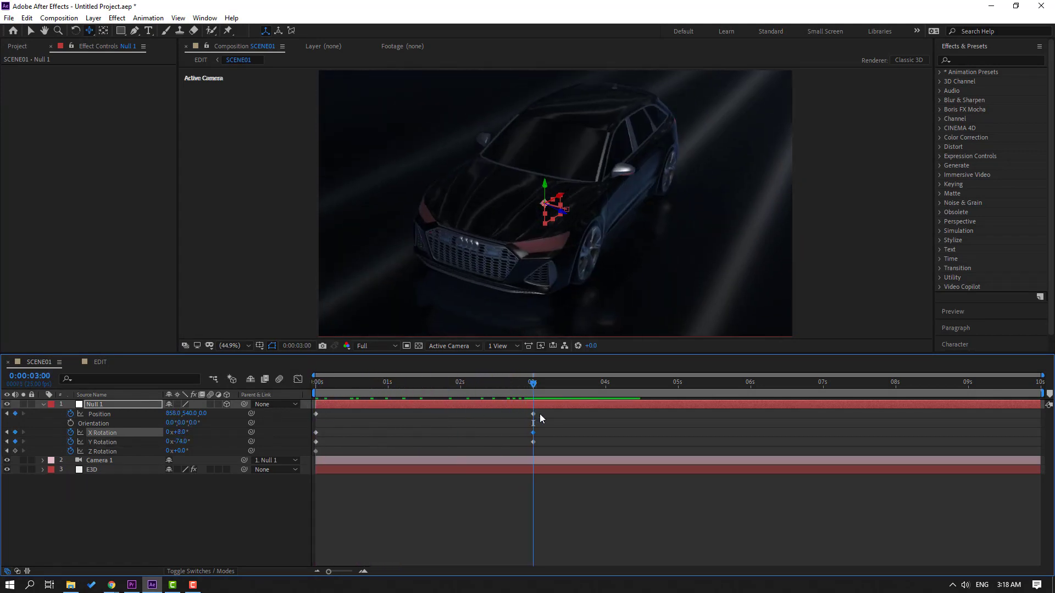
{"action": "left_click", "coordinate": [316, 451]}
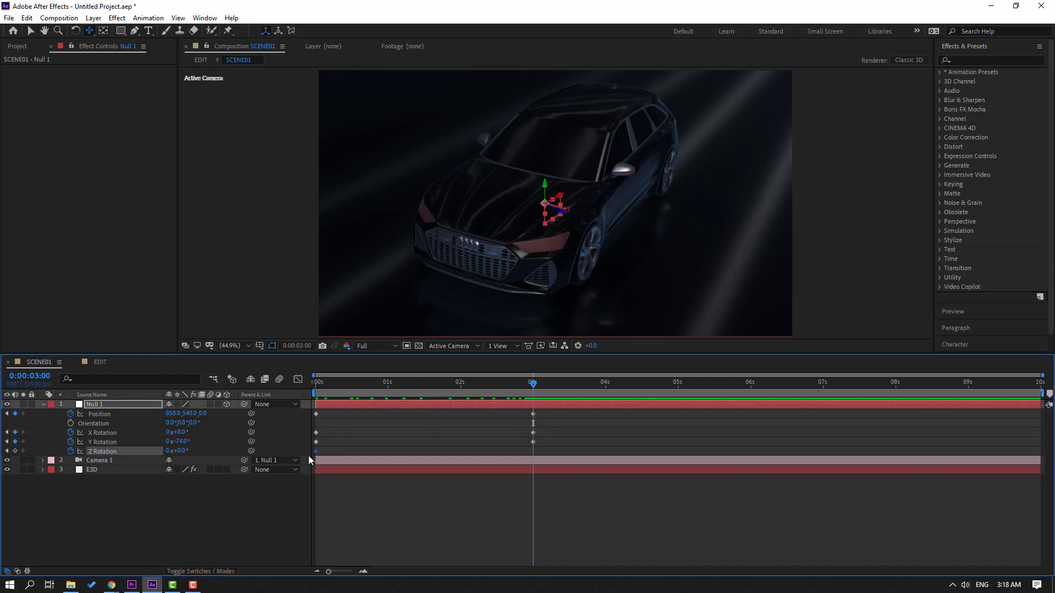
{"action": "left_click_drag", "start_coordinate": [542, 411], "coordinate": [311, 450]}
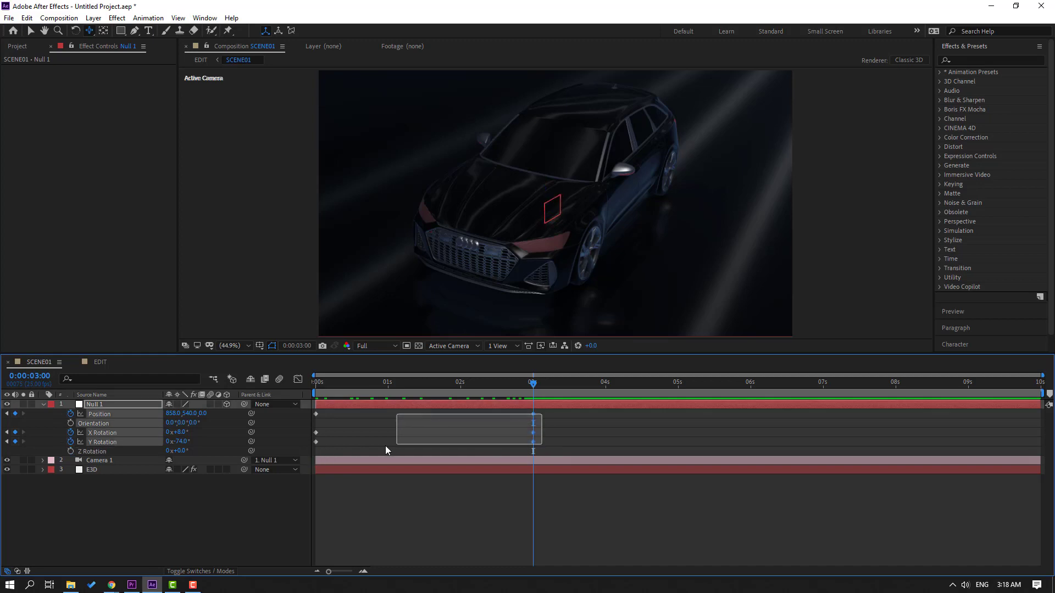
{"action": "right_click", "coordinate": [316, 451]}
{"action": "mouse_move", "coordinate": [384, 434]}
{"action": "left_click", "coordinate": [473, 471]}
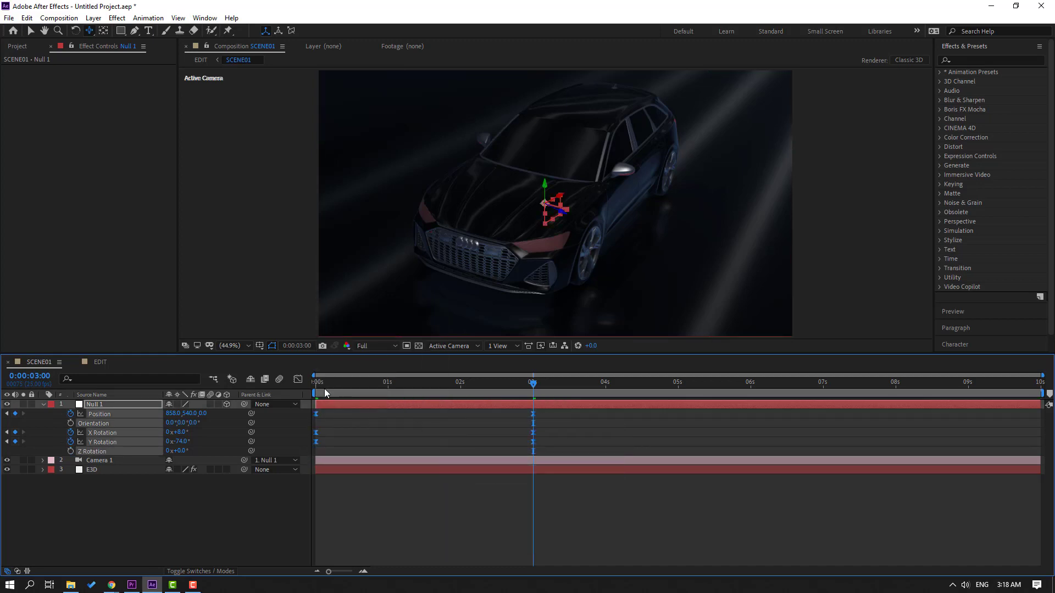
Lengthen the ease into the 3 s keyframe in the Graph Editor and preview at Quarter resolution.
{"action": "left_click", "coordinate": [298, 379]}
{"action": "left_click", "coordinate": [533, 485]}
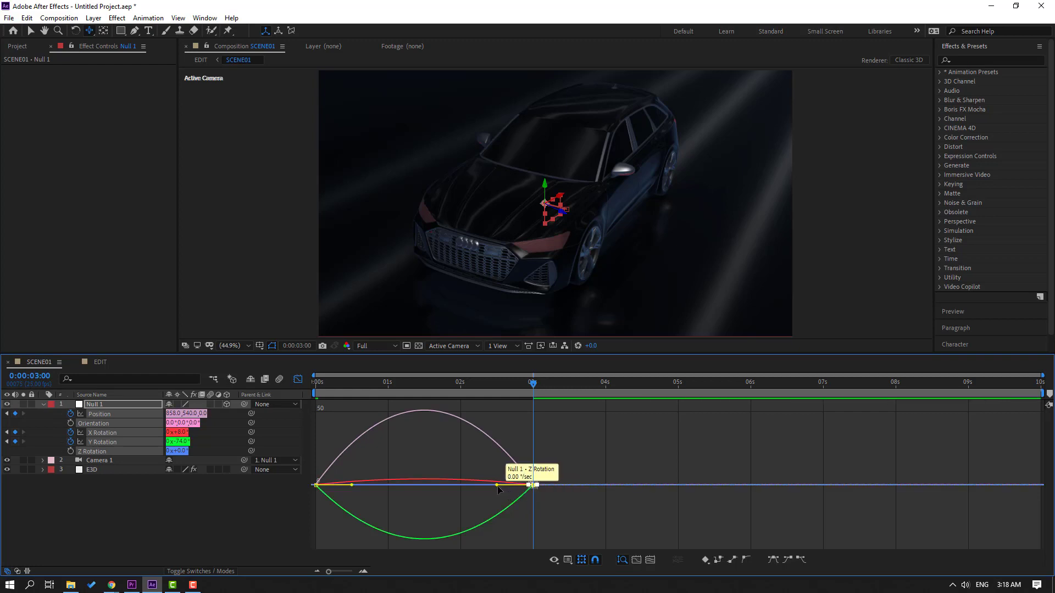
{"action": "left_click_drag", "start_coordinate": [527, 485], "coordinate": [438, 487]}
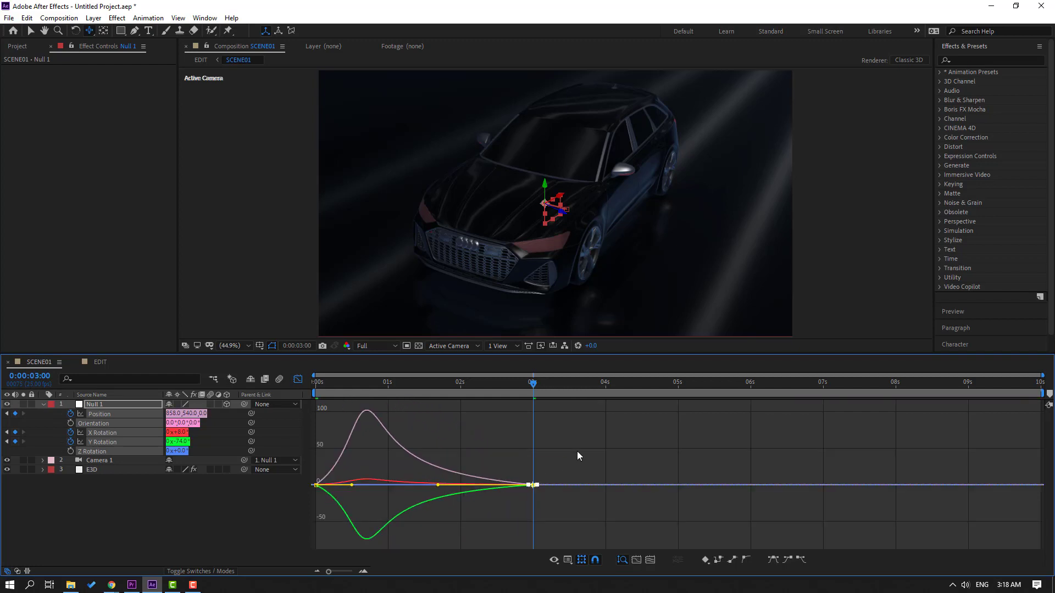
{"action": "key", "text": "space"}
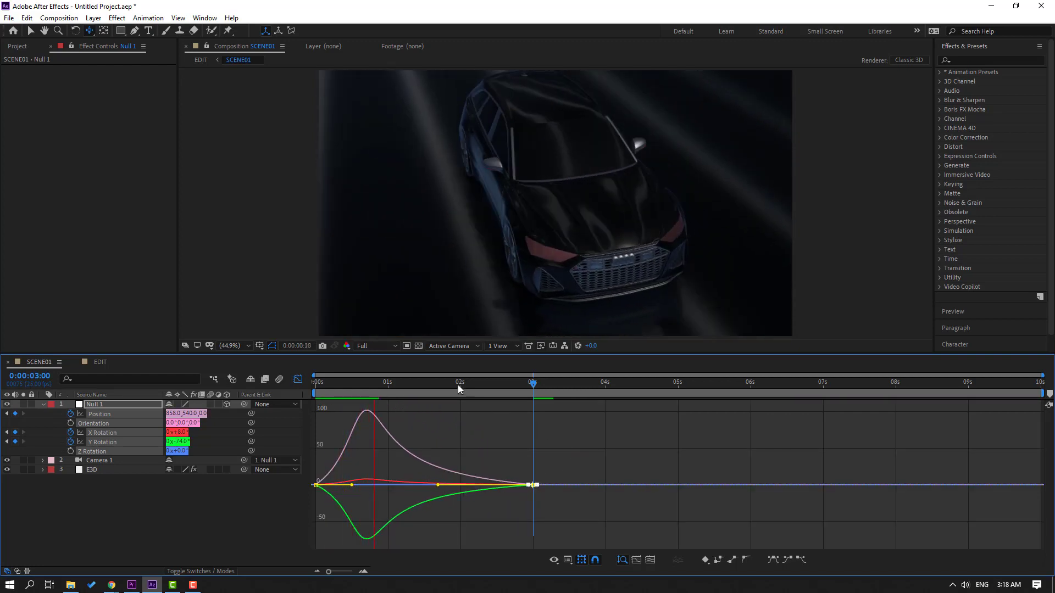
{"action": "left_click", "coordinate": [374, 345]}
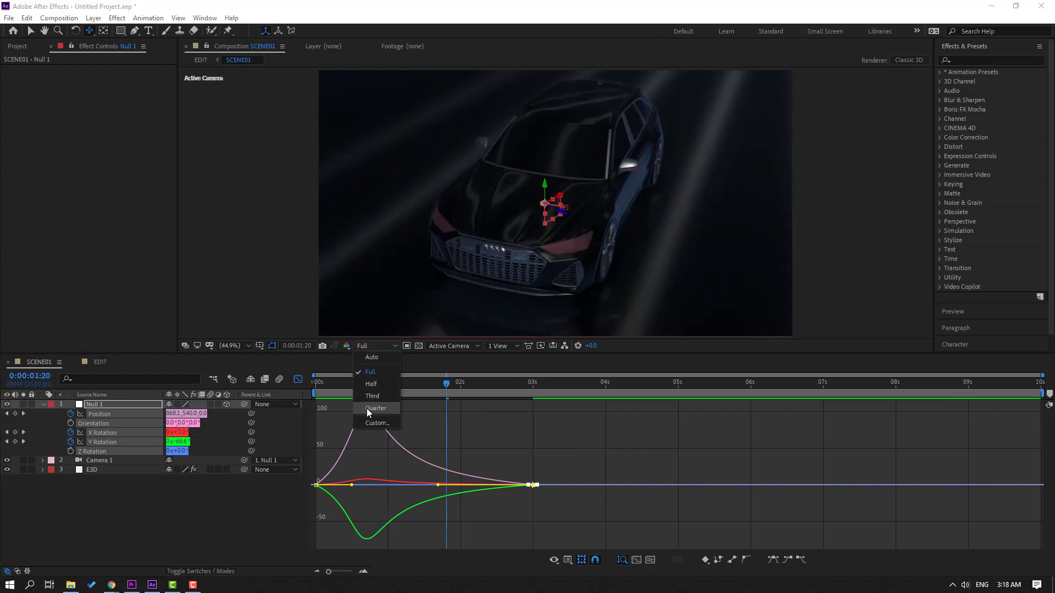
{"action": "left_click", "coordinate": [367, 408]}
{"action": "left_click_drag", "start_coordinate": [507, 384], "coordinate": [557, 385]}
{"action": "key", "text": "space"}
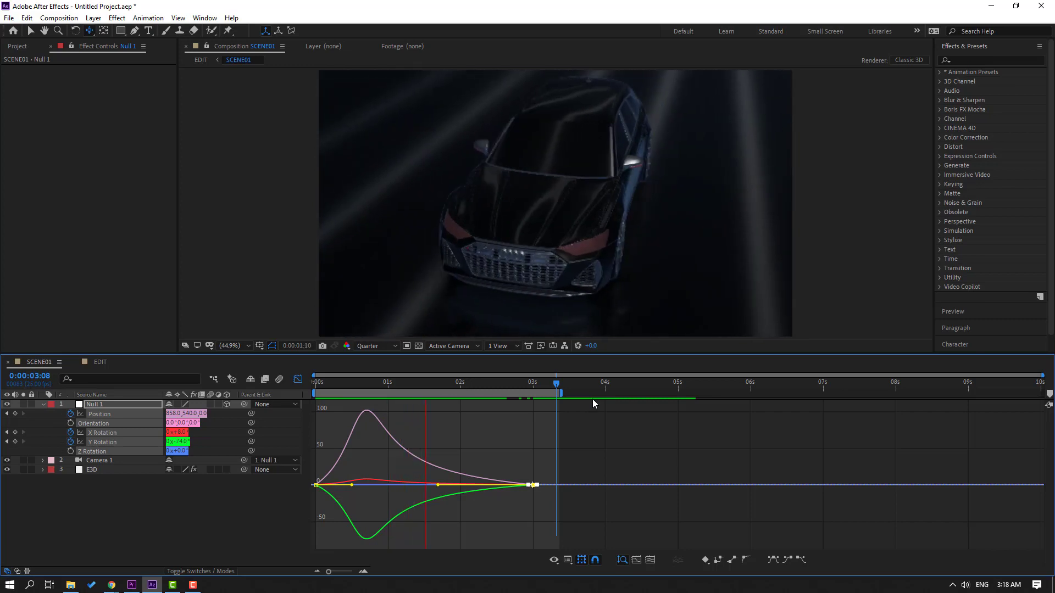
{"action": "key", "text": "space"}
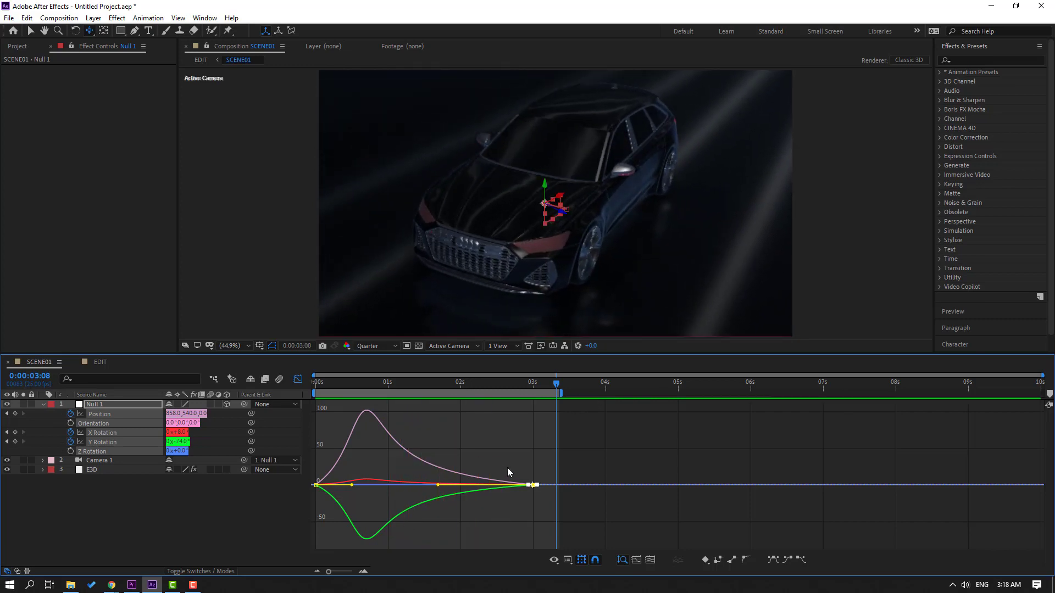
Reshape the first keyframe's easing curve so the speed peak shifts.
{"action": "mouse_move", "coordinate": [351, 473]}
{"action": "left_mouse_down"}
{"action": "mouse_move", "coordinate": [312, 490]}
{"action": "mouse_move", "coordinate": [347, 486]}
{"action": "left_mouse_up"}
{"action": "left_click_drag", "start_coordinate": [559, 478], "coordinate": [499, 507]}
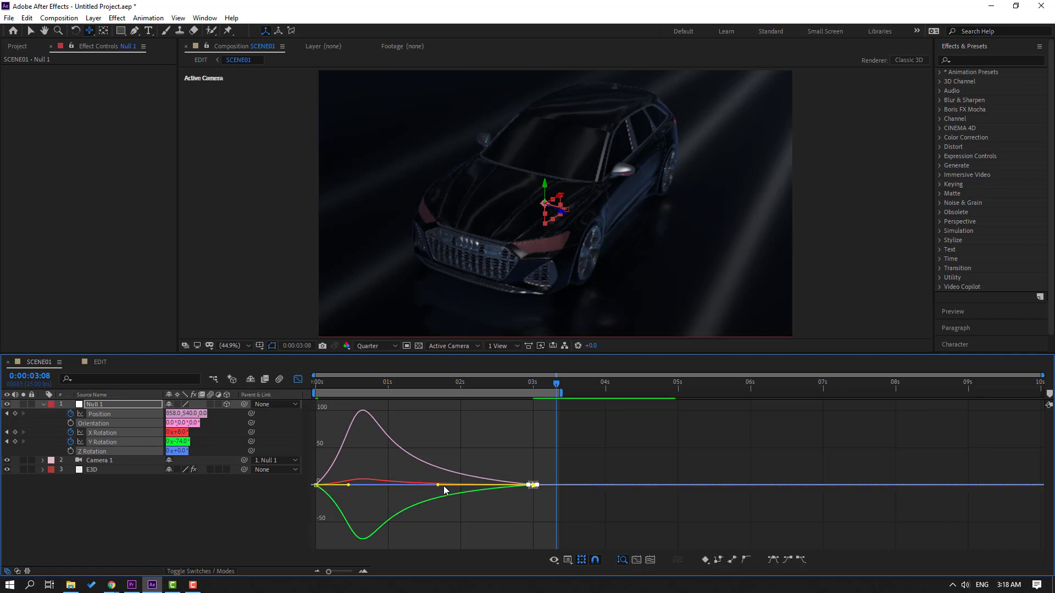
{"action": "left_click_drag", "start_coordinate": [444, 486], "coordinate": [449, 485]}
{"action": "left_click", "coordinate": [298, 379]}
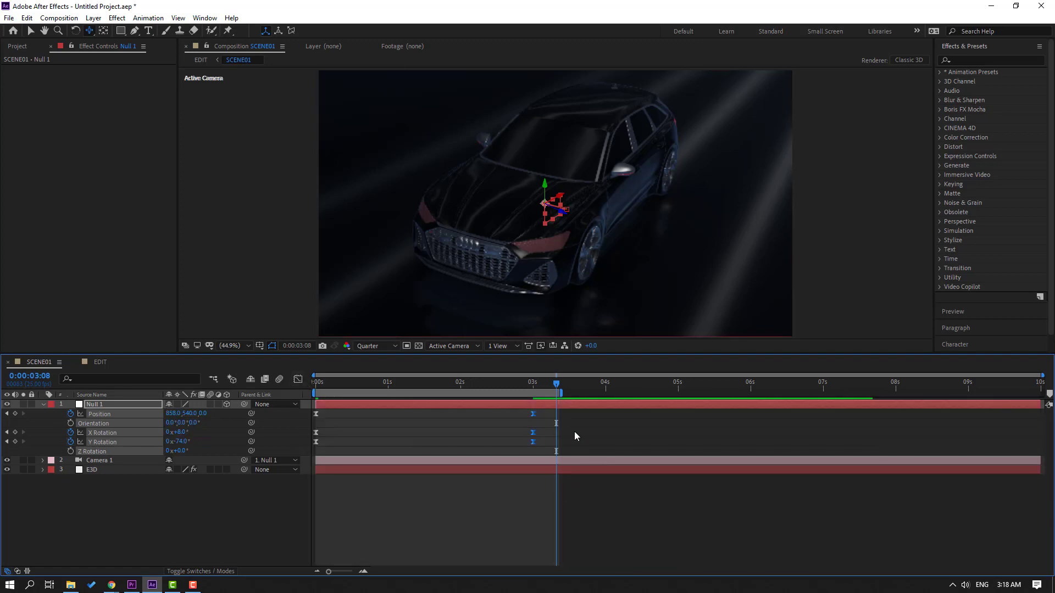
Move the end keyframes from 3 s to about 2 s and shorten the work area to match.
{"action": "mouse_move", "coordinate": [564, 412]}
{"action": "left_mouse_down"}
{"action": "mouse_move", "coordinate": [531, 443]}
{"action": "mouse_move", "coordinate": [494, 442]}
{"action": "left_mouse_up"}
{"action": "key", "text": "space"}
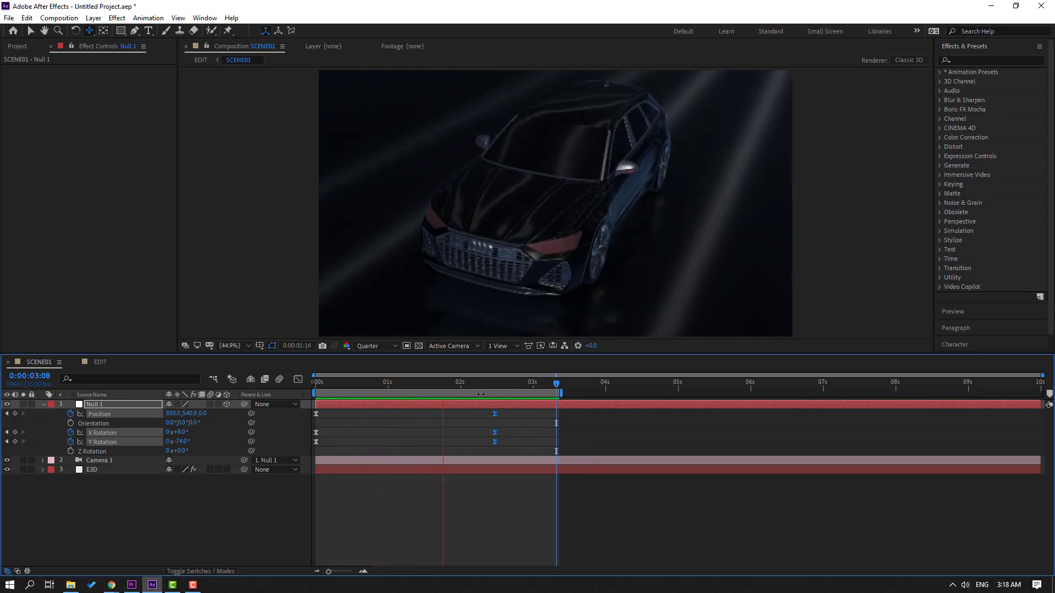
{"action": "key", "text": "space"}
{"action": "left_click_drag", "start_coordinate": [496, 418], "coordinate": [460, 420]}
{"action": "key", "text": "space"}
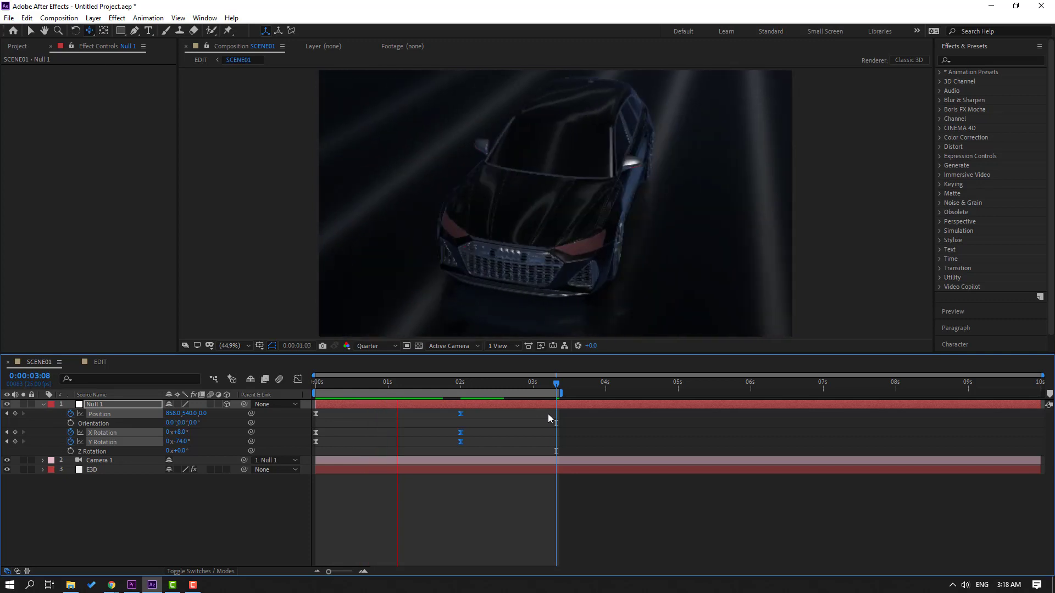
{"action": "key", "text": "space"}
{"action": "left_click_drag", "start_coordinate": [560, 393], "coordinate": [468, 394]}
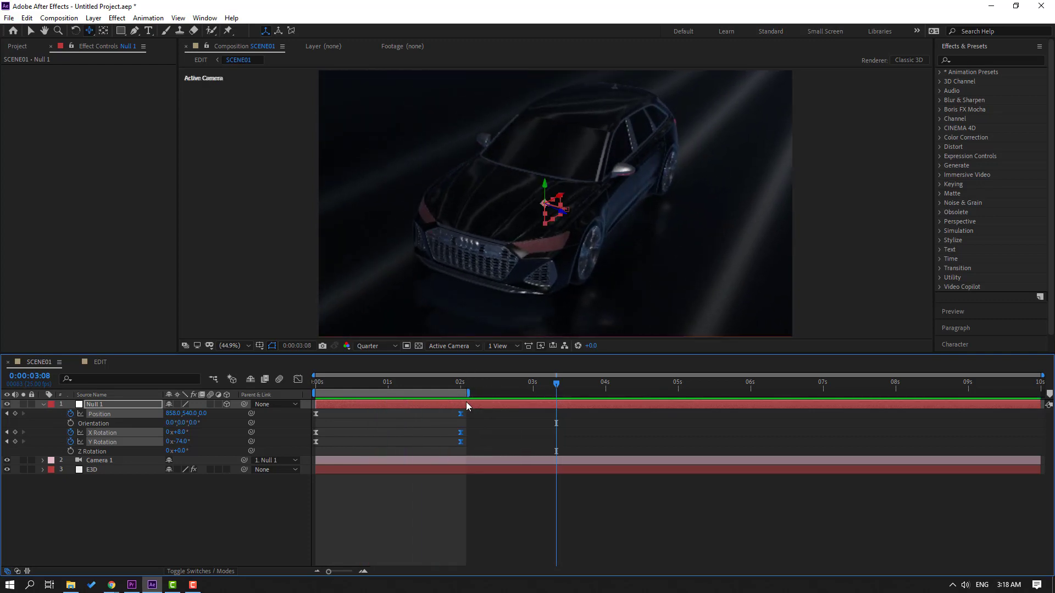
Duplicate SCENE01 as SCENE02 and trim SCENE01 to its roughly 2-second work area.
{"action": "left_click", "coordinate": [19, 49]}
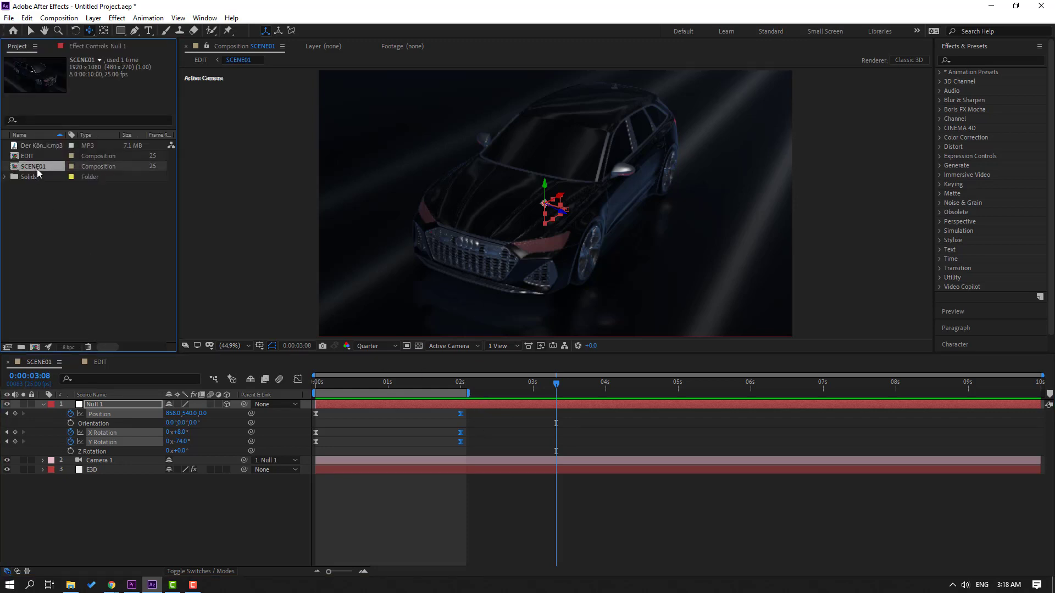
{"action": "key", "text": "ctrl+d"}
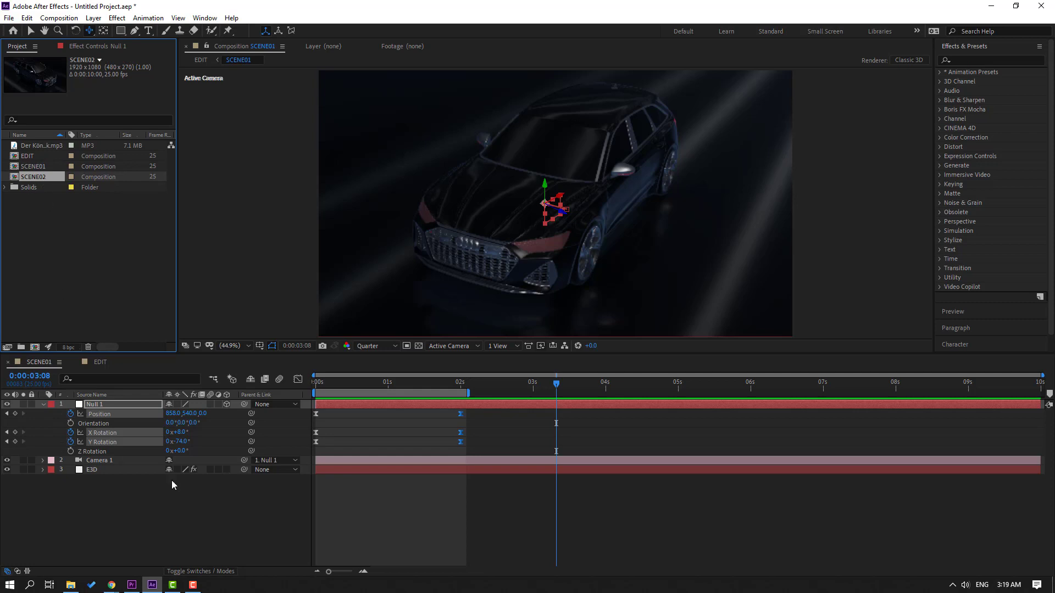
{"action": "left_click_drag", "start_coordinate": [30, 375], "coordinate": [46, 367]}
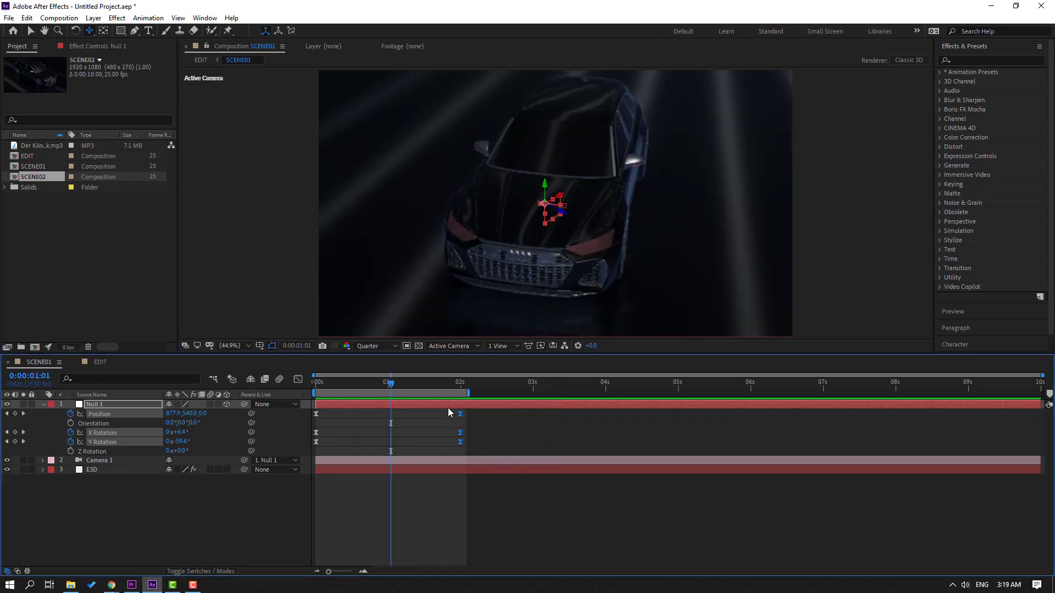
{"action": "right_click", "coordinate": [449, 393]}
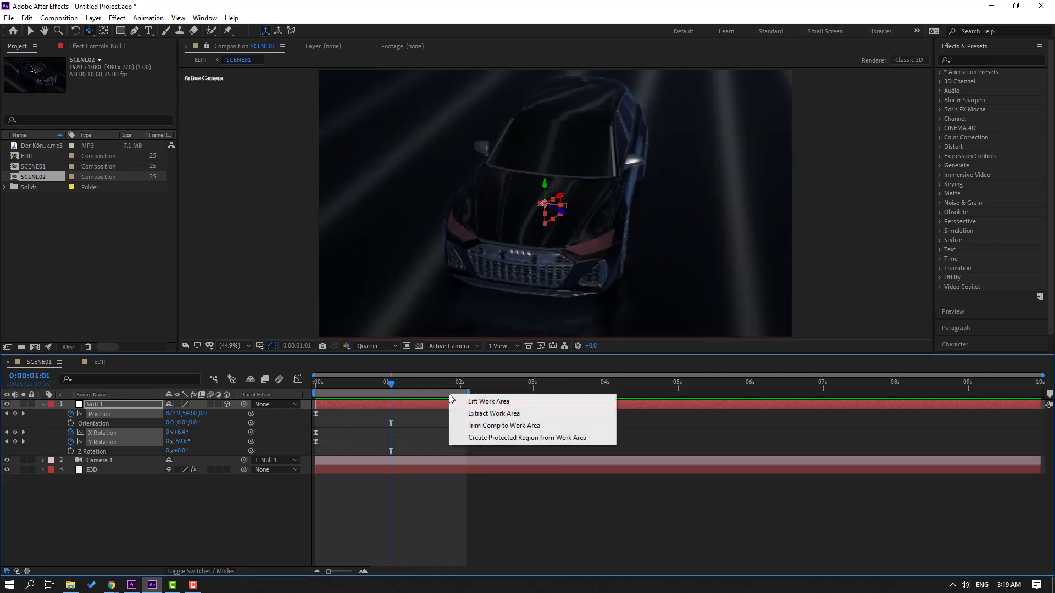
{"action": "left_click", "coordinate": [488, 427]}
{"action": "left_click", "coordinate": [536, 519]}
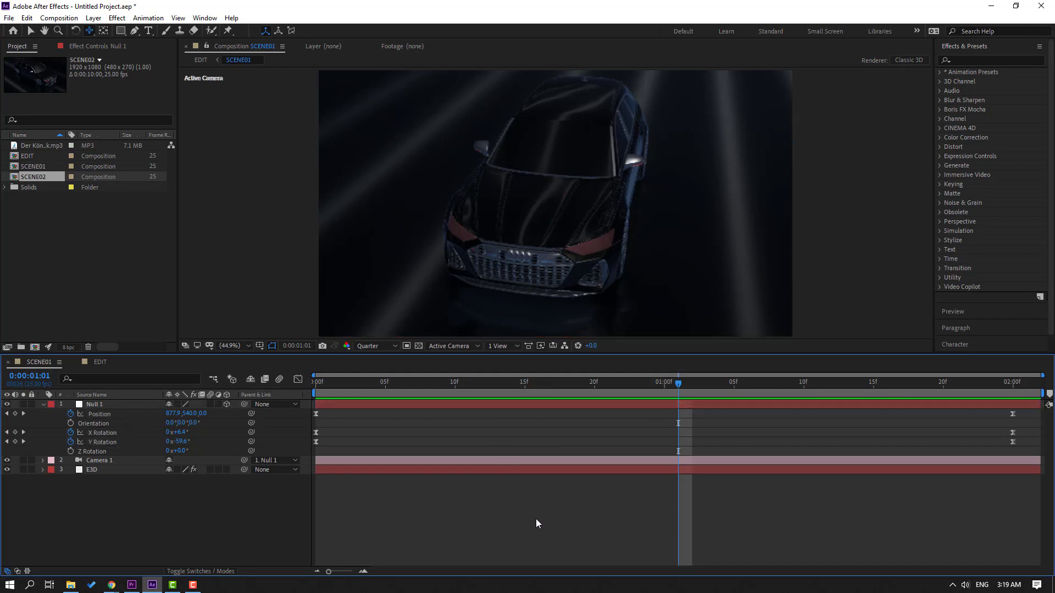
{"action": "key", "text": "space"}
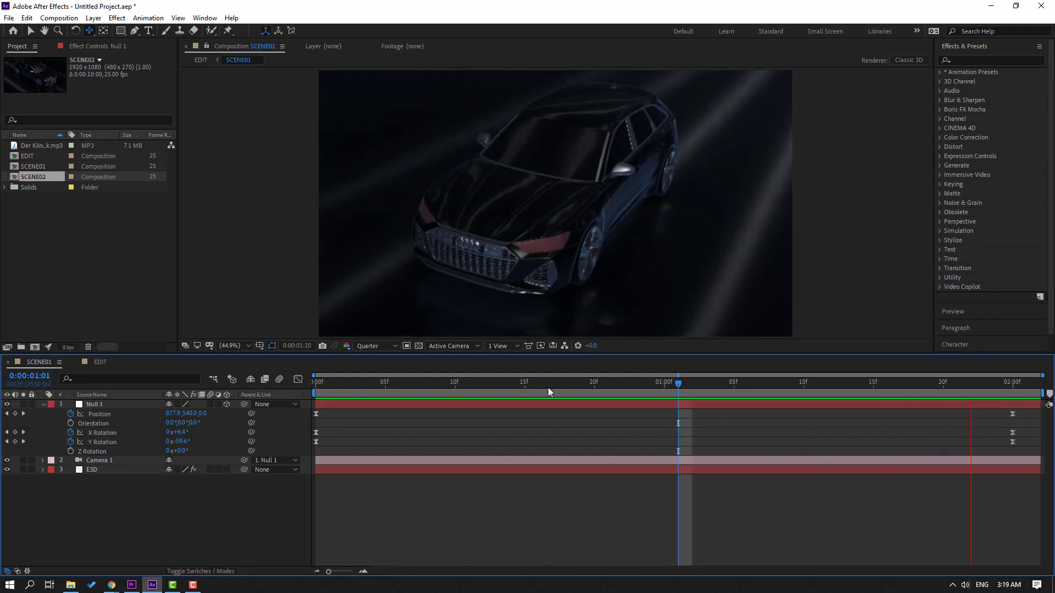
{"action": "key", "text": "space"}
Check the shortened SCENE01 clip in EDIT, then open SCENE02.
{"action": "left_click", "coordinate": [99, 361]}
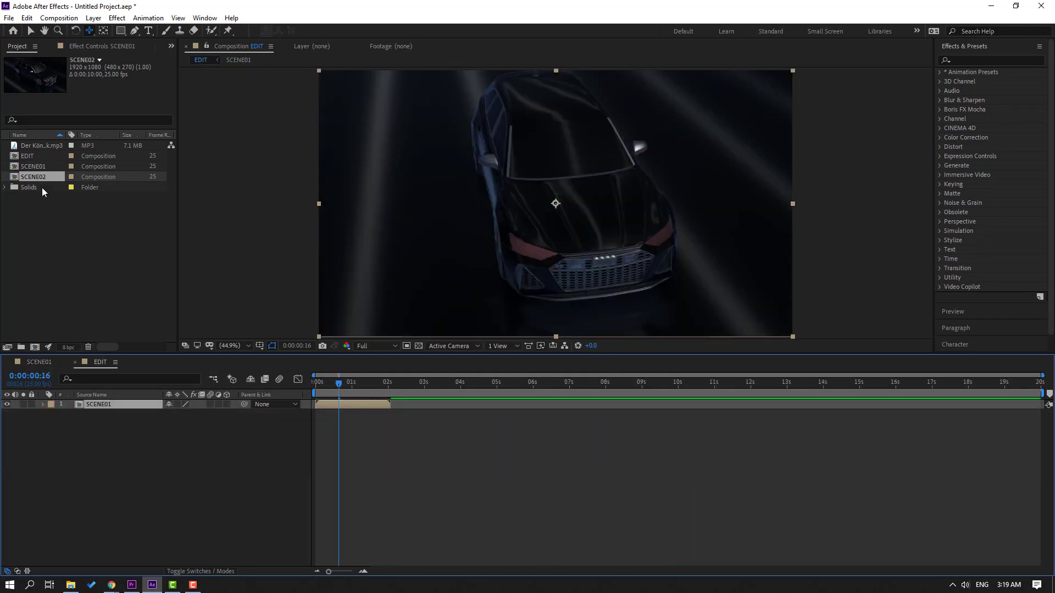
{"action": "left_click", "coordinate": [326, 383]}
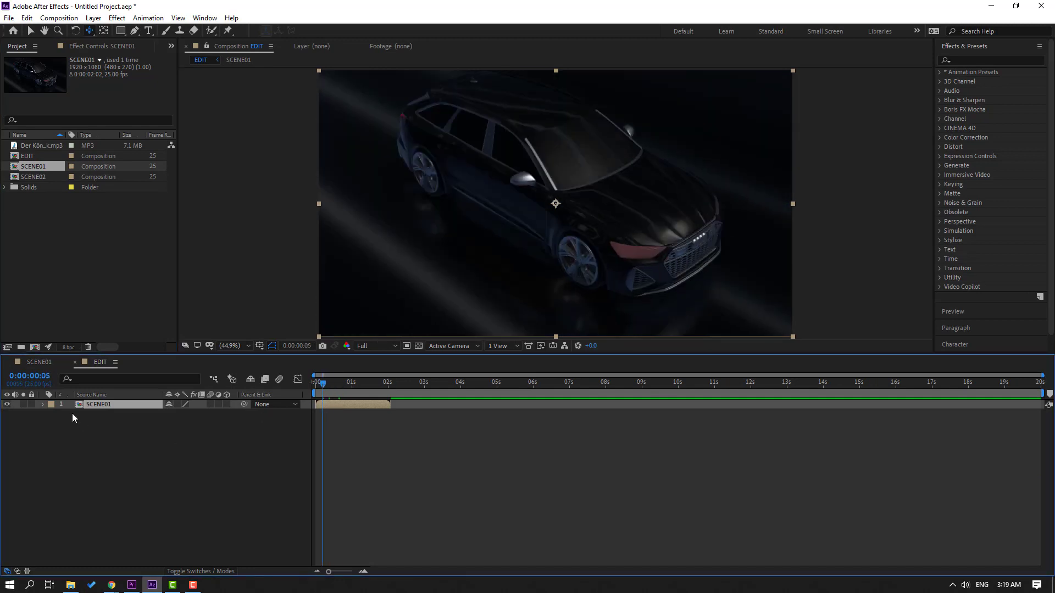
{"action": "left_click_drag", "start_coordinate": [333, 387], "coordinate": [382, 395]}
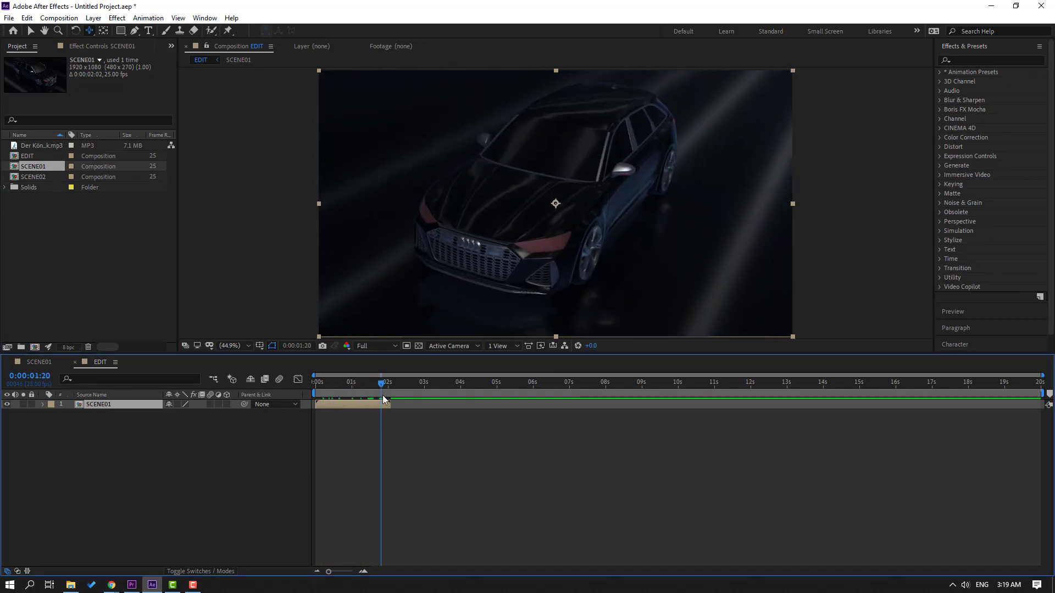
{"action": "double_click", "coordinate": [38, 177]}
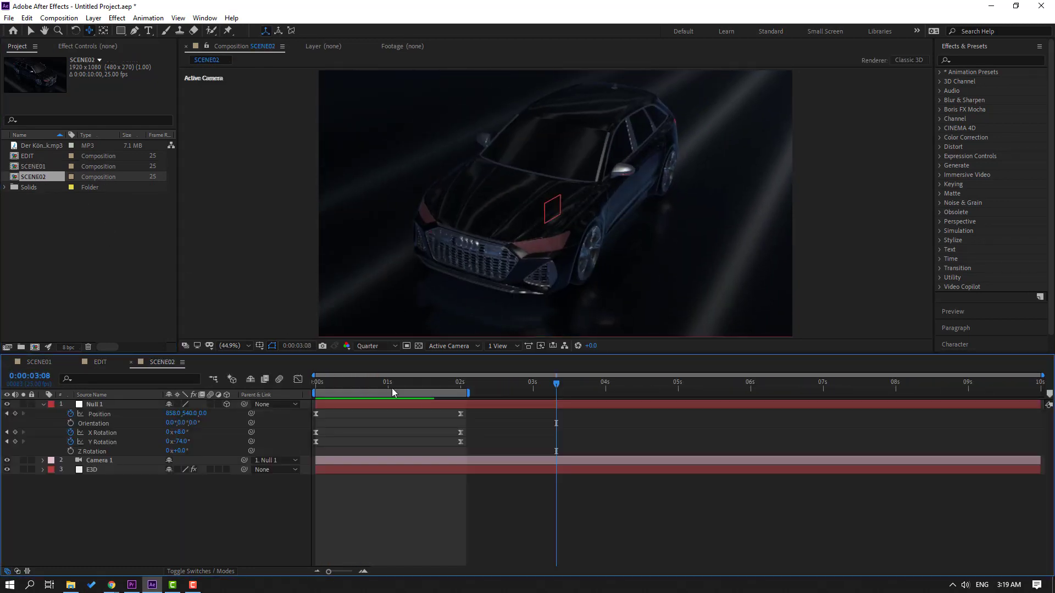
Clear Null 1's copied Position, X Rotation and Y Rotation keyframes at the first frame.
{"action": "left_click_drag", "start_coordinate": [414, 378], "coordinate": [264, 398]}
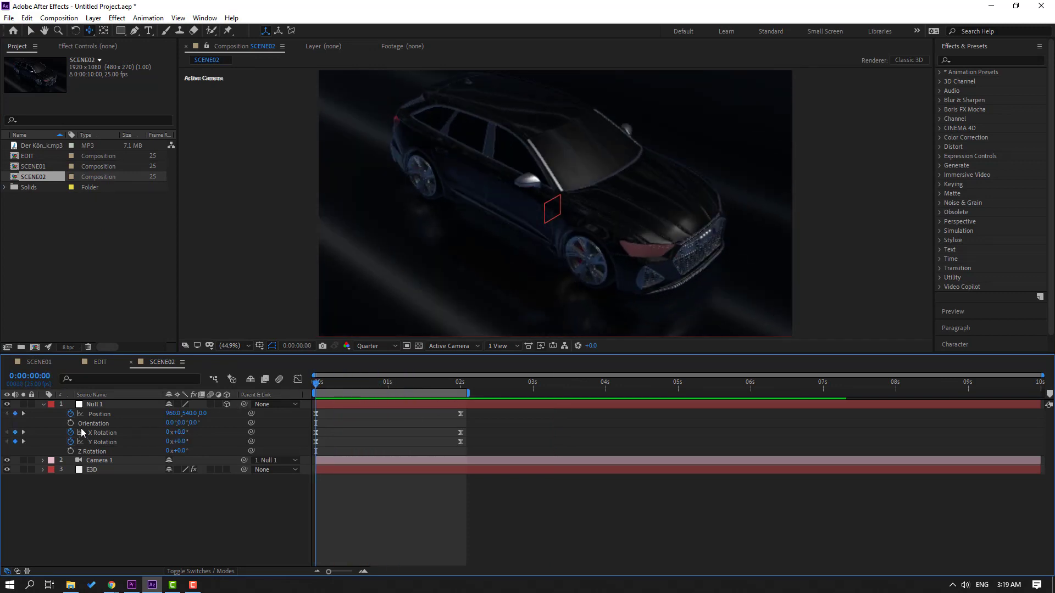
{"action": "left_click", "coordinate": [71, 414]}
{"action": "left_click", "coordinate": [70, 433]}
{"action": "left_click", "coordinate": [70, 442]}
{"action": "left_click", "coordinate": [92, 520]}
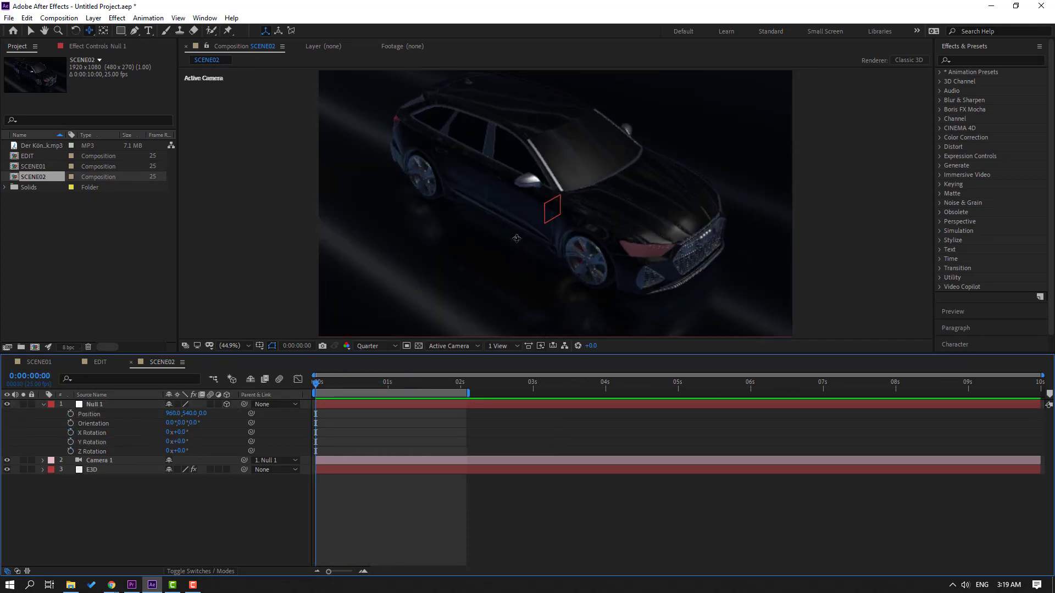
Orbit Camera 1 close to the headlight and start Null 1 Position and X/Y/Z Rotation keyframes.
{"action": "mouse_move", "coordinate": [654, 272]}
{"action": "left_mouse_down"}
{"action": "mouse_move", "coordinate": [643, 208]}
{"action": "mouse_move", "coordinate": [649, 228]}
{"action": "mouse_move", "coordinate": [569, 201]}
{"action": "mouse_move", "coordinate": [547, 245]}
{"action": "left_mouse_up"}
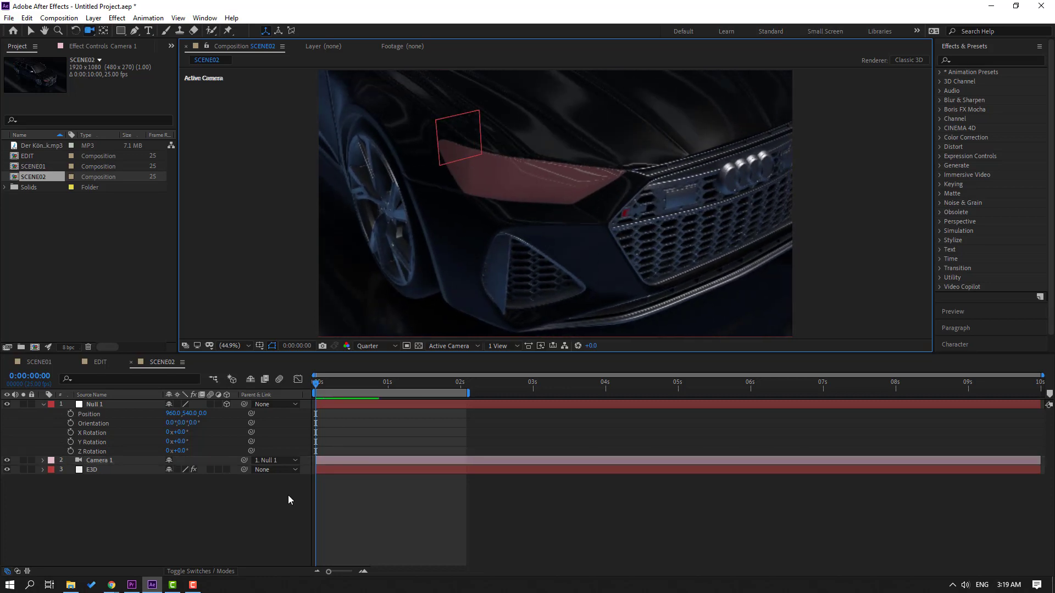
{"action": "key", "text": "v"}
{"action": "left_click", "coordinate": [199, 505]}
{"action": "left_click", "coordinate": [70, 414]}
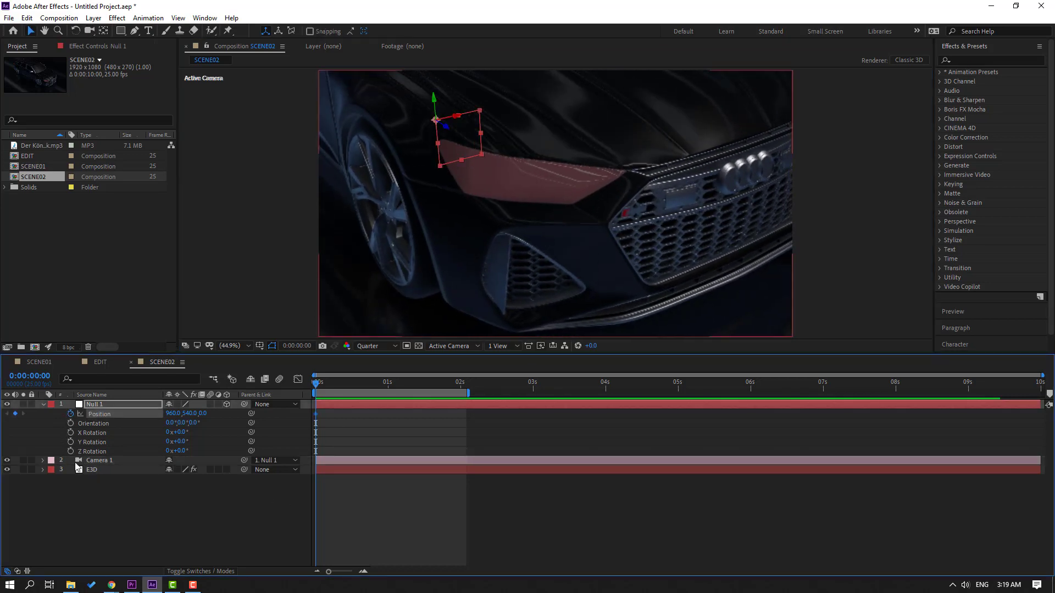
{"action": "left_click", "coordinate": [70, 433]}
{"action": "left_click", "coordinate": [71, 442]}
{"action": "left_click", "coordinate": [70, 452]}
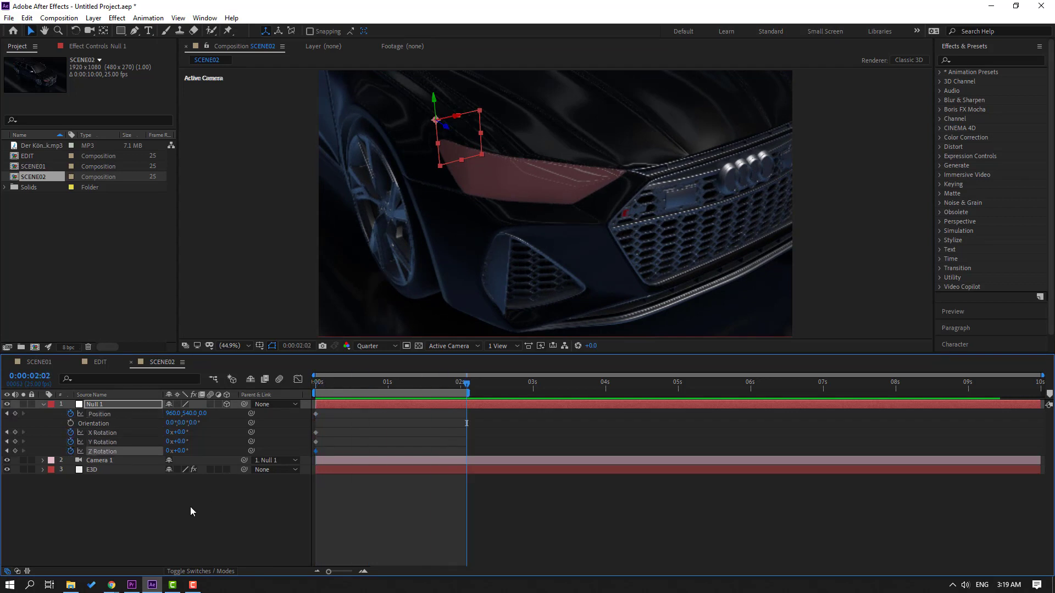
Set Null 1's 2-second rotation to X −7°, Y −28°, Z −2° and delete the extra Position keyframe.
{"action": "mouse_move", "coordinate": [171, 442]}
{"action": "left_mouse_down"}
{"action": "mouse_move", "coordinate": [182, 432]}
{"action": "mouse_move", "coordinate": [177, 451]}
{"action": "left_mouse_up"}
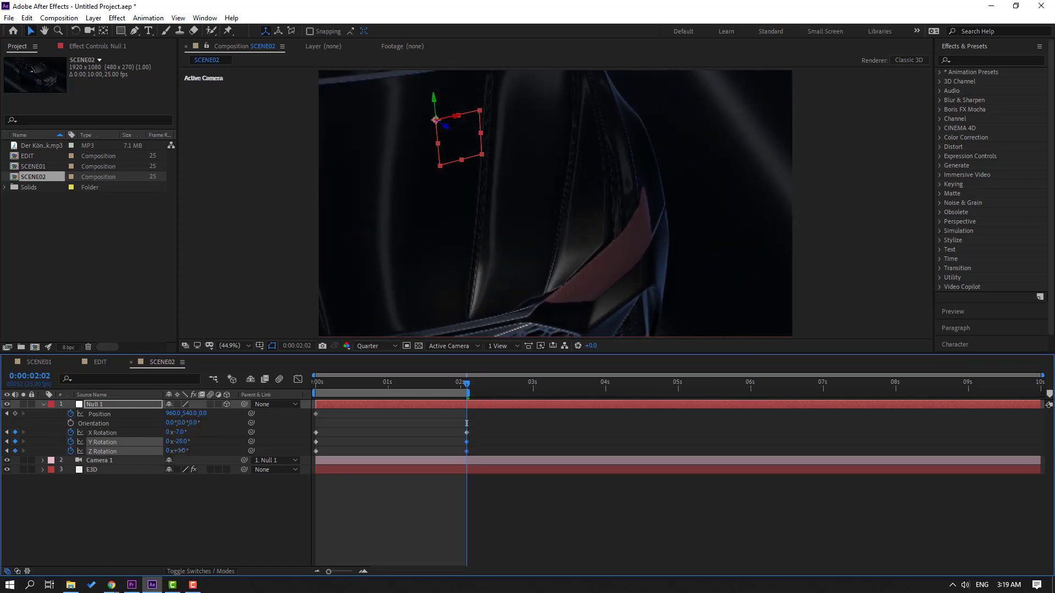
{"action": "left_click", "coordinate": [494, 420]}
{"action": "key", "text": "space"}
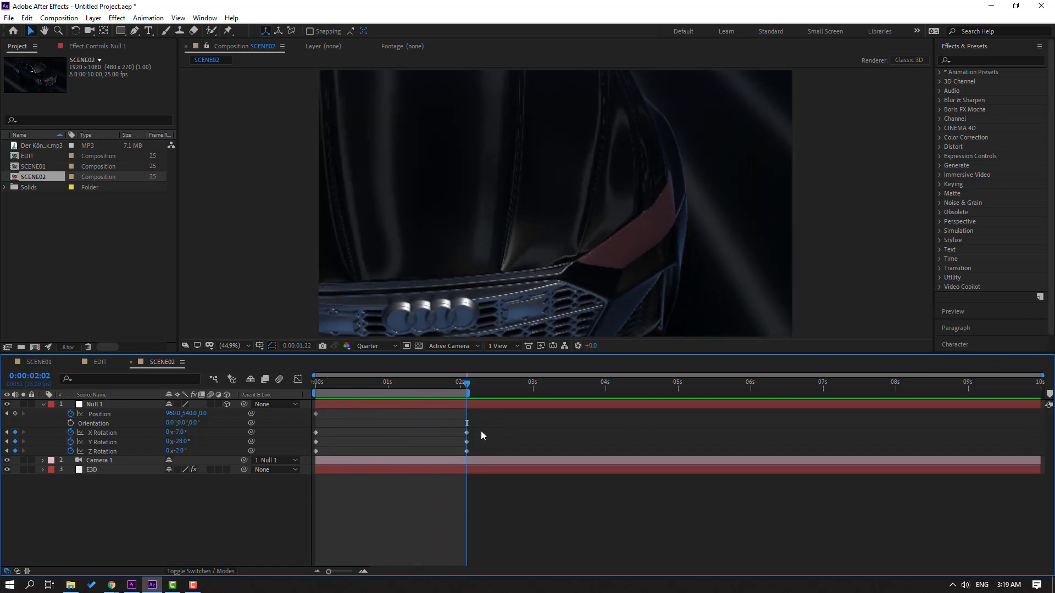
{"action": "mouse_move", "coordinate": [499, 421]}
{"action": "left_mouse_down"}
{"action": "mouse_move", "coordinate": [401, 441]}
{"action": "mouse_move", "coordinate": [371, 426]}
{"action": "mouse_move", "coordinate": [308, 424]}
{"action": "left_mouse_up"}
{"action": "key", "text": "Delete"}
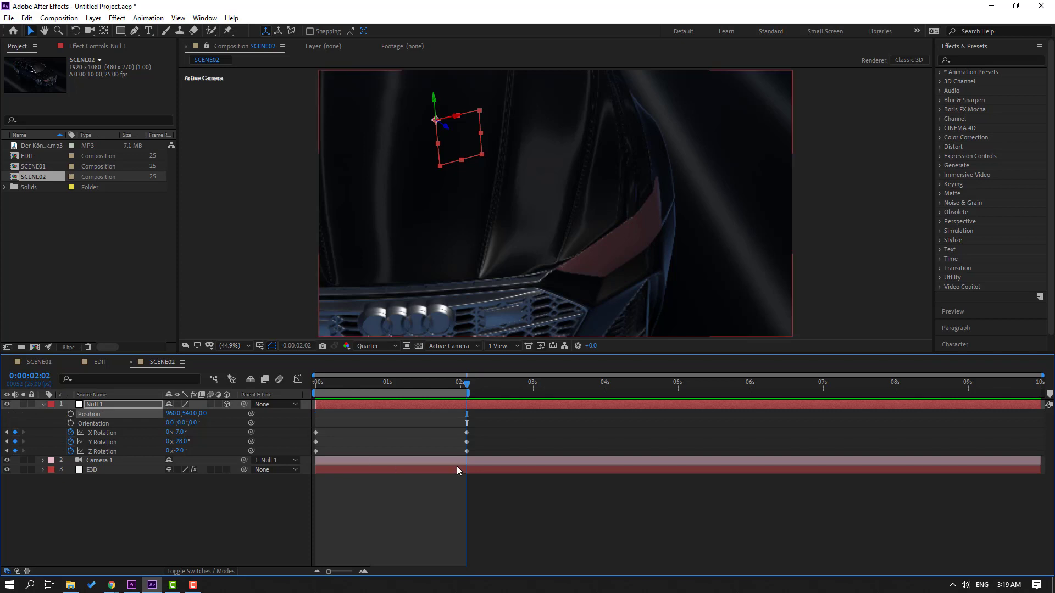
{"action": "left_click_drag", "start_coordinate": [484, 429], "coordinate": [313, 456]}
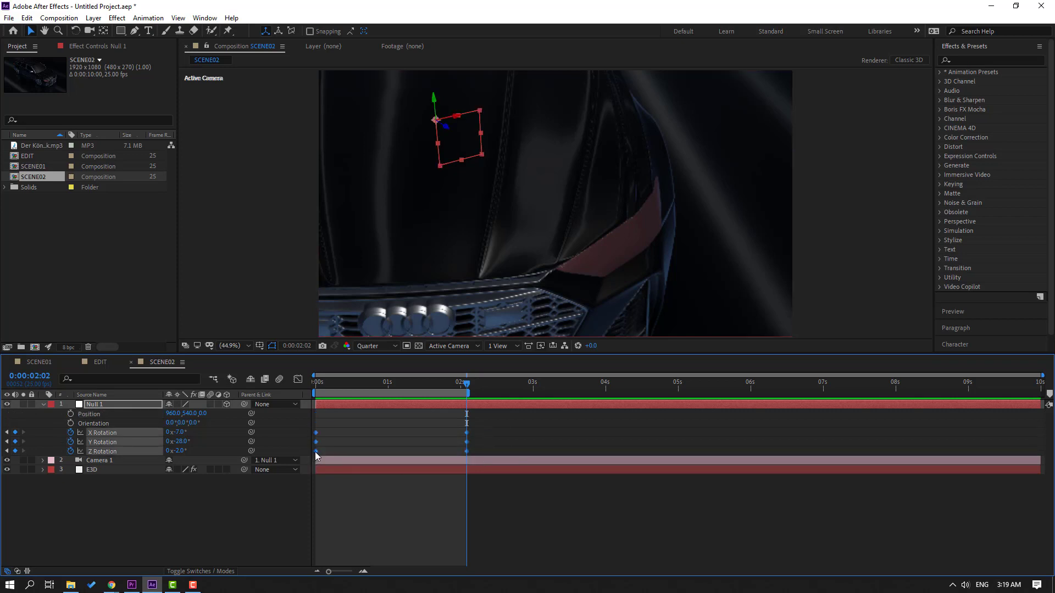
Easy Ease the Null 1 rotation keyframes and stretch their speed-graph influence so the orbit peaks early.
{"action": "right_click", "coordinate": [316, 456]}
{"action": "mouse_move", "coordinate": [380, 443]}
{"action": "left_click", "coordinate": [478, 407]}
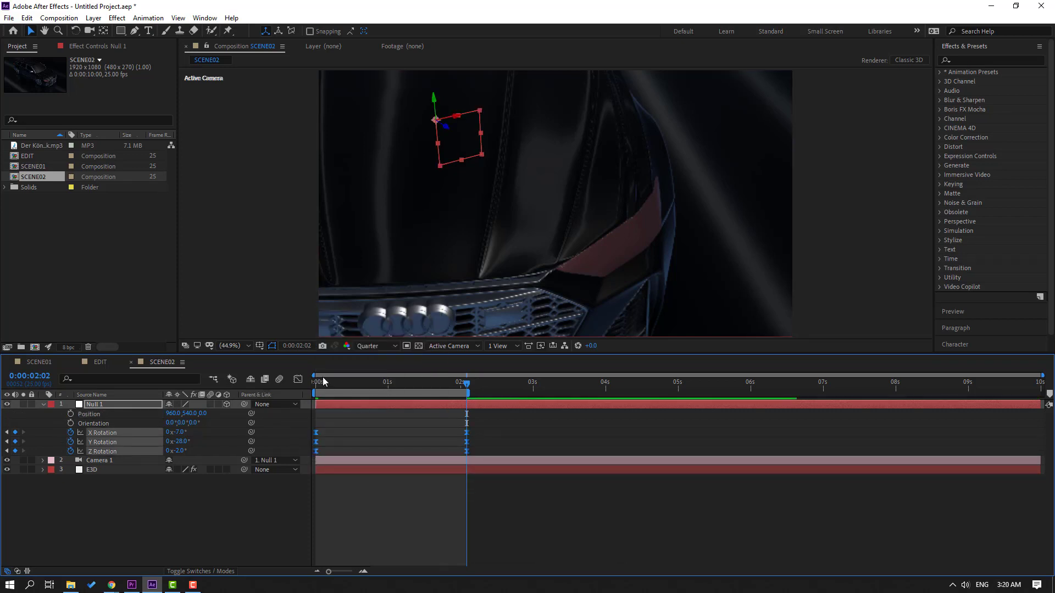
{"action": "key", "text": "shift+F3"}
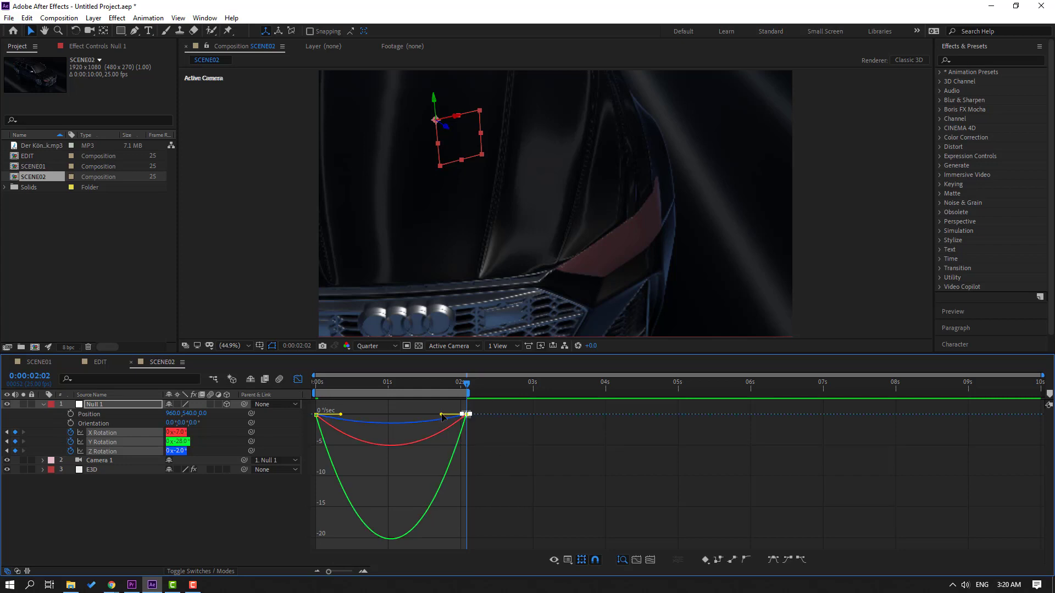
{"action": "left_click_drag", "start_coordinate": [442, 415], "coordinate": [402, 411]}
{"action": "key", "text": "space"}
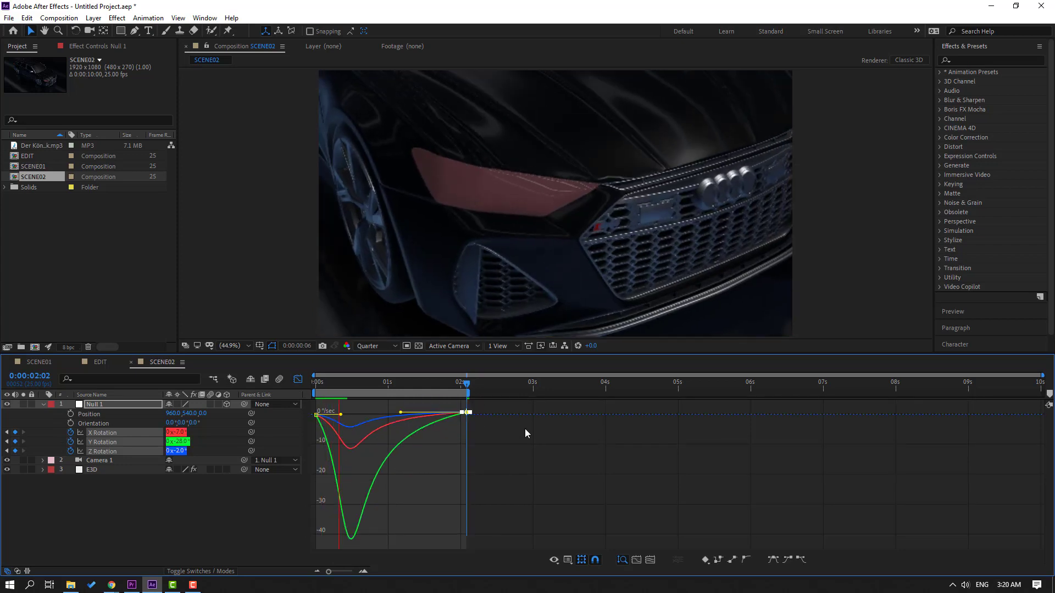
{"action": "key", "text": "space"}
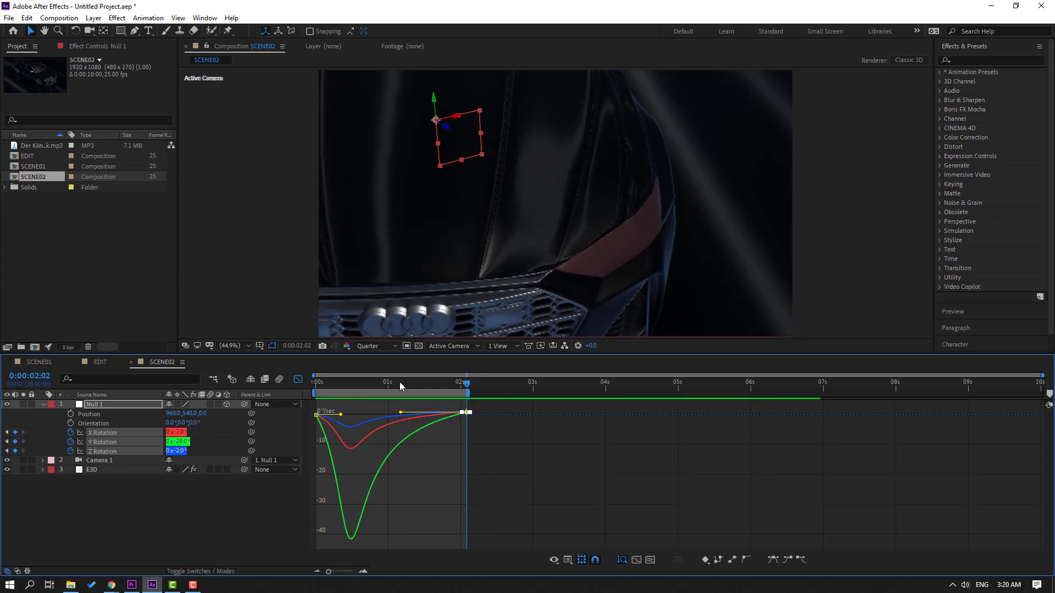
{"action": "key", "text": "Home"}
Keyframe Null 1's Position at the start and move it to a new value at 2:02.
{"action": "left_click", "coordinate": [297, 379]}
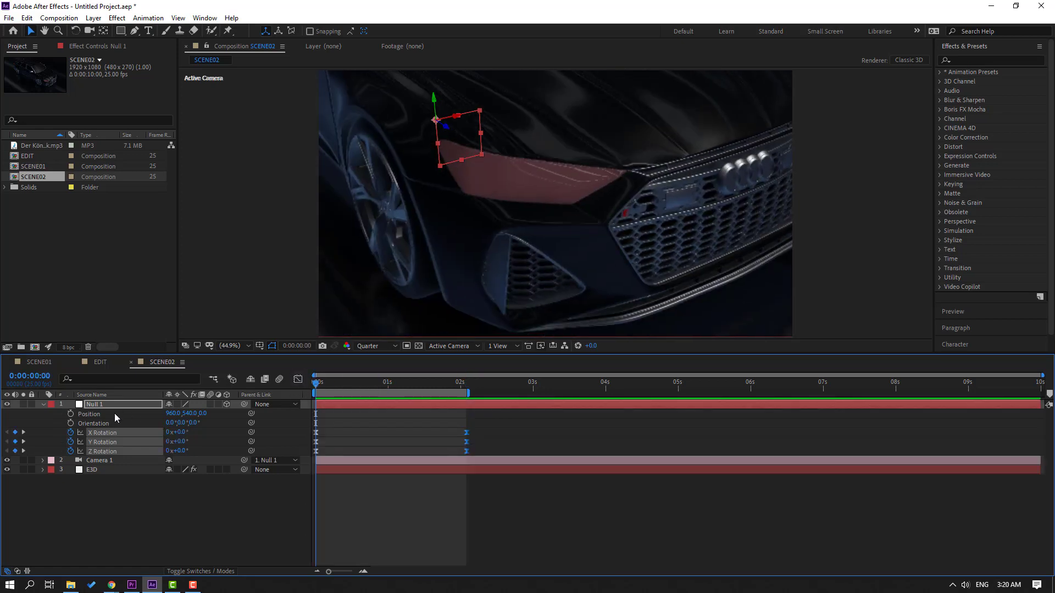
{"action": "left_click", "coordinate": [71, 415]}
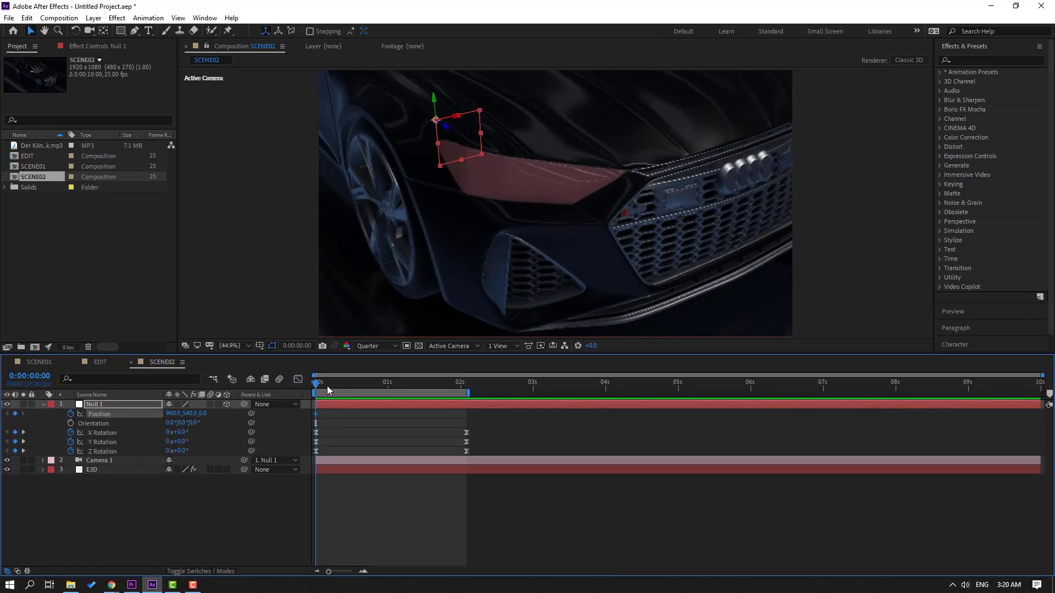
{"action": "left_click_drag", "start_coordinate": [327, 386], "coordinate": [467, 386]}
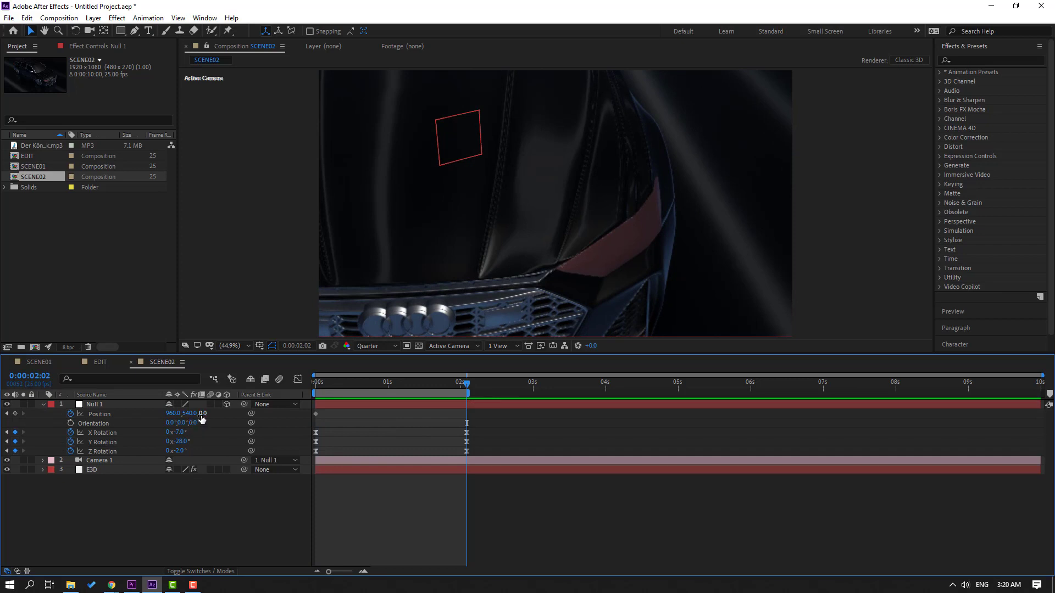
{"action": "left_click_drag", "start_coordinate": [203, 413], "coordinate": [274, 413]}
{"action": "mouse_move", "coordinate": [188, 413]}
{"action": "left_mouse_down"}
{"action": "mouse_move", "coordinate": [141, 414]}
{"action": "mouse_move", "coordinate": [353, 388]}
{"action": "left_mouse_up"}
{"action": "key", "text": "space"}
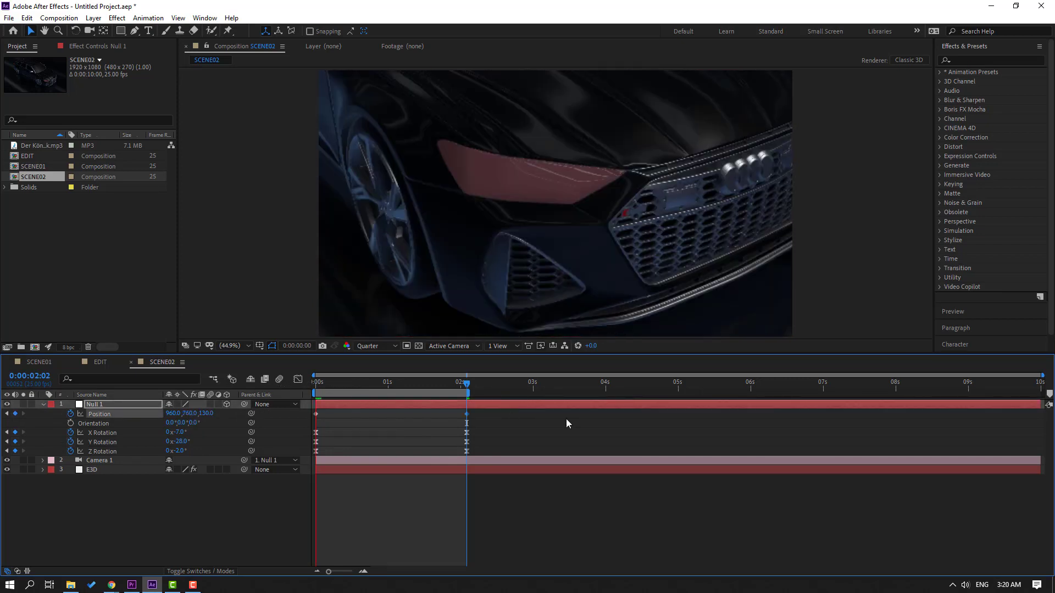
{"action": "key", "text": "space"}
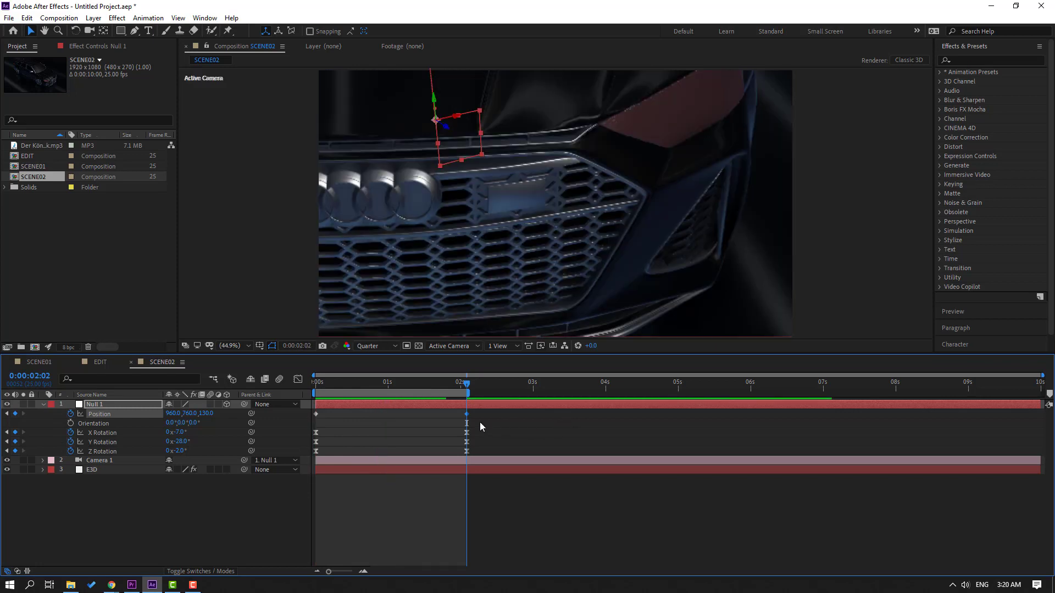
Easy Ease both Position keyframes and stretch the final keyframe's influence to about 80%.
{"action": "left_click_drag", "start_coordinate": [481, 426], "coordinate": [316, 418]}
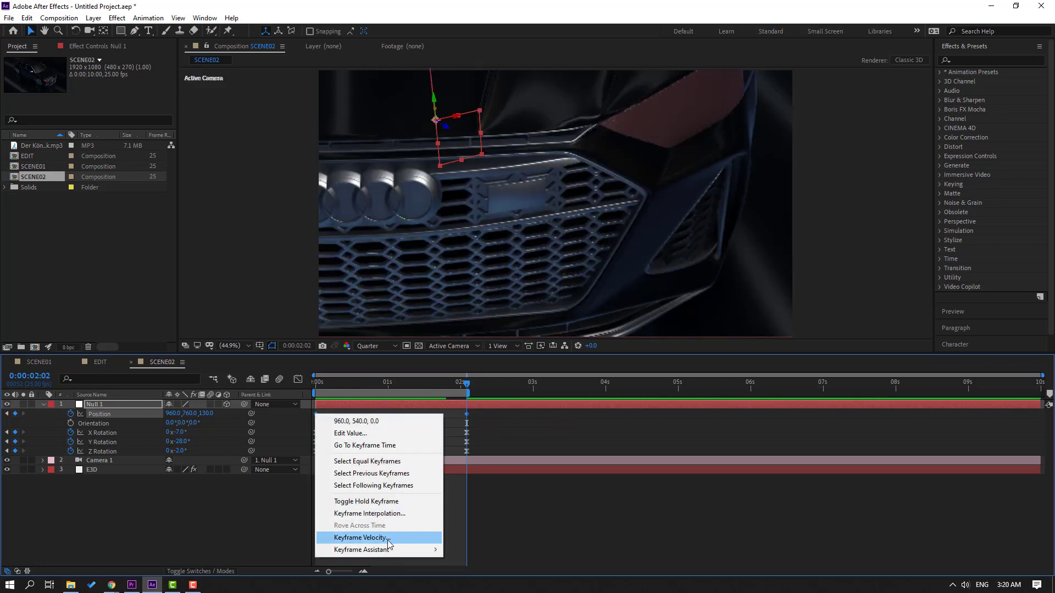
{"action": "mouse_move", "coordinate": [373, 549]}
{"action": "left_click", "coordinate": [473, 482]}
{"action": "left_click", "coordinate": [299, 380]}
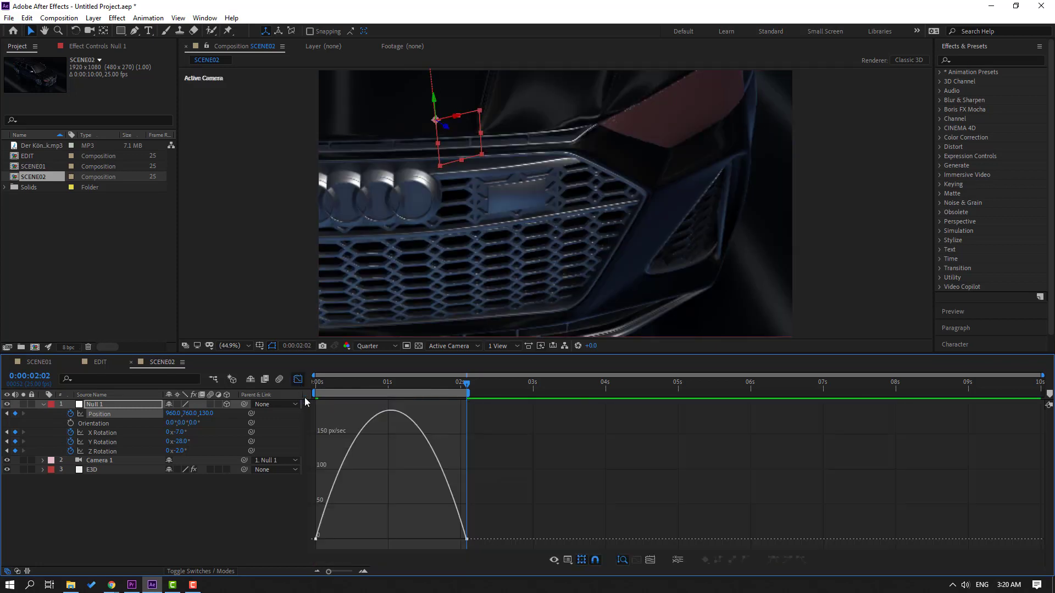
{"action": "left_click_drag", "start_coordinate": [440, 540], "coordinate": [407, 539]}
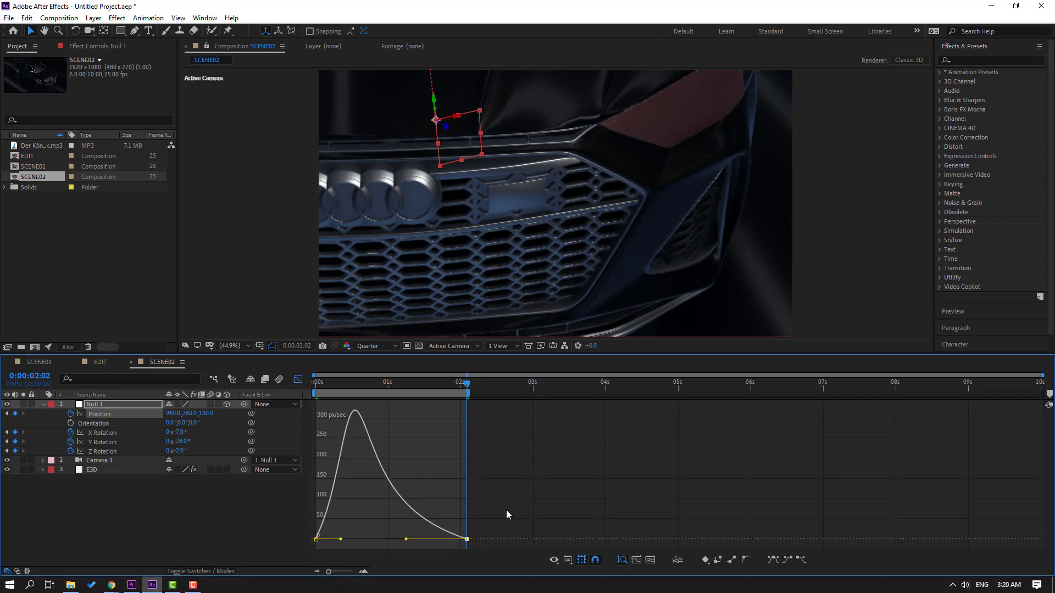
{"action": "key", "text": "space"}
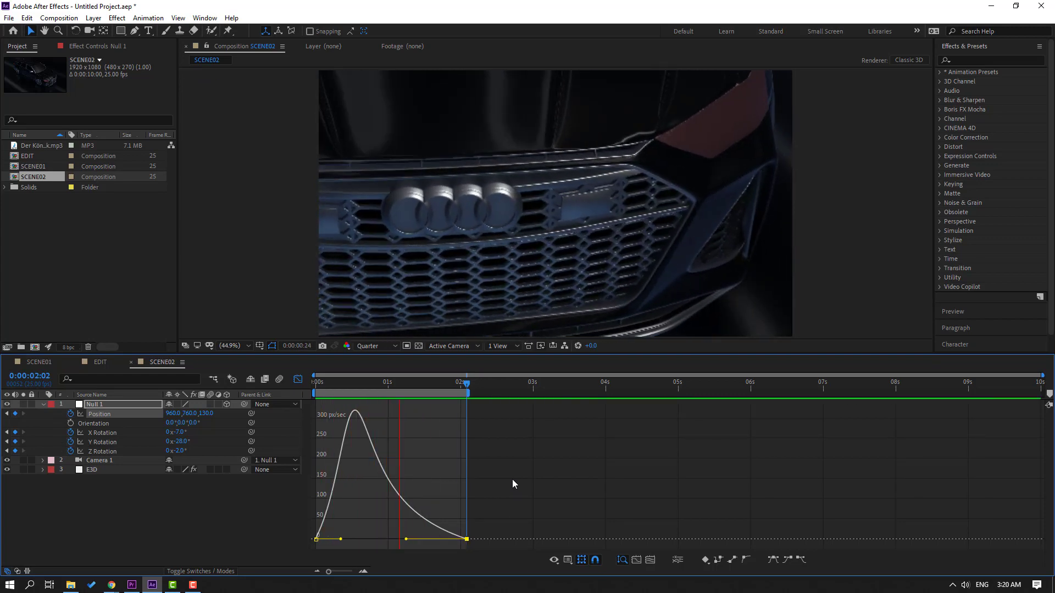
{"action": "key", "text": "space"}
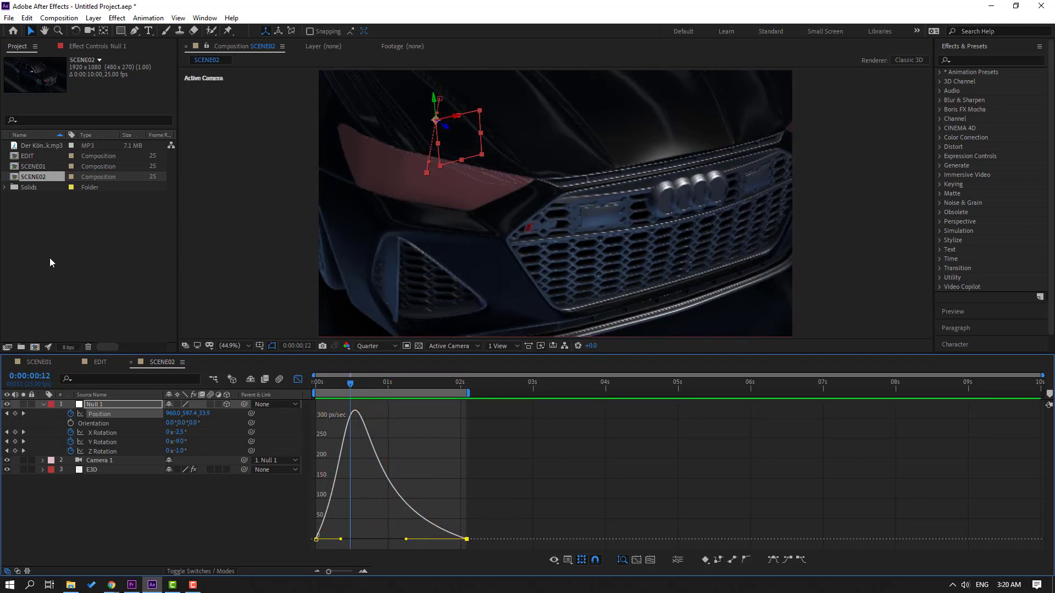
Duplicate the SCENE02 composition as SCENE03.
{"action": "left_click", "coordinate": [43, 231]}
{"action": "left_click", "coordinate": [31, 180]}
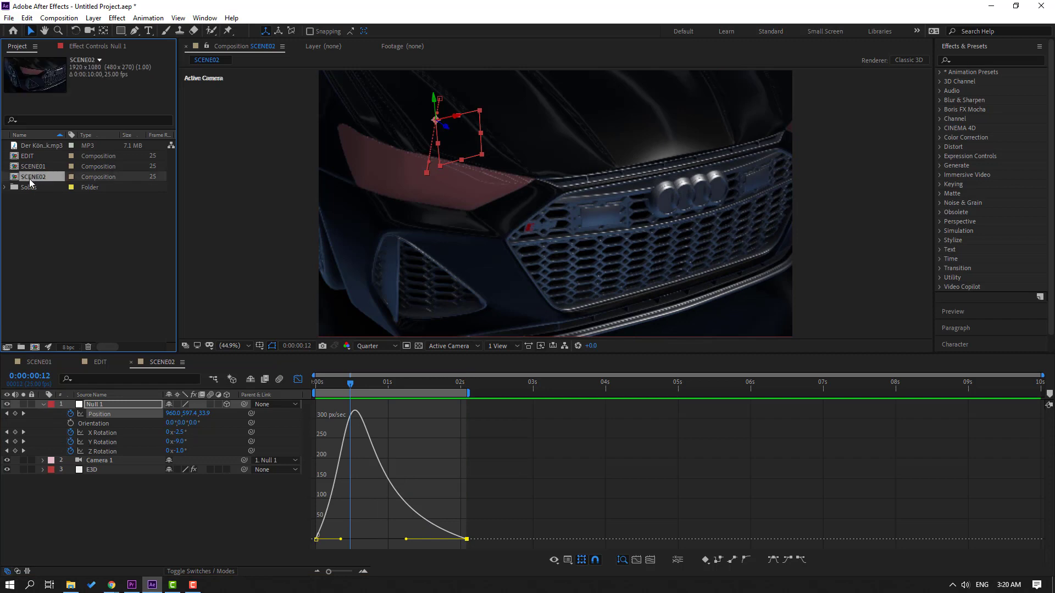
{"action": "key", "text": "ctrl+d"}
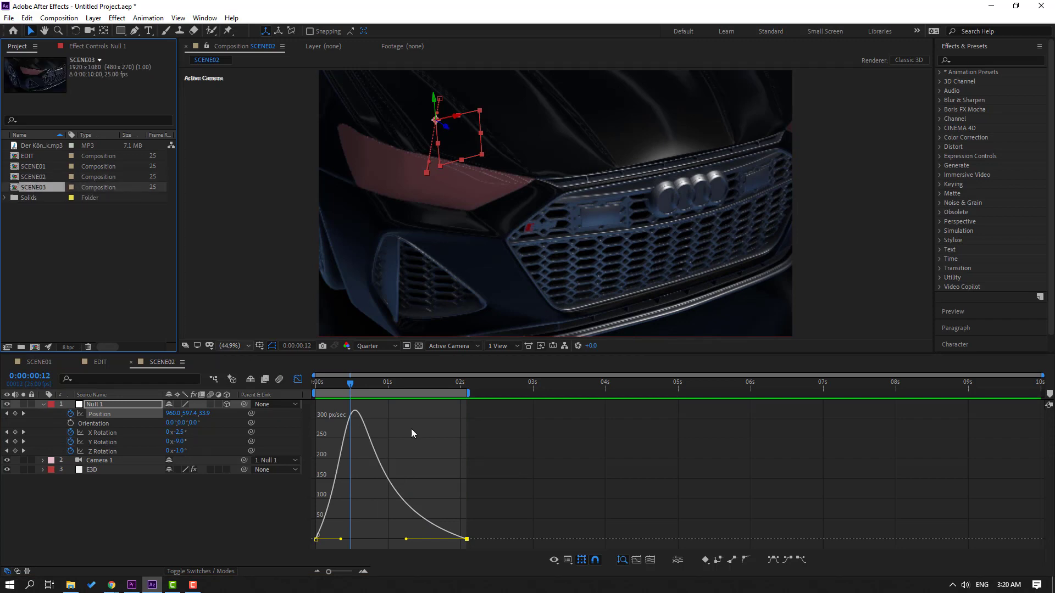
Trim SCENE02 to its 2-second work area, preview it, and switch to the EDIT comp.
{"action": "left_click_drag", "start_coordinate": [349, 387], "coordinate": [341, 386]}
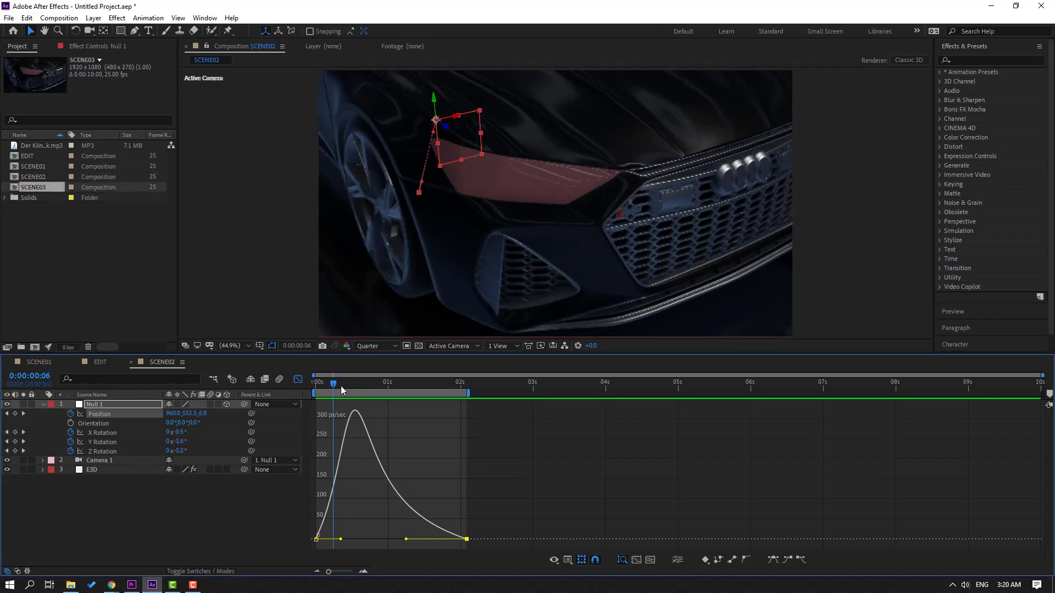
{"action": "left_click", "coordinate": [298, 380]}
{"action": "right_click", "coordinate": [404, 394]}
{"action": "left_click", "coordinate": [448, 425]}
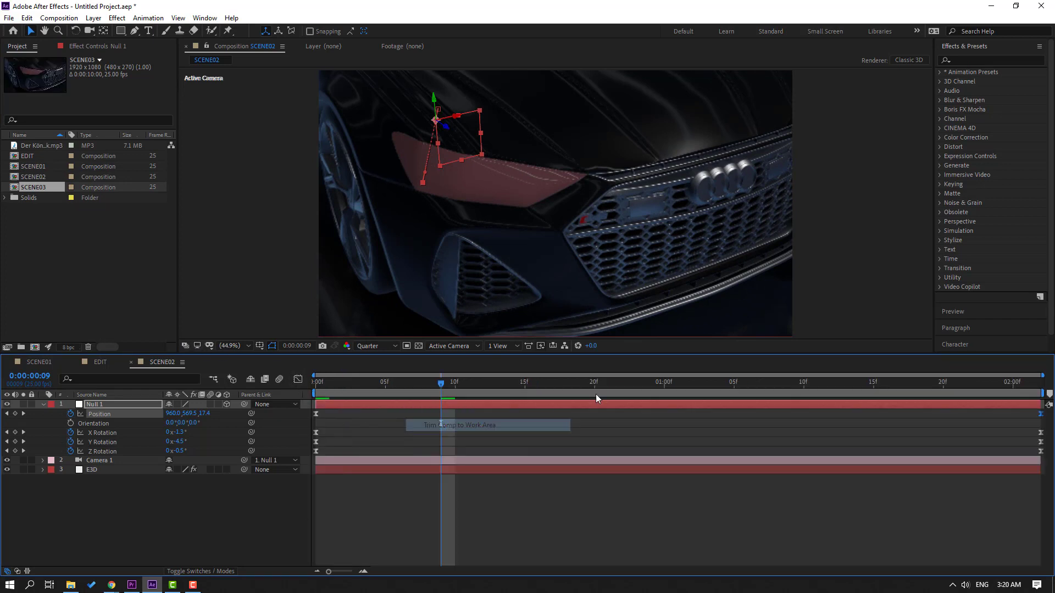
{"action": "key", "text": "space"}
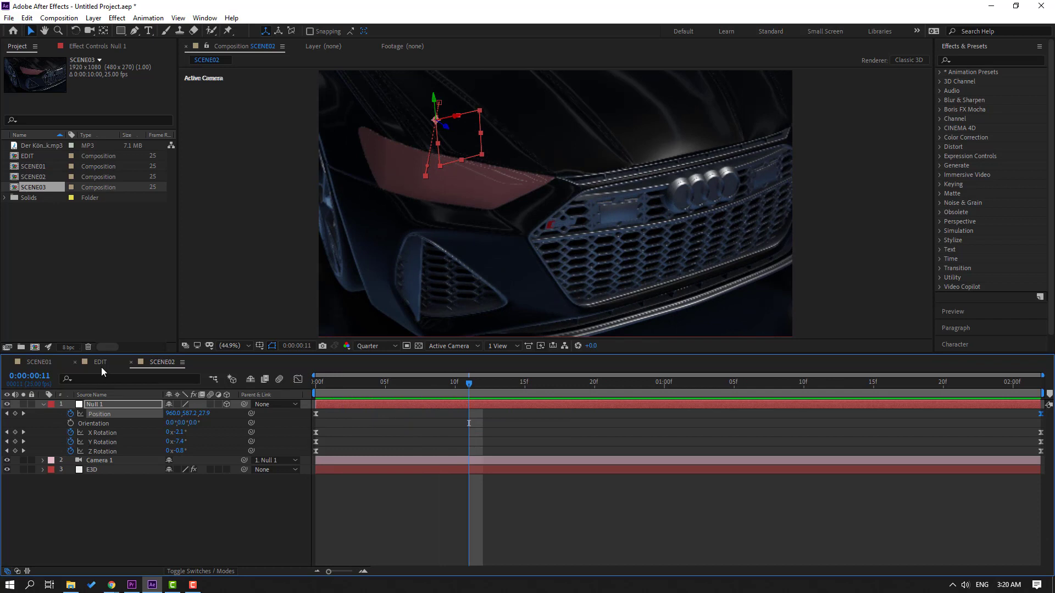
{"action": "left_click", "coordinate": [101, 366]}
Add SCENE02 to EDIT above SCENE01 at about 2.4 s and set preview resolution to Quarter.
{"action": "left_click", "coordinate": [36, 177]}
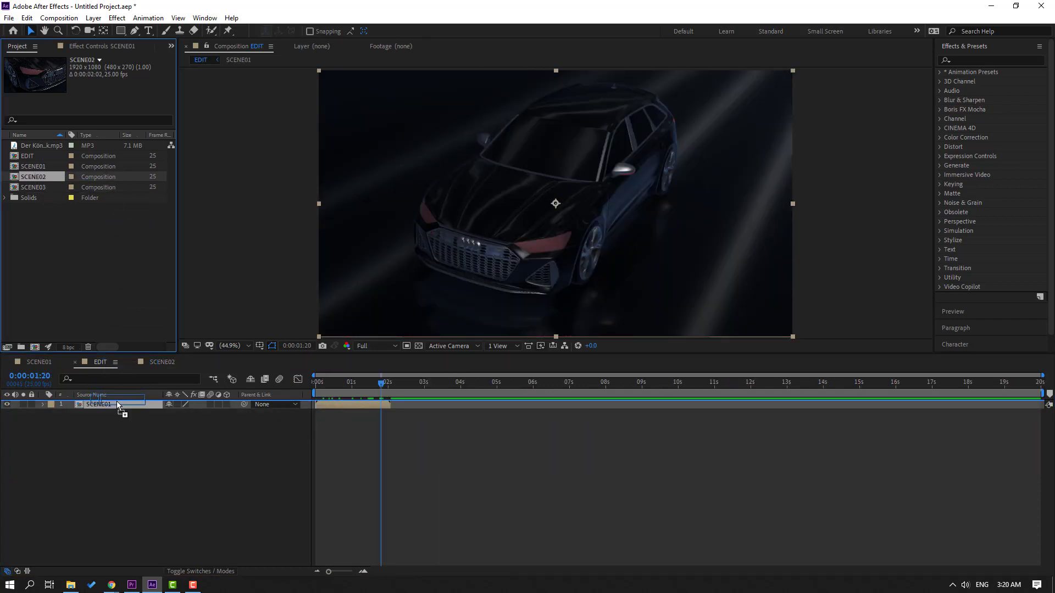
{"action": "left_click_drag", "start_coordinate": [117, 400], "coordinate": [116, 403]}
{"action": "left_click_drag", "start_coordinate": [362, 406], "coordinate": [416, 411]}
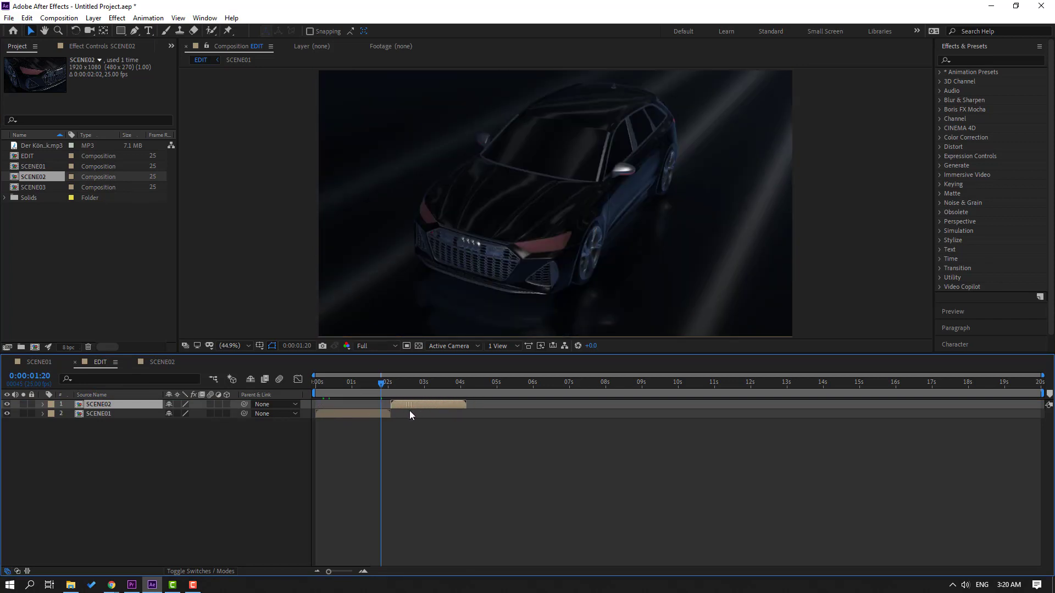
{"action": "key", "text": "space"}
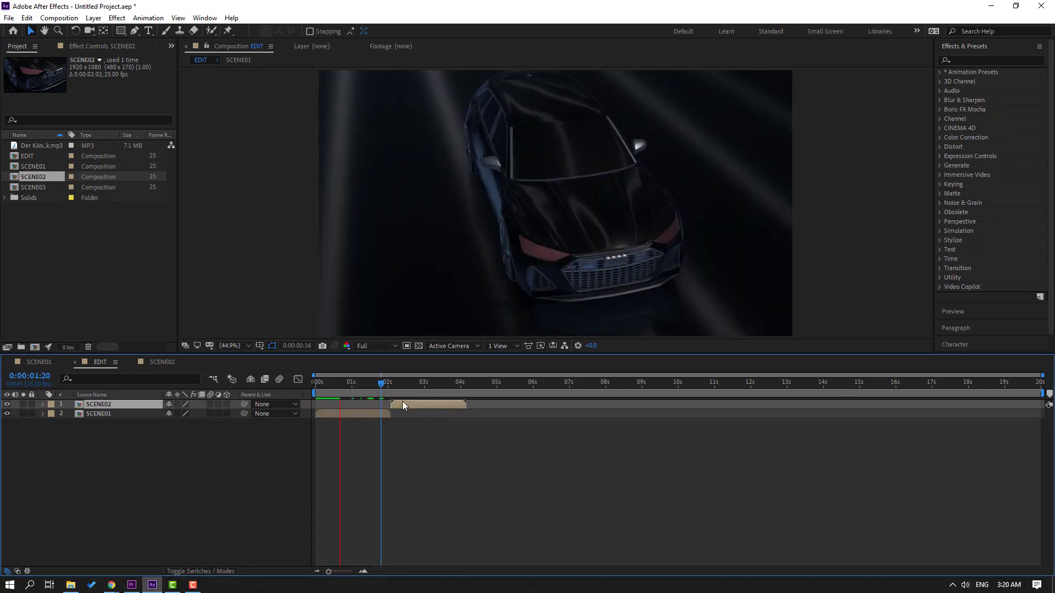
{"action": "left_click", "coordinate": [374, 345]}
{"action": "left_click", "coordinate": [379, 394]}
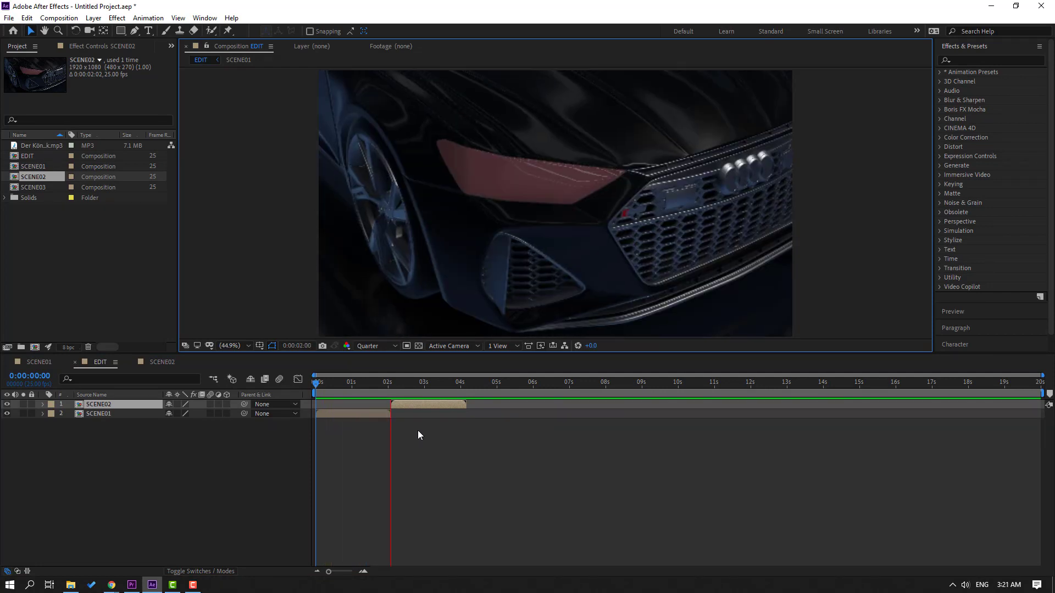
Time-reverse the SCENE02 layer and butt its start against SCENE01's end.
{"action": "left_click_drag", "start_coordinate": [345, 386], "coordinate": [422, 385]}
{"action": "right_click", "coordinate": [404, 405]}
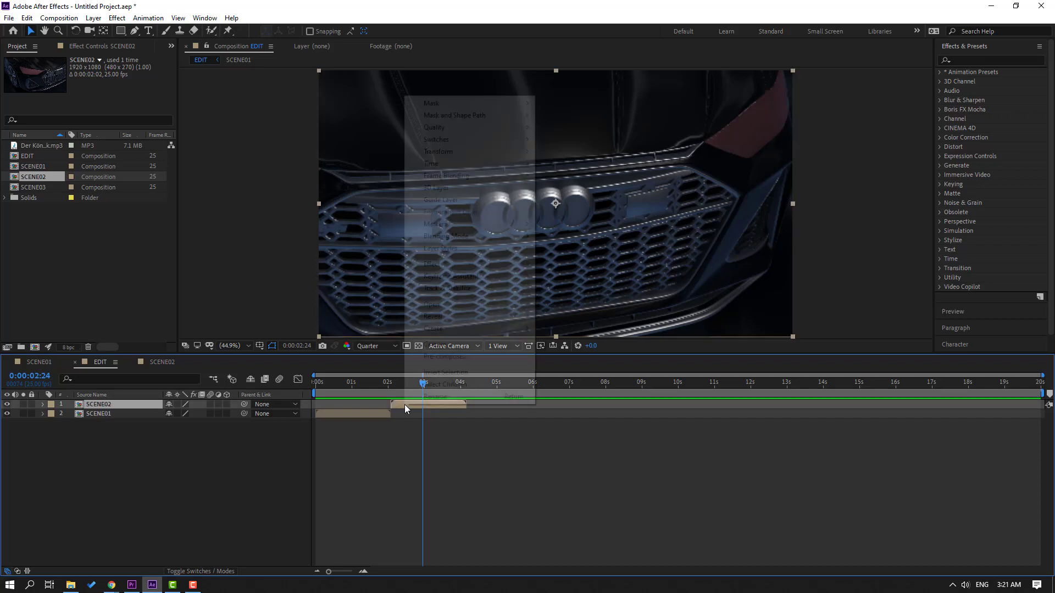
{"action": "mouse_move", "coordinate": [501, 156]}
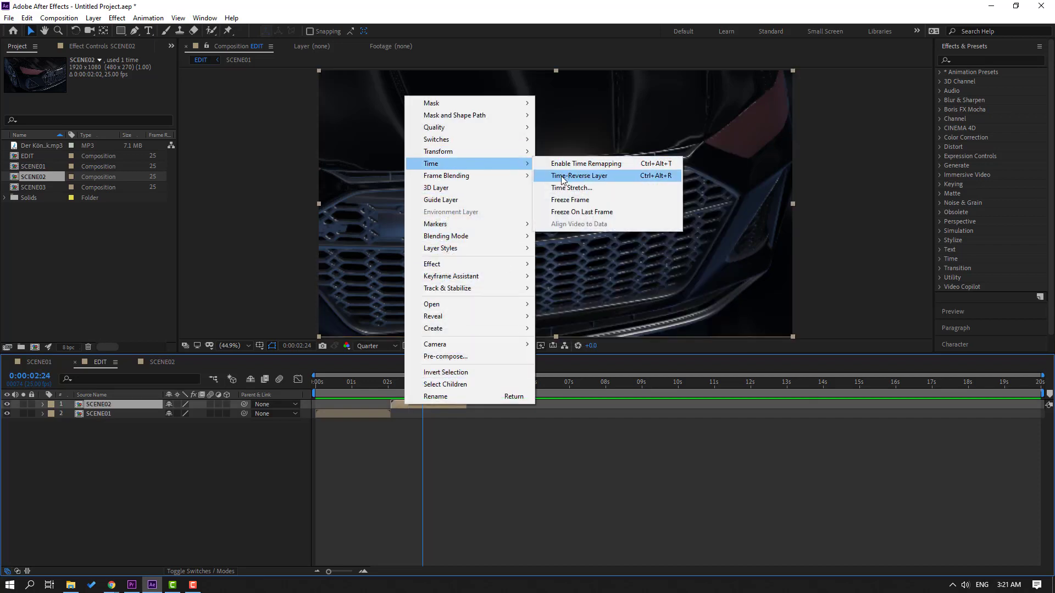
{"action": "left_click", "coordinate": [574, 176]}
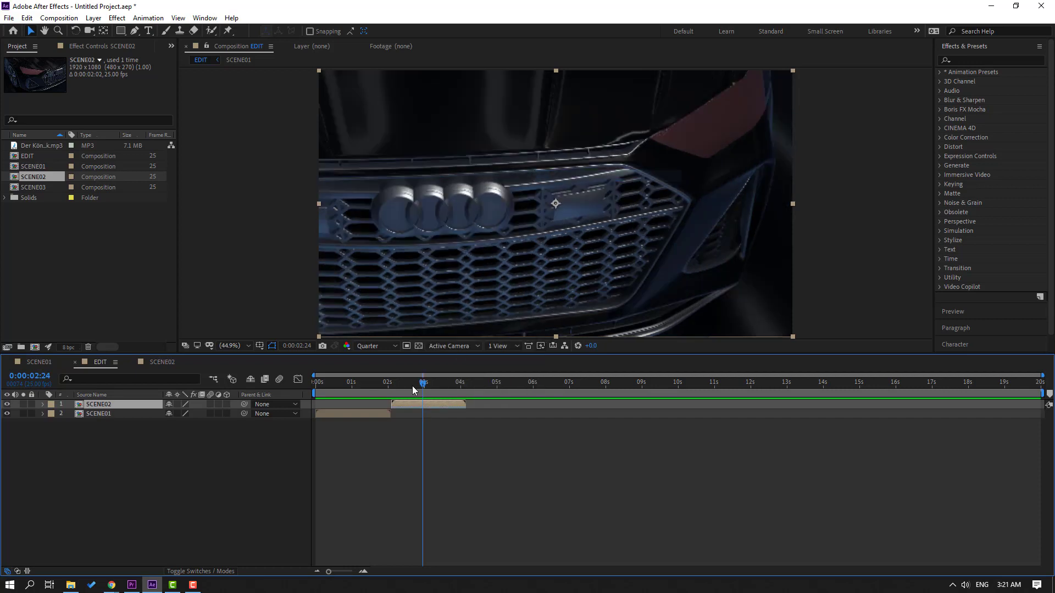
{"action": "mouse_move", "coordinate": [412, 386]}
{"action": "left_mouse_down"}
{"action": "mouse_move", "coordinate": [428, 387]}
{"action": "mouse_move", "coordinate": [424, 413]}
{"action": "mouse_move", "coordinate": [403, 404]}
{"action": "left_mouse_up"}
{"action": "mouse_move", "coordinate": [323, 384]}
{"action": "left_mouse_down"}
{"action": "mouse_move", "coordinate": [361, 387]}
{"action": "mouse_move", "coordinate": [364, 419]}
{"action": "mouse_move", "coordinate": [374, 406]}
{"action": "mouse_move", "coordinate": [361, 383]}
{"action": "left_mouse_up"}
{"action": "left_click", "coordinate": [390, 416]}
{"action": "key", "text": "space"}
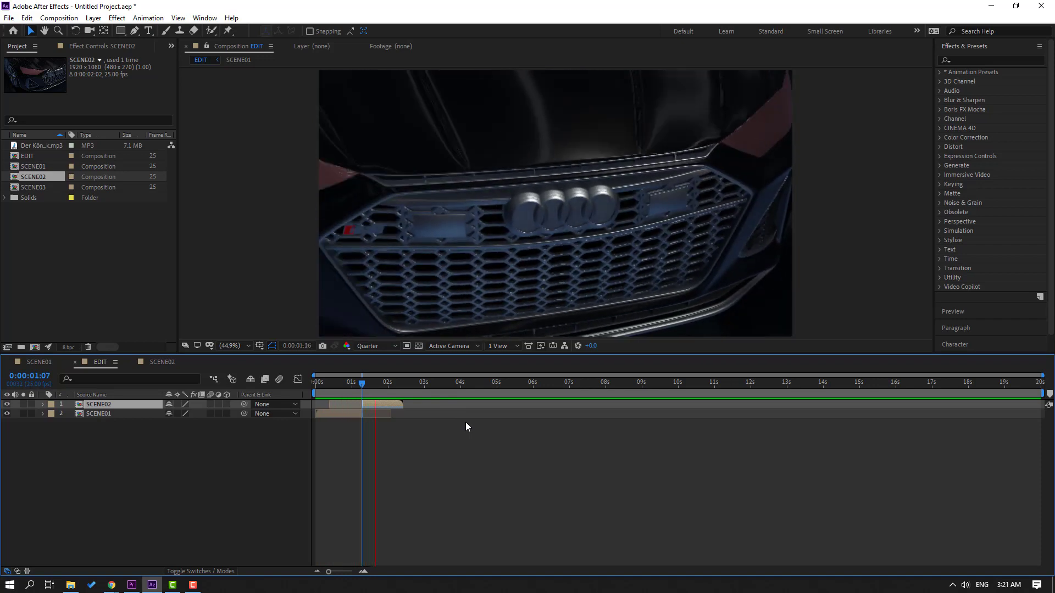
Add the Der König music as a third layer in EDIT and show its waveform.
{"action": "left_click", "coordinate": [372, 383]}
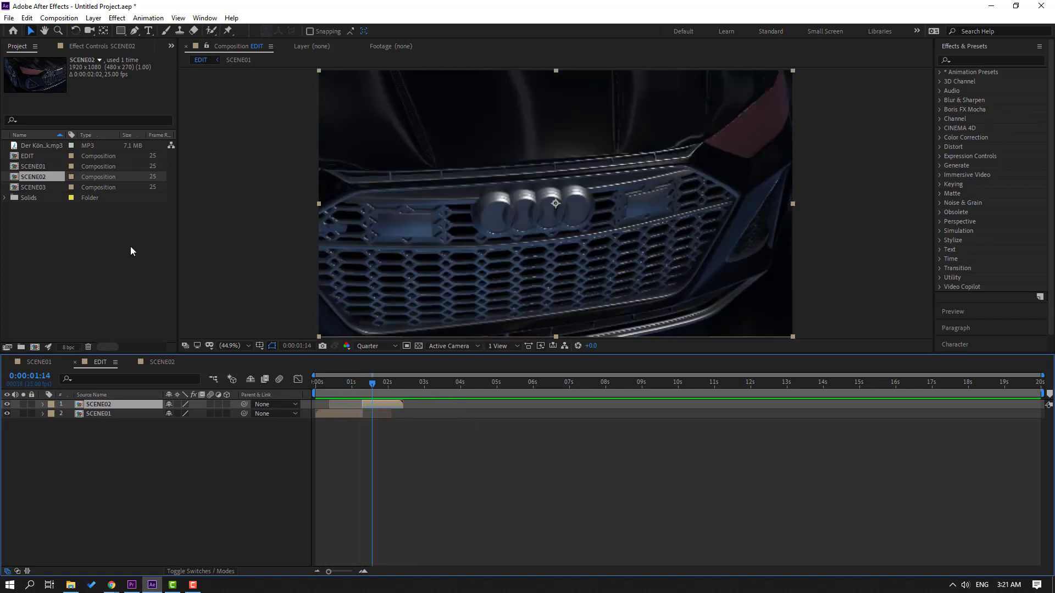
{"action": "left_click", "coordinate": [44, 146]}
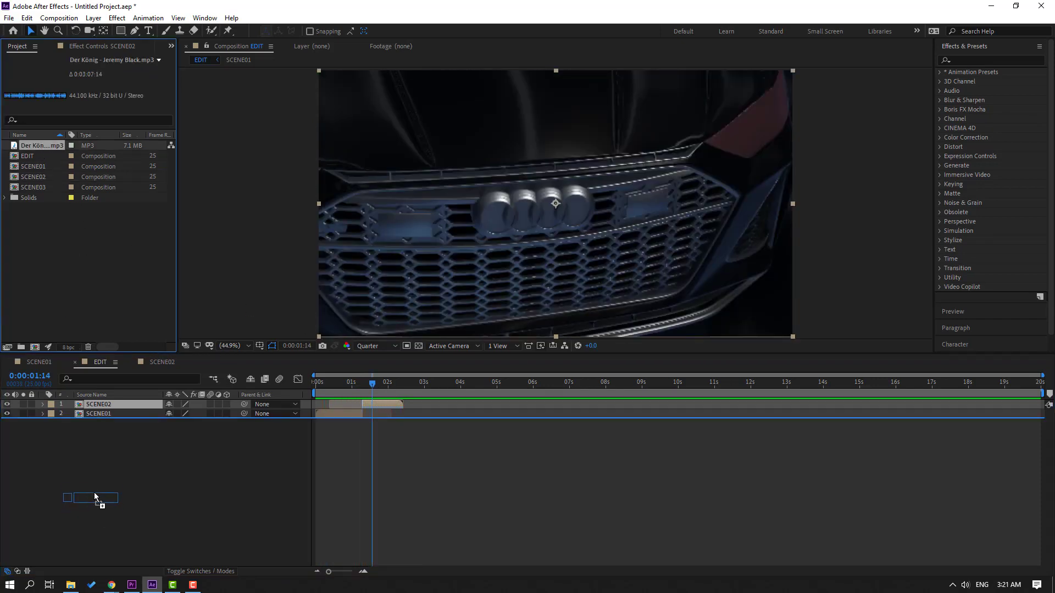
{"action": "left_click_drag", "start_coordinate": [41, 151], "coordinate": [94, 492]}
{"action": "key", "text": "space"}
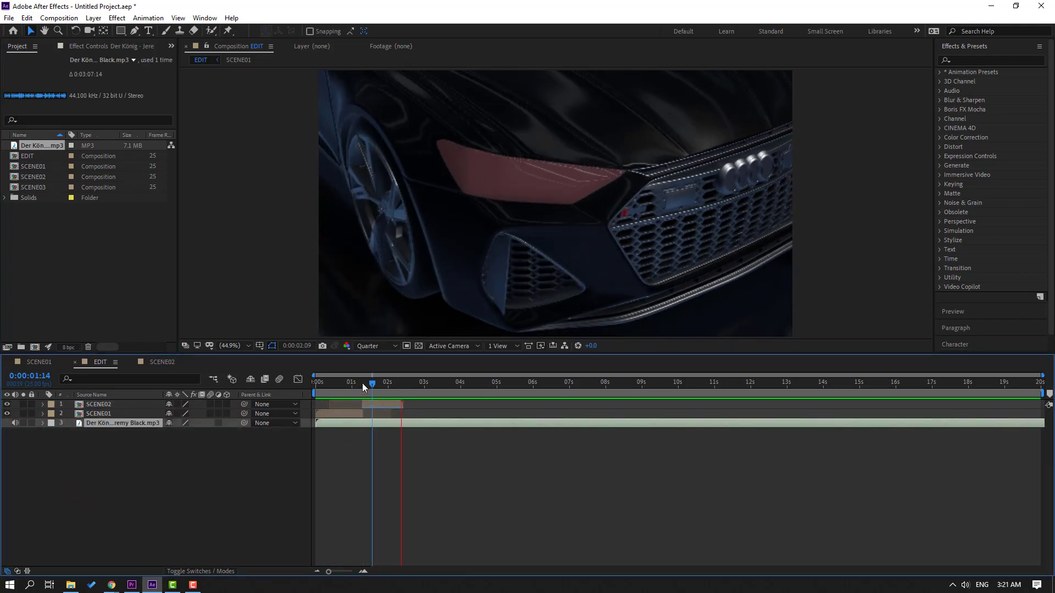
{"action": "left_click", "coordinate": [354, 382]}
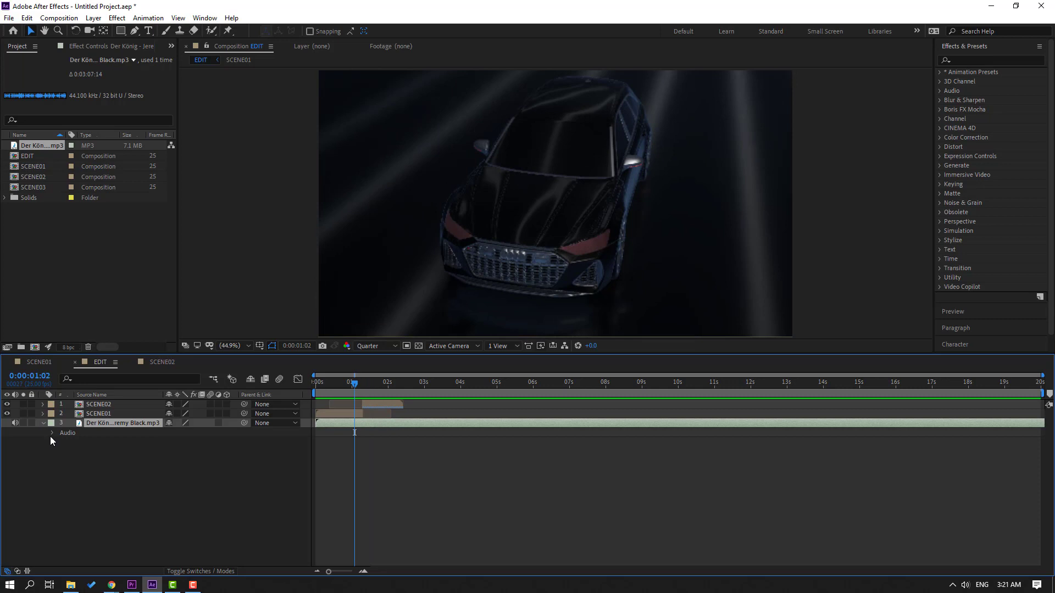
{"action": "left_click", "coordinate": [52, 433]}
{"action": "left_click", "coordinate": [59, 457]}
{"action": "left_click", "coordinate": [61, 452]}
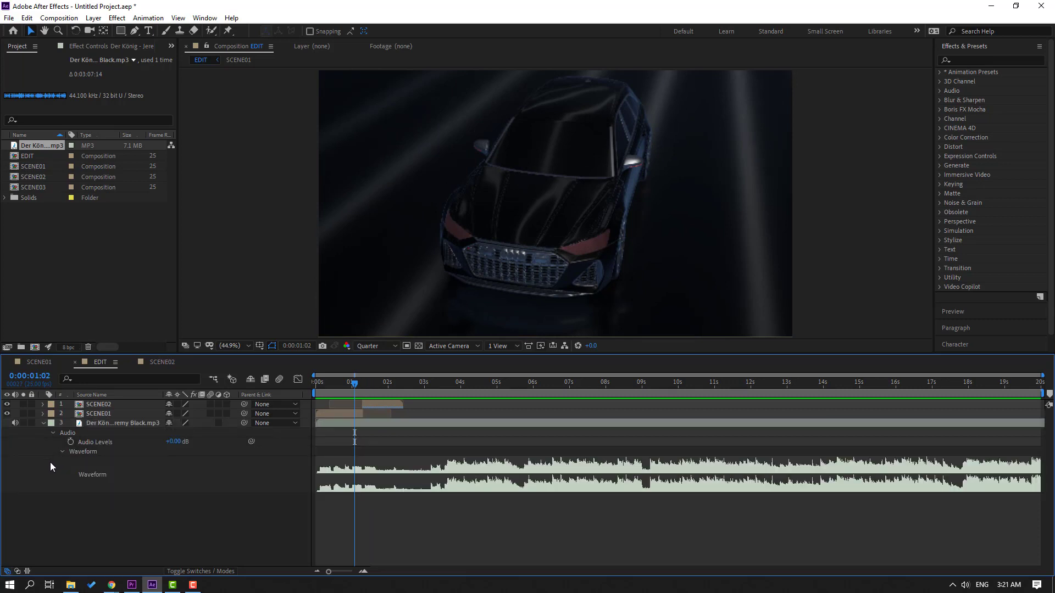
Scrub and preview the music to find the cue point at 3:13.
{"action": "left_click_drag", "start_coordinate": [426, 388], "coordinate": [703, 387]}
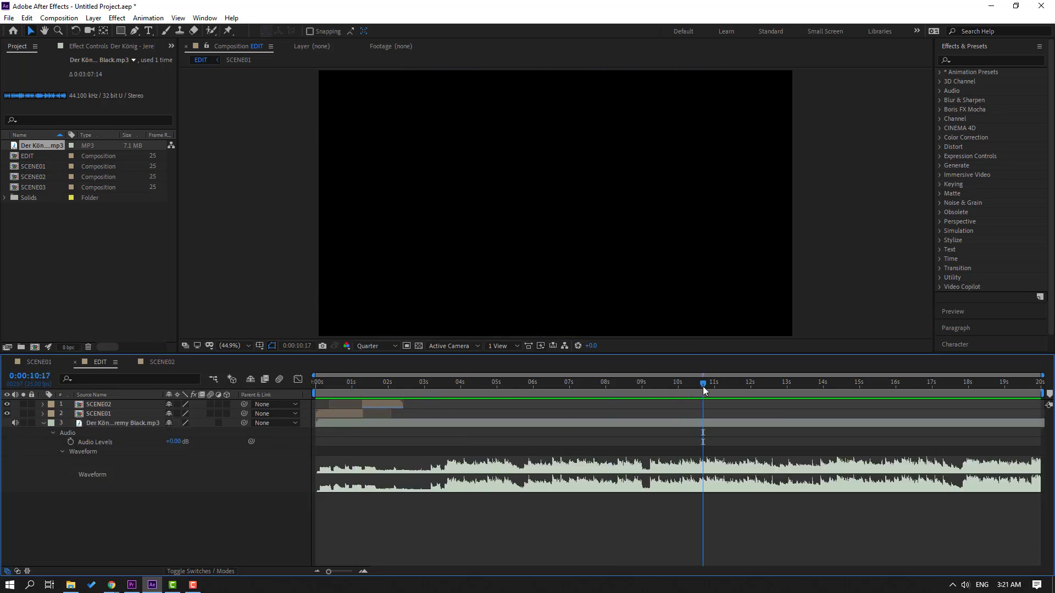
{"action": "key", "text": "space"}
{"action": "left_click", "coordinate": [433, 386]}
{"action": "left_click", "coordinate": [441, 387]}
{"action": "left_click_drag", "start_coordinate": [441, 387], "coordinate": [395, 389]}
{"action": "key", "text": "space"}
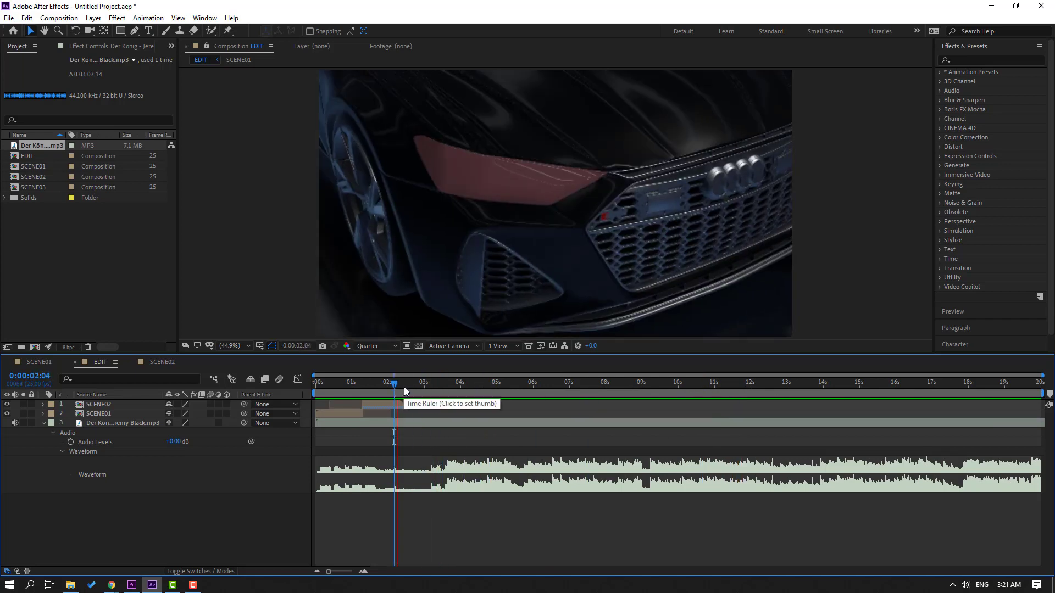
{"action": "left_click_drag", "start_coordinate": [430, 383], "coordinate": [441, 383]}
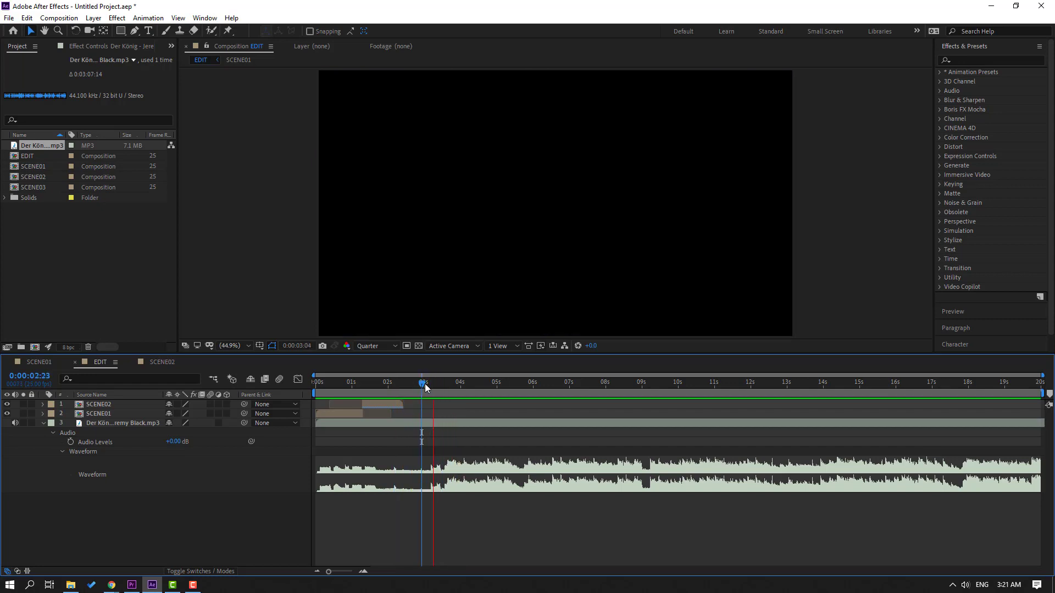
{"action": "left_click", "coordinate": [443, 384]}
Trim the music to begin at 3:13, shift it to start near 0 s, and preview.
{"action": "left_click_drag", "start_coordinate": [315, 425], "coordinate": [444, 423]}
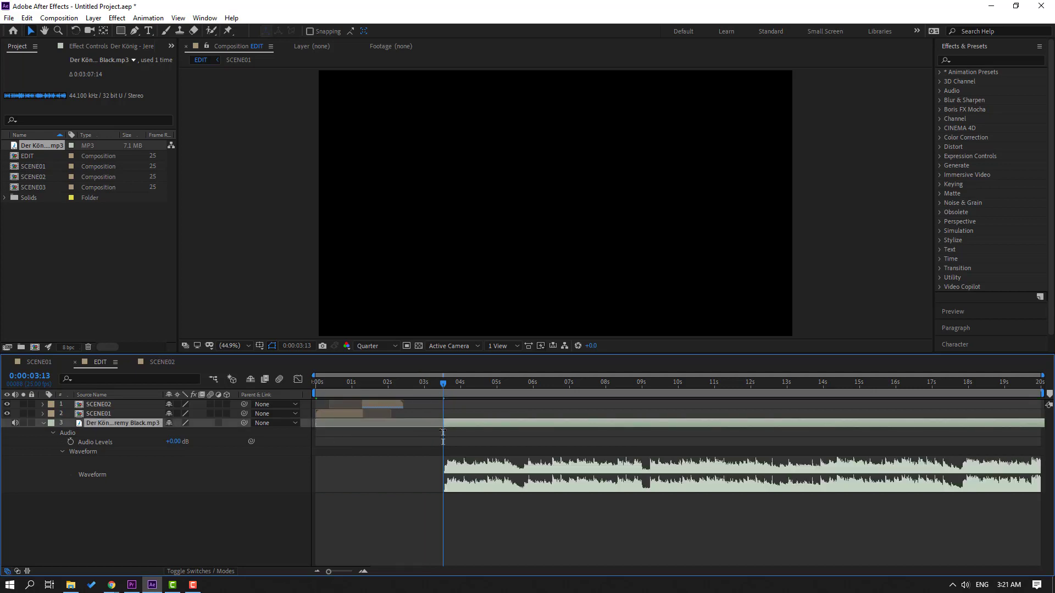
{"action": "left_click", "coordinate": [45, 423]}
{"action": "left_click_drag", "start_coordinate": [475, 425], "coordinate": [348, 427]}
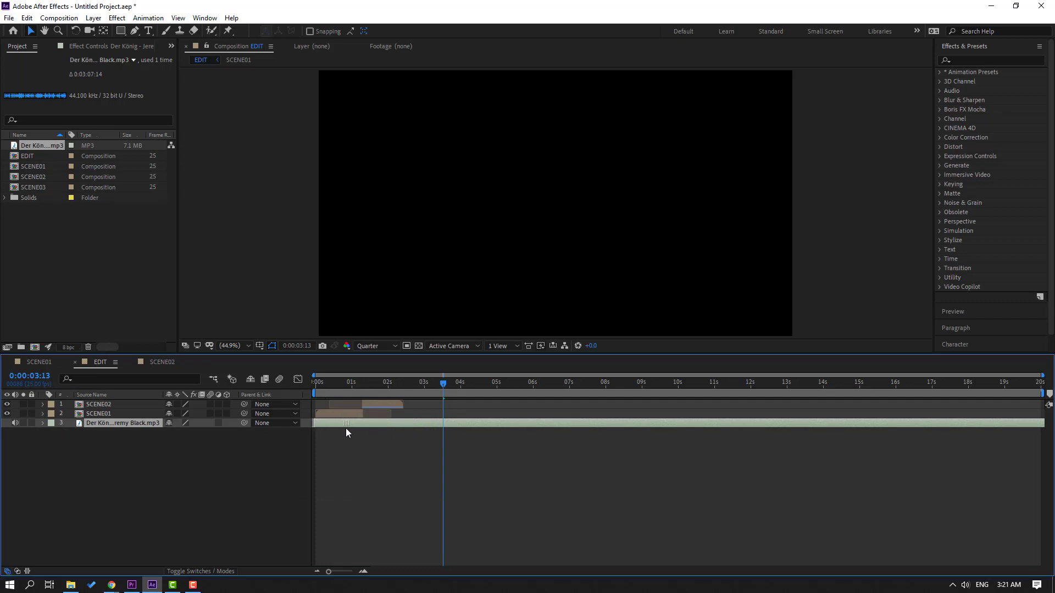
{"action": "key", "text": "space"}
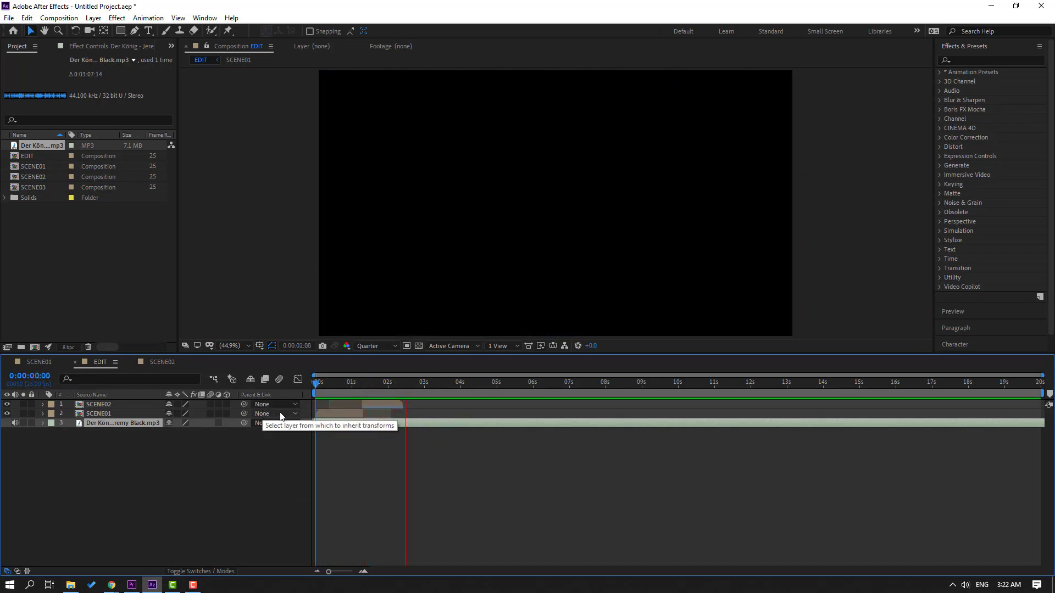
{"action": "left_click", "coordinate": [386, 381]}
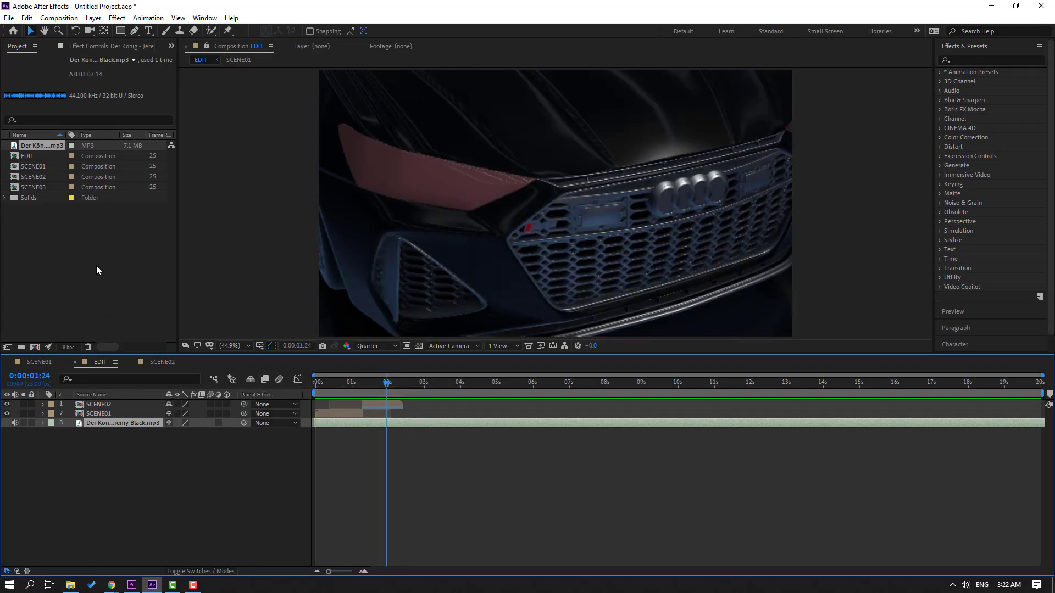
Open SCENE03 and clear Null 1's old Position, X Rotation and Y Rotation keyframes.
{"action": "double_click", "coordinate": [34, 188]}
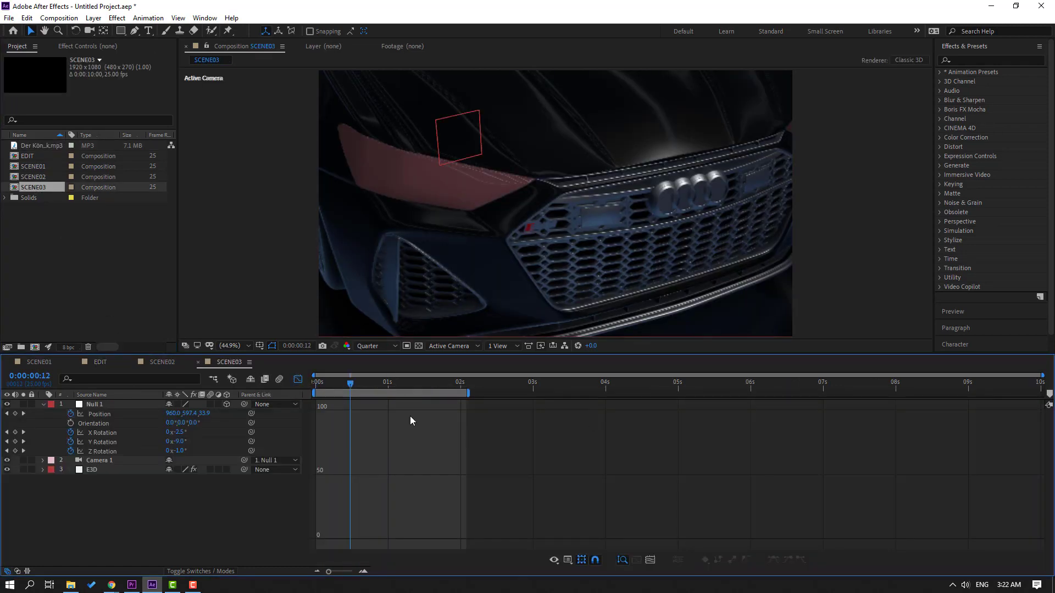
{"action": "left_click", "coordinate": [297, 379]}
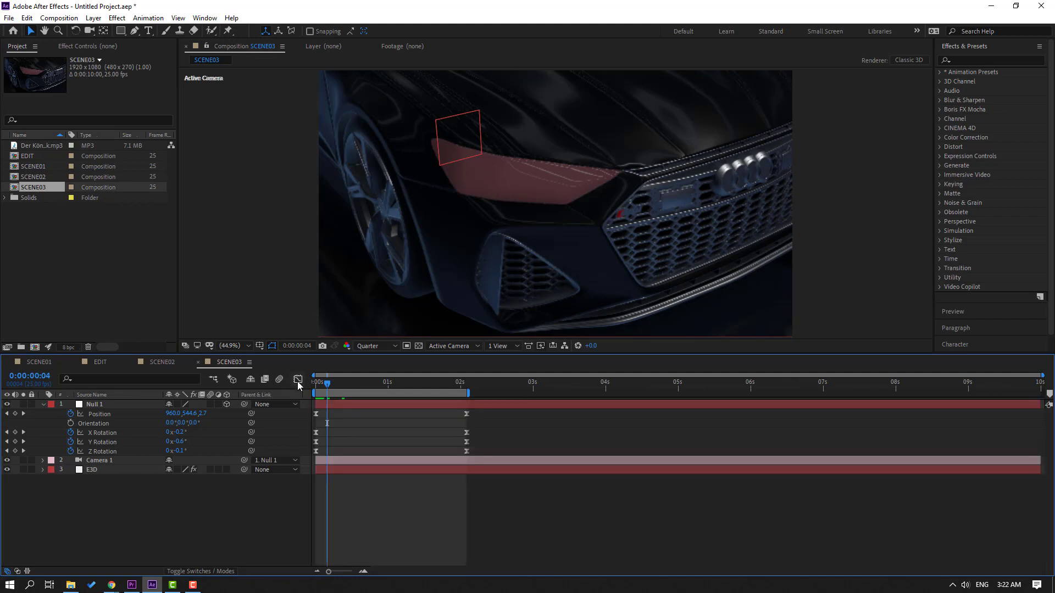
{"action": "left_click_drag", "start_coordinate": [326, 383], "coordinate": [313, 385]}
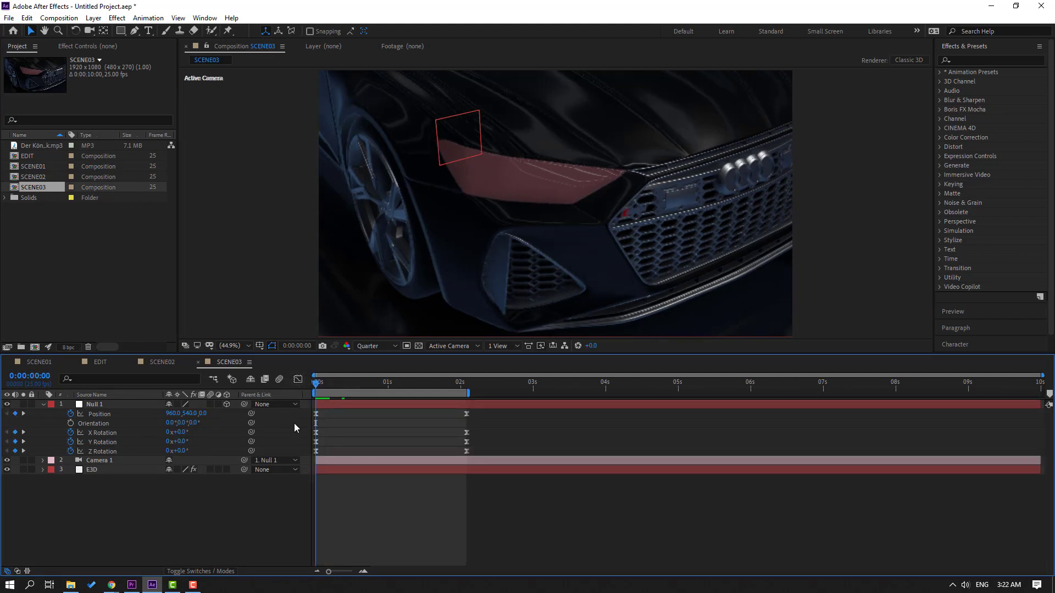
{"action": "left_click", "coordinate": [70, 414]}
{"action": "left_click", "coordinate": [70, 432]}
{"action": "left_click", "coordinate": [71, 442]}
{"action": "left_click", "coordinate": [66, 522]}
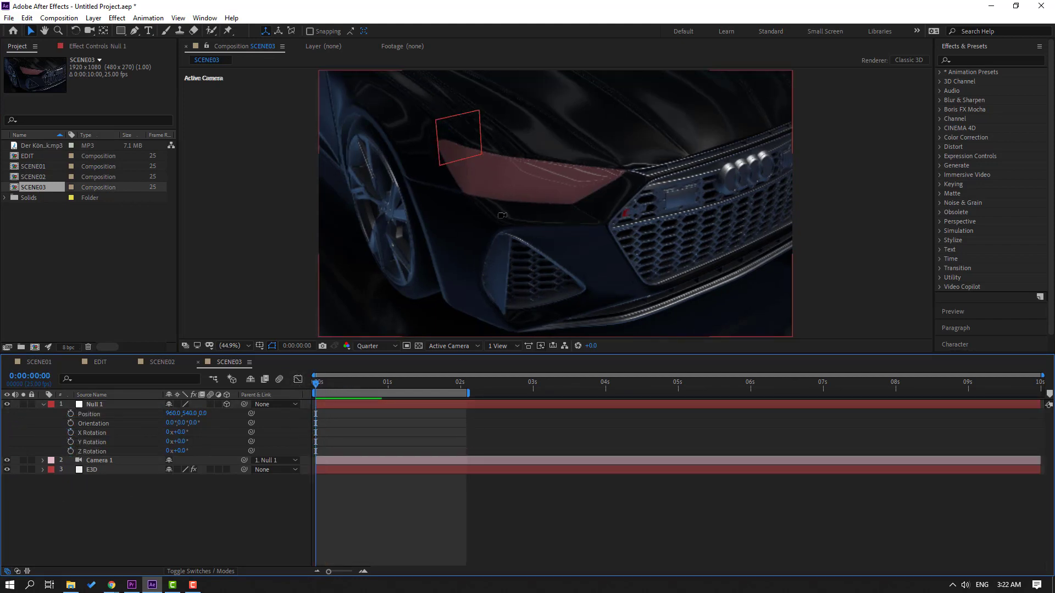
Orbit and pan the camera to a top-down view of the Audi's hood.
{"action": "left_click_drag", "start_coordinate": [569, 145], "coordinate": [396, 350]}
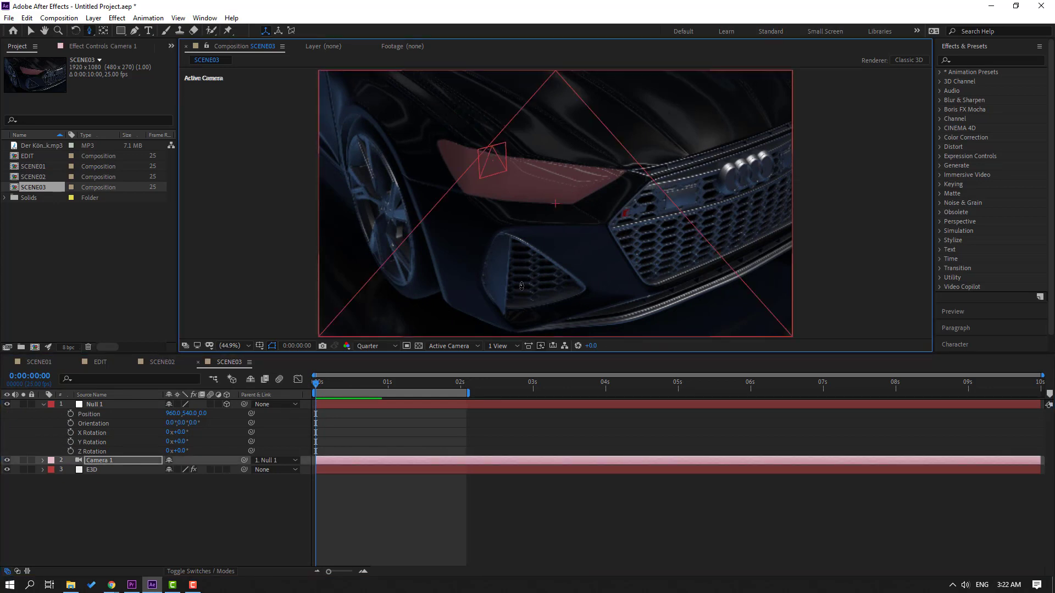
{"action": "mouse_move", "coordinate": [529, 210]}
{"action": "left_mouse_down"}
{"action": "mouse_move", "coordinate": [647, 173]}
{"action": "mouse_move", "coordinate": [571, 187]}
{"action": "mouse_move", "coordinate": [557, 241]}
{"action": "left_mouse_up"}
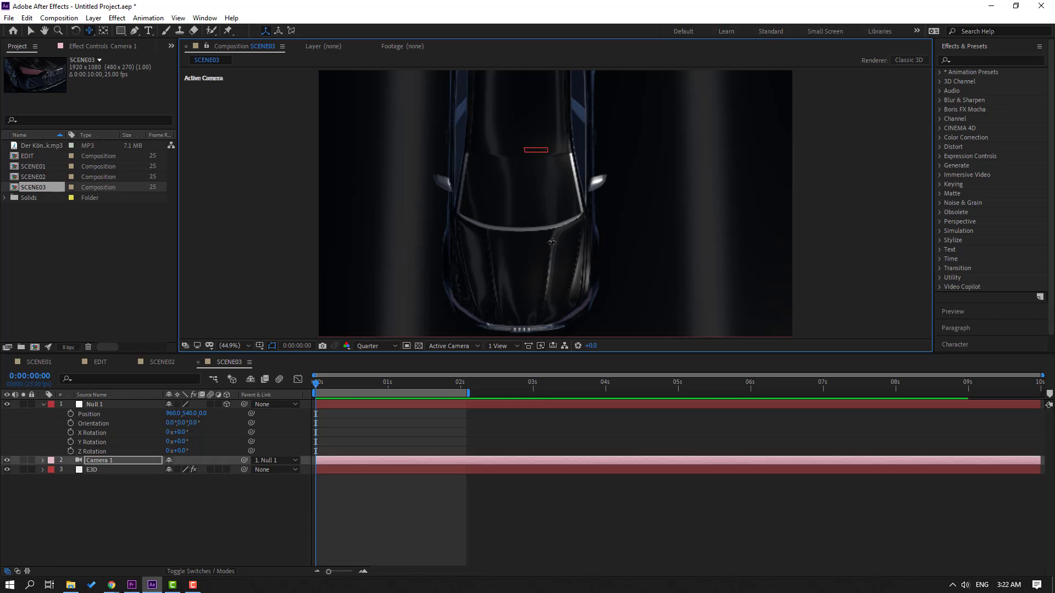
{"action": "left_click_drag", "start_coordinate": [554, 242], "coordinate": [558, 192]}
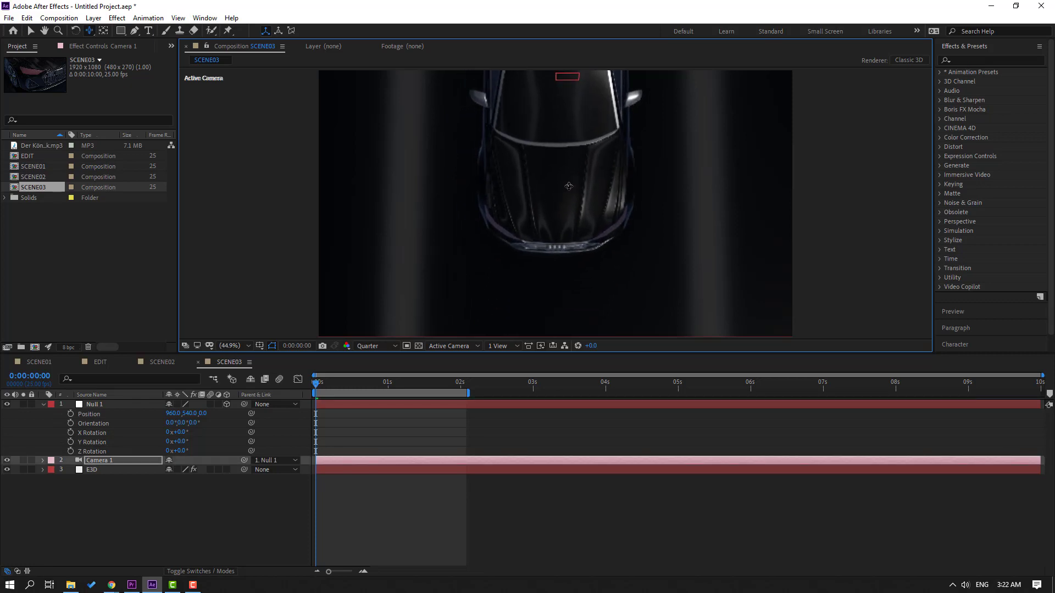
{"action": "left_click", "coordinate": [305, 387]}
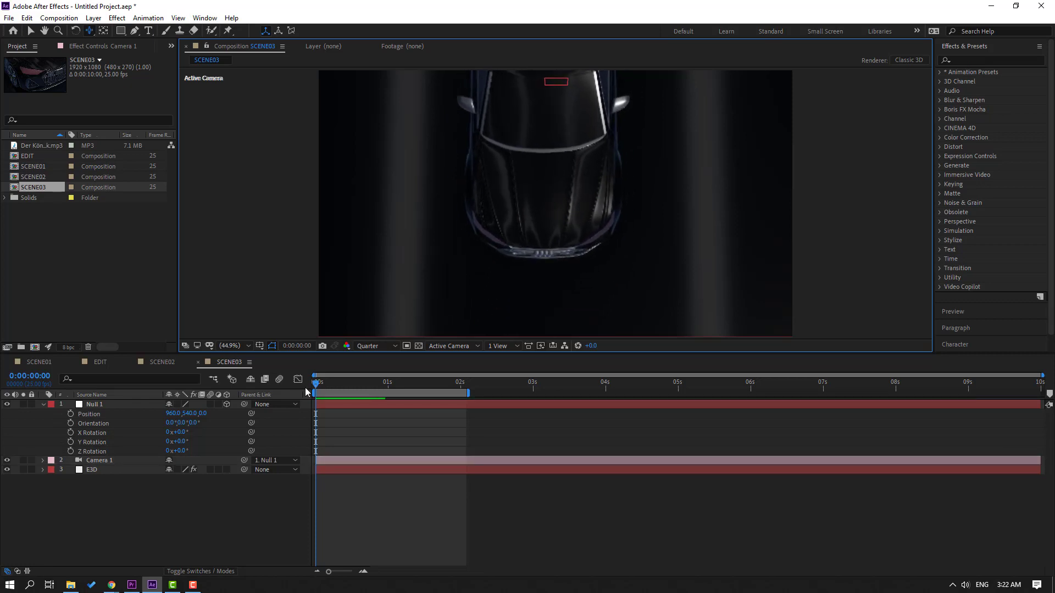
Record starting Position, X and Y Rotation keyframes, then raise X Rotation to 68° at 2 s.
{"action": "left_click", "coordinate": [70, 414]}
{"action": "left_click", "coordinate": [70, 433]}
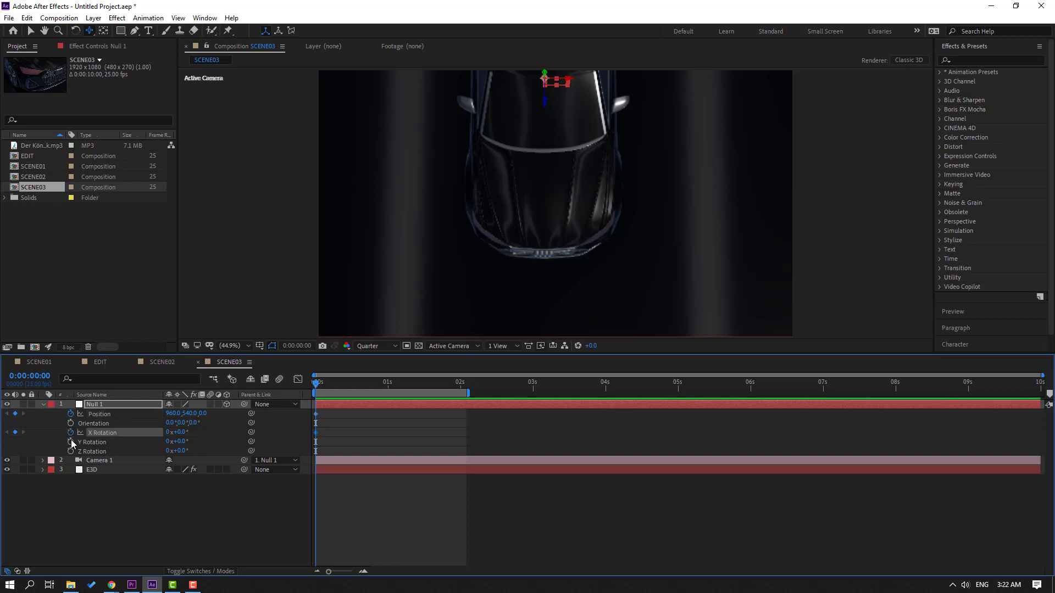
{"action": "left_click", "coordinate": [71, 442]}
{"action": "left_click_drag", "start_coordinate": [330, 388], "coordinate": [463, 394]}
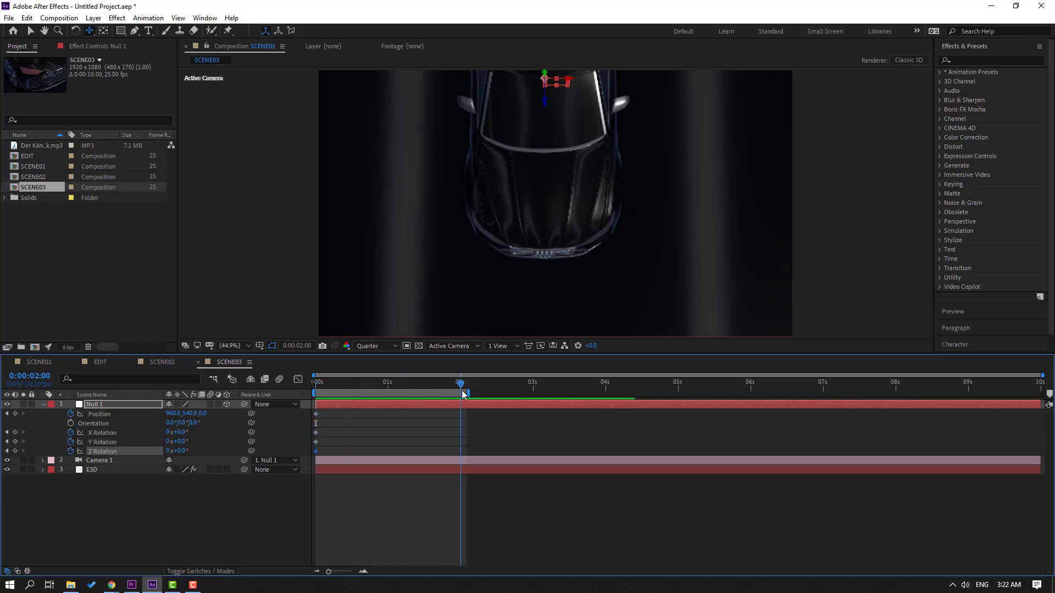
{"action": "left_click", "coordinate": [30, 31]}
{"action": "left_click", "coordinate": [187, 436]}
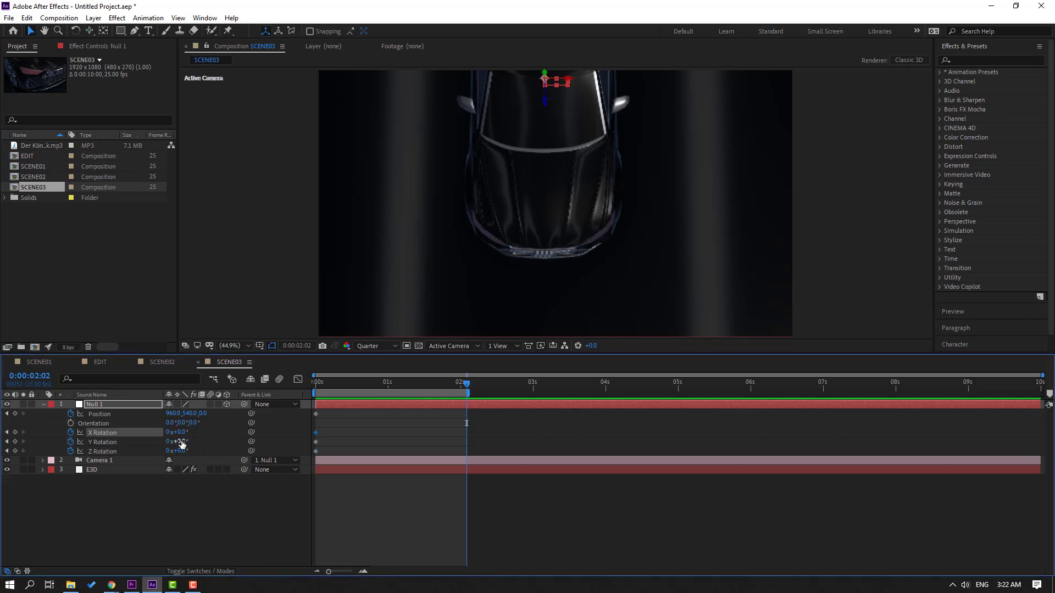
{"action": "left_click_drag", "start_coordinate": [181, 432], "coordinate": [218, 433]}
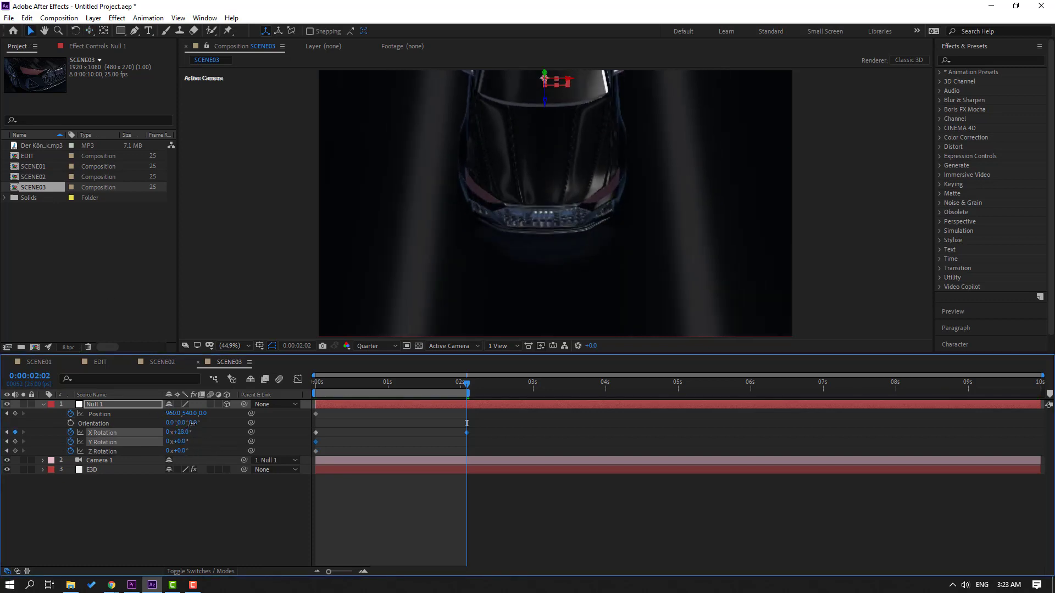
Raise Null 1's X Rotation to about 73° at 2 s and preview the swing to the grille.
{"action": "left_click_drag", "start_coordinate": [466, 423], "coordinate": [468, 423]}
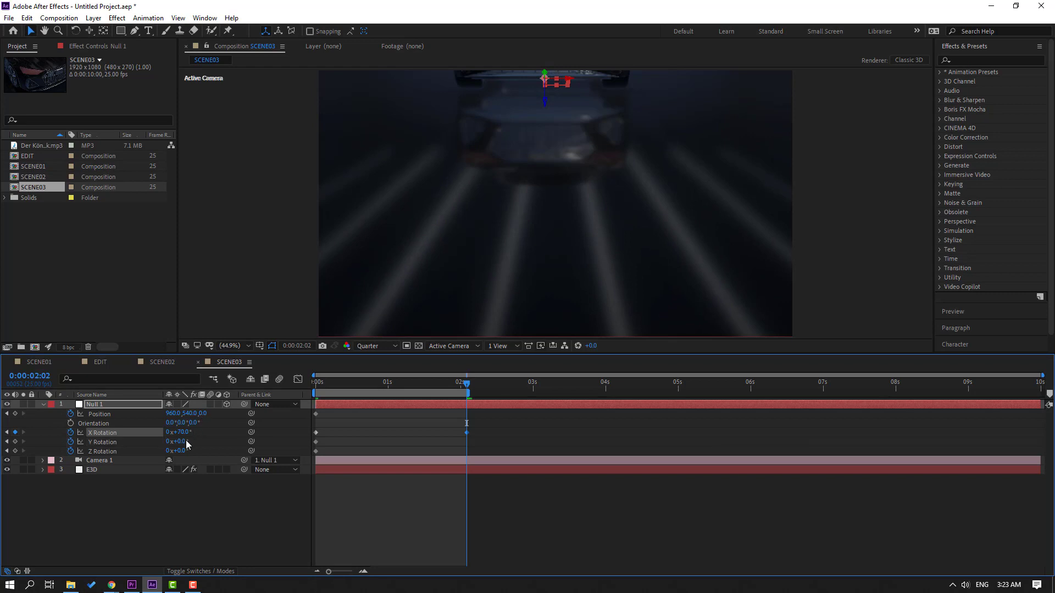
{"action": "mouse_move", "coordinate": [181, 432]}
{"action": "left_mouse_down"}
{"action": "mouse_move", "coordinate": [199, 414]}
{"action": "mouse_move", "coordinate": [137, 411]}
{"action": "mouse_move", "coordinate": [471, 429]}
{"action": "left_mouse_up"}
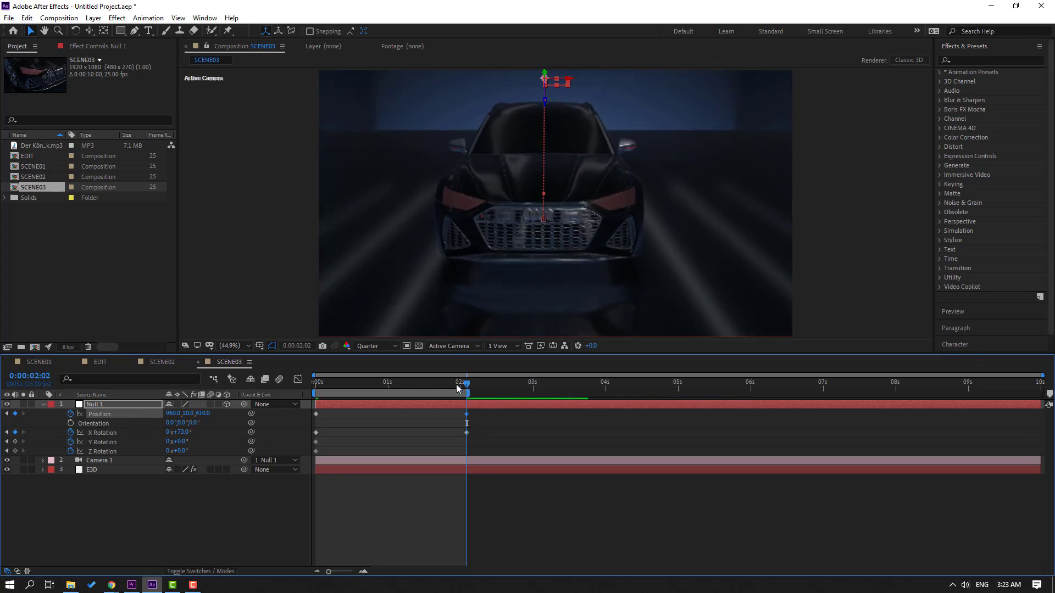
{"action": "key", "text": "space"}
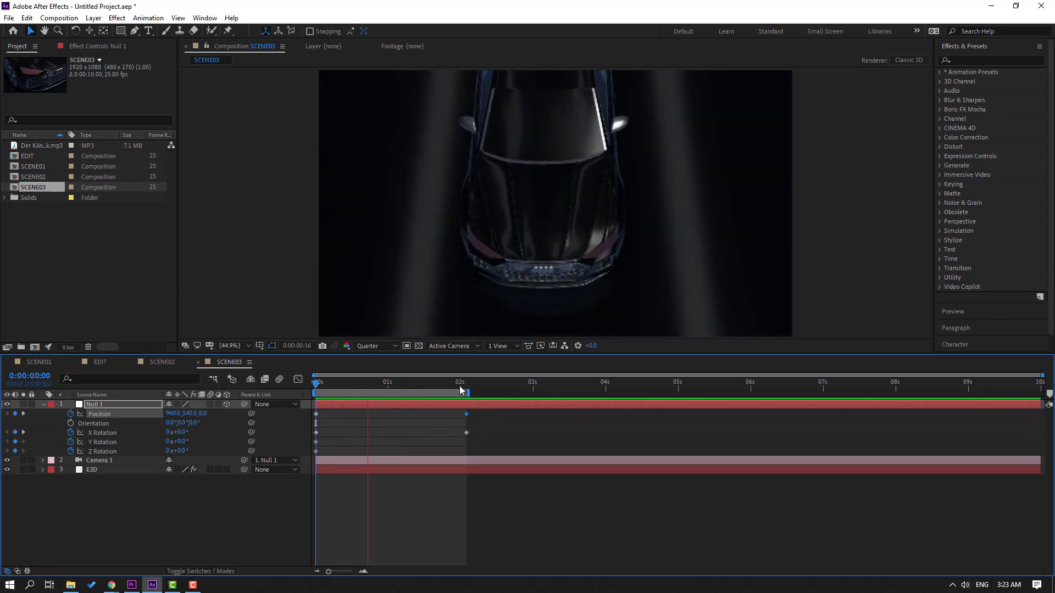
{"action": "left_click_drag", "start_coordinate": [459, 386], "coordinate": [466, 385]}
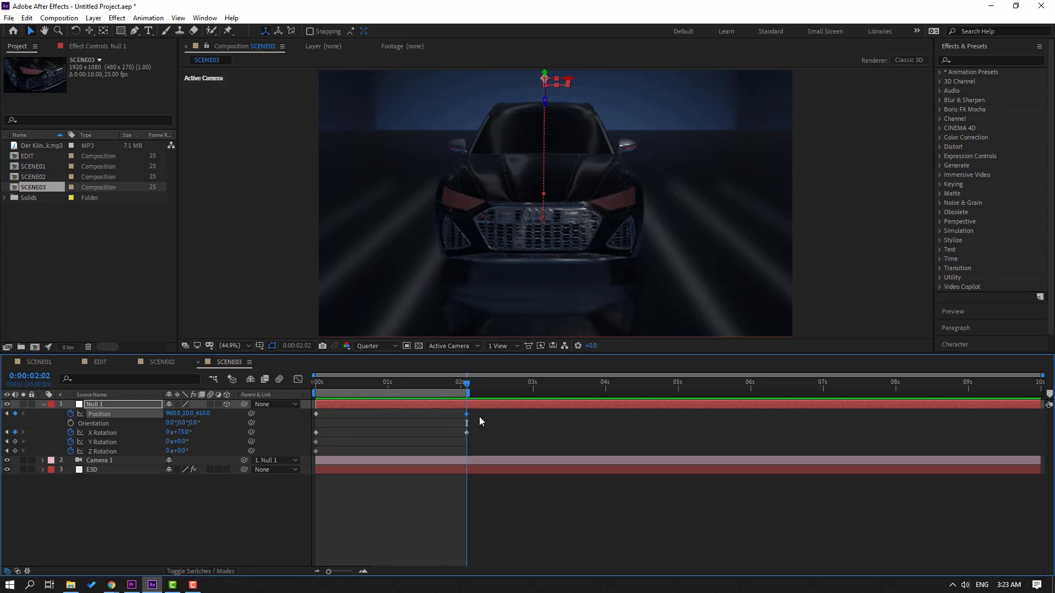
Delete the unused Y and Z Rotation keyframes and select the 2-second keyframes.
{"action": "left_click_drag", "start_coordinate": [326, 438], "coordinate": [311, 456]}
{"action": "key", "text": "Delete"}
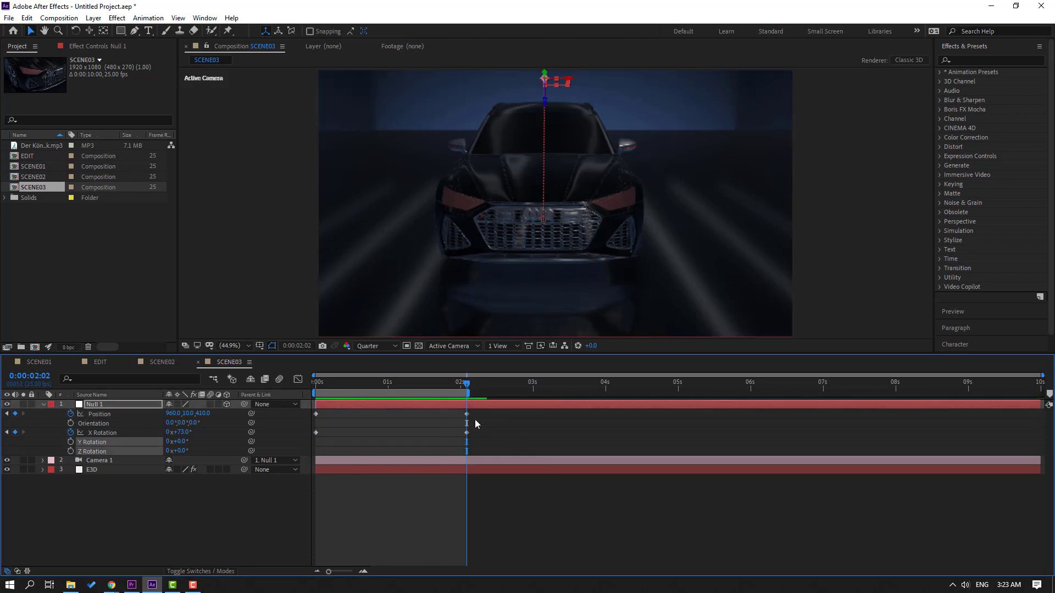
{"action": "left_click_drag", "start_coordinate": [477, 413], "coordinate": [352, 436]}
Easy Ease SCENE03's null keyframes and stretch their influence to about 75% for a faster start.
{"action": "right_click", "coordinate": [317, 433]}
{"action": "mouse_move", "coordinate": [385, 426]}
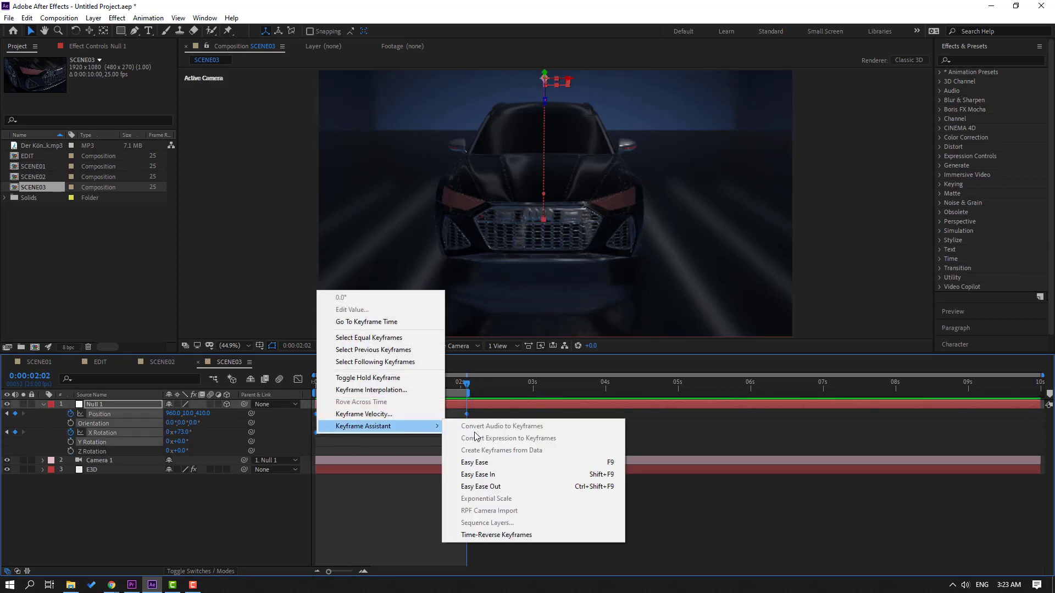
{"action": "left_click", "coordinate": [475, 462]}
{"action": "key", "text": "shift+F3"}
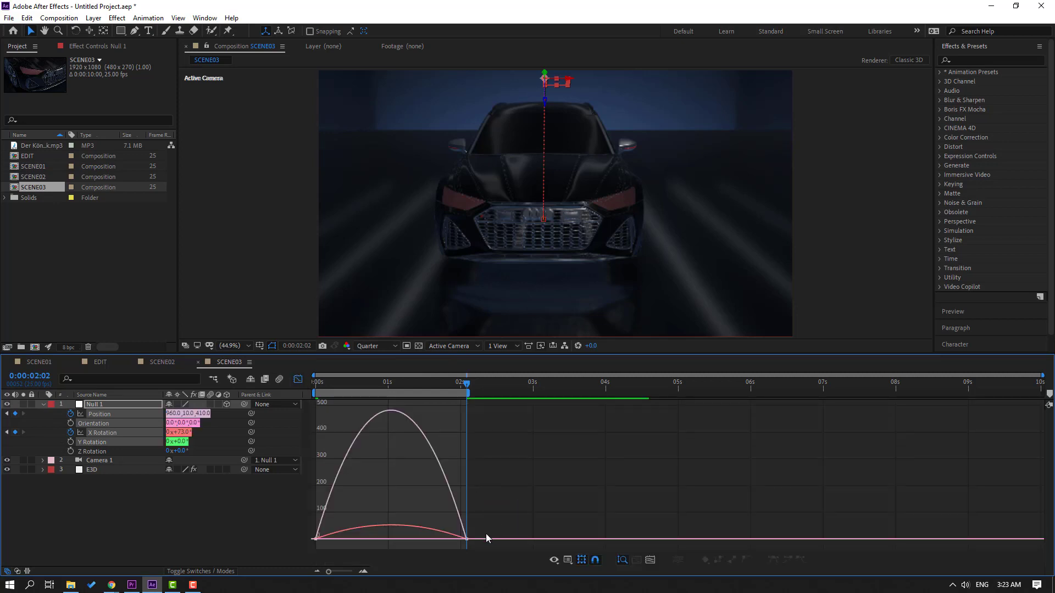
{"action": "left_click_drag", "start_coordinate": [453, 546], "coordinate": [397, 538]}
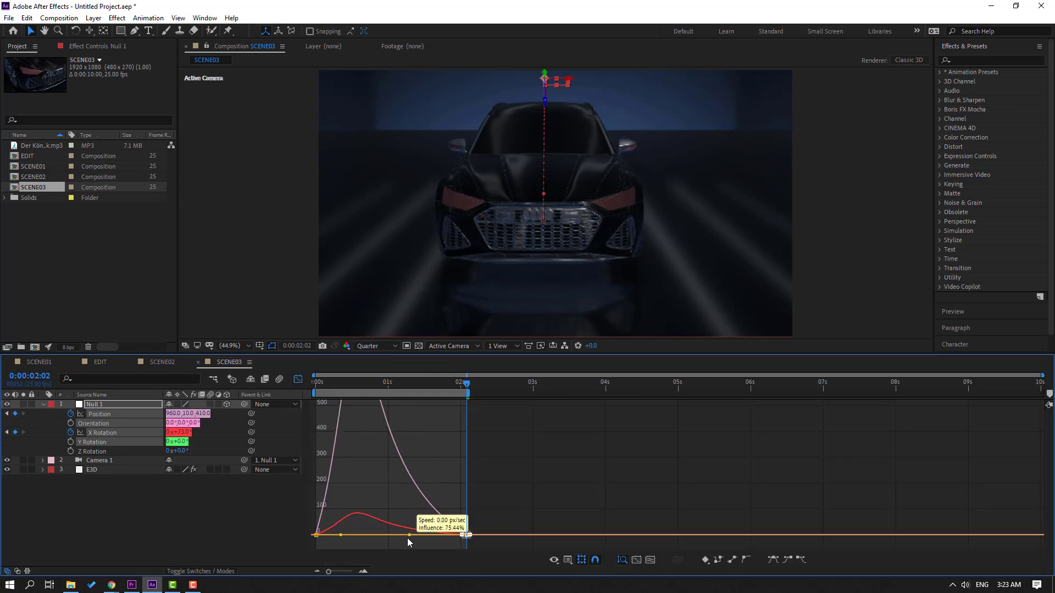
{"action": "key", "text": "space"}
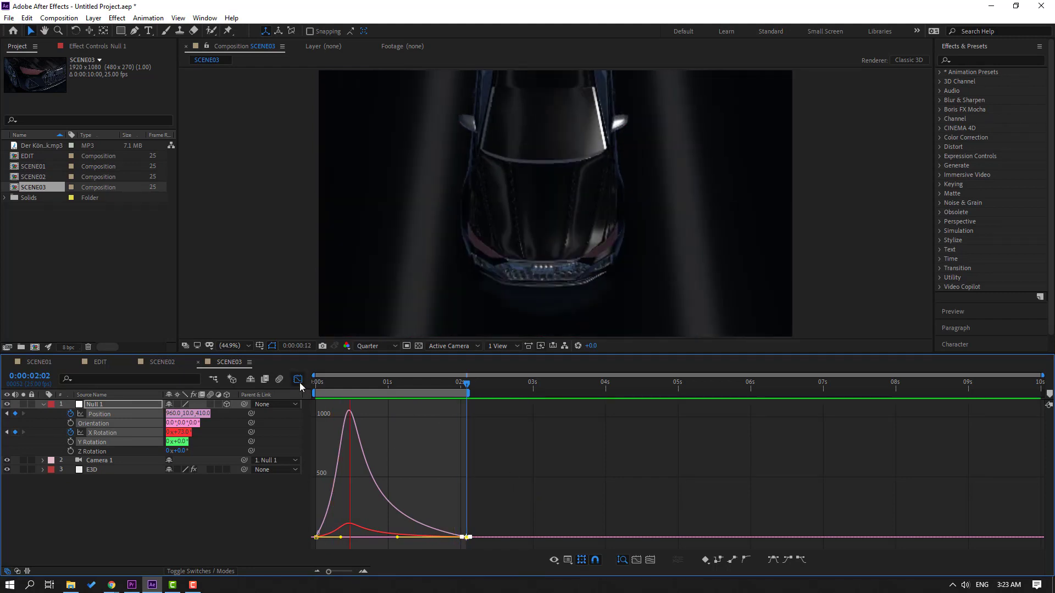
{"action": "key", "text": "space"}
{"action": "left_click", "coordinate": [299, 382]}
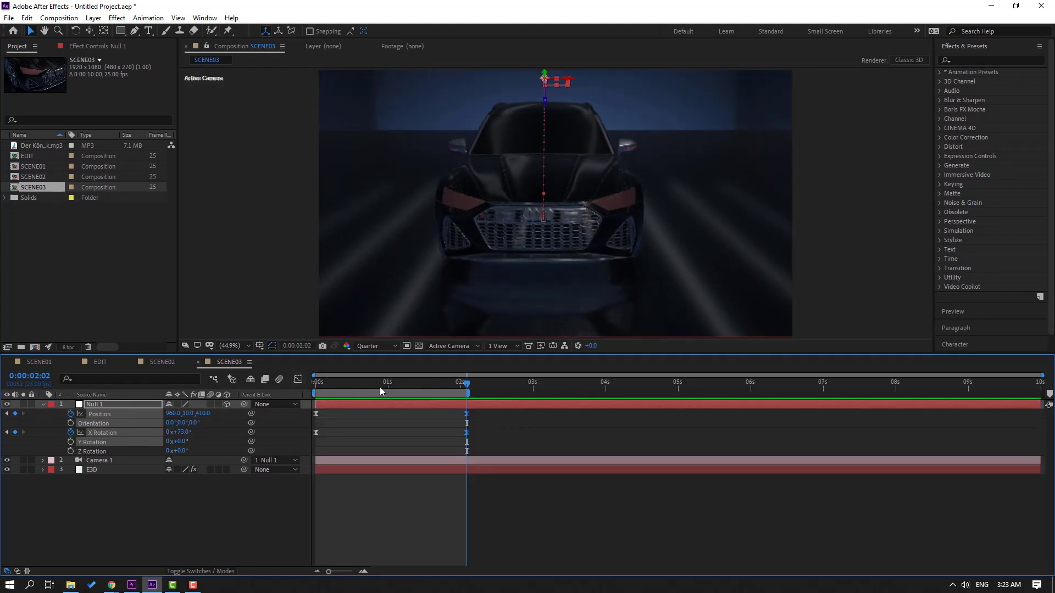
Duplicate SCENE03 as SCENE04 and trim SCENE03 to its 2-second work area.
{"action": "left_click", "coordinate": [43, 244]}
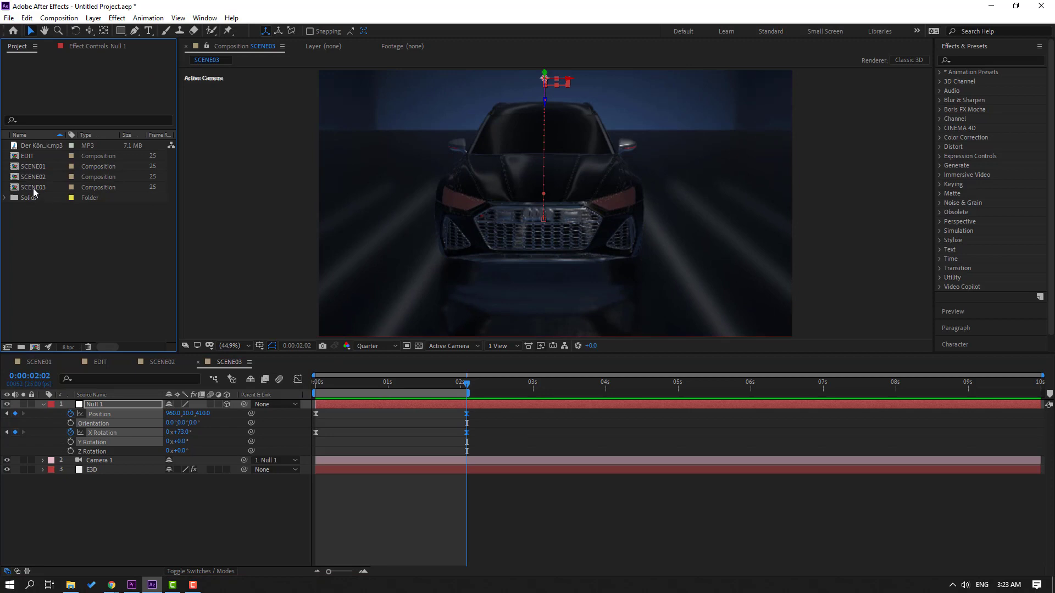
{"action": "left_click", "coordinate": [38, 187]}
{"action": "key", "text": "ctrl+d"}
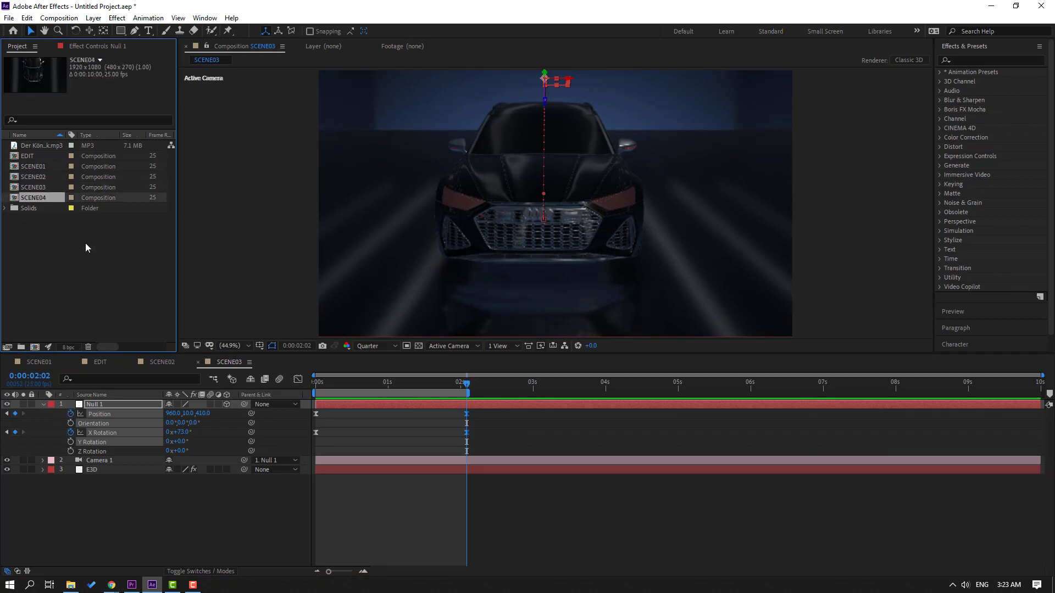
{"action": "left_click", "coordinate": [378, 383]}
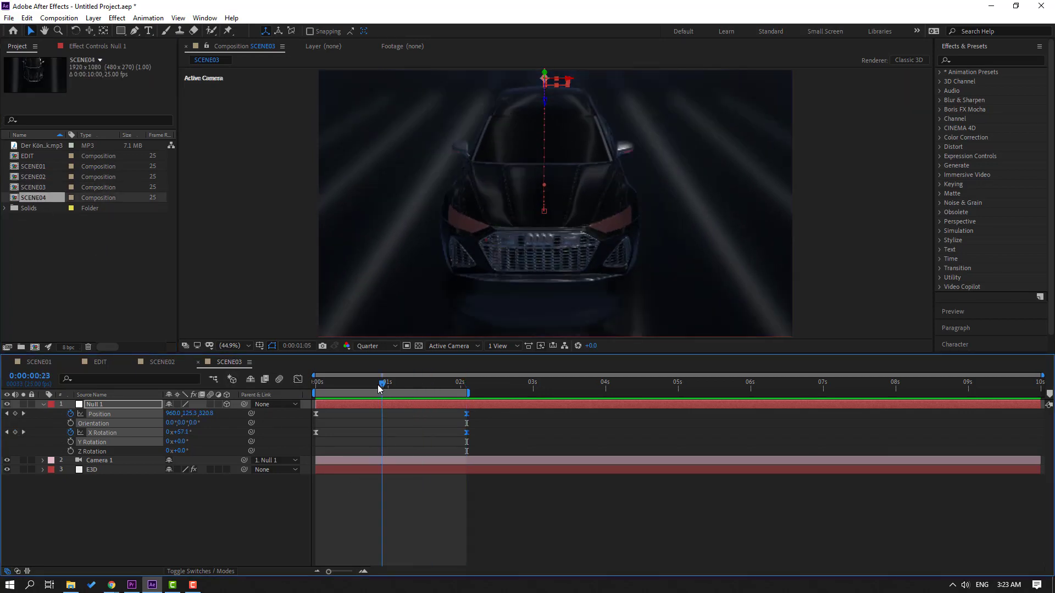
{"action": "right_click", "coordinate": [402, 394]}
{"action": "left_click", "coordinate": [448, 425]}
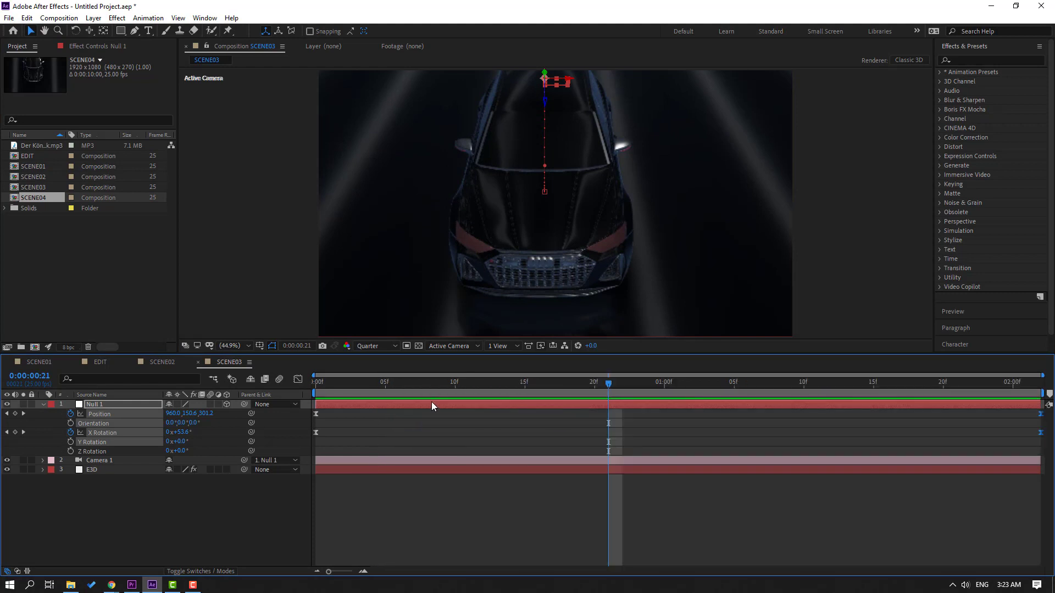
Add SCENE03 to EDIT as the top layer, starting around 2 seconds after SCENE02.
{"action": "left_click", "coordinate": [99, 362]}
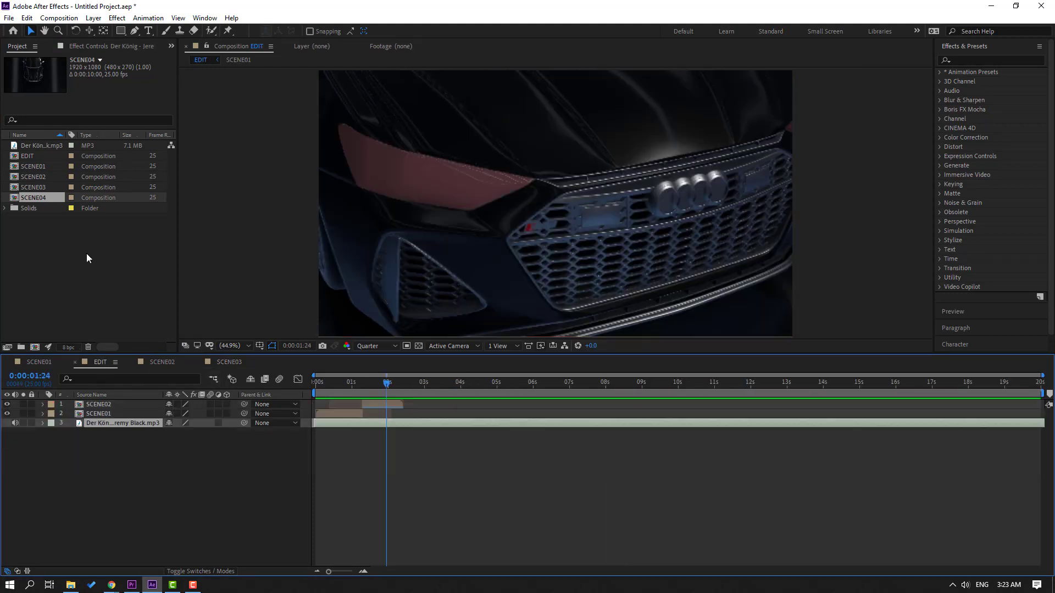
{"action": "left_click", "coordinate": [38, 187]}
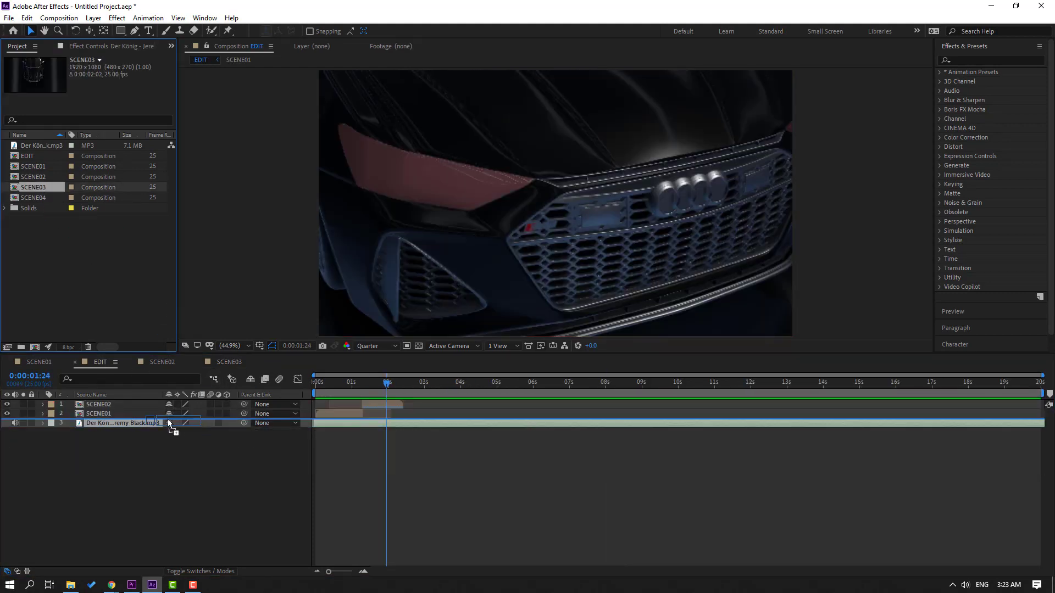
{"action": "left_click_drag", "start_coordinate": [58, 202], "coordinate": [147, 404]}
{"action": "mouse_move", "coordinate": [330, 404]}
{"action": "left_mouse_down"}
{"action": "mouse_move", "coordinate": [414, 407]}
{"action": "mouse_move", "coordinate": [454, 389]}
{"action": "mouse_move", "coordinate": [403, 392]}
{"action": "left_mouse_up"}
{"action": "left_click", "coordinate": [414, 384]}
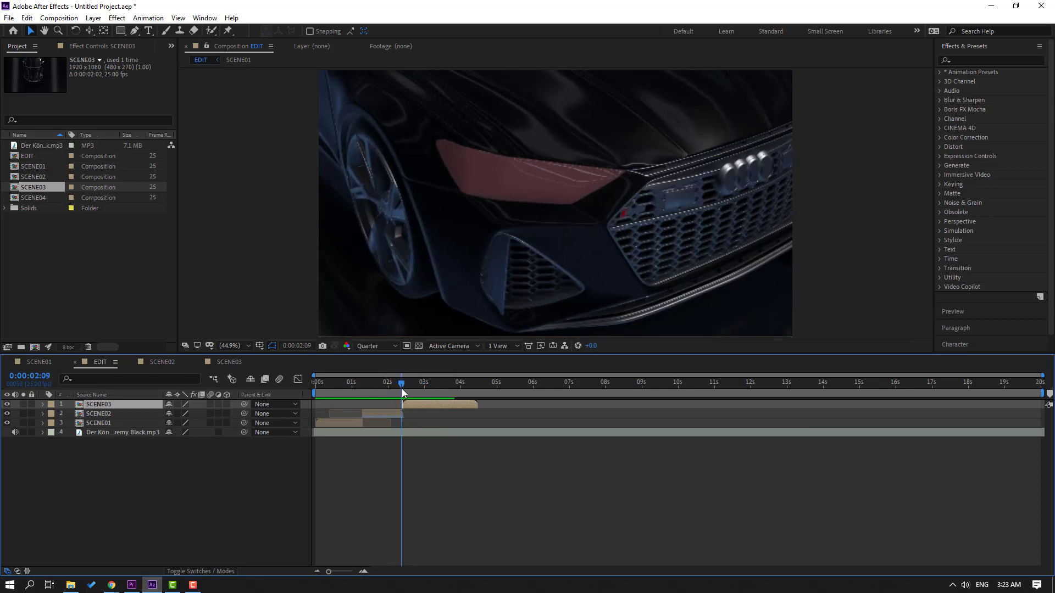
{"action": "mouse_move", "coordinate": [401, 390]}
{"action": "left_mouse_down"}
{"action": "mouse_move", "coordinate": [413, 389]}
{"action": "mouse_move", "coordinate": [414, 406]}
{"action": "mouse_move", "coordinate": [411, 384]}
{"action": "mouse_move", "coordinate": [447, 382]}
{"action": "mouse_move", "coordinate": [449, 409]}
{"action": "left_mouse_up"}
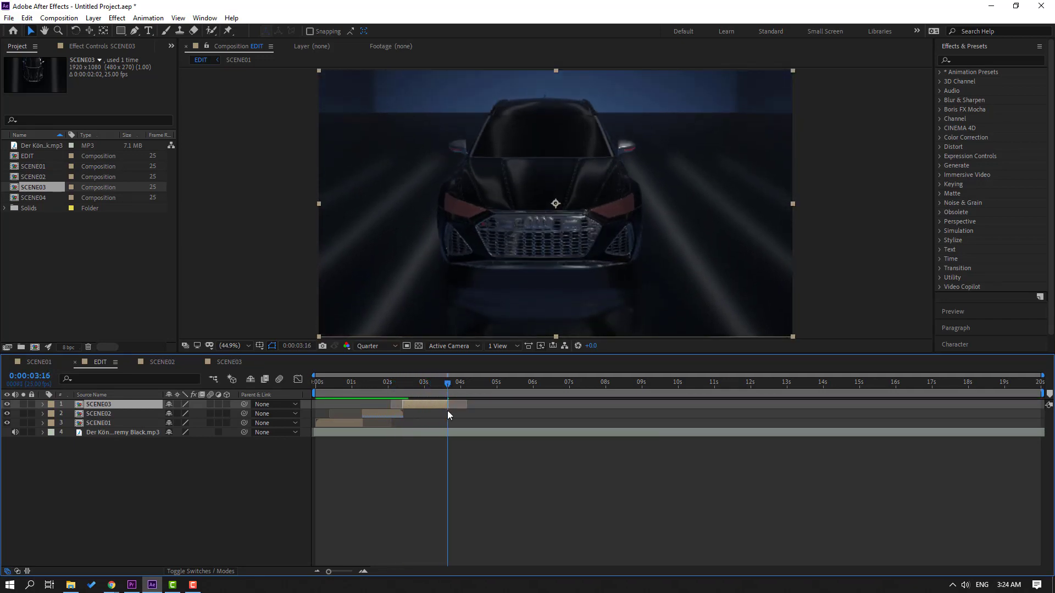
Mute the music track, play back the edit, and open the SCENE04 composition.
{"action": "left_click", "coordinate": [15, 432]}
{"action": "key", "text": "space"}
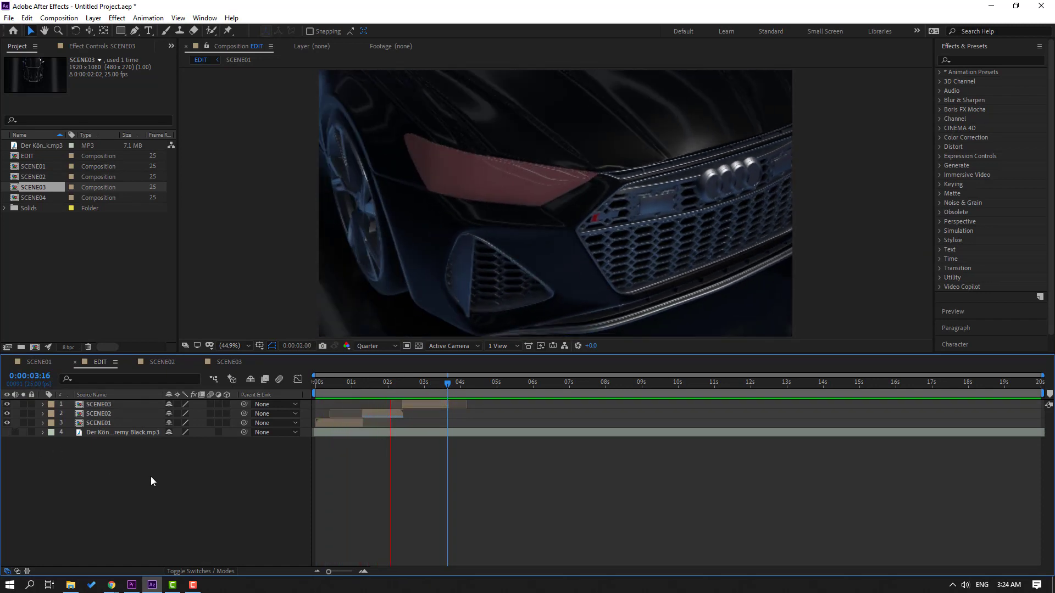
{"action": "left_click", "coordinate": [423, 383]}
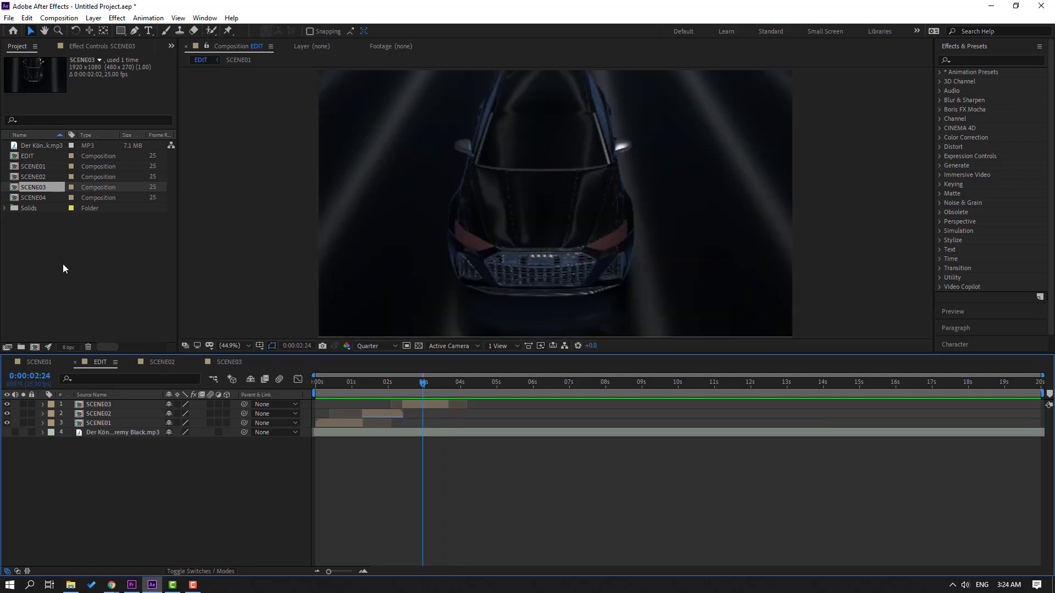
{"action": "left_click", "coordinate": [46, 272]}
{"action": "double_click", "coordinate": [34, 197]}
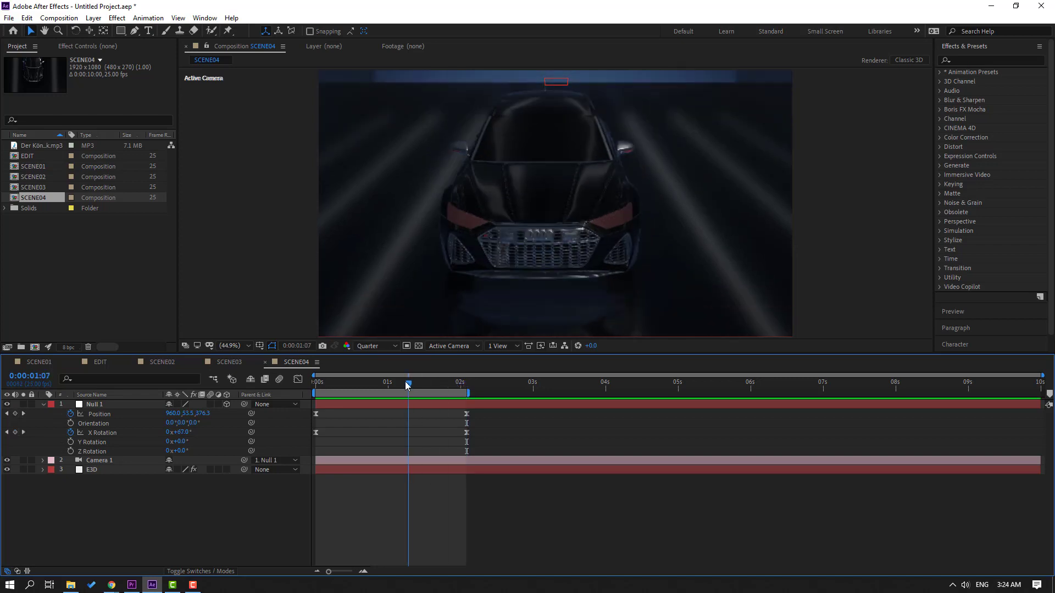
At the start of SCENE04, clear Null 1's Position and X Rotation keyframes.
{"action": "left_click_drag", "start_coordinate": [460, 387], "coordinate": [293, 384]}
{"action": "left_click", "coordinate": [70, 414]}
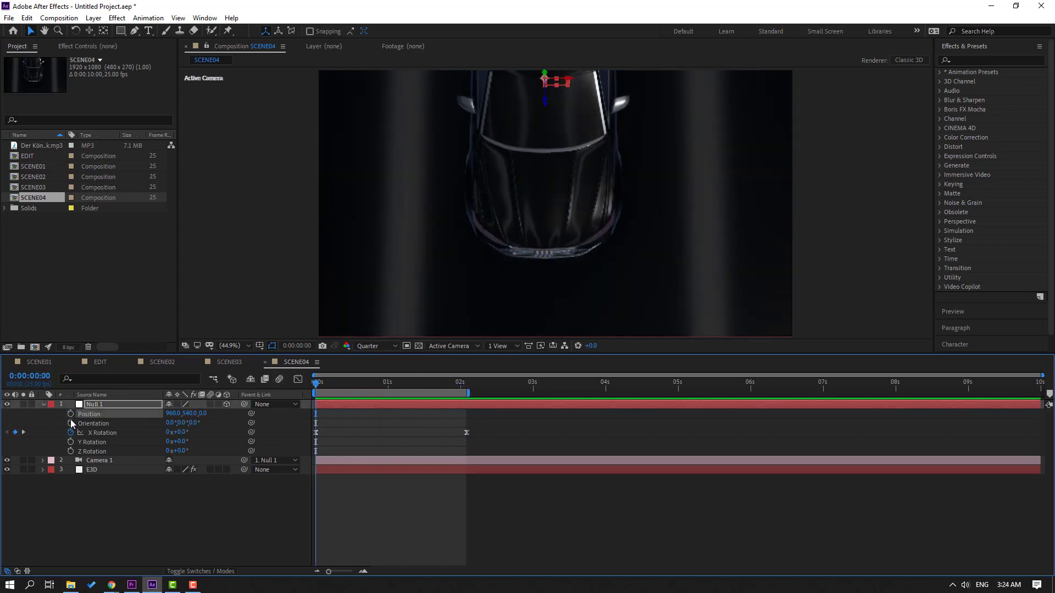
{"action": "left_click", "coordinate": [70, 432]}
Orbit, track and dolly Camera 1 into a close-up of the wheel rim and red brake caliper.
{"action": "key", "text": "c"}
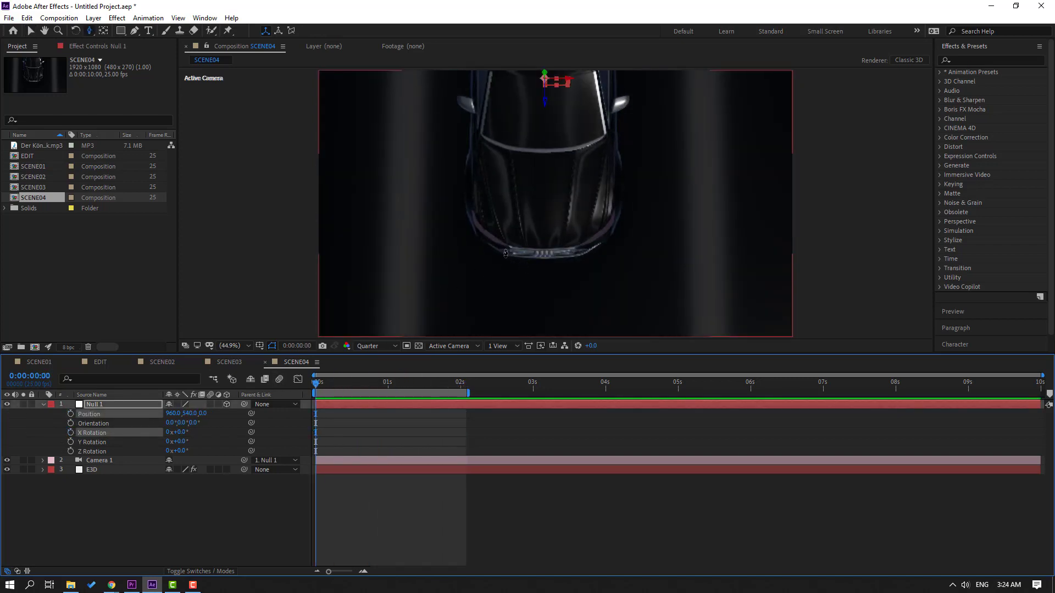
{"action": "mouse_move", "coordinate": [501, 253]}
{"action": "left_mouse_down"}
{"action": "mouse_move", "coordinate": [548, 166]}
{"action": "mouse_move", "coordinate": [574, 203]}
{"action": "mouse_move", "coordinate": [550, 181]}
{"action": "mouse_move", "coordinate": [550, 150]}
{"action": "mouse_move", "coordinate": [545, 210]}
{"action": "mouse_move", "coordinate": [488, 168]}
{"action": "mouse_move", "coordinate": [639, 202]}
{"action": "left_mouse_up"}
{"action": "key", "text": "c"}
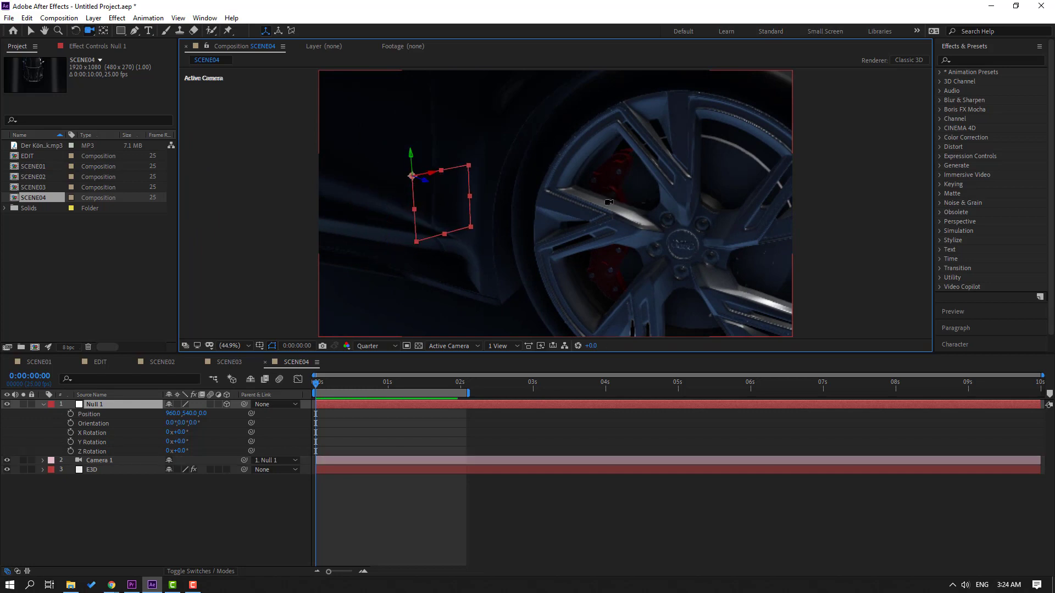
{"action": "key", "text": "c"}
{"action": "left_click_drag", "start_coordinate": [628, 202], "coordinate": [627, 199]}
{"action": "key", "text": "c"}
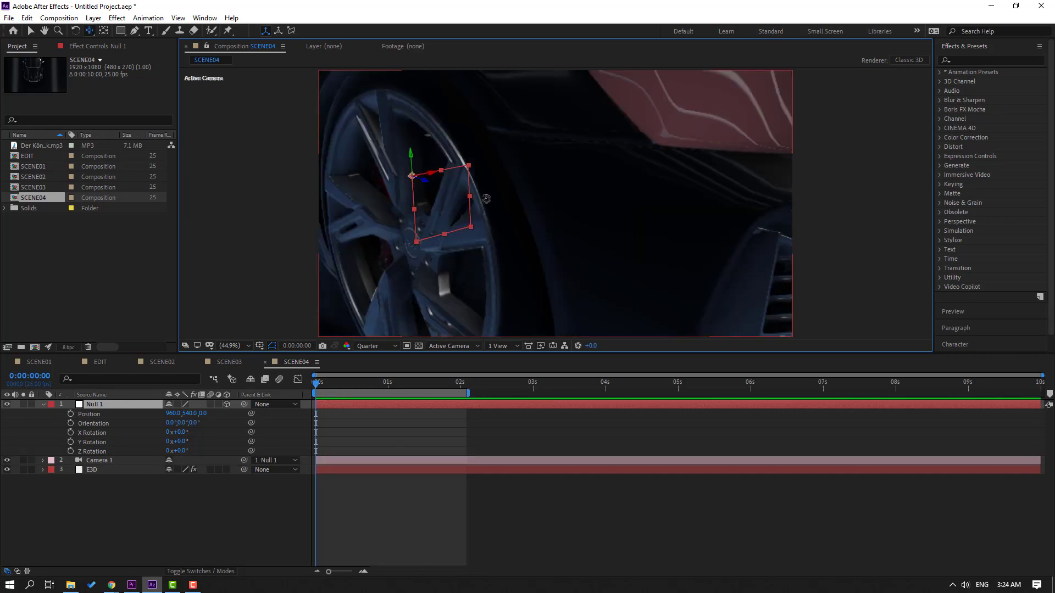
{"action": "left_click_drag", "start_coordinate": [477, 198], "coordinate": [494, 195]}
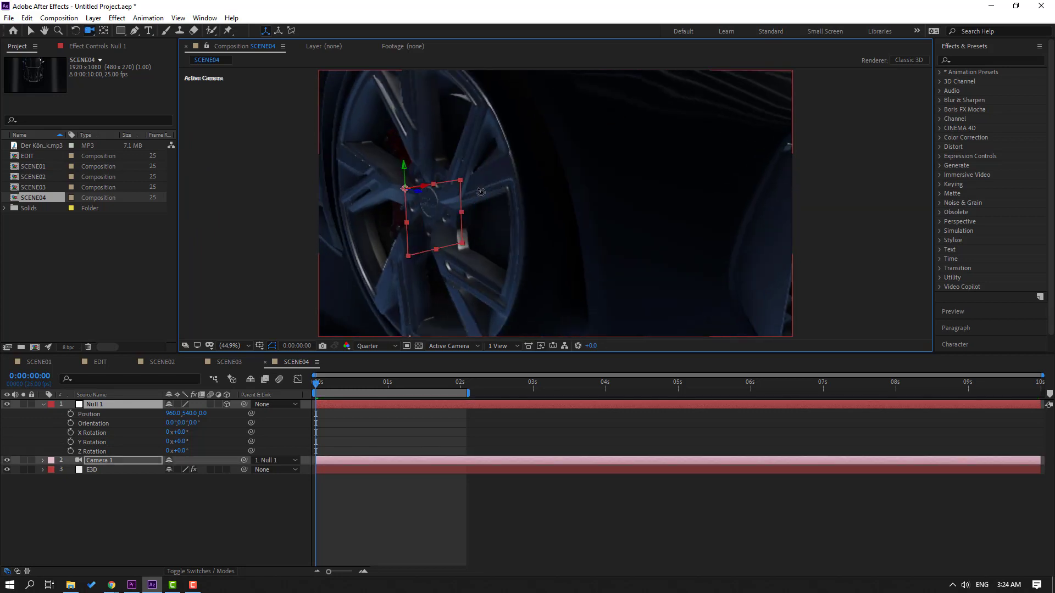
{"action": "key", "text": "c"}
{"action": "mouse_move", "coordinate": [493, 195]}
{"action": "left_mouse_down"}
{"action": "mouse_move", "coordinate": [515, 168]}
{"action": "mouse_move", "coordinate": [551, 180]}
{"action": "mouse_move", "coordinate": [543, 201]}
{"action": "mouse_move", "coordinate": [578, 204]}
{"action": "left_mouse_up"}
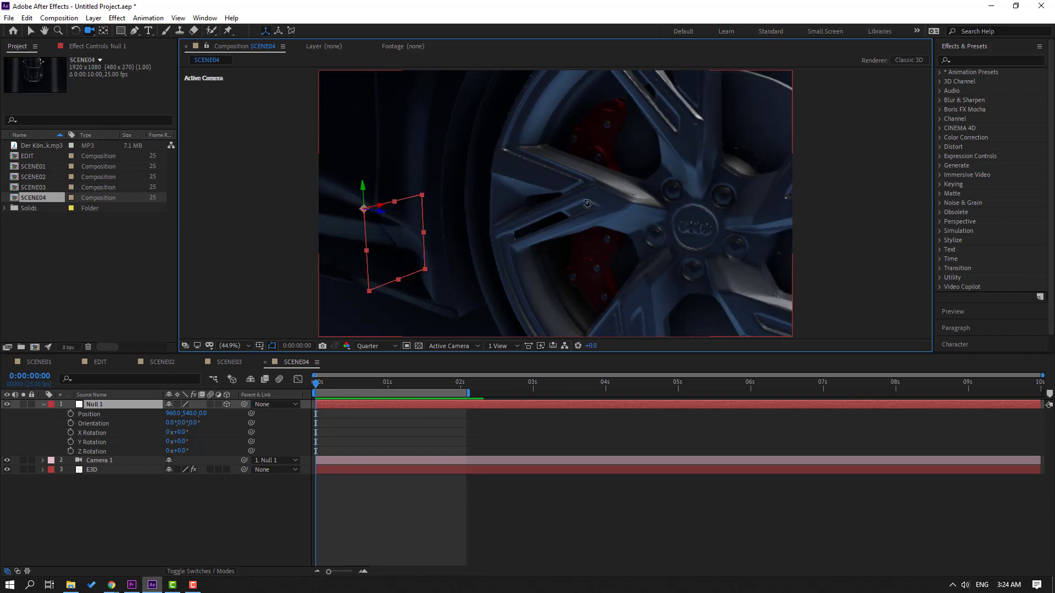
{"action": "key", "text": "space"}
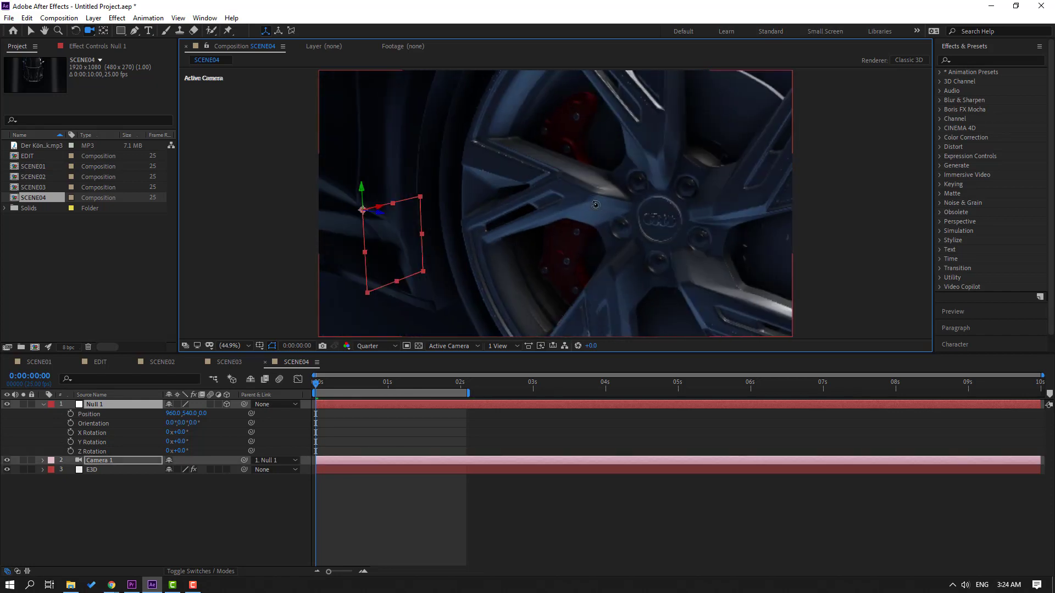
{"action": "key", "text": "space"}
Enable Null 1's Position and X, Y, Z Rotation keyframes at 0s, ending the work area at 3 seconds.
{"action": "left_click", "coordinate": [70, 413]}
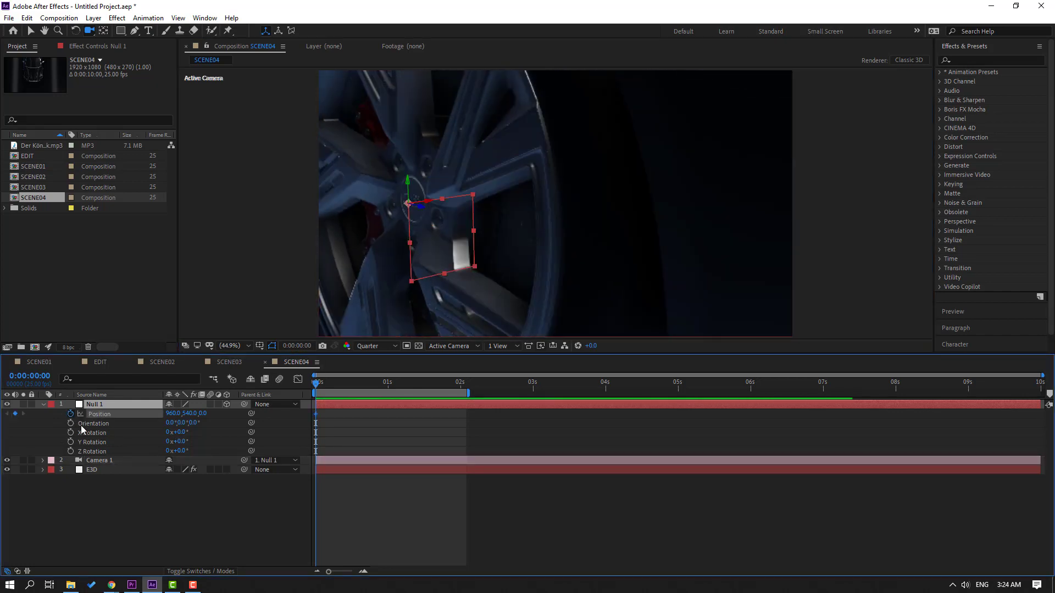
{"action": "left_click", "coordinate": [71, 432]}
{"action": "left_click", "coordinate": [71, 442]}
{"action": "left_click", "coordinate": [71, 451]}
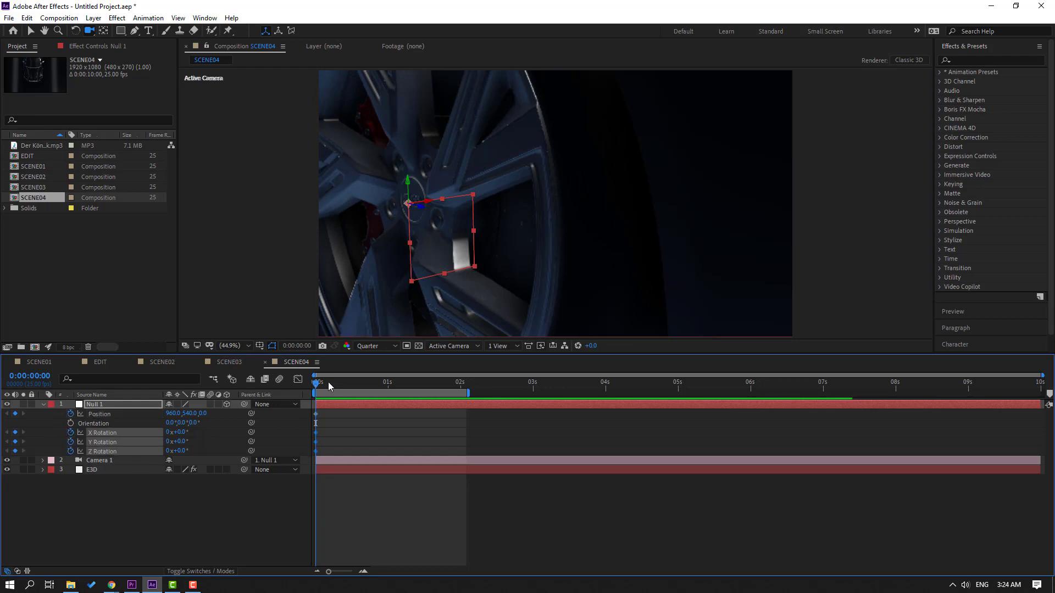
{"action": "left_click_drag", "start_coordinate": [328, 382], "coordinate": [533, 391]}
{"action": "key", "text": "n"}
Key Null 1's Y Rotation from about -5° at 0s to +5° at 3s with Easy Ease.
{"action": "left_click", "coordinate": [191, 499]}
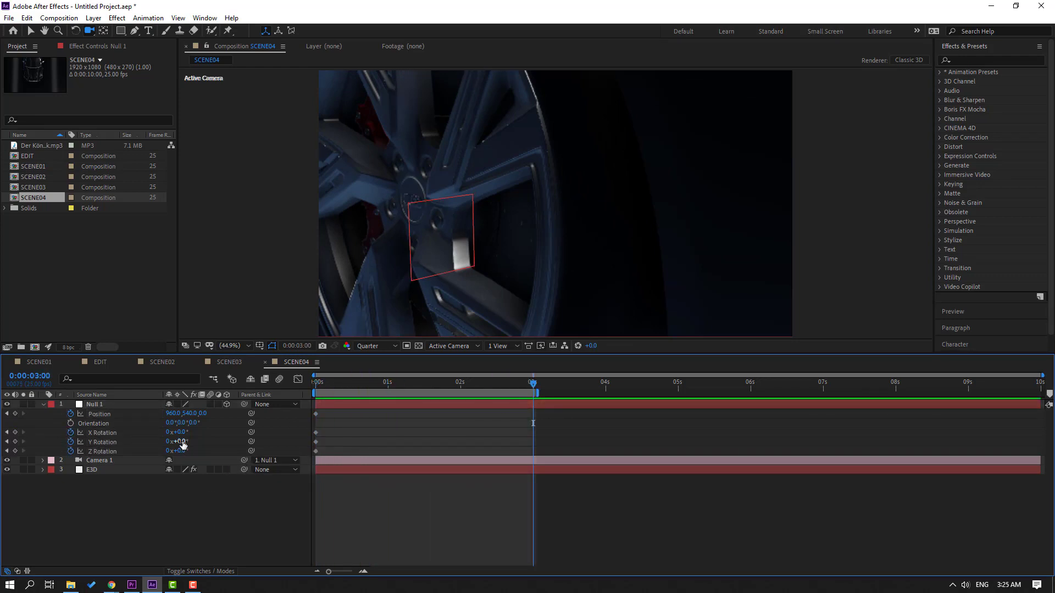
{"action": "left_click_drag", "start_coordinate": [180, 442], "coordinate": [183, 441]}
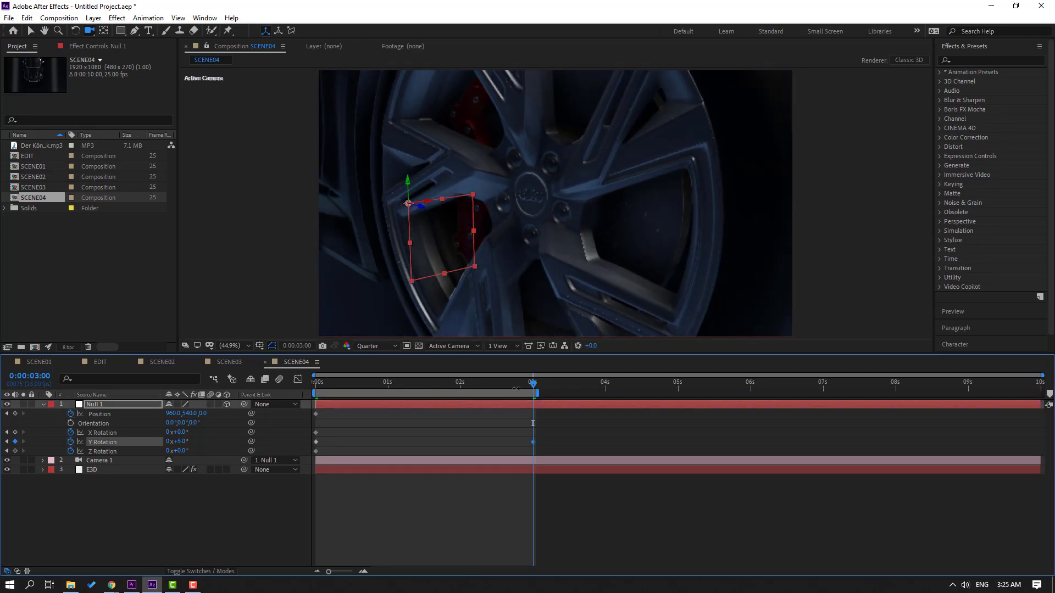
{"action": "left_click_drag", "start_coordinate": [531, 387], "coordinate": [316, 384]}
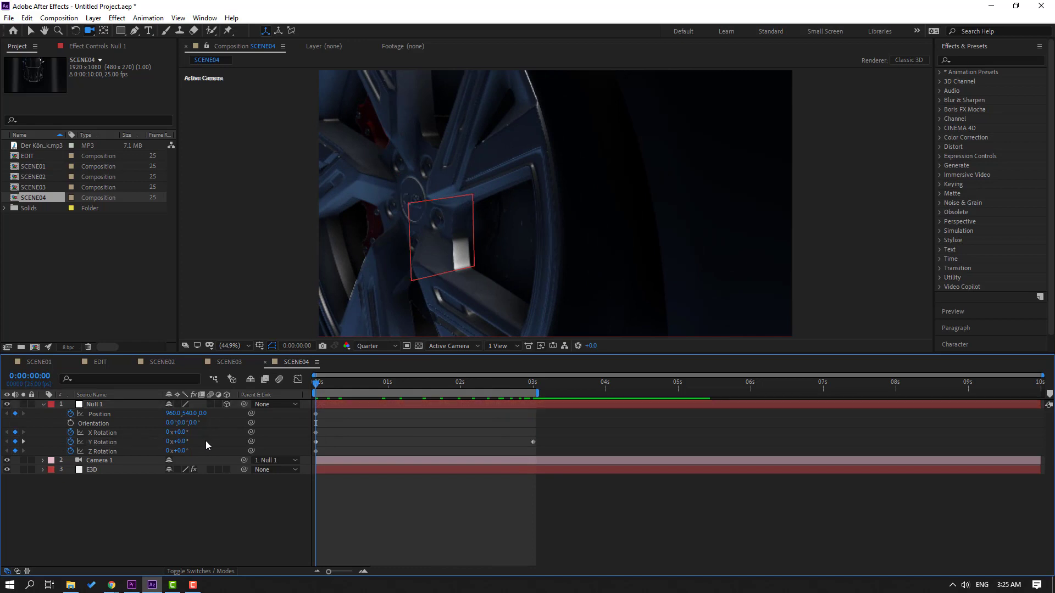
{"action": "left_click_drag", "start_coordinate": [183, 441], "coordinate": [179, 441]}
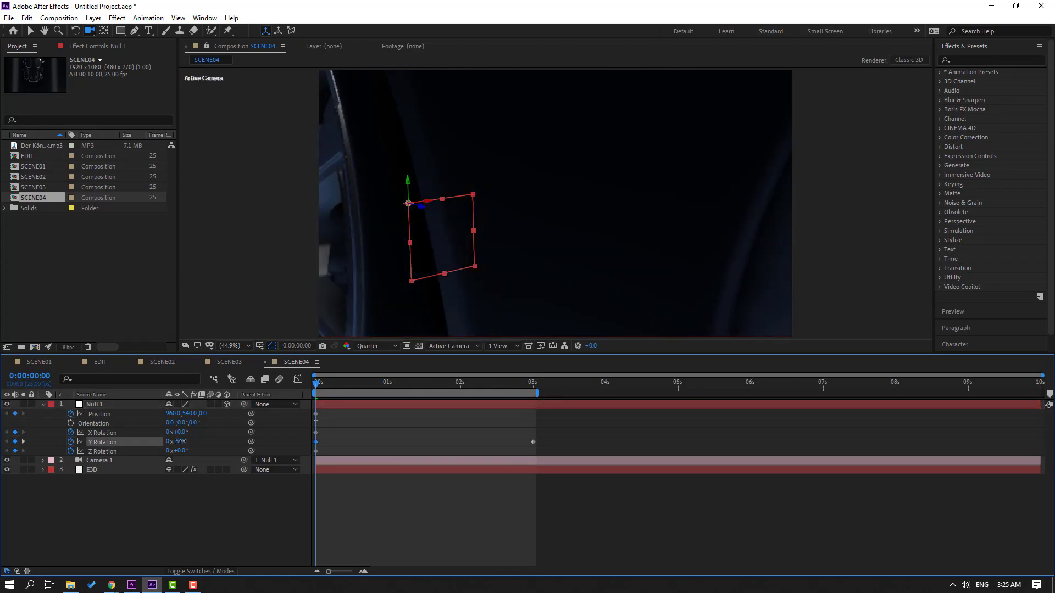
{"action": "left_click_drag", "start_coordinate": [317, 385], "coordinate": [486, 385]}
{"action": "left_click_drag", "start_coordinate": [562, 442], "coordinate": [313, 443]}
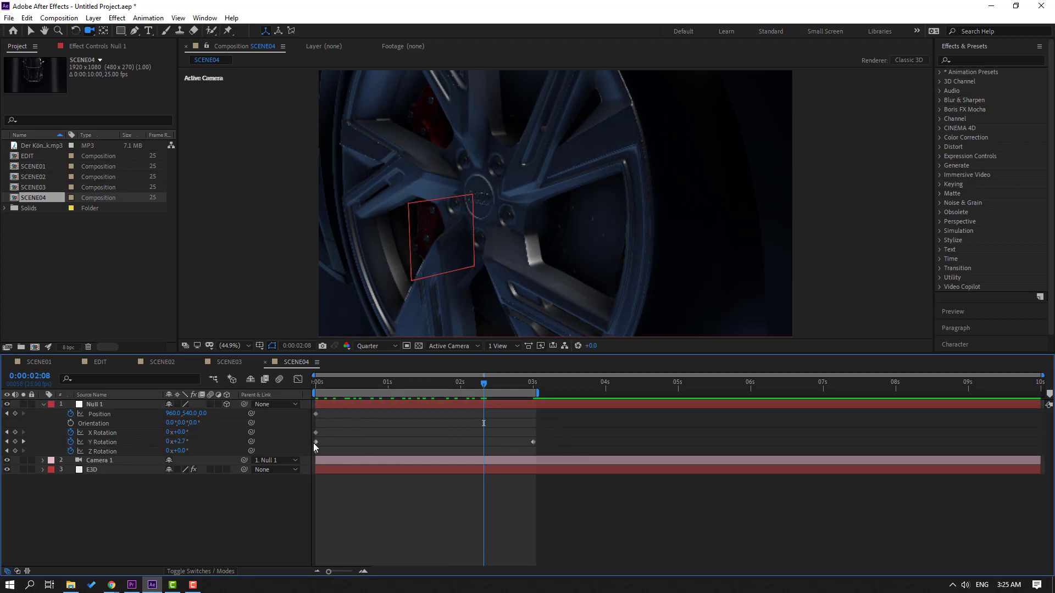
{"action": "right_click", "coordinate": [315, 441]}
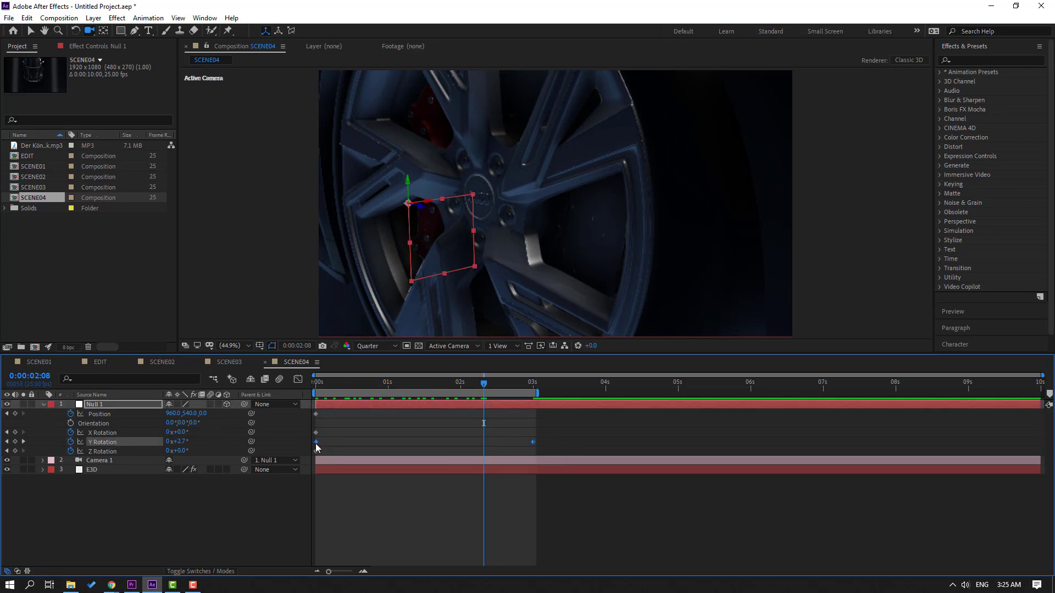
{"action": "mouse_move", "coordinate": [385, 435]}
{"action": "left_click", "coordinate": [473, 472]}
Set Null 1's Position to 972,540,560 at 3 seconds and preview the camera sweep.
{"action": "left_click_drag", "start_coordinate": [390, 380], "coordinate": [533, 382]}
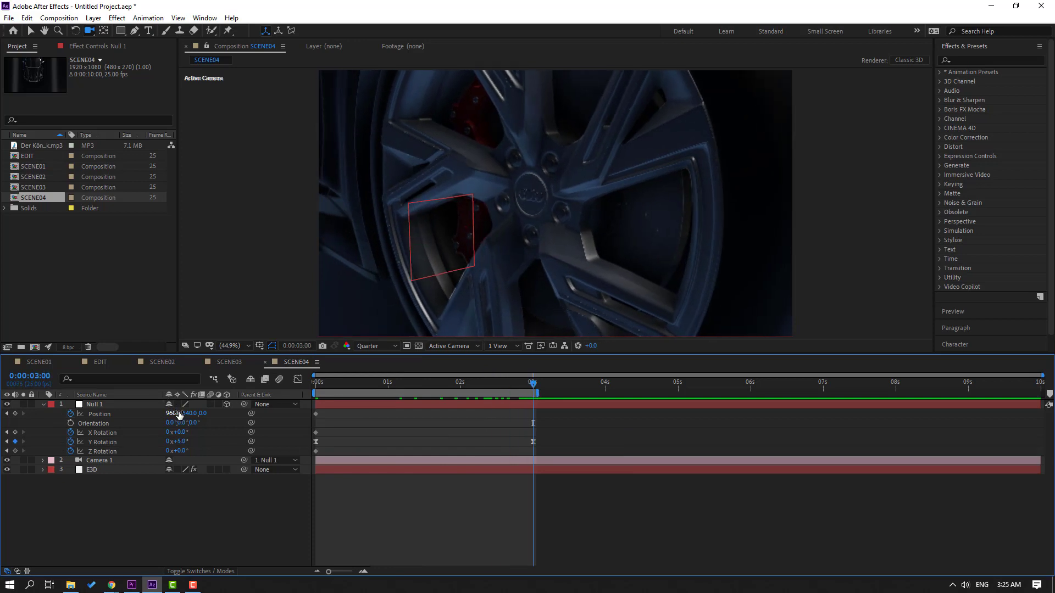
{"action": "left_click_drag", "start_coordinate": [175, 416], "coordinate": [242, 415]}
{"action": "key", "text": "space"}
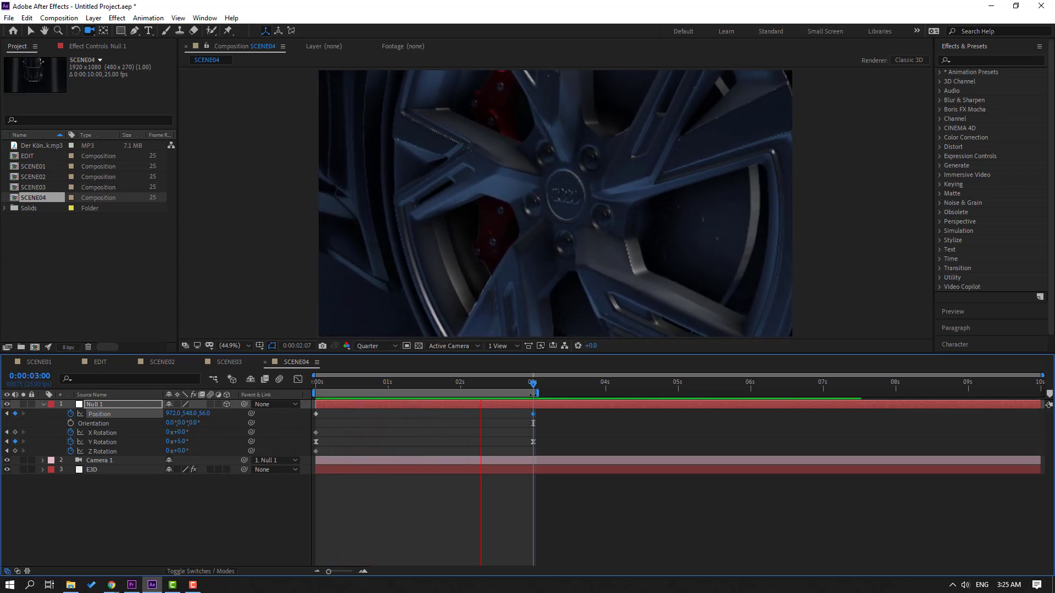
{"action": "left_click_drag", "start_coordinate": [530, 385], "coordinate": [365, 384]}
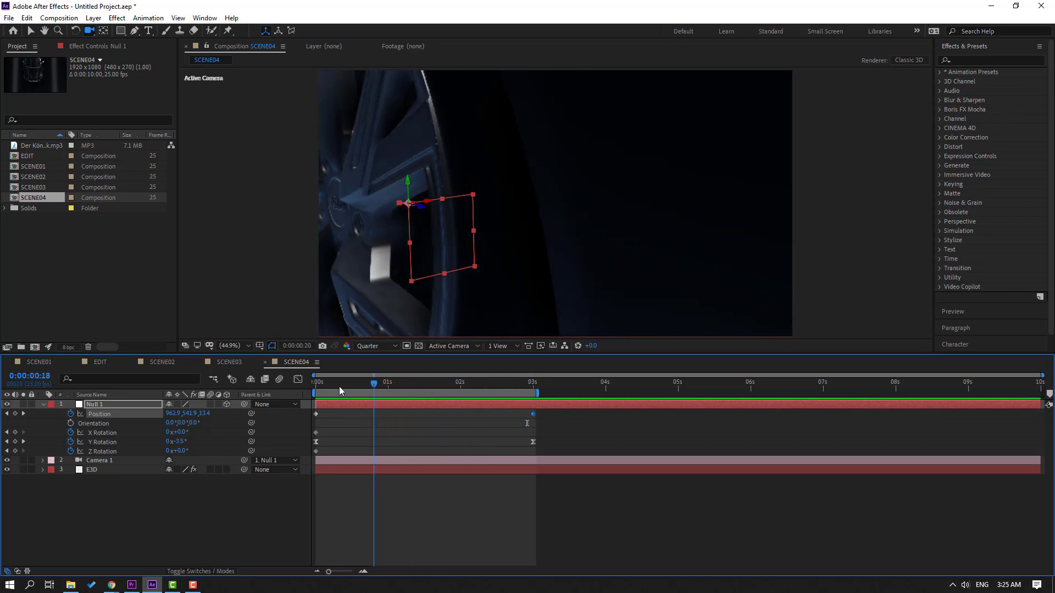
{"action": "key", "text": "Home"}
Under Camera 1's Camera Options, switch Depth of Field on (Focus Distance 2666.7 pixels).
{"action": "left_click", "coordinate": [147, 485]}
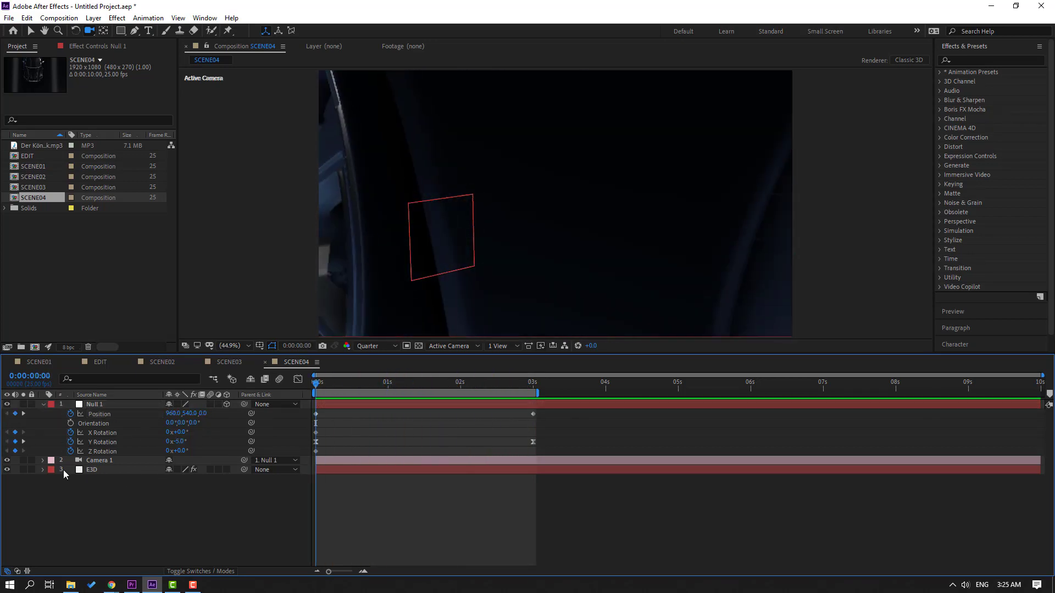
{"action": "left_click", "coordinate": [42, 461]}
{"action": "left_click", "coordinate": [53, 479]}
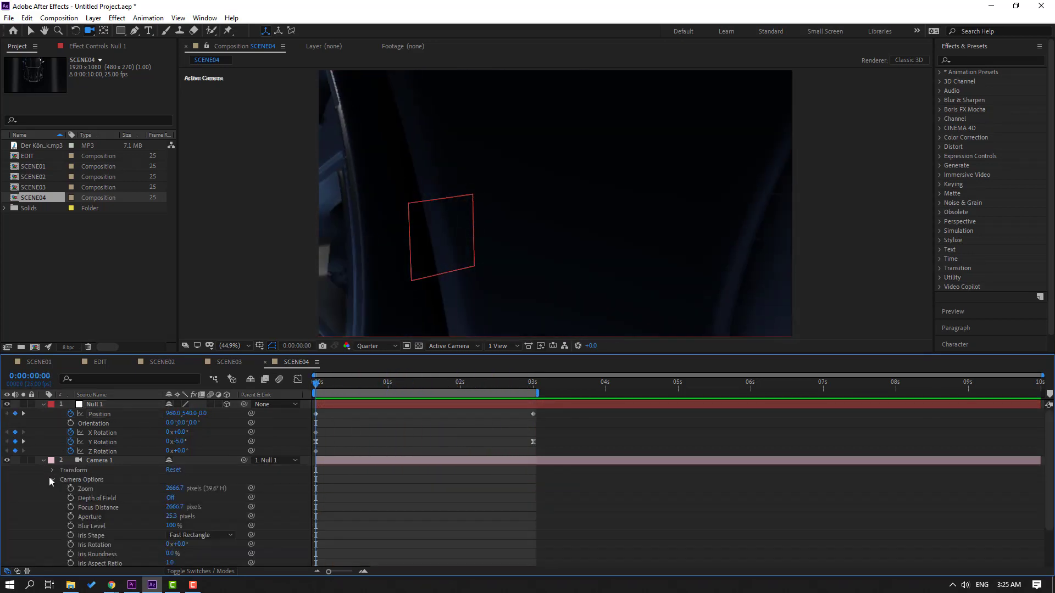
{"action": "scroll", "coordinate": [46, 489], "scroll_direction": "down", "scroll_amount": 2}
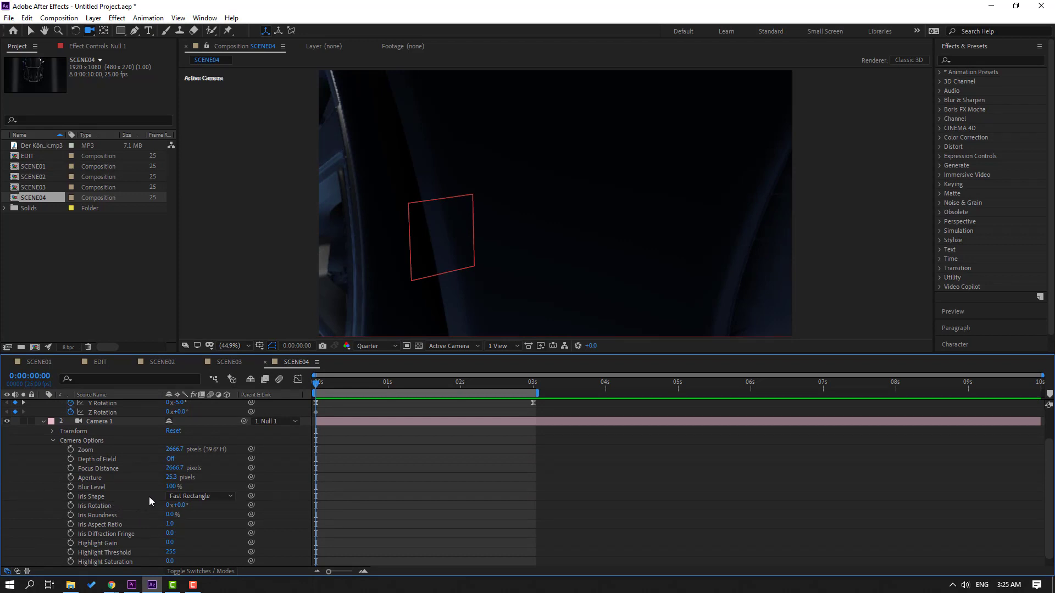
{"action": "left_click", "coordinate": [169, 459]}
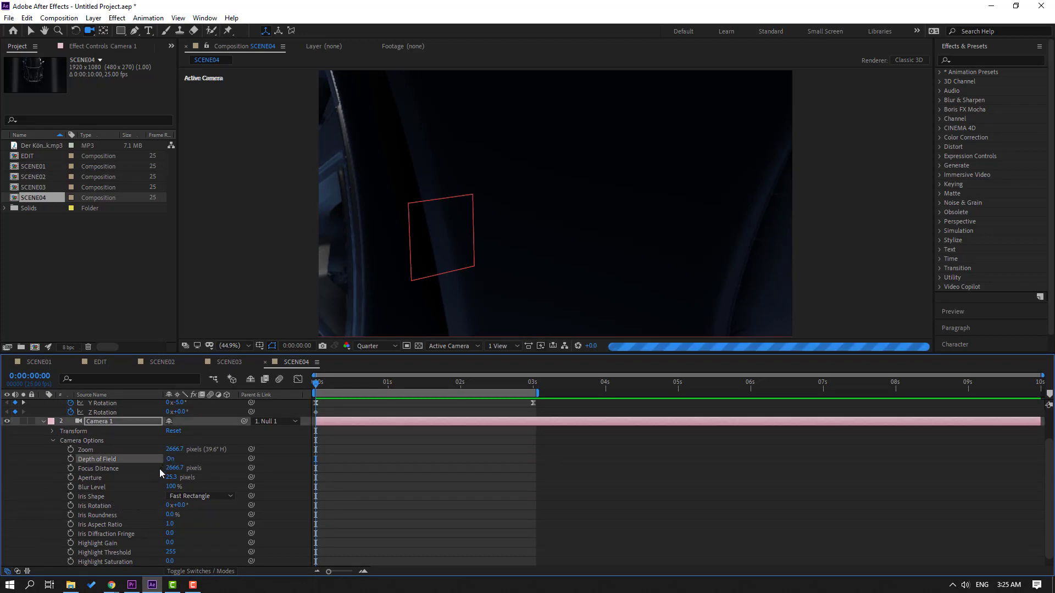
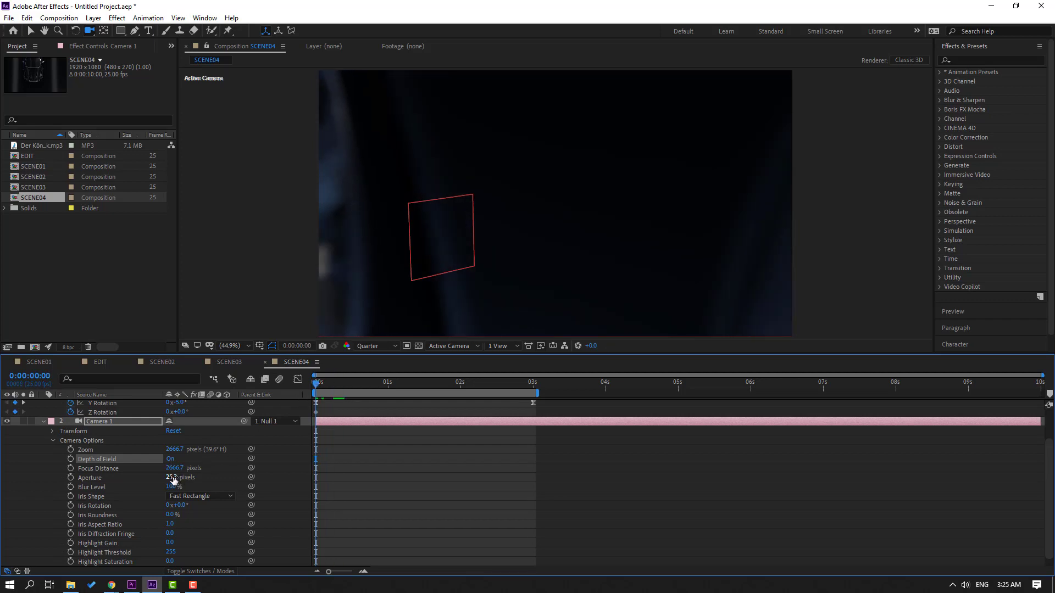
Set the camera Aperture to 100 and keyframe Focus Distance at 190 pixels at 0s.
{"action": "type", "text": "00"}
{"action": "key", "text": "Return"}
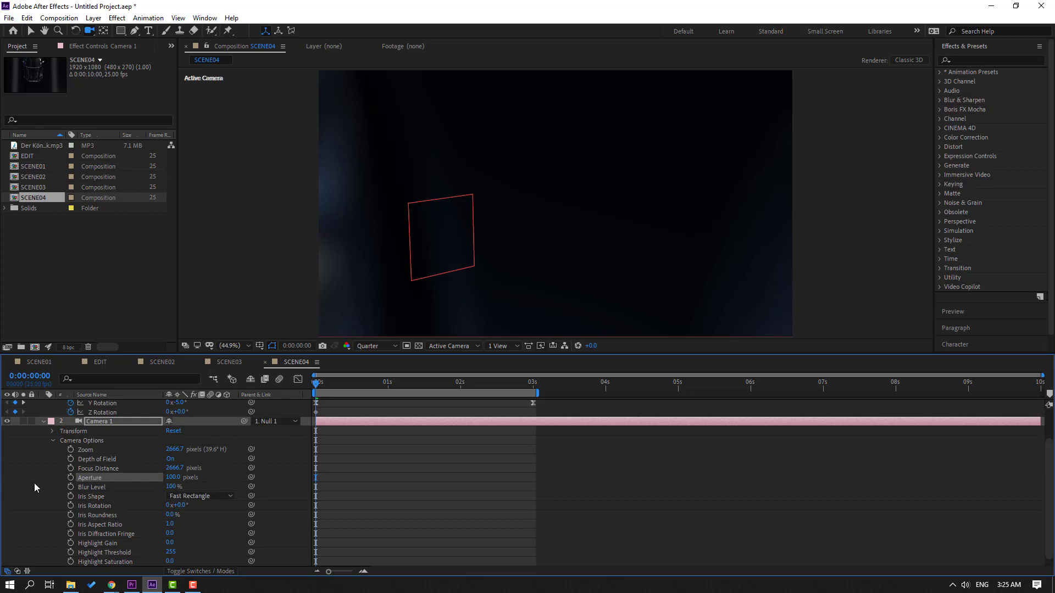
{"action": "left_click", "coordinate": [71, 469]}
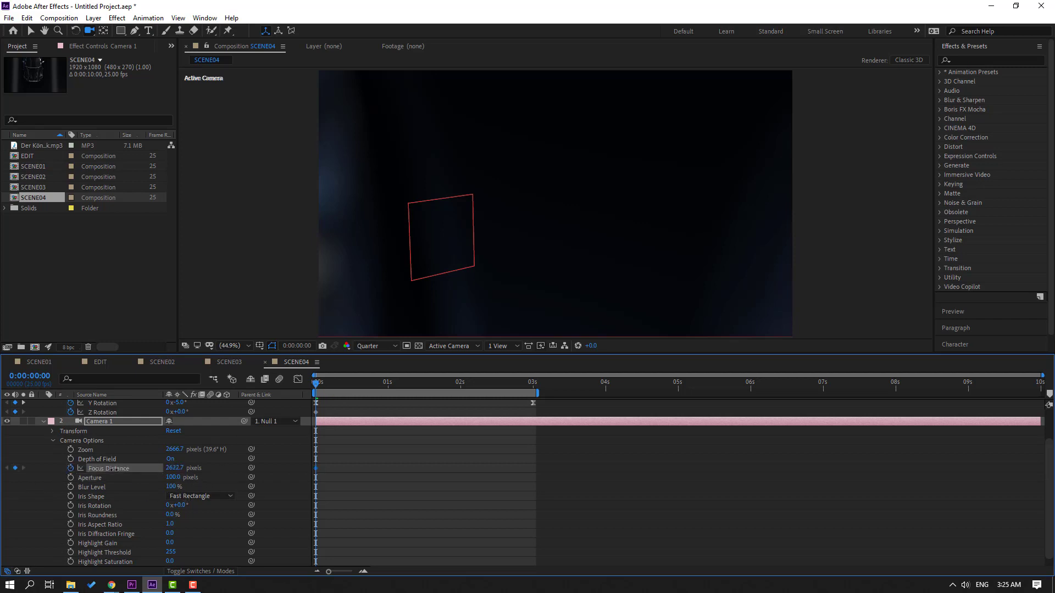
{"action": "left_click_drag", "start_coordinate": [111, 468], "coordinate": [55, 472]}
{"action": "left_click_drag", "start_coordinate": [2, 478], "coordinate": [135, 469]}
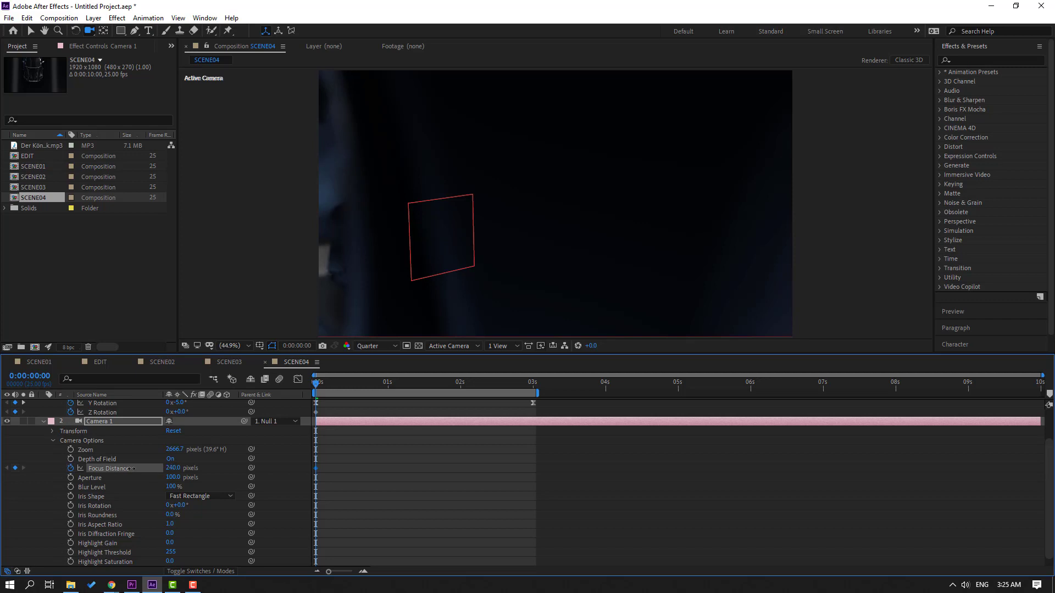
{"action": "left_click_drag", "start_coordinate": [128, 469], "coordinate": [128, 469]}
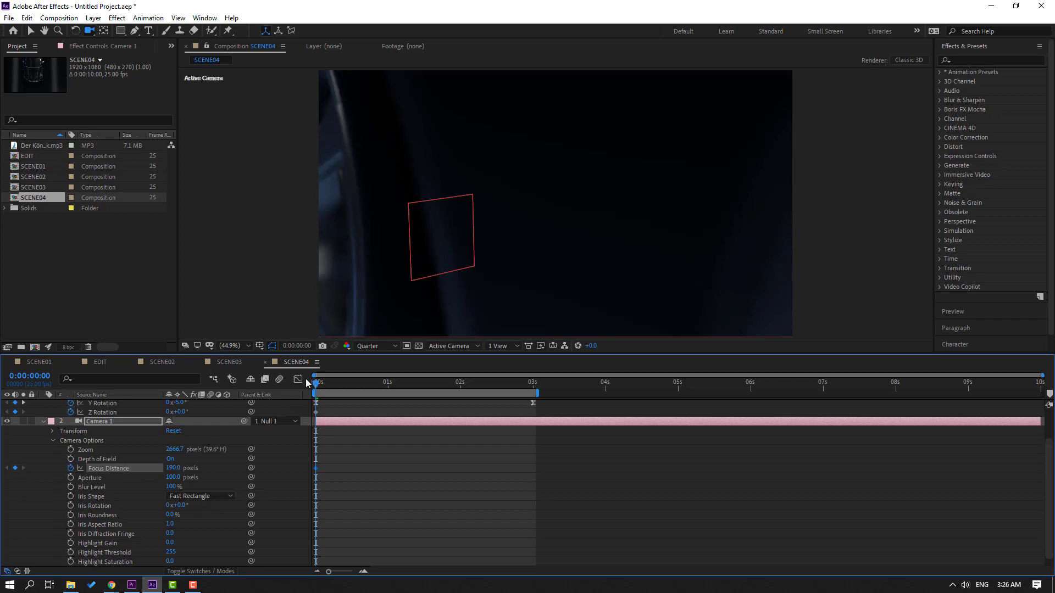
At 0:00:02:24, scrub Focus Distance to about 232 pixels so the wheel is sharp.
{"action": "left_click_drag", "start_coordinate": [346, 390], "coordinate": [532, 393]}
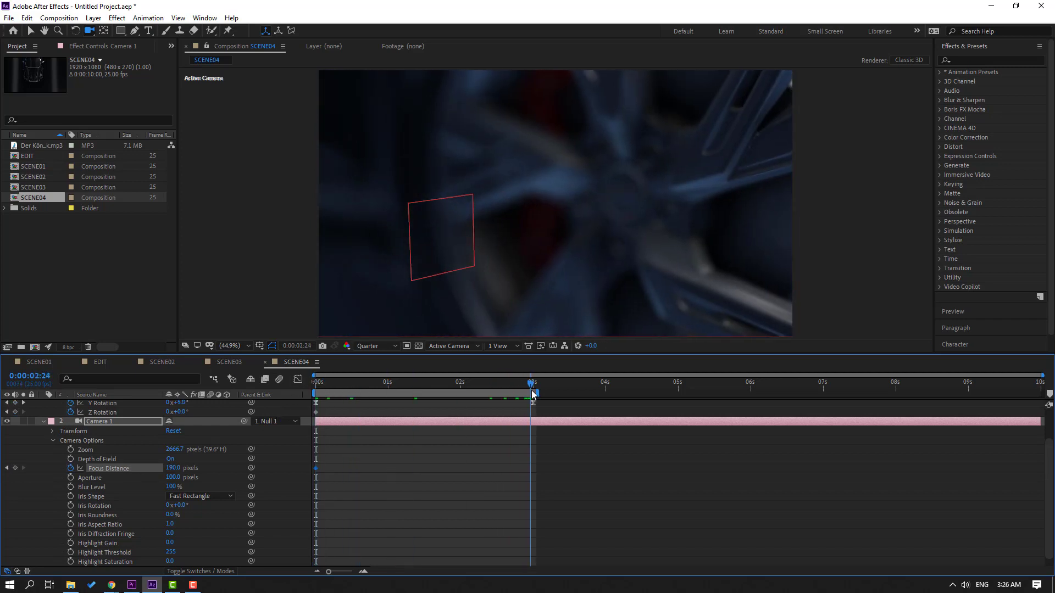
{"action": "mouse_move", "coordinate": [190, 469]}
{"action": "left_mouse_down"}
{"action": "mouse_move", "coordinate": [217, 466]}
{"action": "mouse_move", "coordinate": [190, 467]}
{"action": "left_mouse_up"}
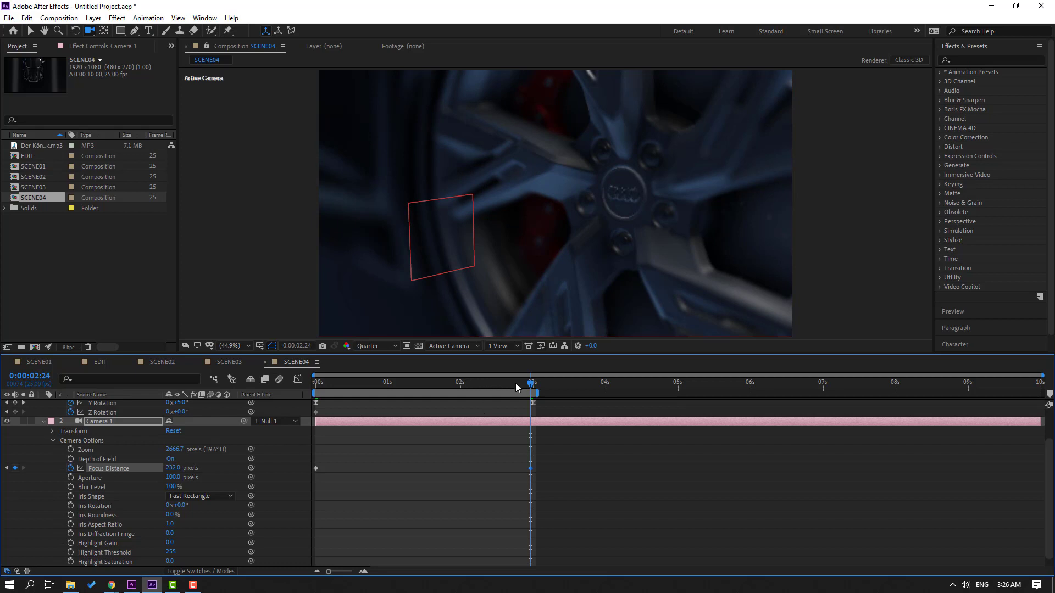
{"action": "left_click_drag", "start_coordinate": [516, 383], "coordinate": [316, 385]}
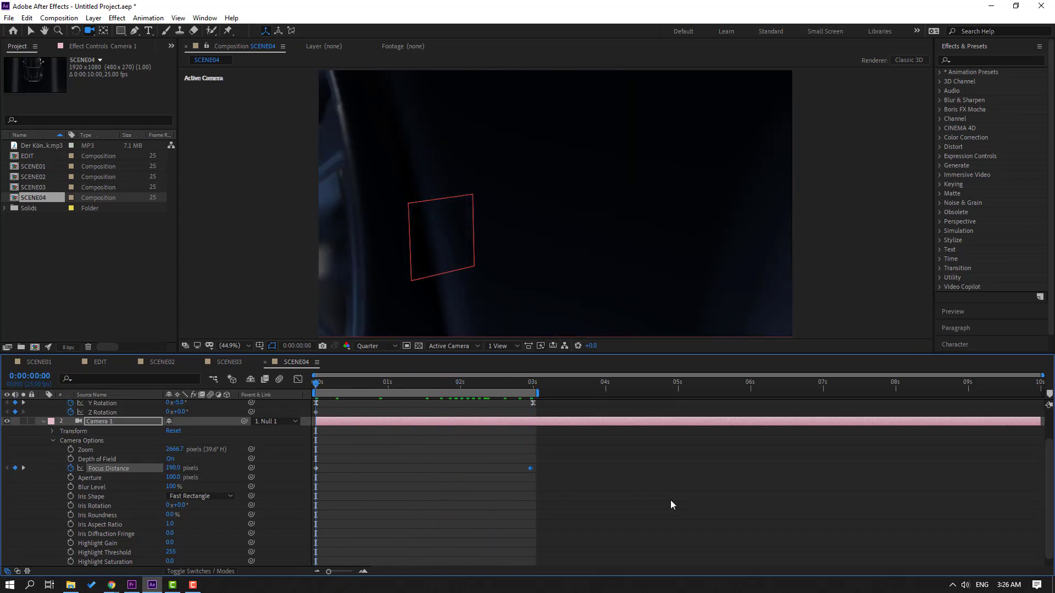
Preview the SCENE04 focus pull and collapse the Camera 1 and Null 1 layers.
{"action": "left_click", "coordinate": [674, 501]}
{"action": "key", "text": "space"}
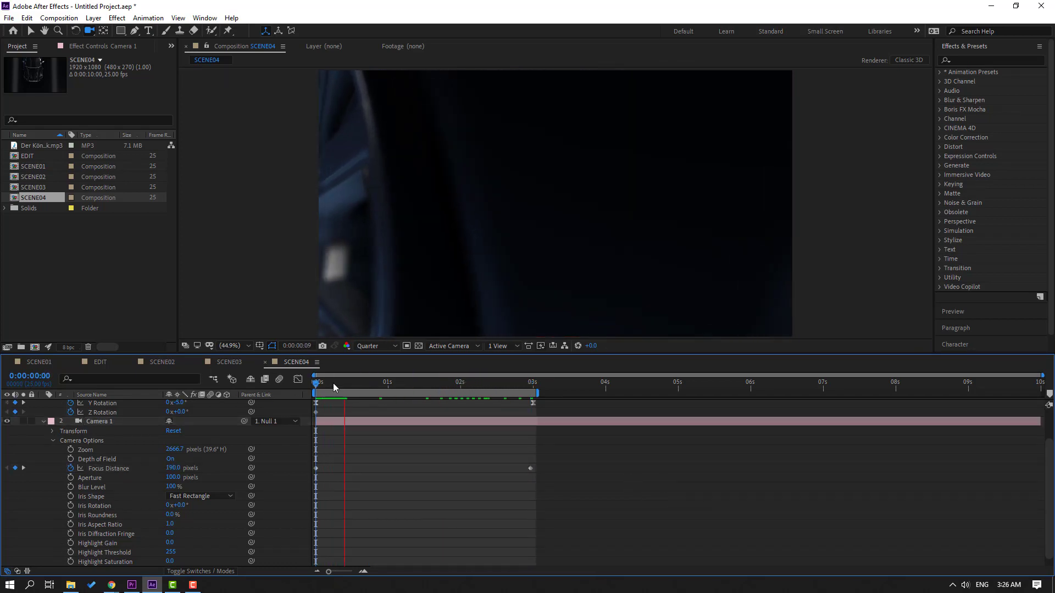
{"action": "left_click_drag", "start_coordinate": [333, 383], "coordinate": [517, 384]}
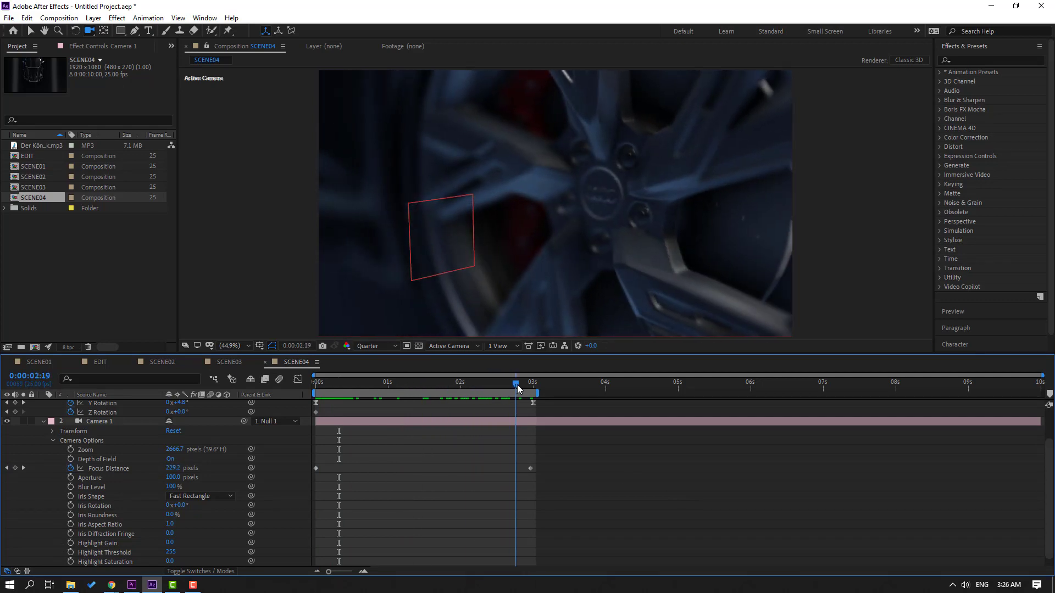
{"action": "key", "text": "Page_Down"}
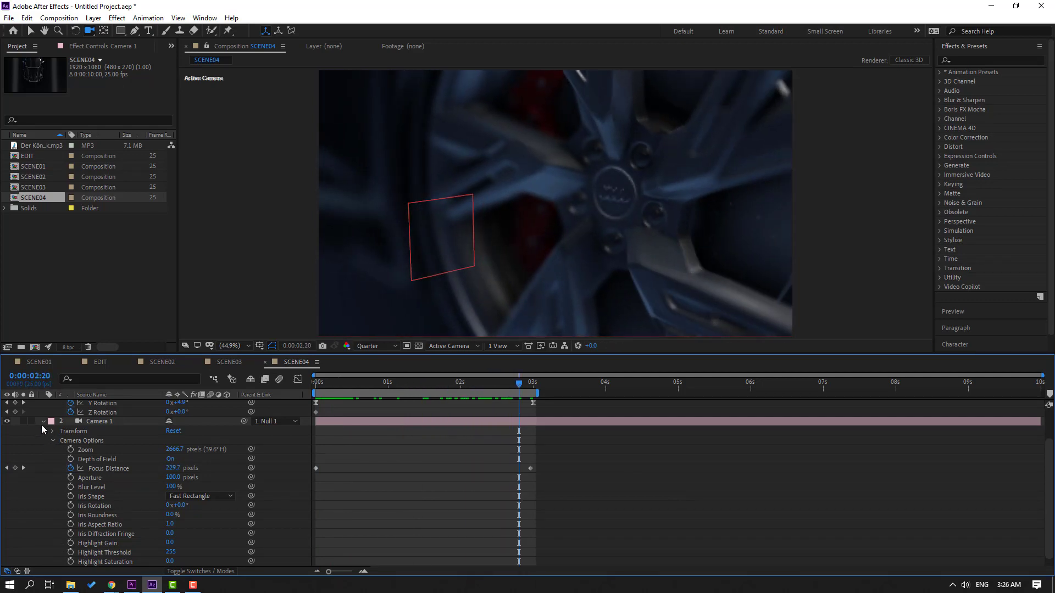
{"action": "left_click", "coordinate": [43, 423]}
{"action": "left_click", "coordinate": [42, 405]}
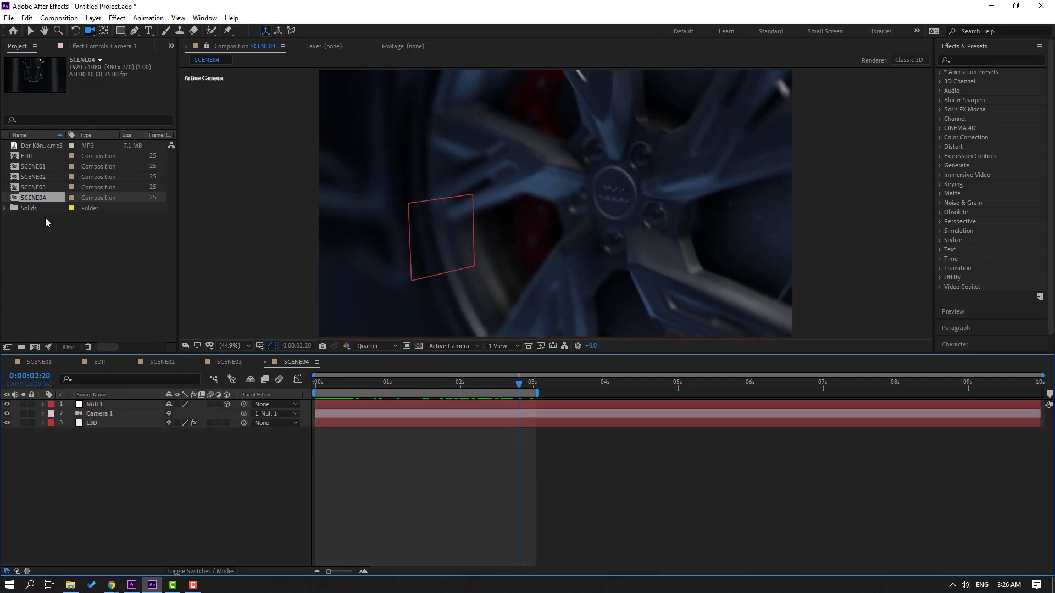
Duplicate SCENE04 as SCENE05 and trim SCENE04 to its 3-second work area.
{"action": "left_click", "coordinate": [36, 199]}
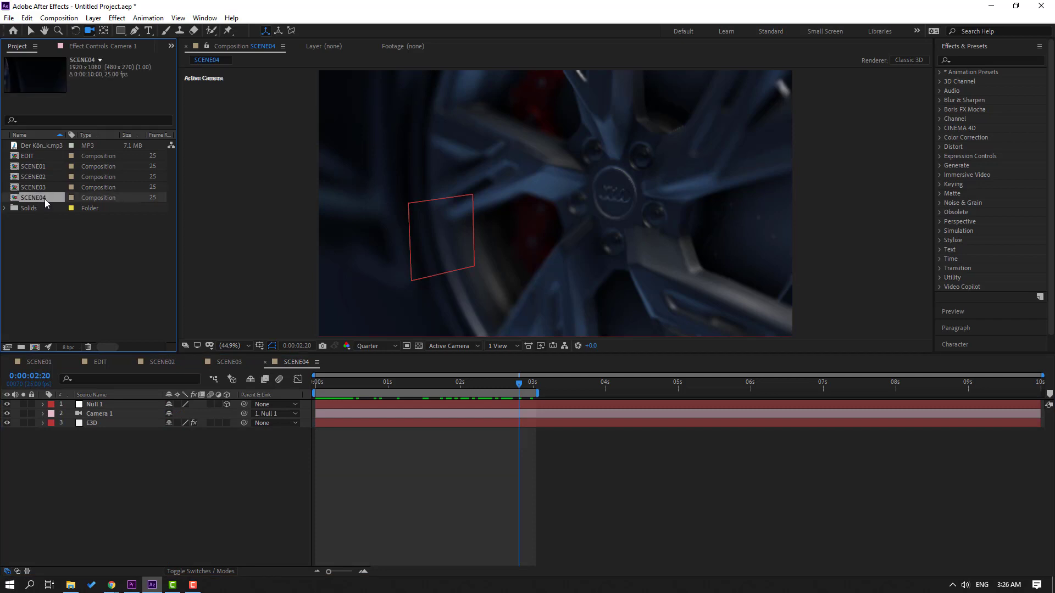
{"action": "key", "text": "ctrl+d"}
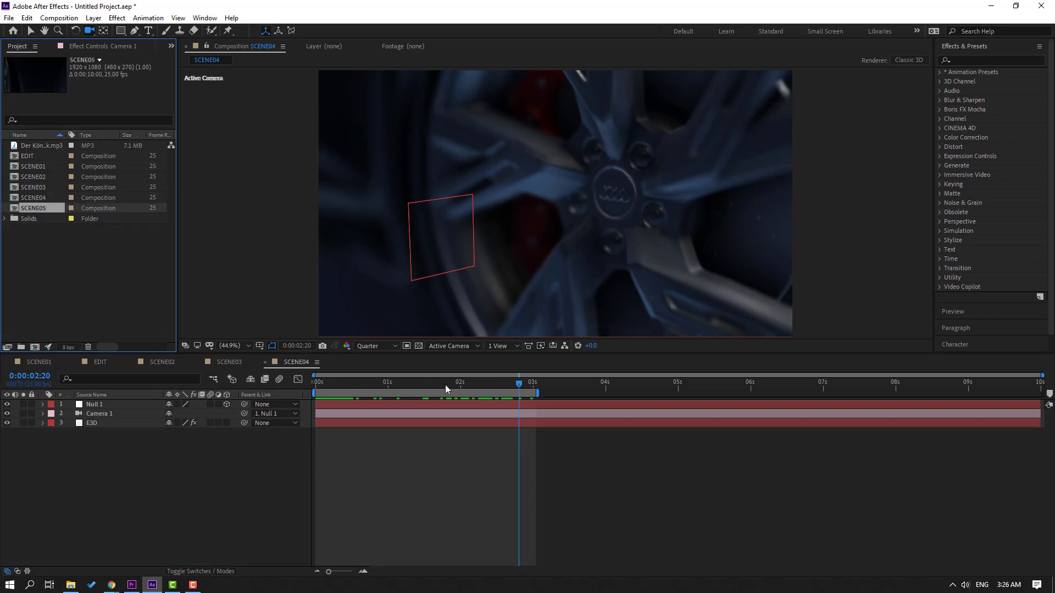
{"action": "right_click", "coordinate": [465, 395]}
{"action": "left_click", "coordinate": [511, 426]}
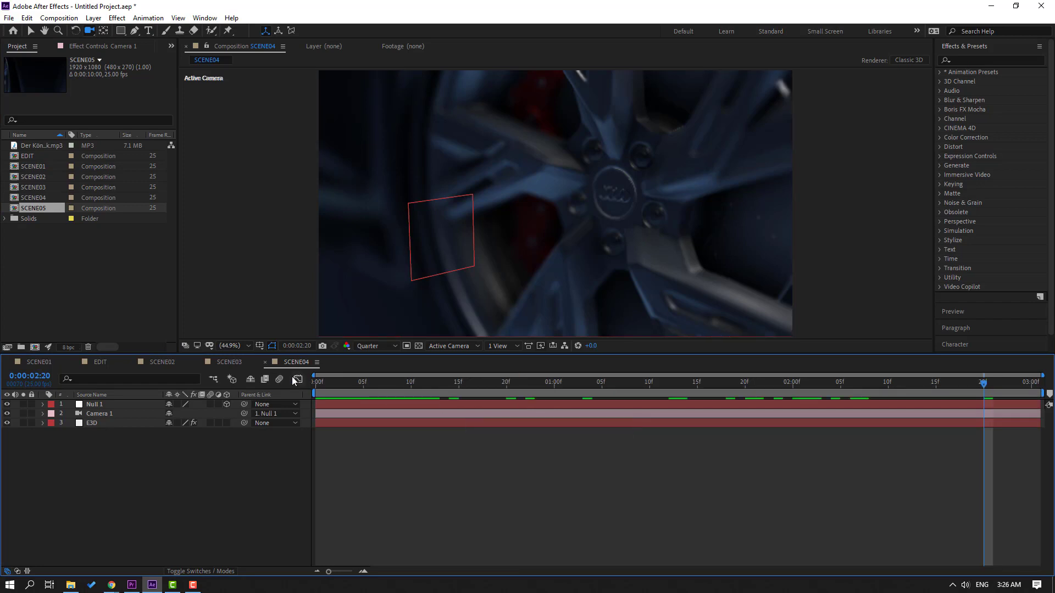
Add SCENE04 as EDIT's top layer, starting right after SCENE03.
{"action": "left_click", "coordinate": [100, 362]}
{"action": "left_click", "coordinate": [35, 224]}
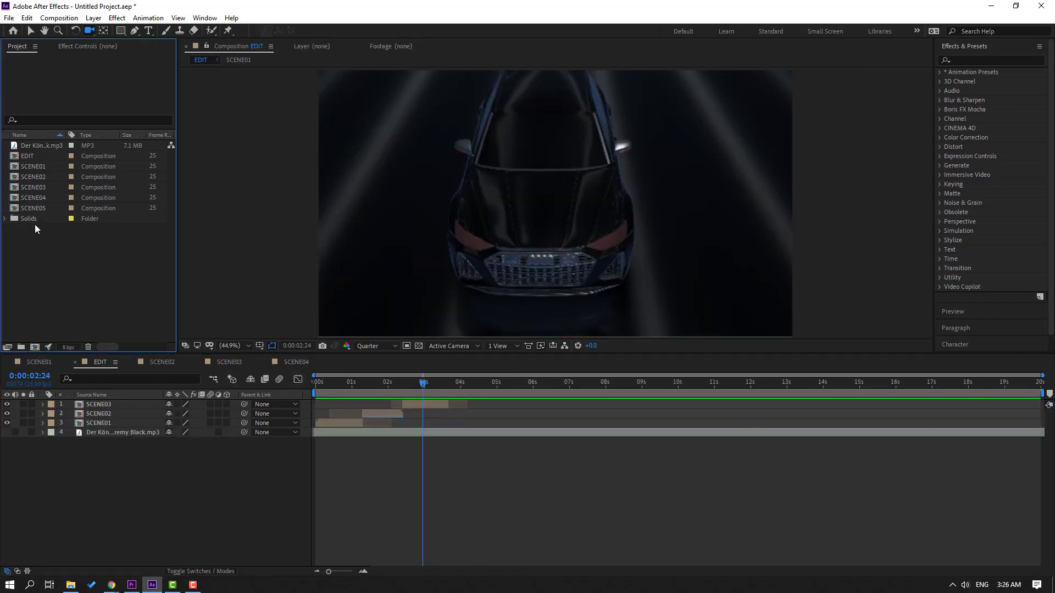
{"action": "left_click", "coordinate": [35, 197]}
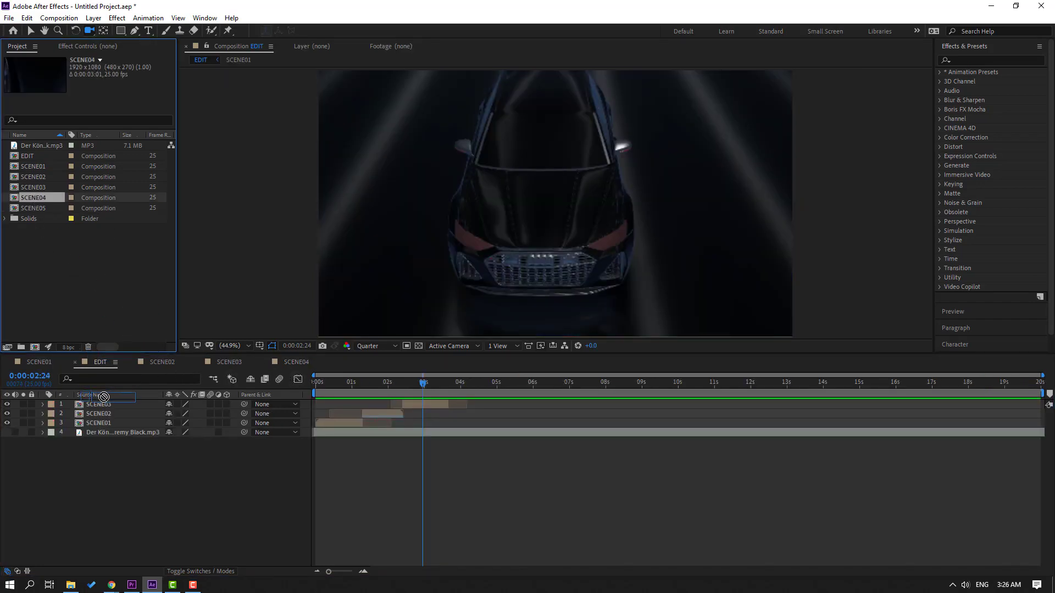
{"action": "left_click_drag", "start_coordinate": [106, 380], "coordinate": [110, 405]}
{"action": "mouse_move", "coordinate": [332, 405]}
{"action": "left_mouse_down"}
{"action": "mouse_move", "coordinate": [464, 414]}
{"action": "mouse_move", "coordinate": [462, 386]}
{"action": "mouse_move", "coordinate": [456, 407]}
{"action": "mouse_move", "coordinate": [487, 384]}
{"action": "left_mouse_up"}
{"action": "left_click", "coordinate": [455, 387]}
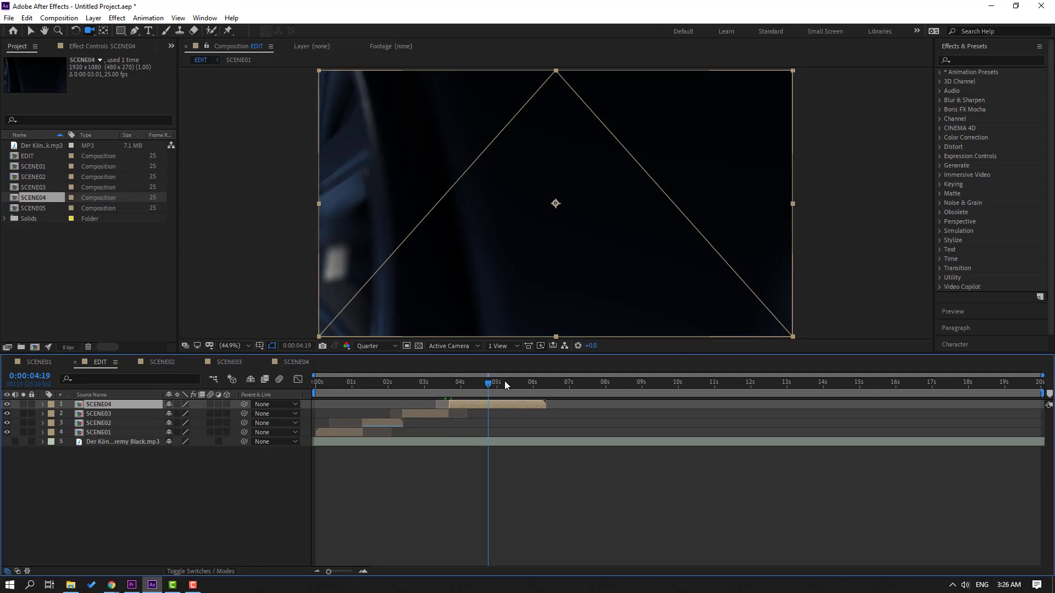
Check the wheel shot at 0:00:05:17, then open the SCENE05 composition.
{"action": "mouse_move", "coordinate": [506, 384]}
{"action": "left_mouse_down"}
{"action": "mouse_move", "coordinate": [533, 385]}
{"action": "mouse_move", "coordinate": [535, 406]}
{"action": "mouse_move", "coordinate": [354, 385]}
{"action": "left_mouse_up"}
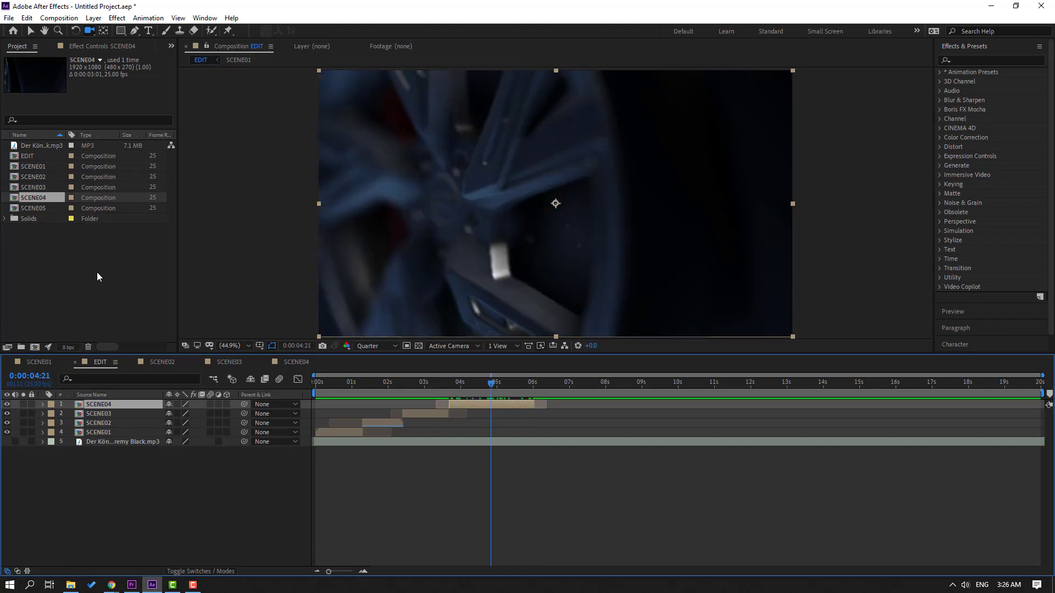
{"action": "left_click", "coordinate": [20, 224]}
{"action": "double_click", "coordinate": [38, 208]}
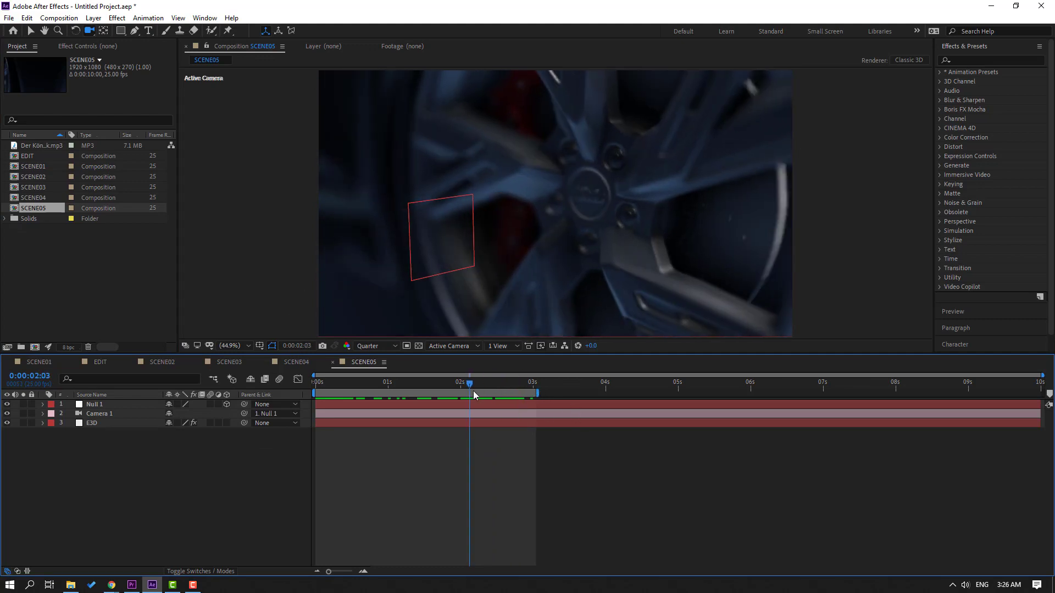
Remove Camera 1's Focus Distance animation at the start of SCENE05.
{"action": "left_click_drag", "start_coordinate": [522, 388], "coordinate": [230, 410]}
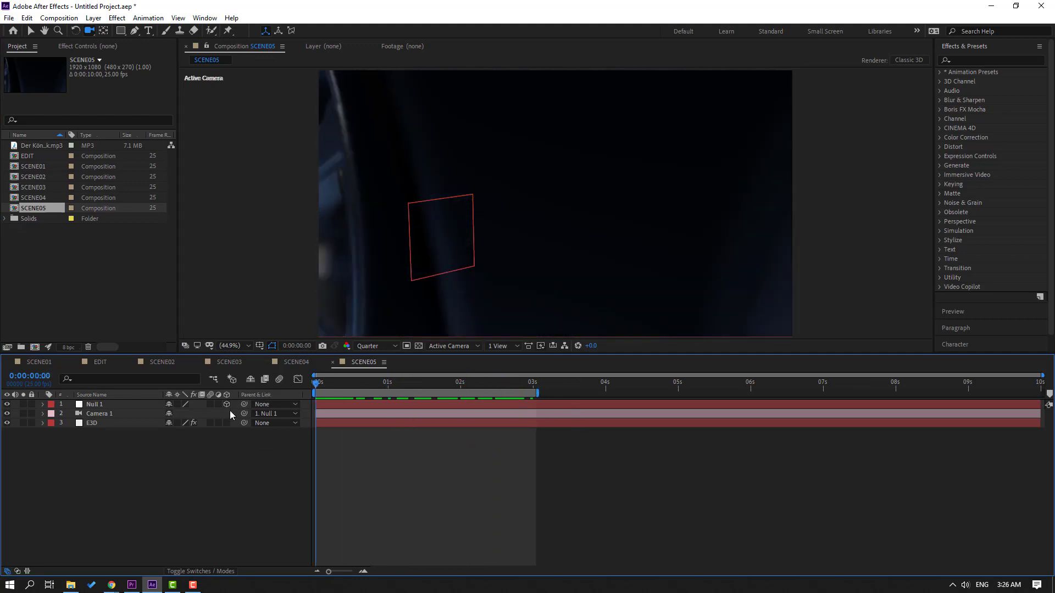
{"action": "left_click", "coordinate": [94, 416]}
{"action": "key", "text": "u"}
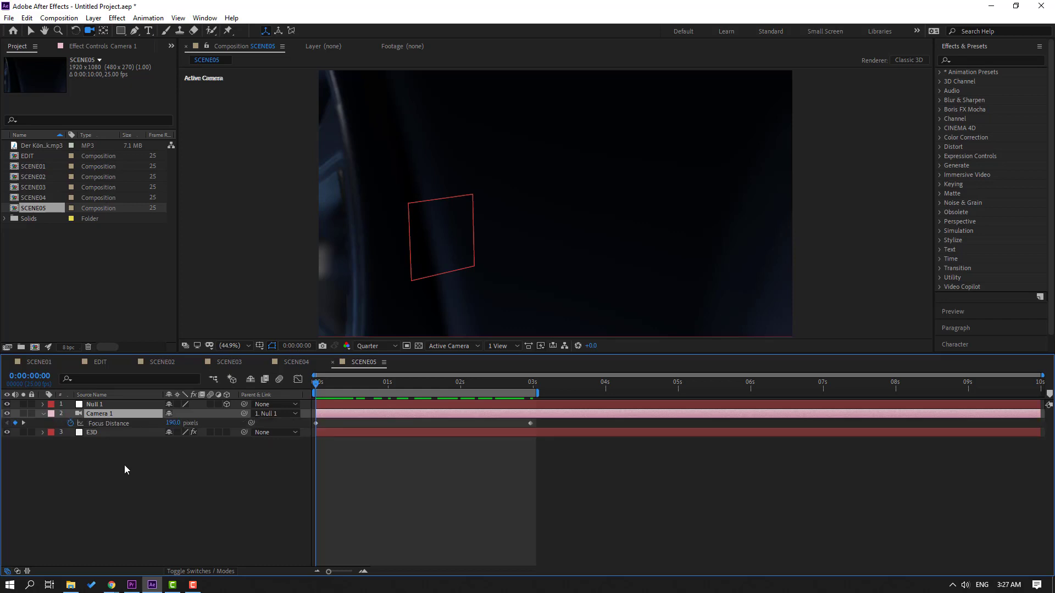
{"action": "left_click", "coordinate": [70, 424]}
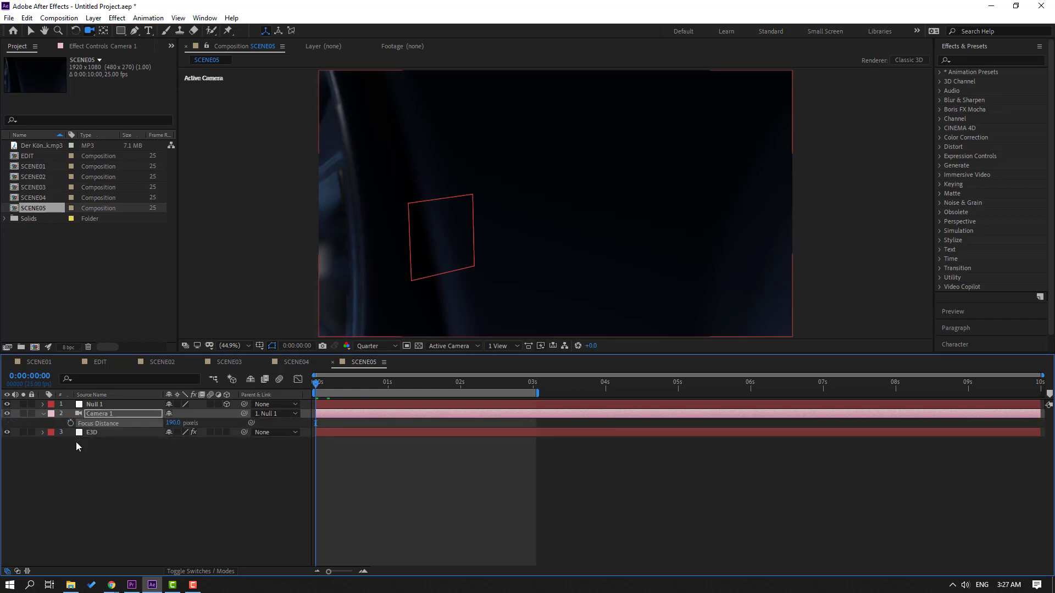
Remove Null 1's Position and X, Y and Z Rotation keyframes.
{"action": "left_click", "coordinate": [93, 405]}
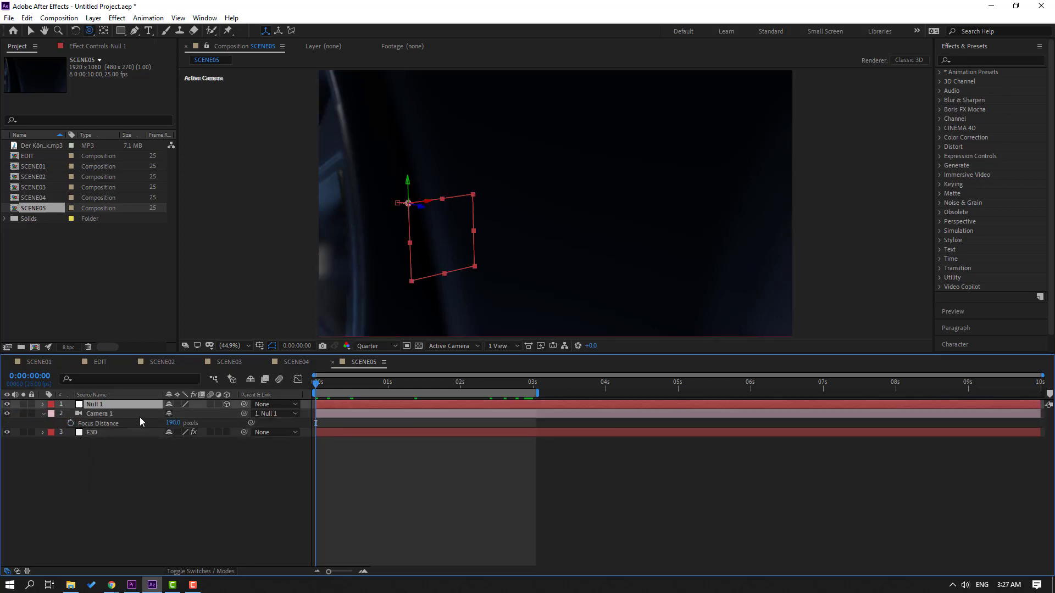
{"action": "key", "text": "u"}
{"action": "left_click", "coordinate": [71, 414]}
{"action": "left_click", "coordinate": [71, 423]}
{"action": "left_click", "coordinate": [70, 432]}
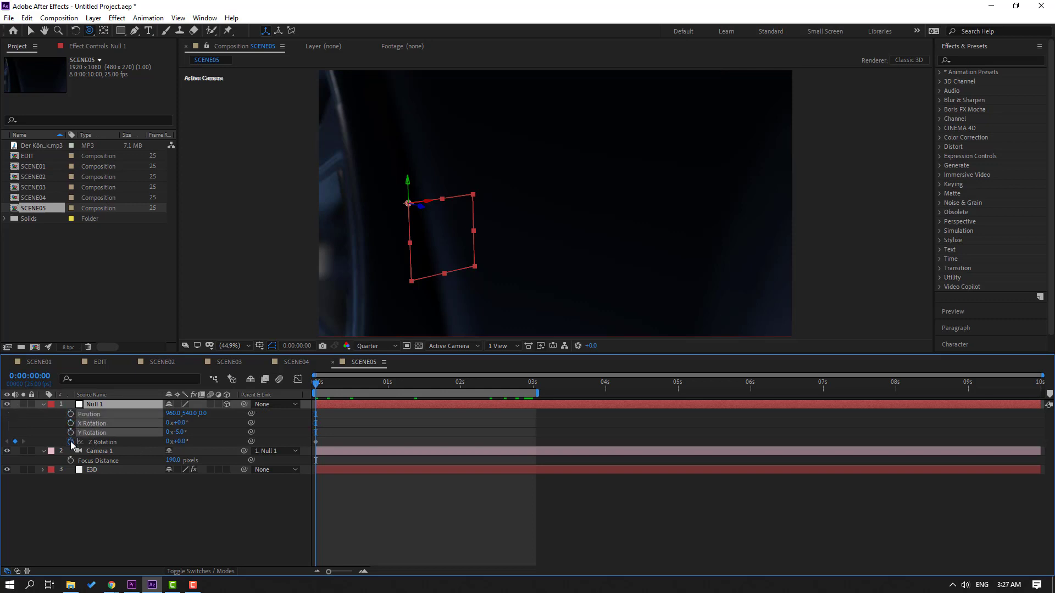
{"action": "left_click", "coordinate": [71, 442]}
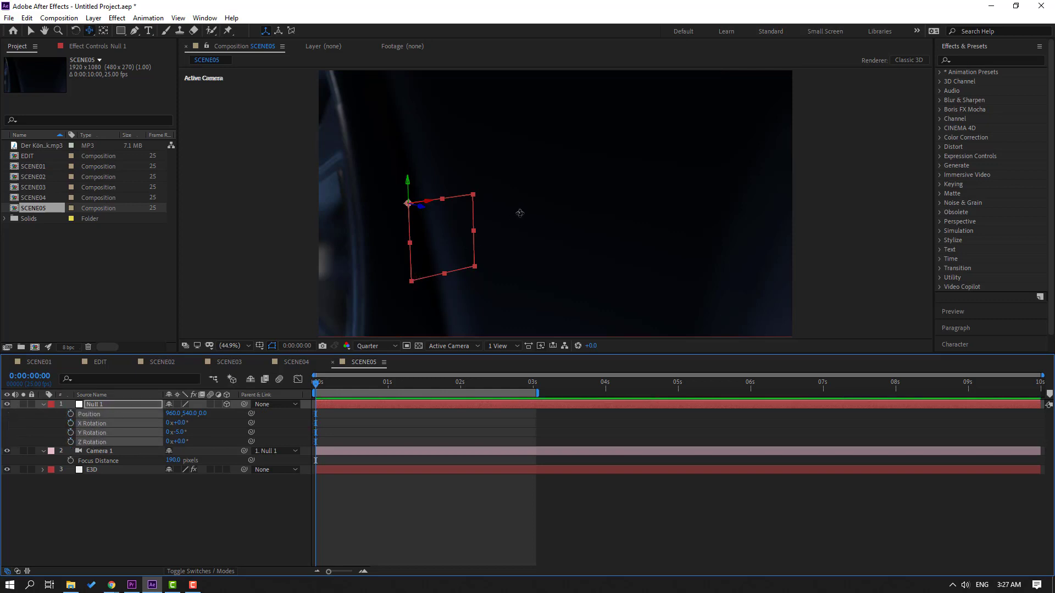
Reposition the view and expand Camera 1's full Camera Options.
{"action": "left_click_drag", "start_coordinate": [521, 212], "coordinate": [444, 314]}
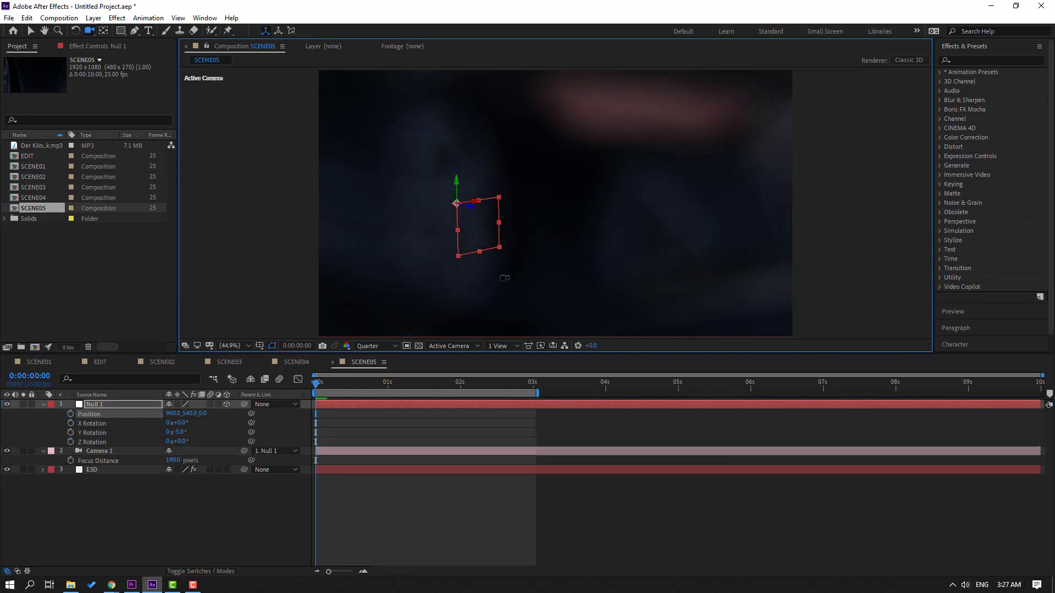
{"action": "left_click", "coordinate": [43, 451]}
{"action": "left_click", "coordinate": [43, 452]}
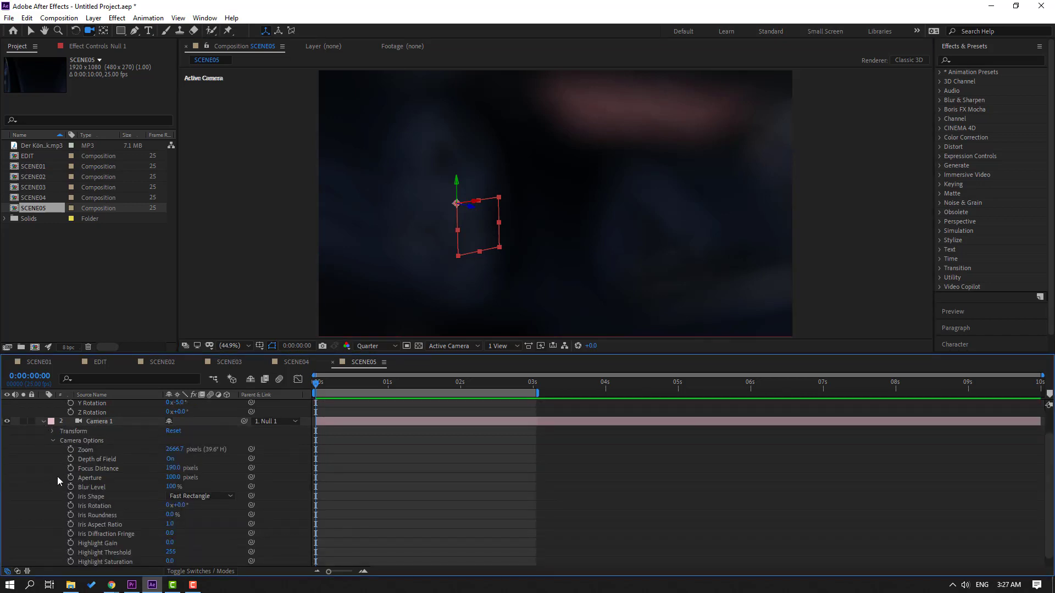
Turn Depth of Field off and orbit the camera to frame the front wheel from the side.
{"action": "left_click", "coordinate": [170, 460]}
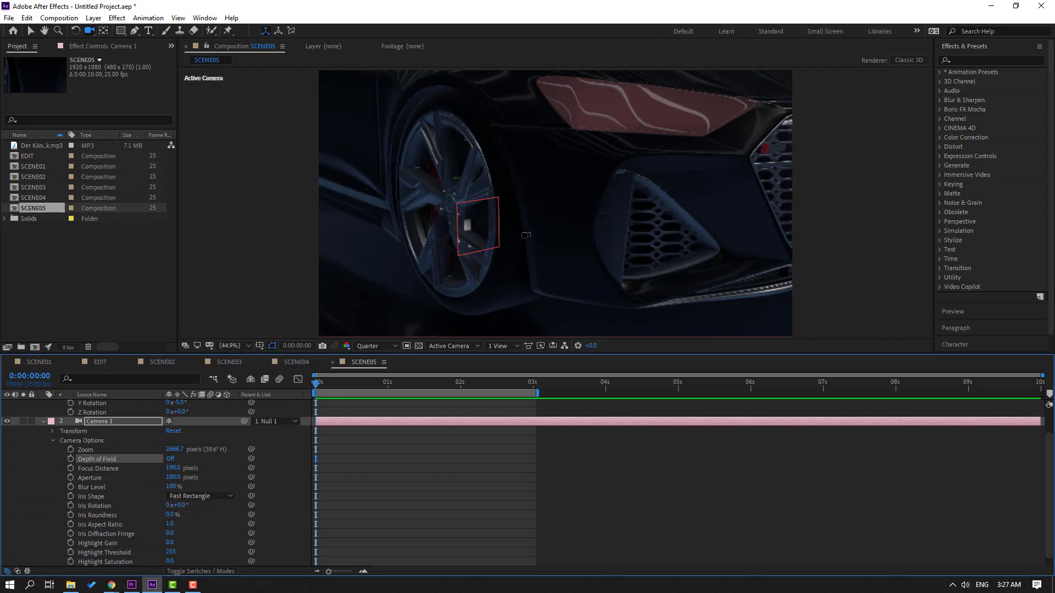
{"action": "mouse_move", "coordinate": [525, 235]}
{"action": "left_mouse_down"}
{"action": "mouse_move", "coordinate": [620, 235]}
{"action": "mouse_move", "coordinate": [590, 212]}
{"action": "mouse_move", "coordinate": [559, 245]}
{"action": "mouse_move", "coordinate": [505, 229]}
{"action": "left_mouse_up"}
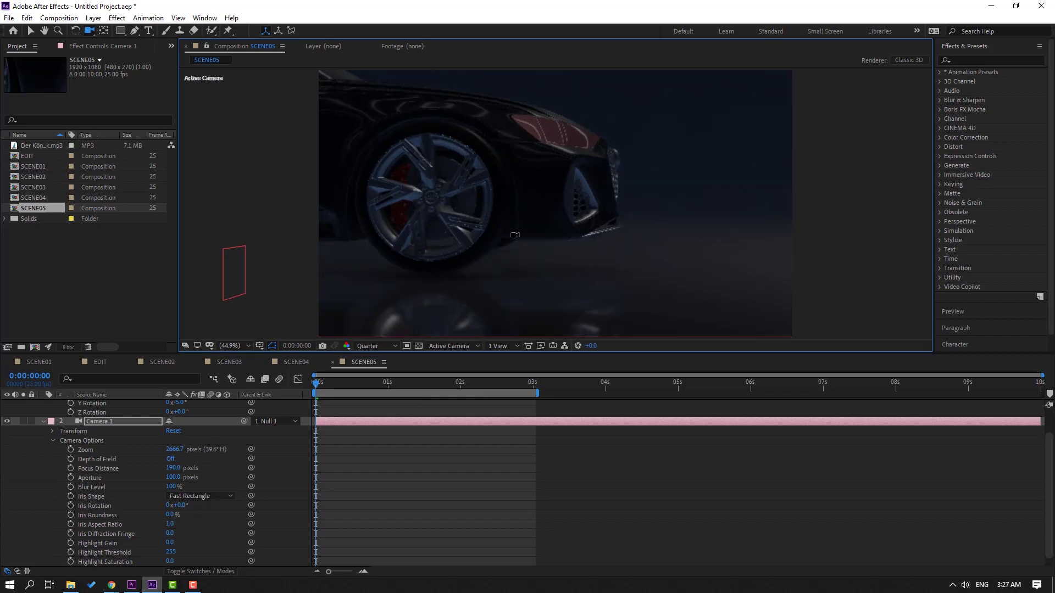
{"action": "key", "text": "c"}
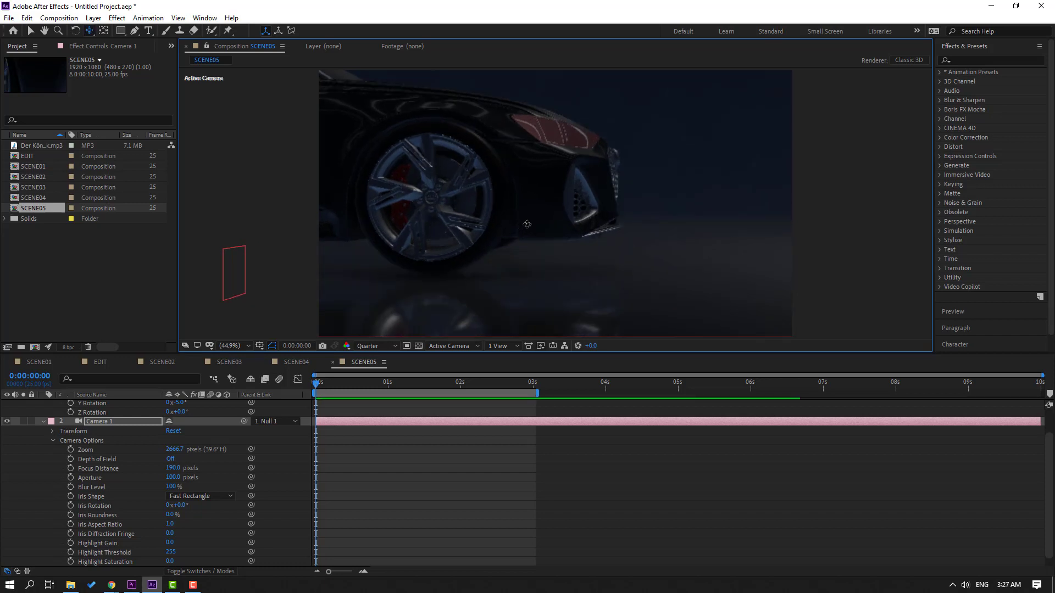
{"action": "left_click_drag", "start_coordinate": [525, 225], "coordinate": [502, 226]}
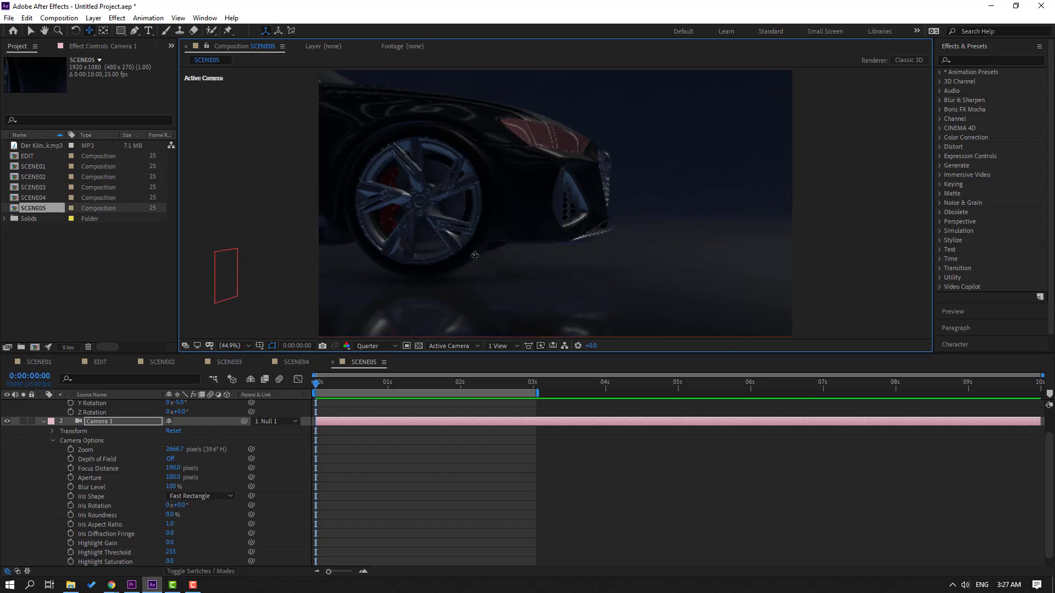
{"action": "scroll", "coordinate": [67, 456], "scroll_direction": "up", "scroll_amount": 2}
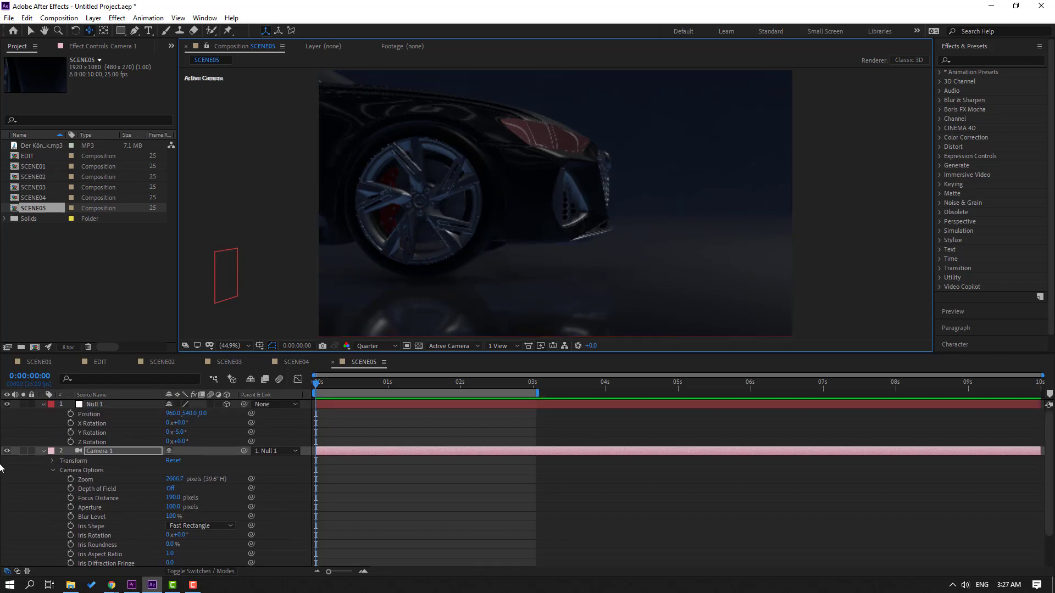
Turn Depth of Field back on and set Focus Distance to 960 pixels.
{"action": "left_click", "coordinate": [170, 489]}
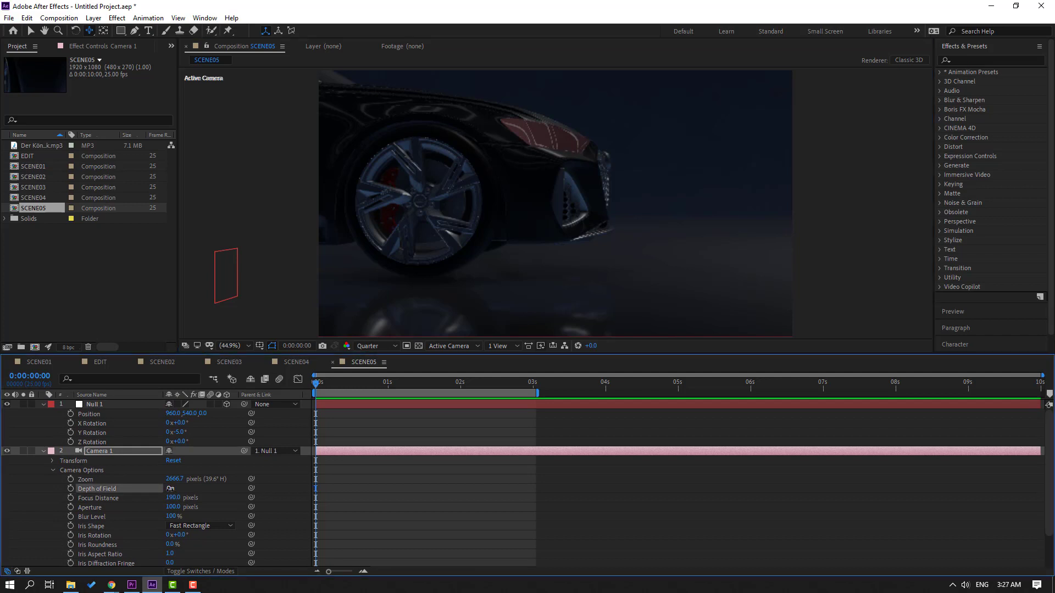
{"action": "left_click_drag", "start_coordinate": [178, 499], "coordinate": [112, 500]}
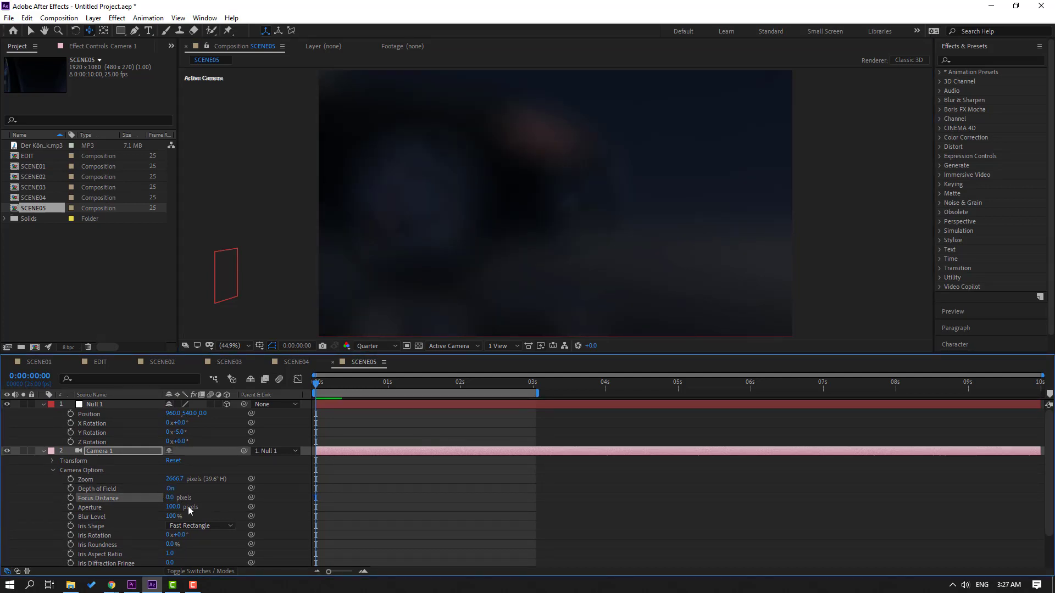
{"action": "left_click_drag", "start_coordinate": [208, 497], "coordinate": [219, 498]}
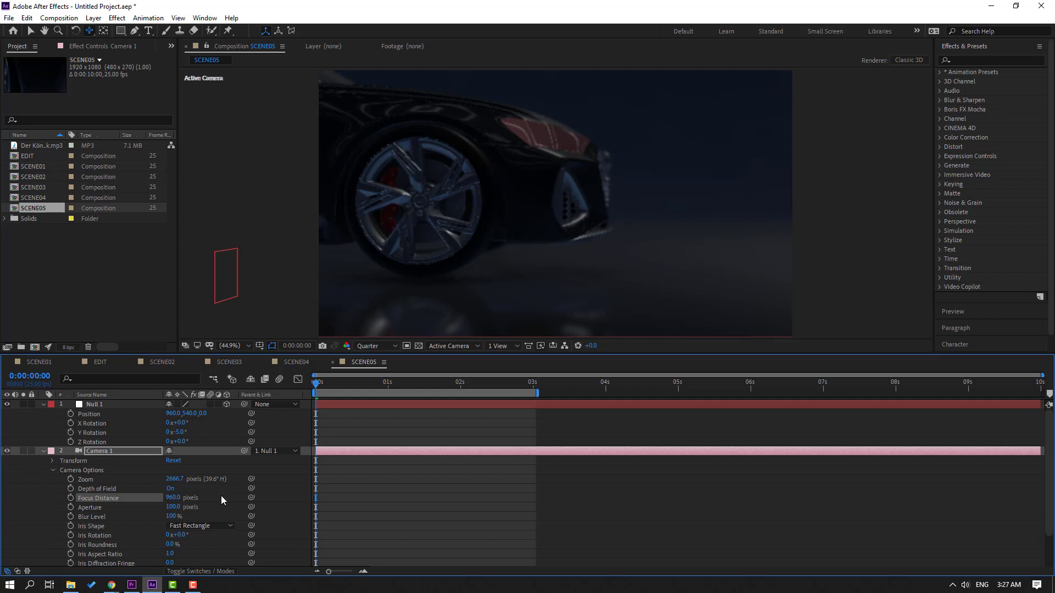
Set starting keyframes at 0s for Null 1's Position and X, Y and Z Rotation.
{"action": "left_click", "coordinate": [22, 505]}
{"action": "left_click", "coordinate": [70, 414]}
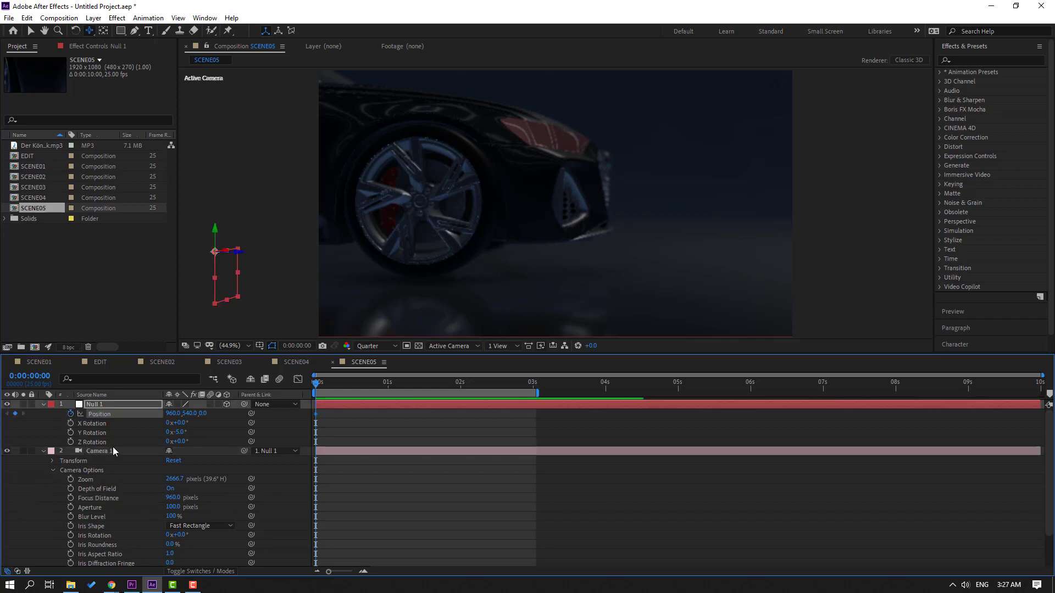
{"action": "left_click", "coordinate": [70, 432]}
{"action": "left_click", "coordinate": [70, 441]}
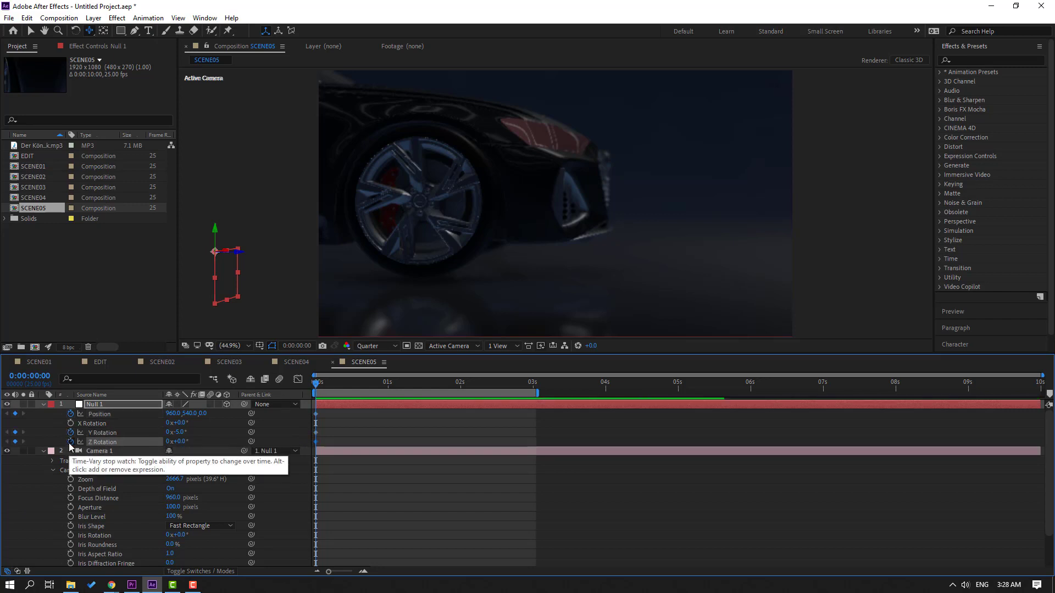
{"action": "left_click", "coordinate": [71, 423]}
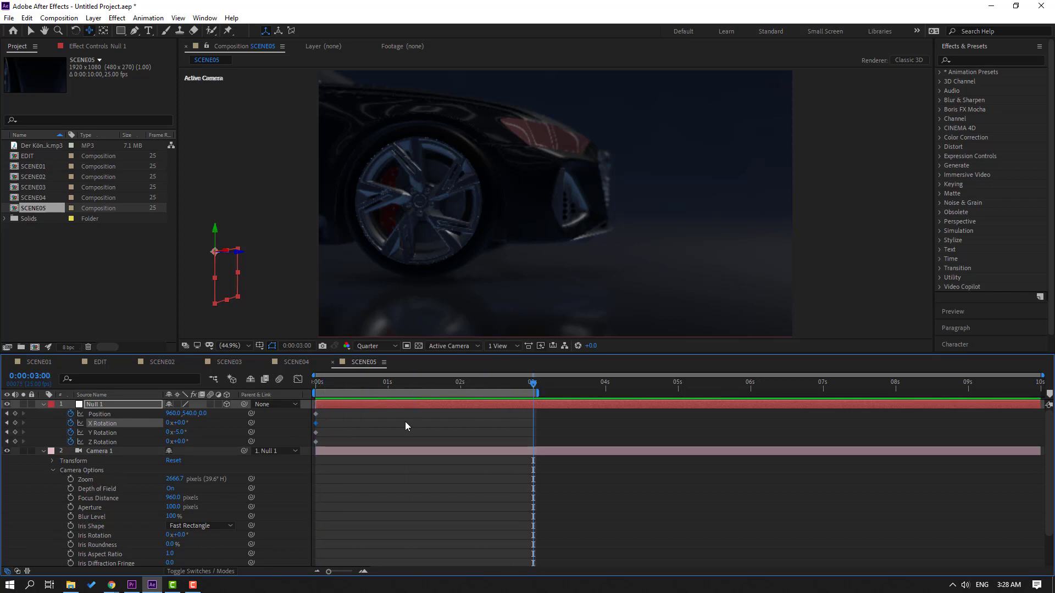
At 3s, move Null 1 to 1239,540,78 and rotate Y to -9°, then scrub to check.
{"action": "left_click_drag", "start_coordinate": [175, 414], "coordinate": [308, 412]}
{"action": "mouse_move", "coordinate": [191, 413]}
{"action": "left_mouse_down"}
{"action": "mouse_move", "coordinate": [175, 413]}
{"action": "mouse_move", "coordinate": [556, 410]}
{"action": "mouse_move", "coordinate": [533, 402]}
{"action": "left_mouse_up"}
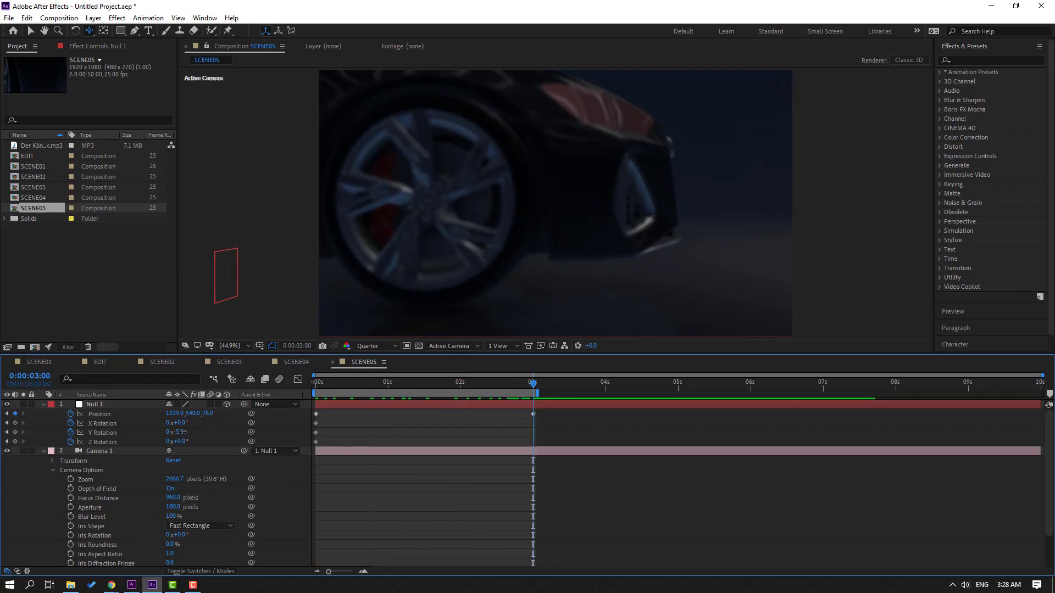
{"action": "left_click_drag", "start_coordinate": [184, 432], "coordinate": [182, 423]}
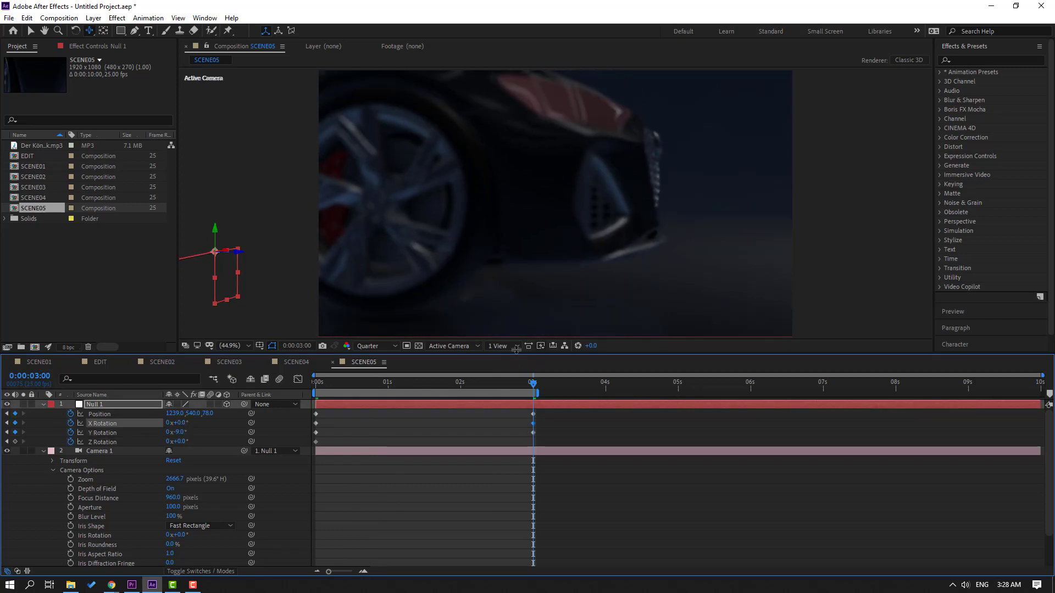
{"action": "mouse_move", "coordinate": [518, 392]}
{"action": "left_mouse_down"}
{"action": "mouse_move", "coordinate": [531, 387]}
{"action": "mouse_move", "coordinate": [199, 426]}
{"action": "left_mouse_up"}
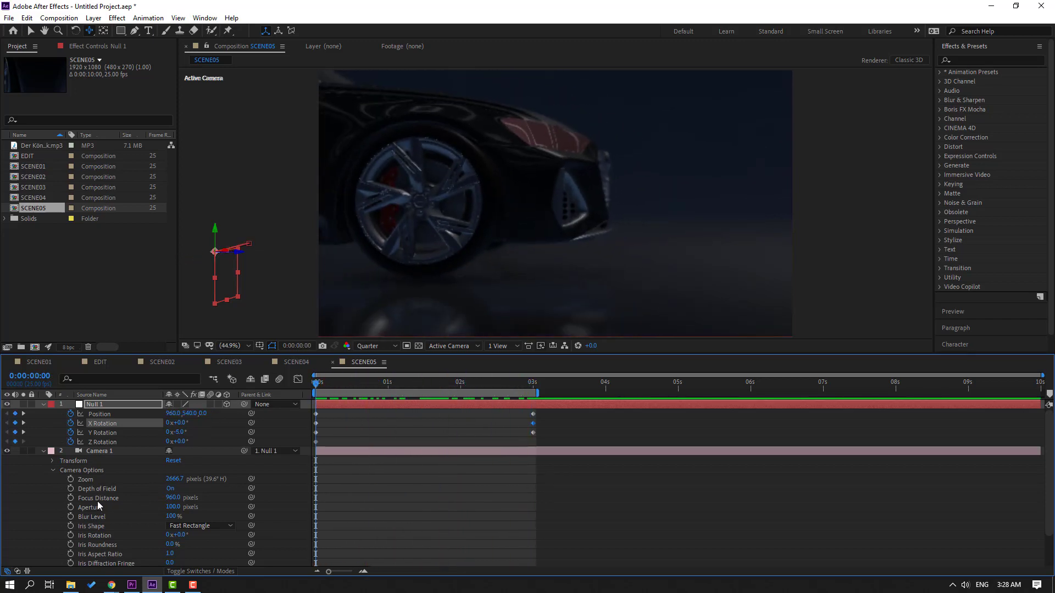
Keyframe Focus Distance at about 958 pixels at 0s and switch the preview to Full resolution.
{"action": "left_click", "coordinate": [71, 498]}
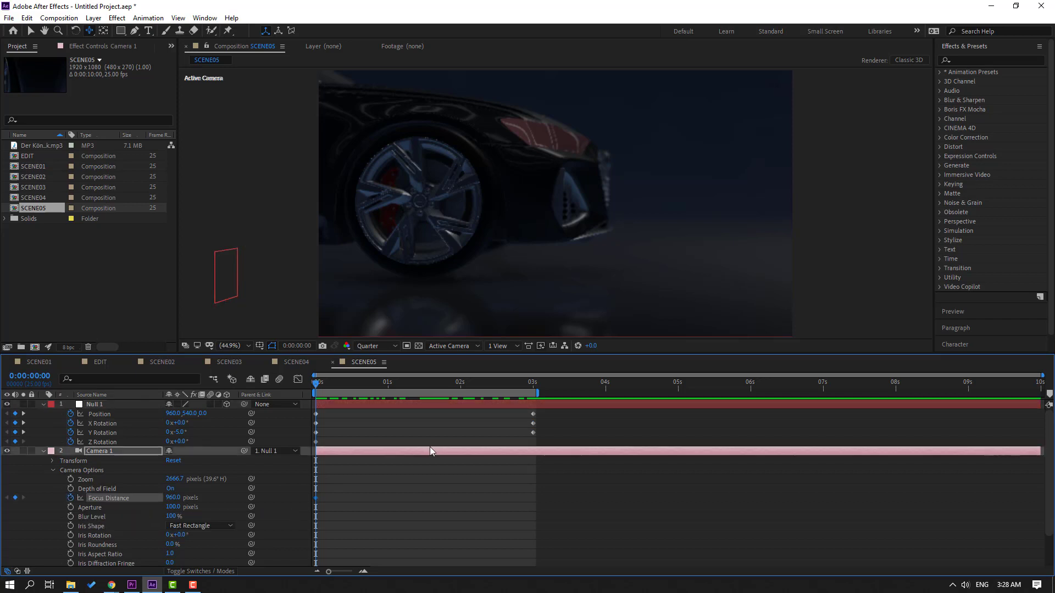
{"action": "left_click_drag", "start_coordinate": [178, 498], "coordinate": [155, 499]}
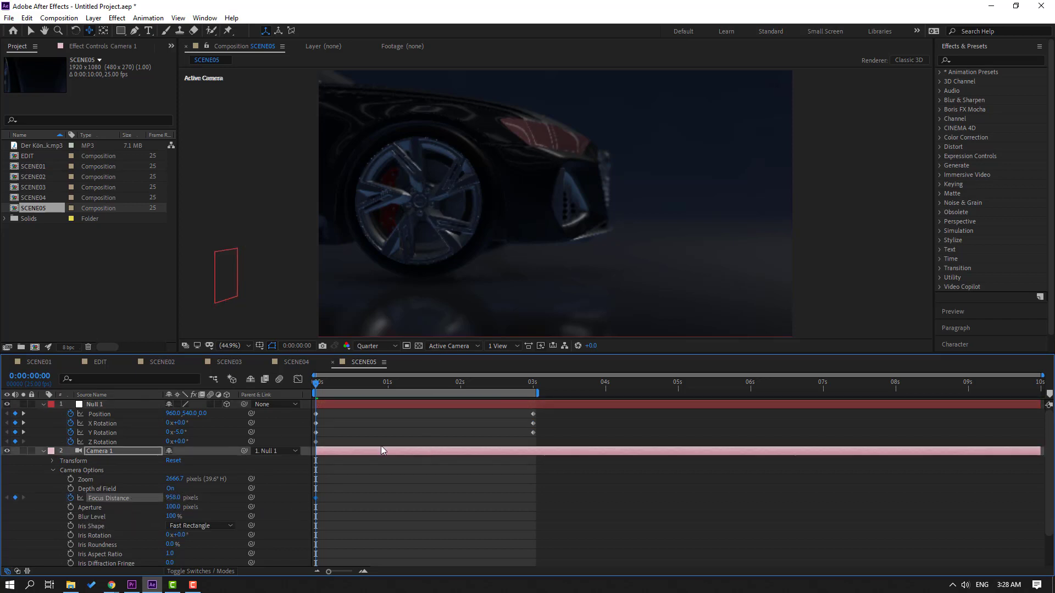
{"action": "left_click", "coordinate": [376, 348]}
{"action": "left_click", "coordinate": [377, 374]}
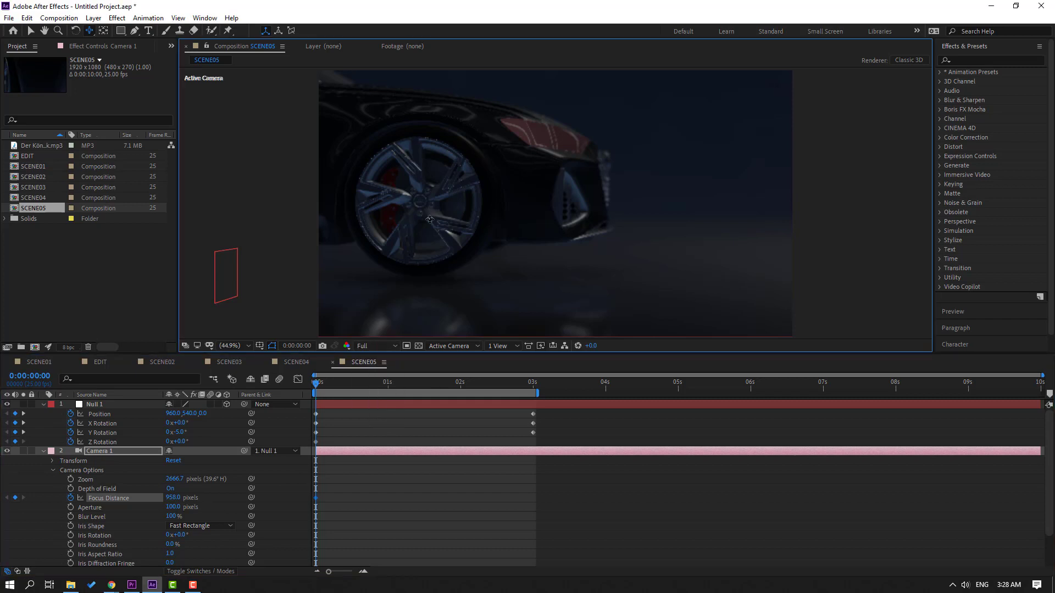
At 3s, set Focus Distance to 651 pixels and return the preview to Quarter resolution.
{"action": "scroll", "coordinate": [409, 236], "scroll_direction": "up", "scroll_amount": 1}
{"action": "scroll", "coordinate": [412, 242], "scroll_direction": "up", "scroll_amount": 2}
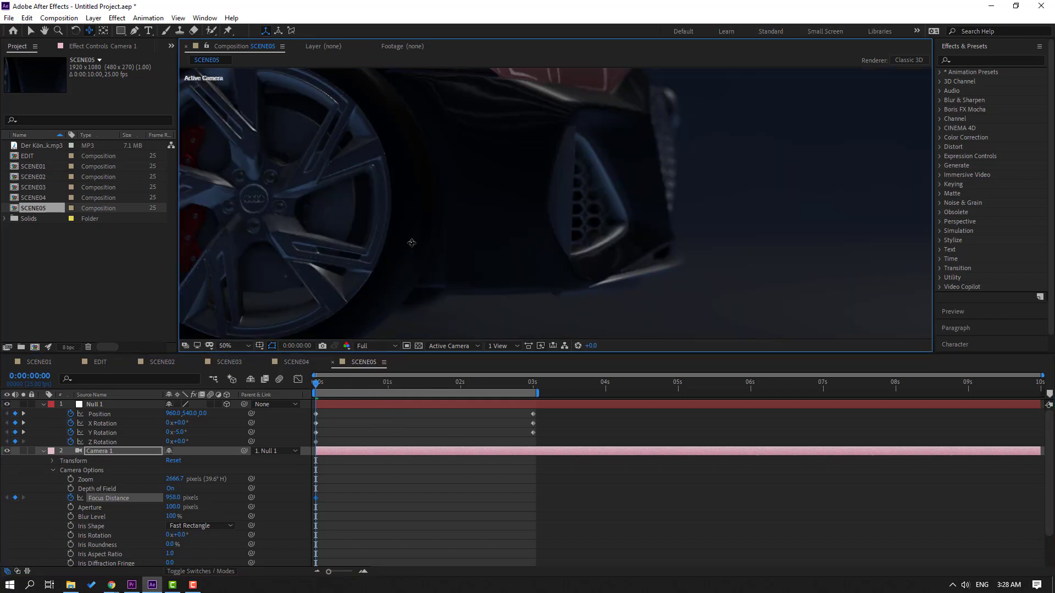
{"action": "left_click", "coordinate": [531, 391]}
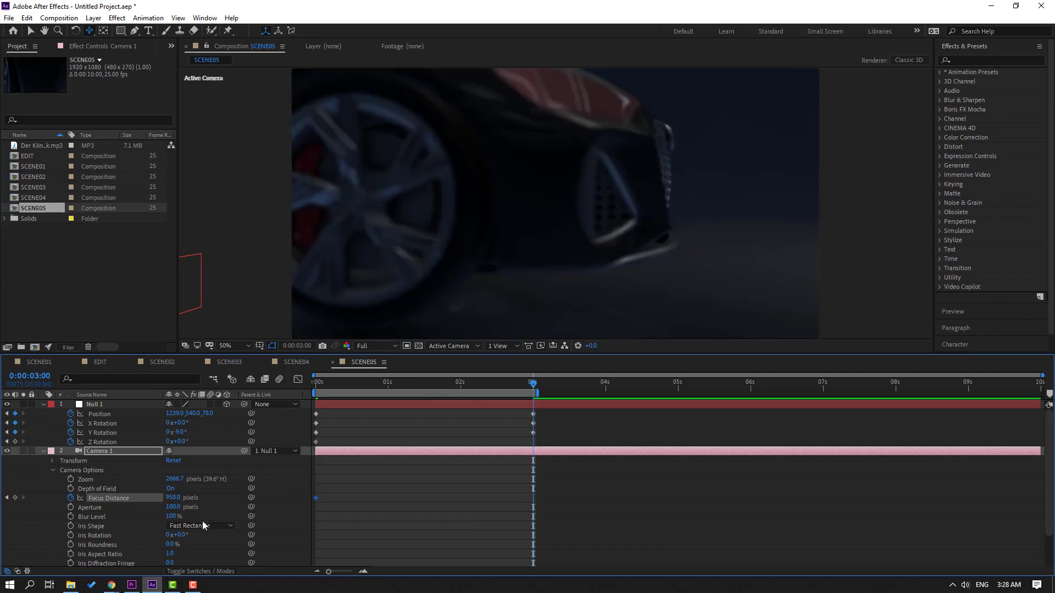
{"action": "left_click_drag", "start_coordinate": [158, 500], "coordinate": [384, 480]}
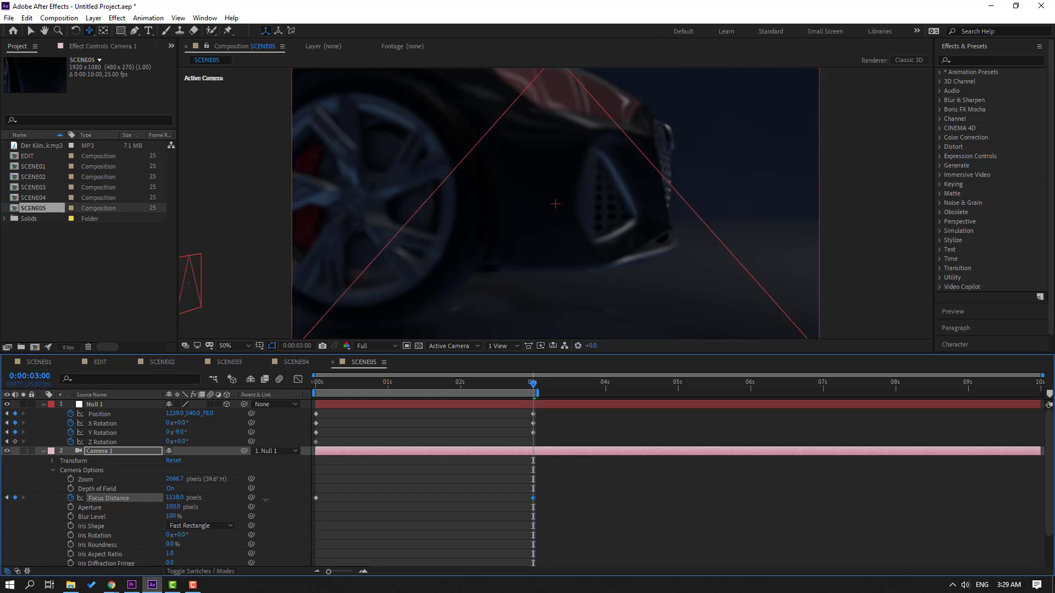
{"action": "left_click", "coordinate": [379, 346]}
{"action": "left_click", "coordinate": [378, 407]}
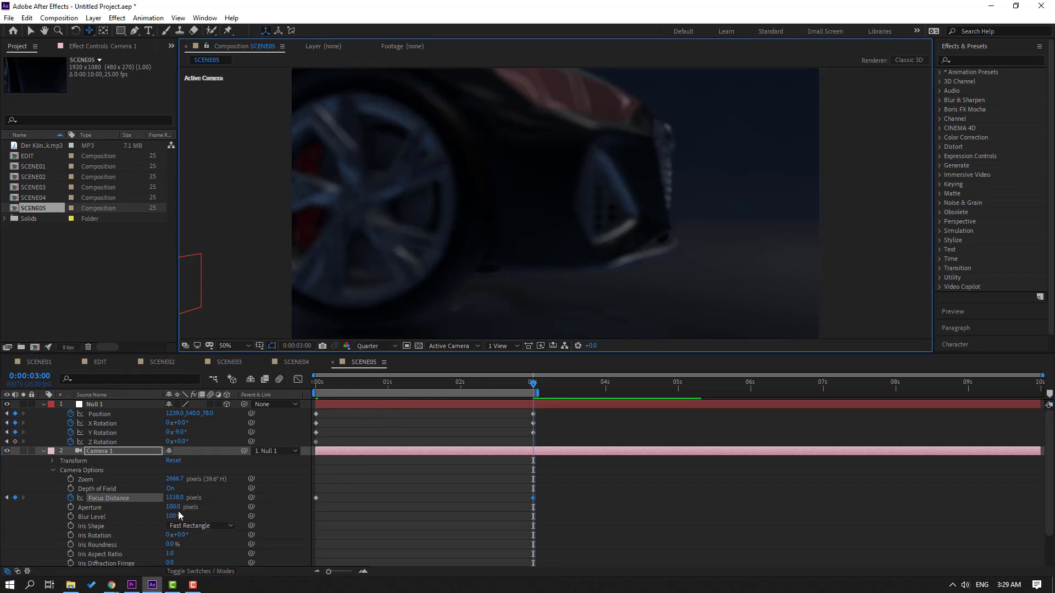
{"action": "left_click_drag", "start_coordinate": [174, 498], "coordinate": [116, 504]}
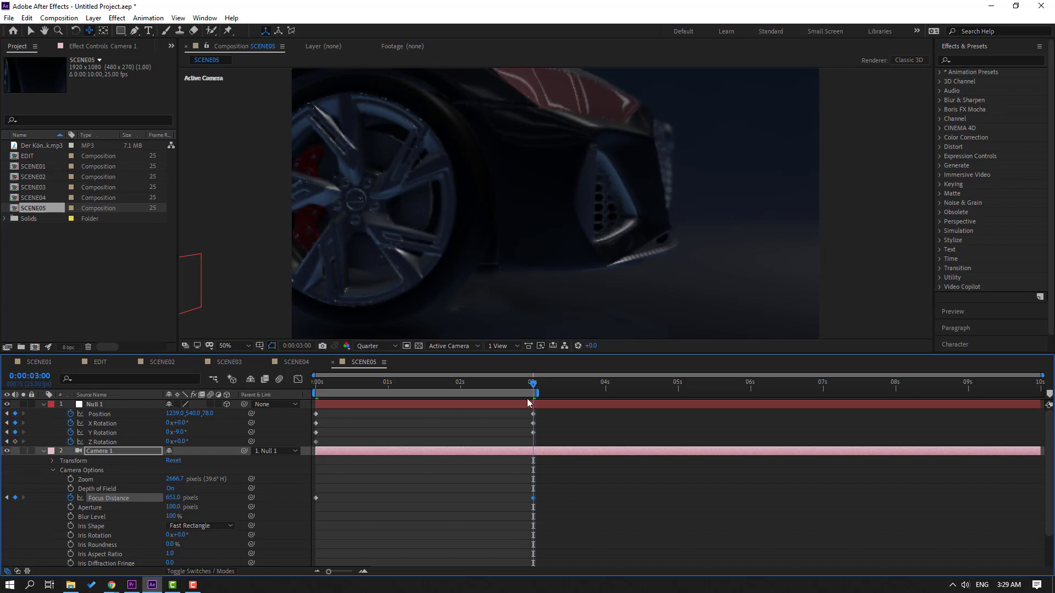
Preview the SCENE05 shot from the start and deselect Camera 1.
{"action": "left_click_drag", "start_coordinate": [533, 387], "coordinate": [287, 413]}
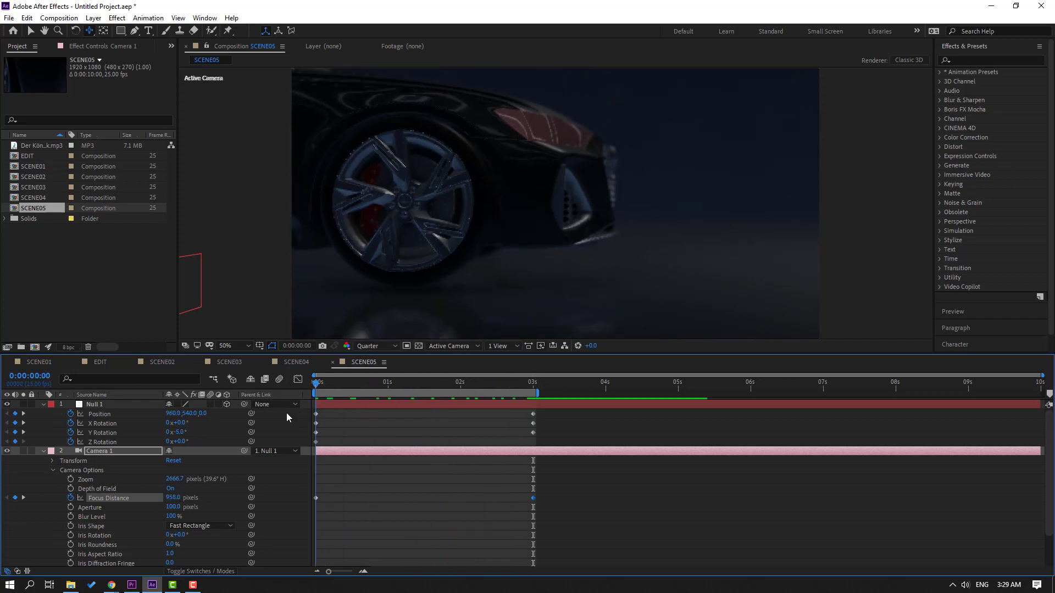
{"action": "key", "text": "space"}
{"action": "key", "text": "space"}
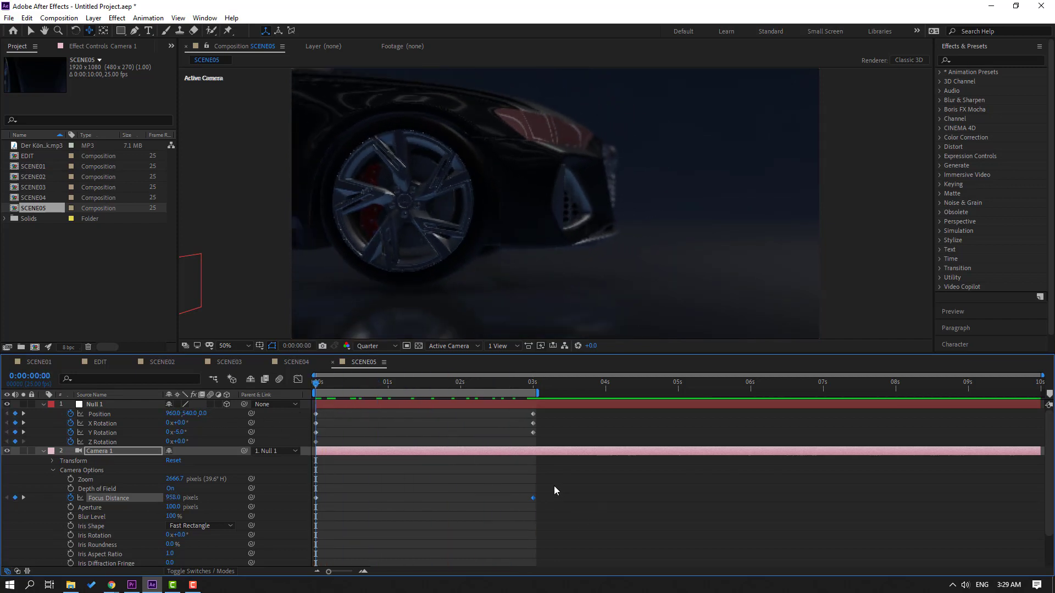
{"action": "left_click", "coordinate": [554, 488]}
Delete Null 1's Z Rotation keyframe, Easy Ease its keyframes, stretch the 3s influence and preview.
{"action": "left_click_drag", "start_coordinate": [325, 443], "coordinate": [308, 450]}
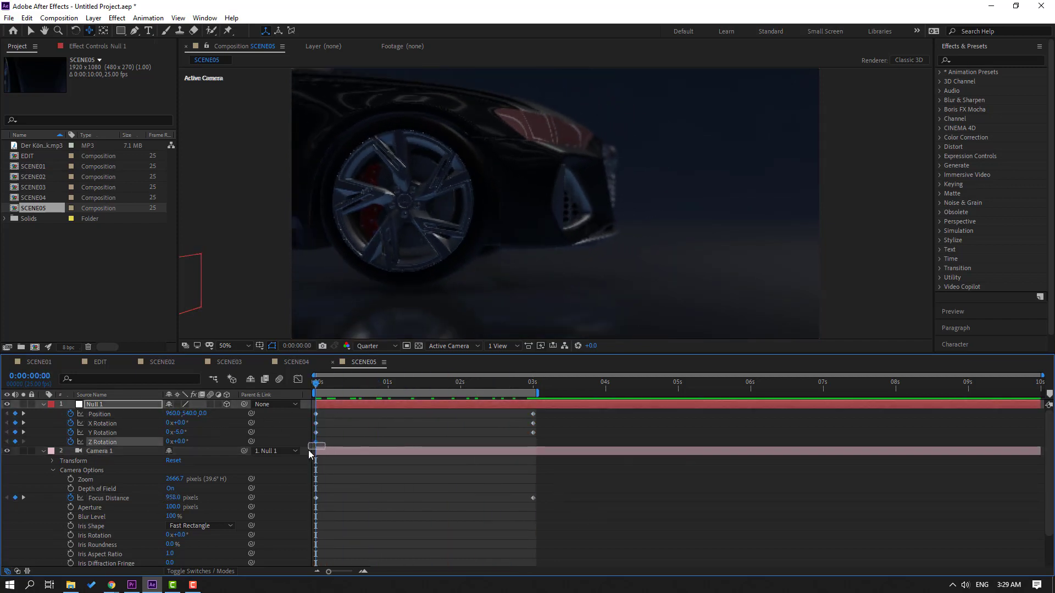
{"action": "key", "text": "Delete"}
{"action": "left_click_drag", "start_coordinate": [543, 409], "coordinate": [308, 435]}
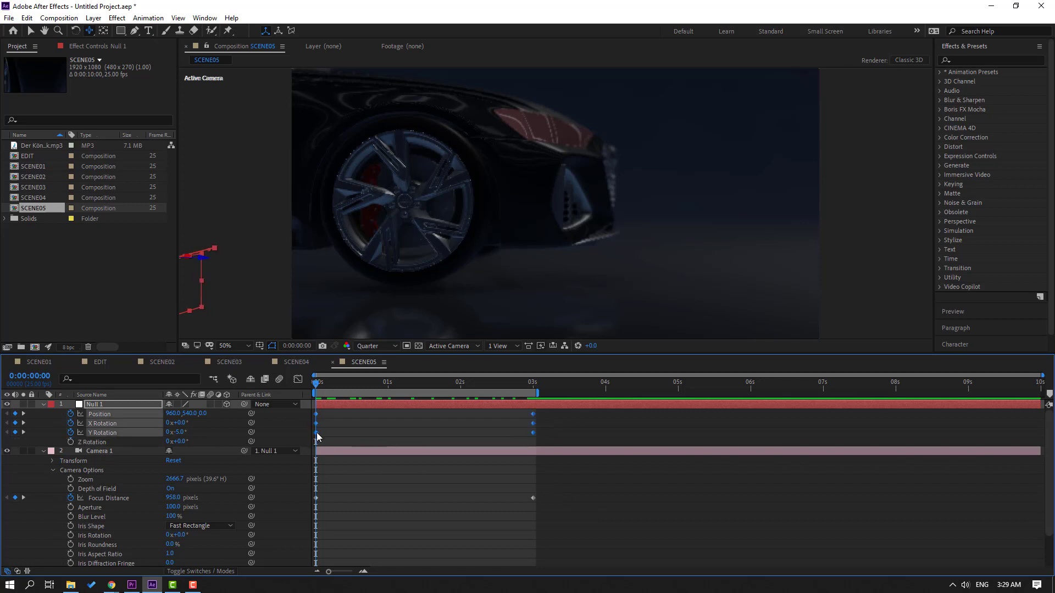
{"action": "right_click", "coordinate": [316, 433]}
{"action": "mouse_move", "coordinate": [386, 569]}
{"action": "left_click", "coordinate": [500, 498]}
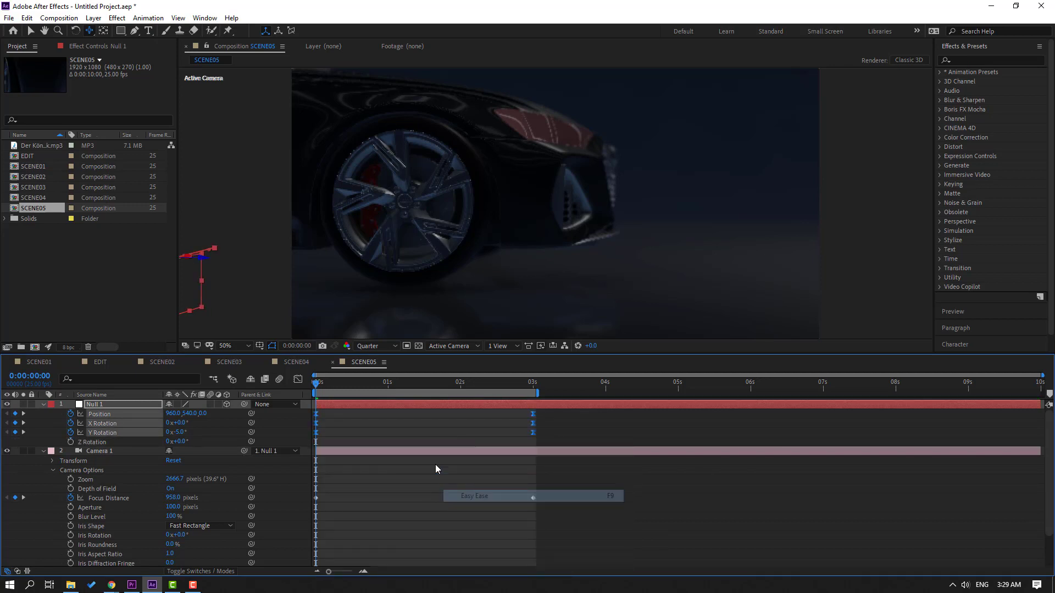
{"action": "left_click", "coordinate": [299, 384]}
{"action": "mouse_move", "coordinate": [560, 537]}
{"action": "left_mouse_down"}
{"action": "mouse_move", "coordinate": [525, 553]}
{"action": "mouse_move", "coordinate": [450, 538]}
{"action": "left_mouse_up"}
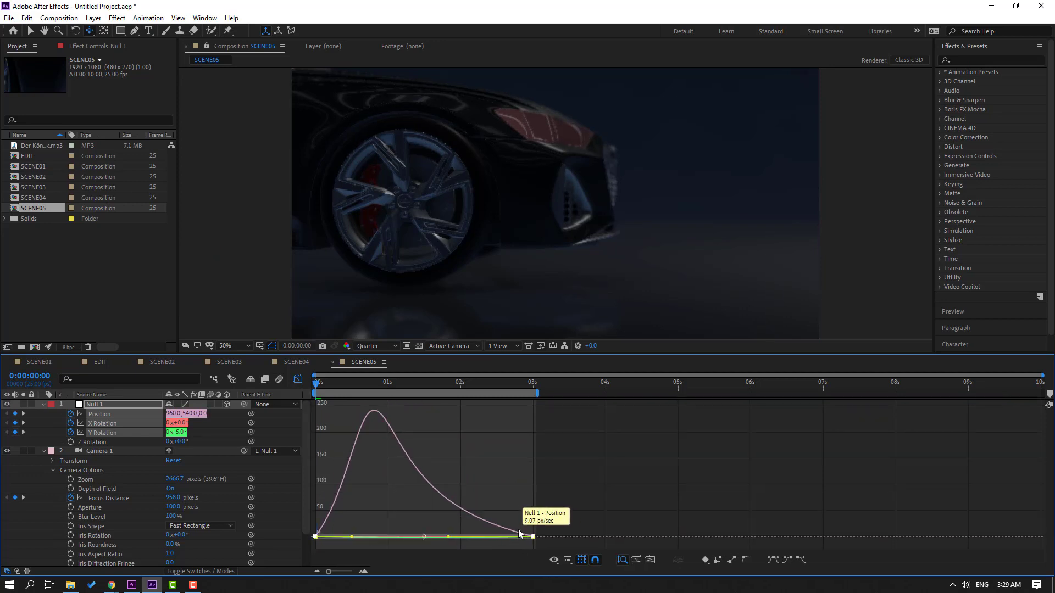
{"action": "key", "text": "space"}
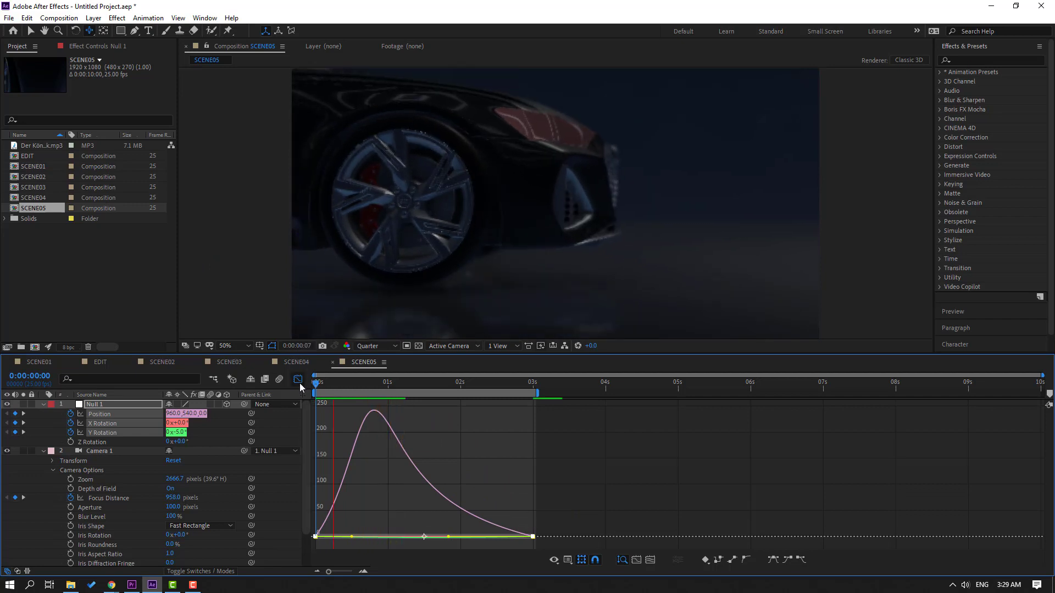
{"action": "key", "text": "space"}
Stretch the rotation keyframes' ease influence to about 75% in the Graph Editor and preview.
{"action": "left_click", "coordinate": [352, 411]}
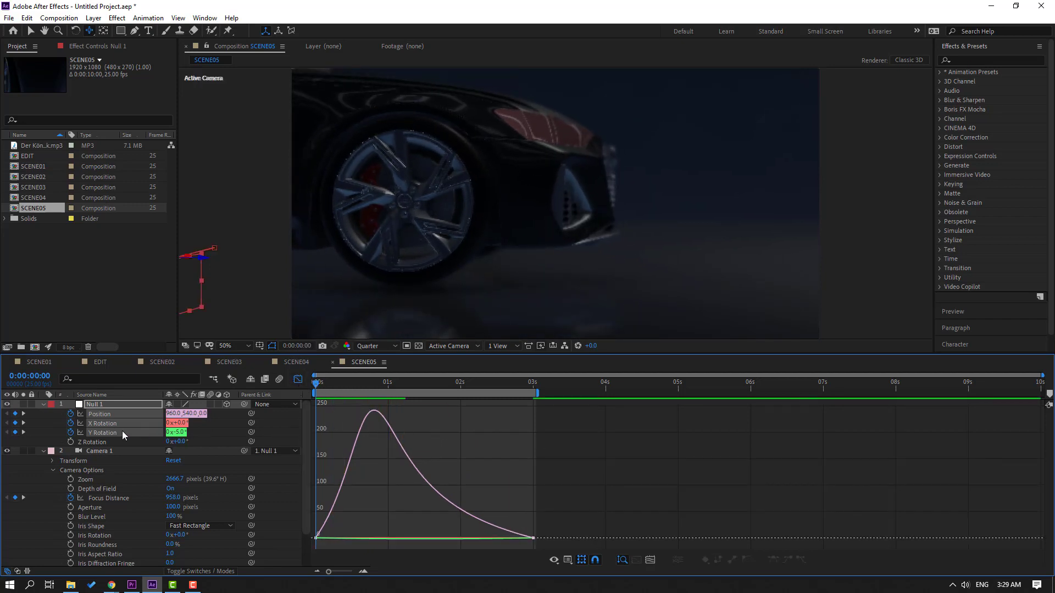
{"action": "left_click", "coordinate": [103, 424]}
{"action": "left_click", "coordinate": [297, 381]}
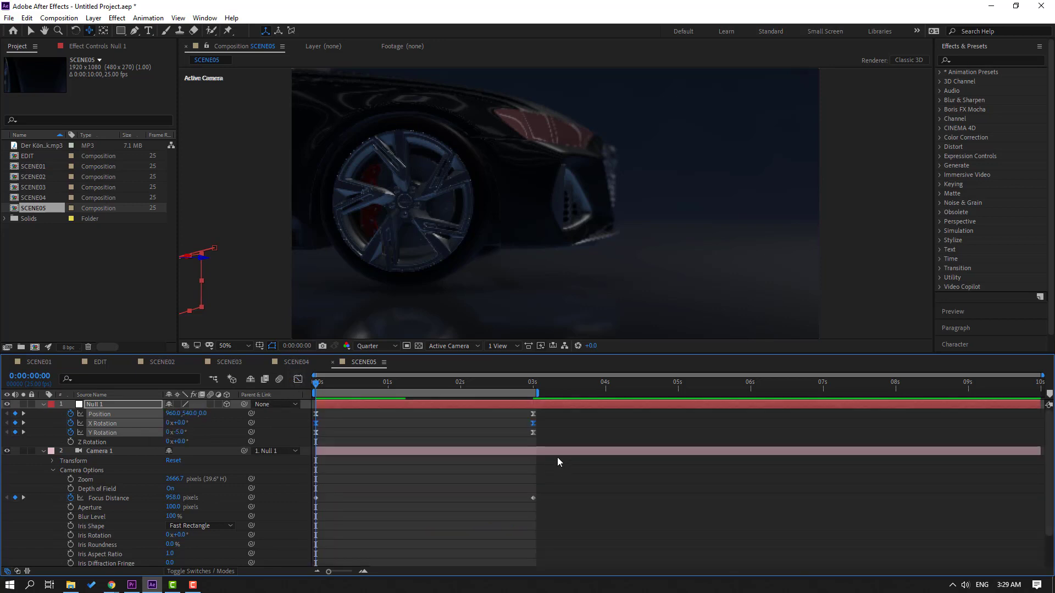
{"action": "left_click_drag", "start_coordinate": [540, 423], "coordinate": [309, 436]}
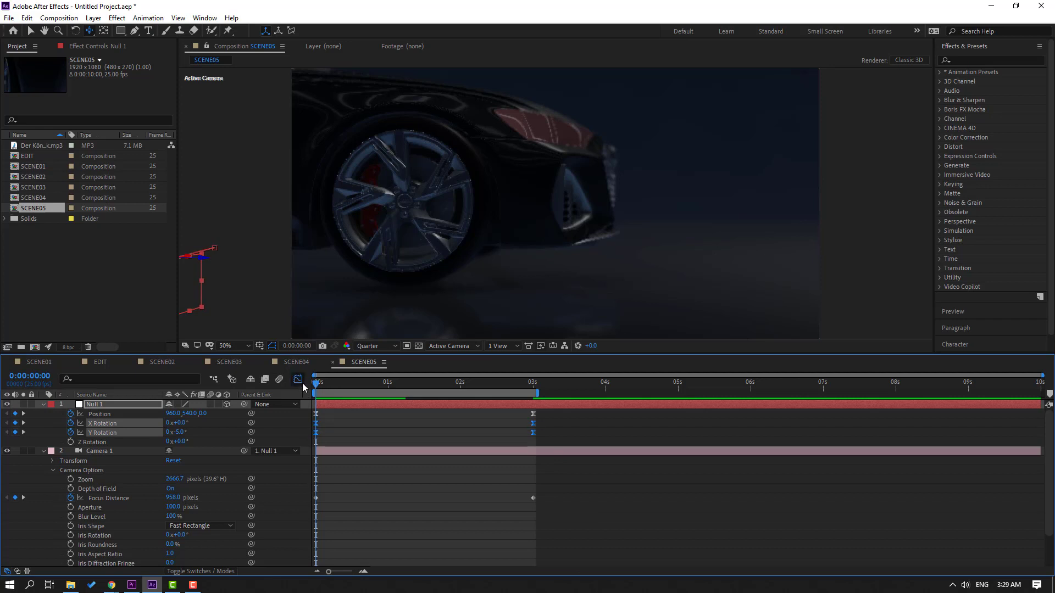
{"action": "left_click", "coordinate": [297, 379]}
{"action": "left_click", "coordinate": [525, 433]}
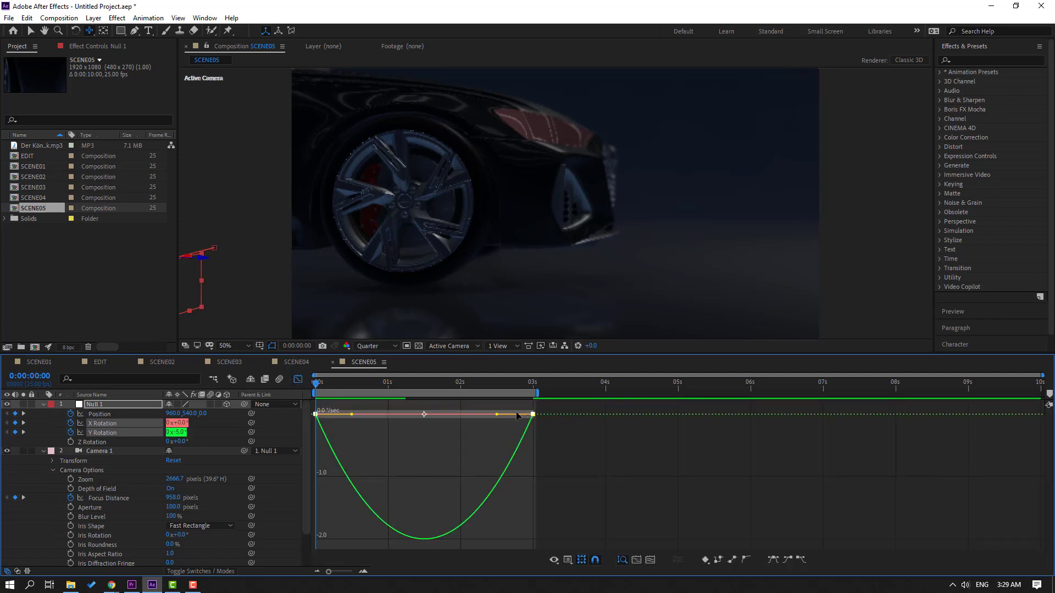
{"action": "left_click_drag", "start_coordinate": [497, 417], "coordinate": [449, 420]}
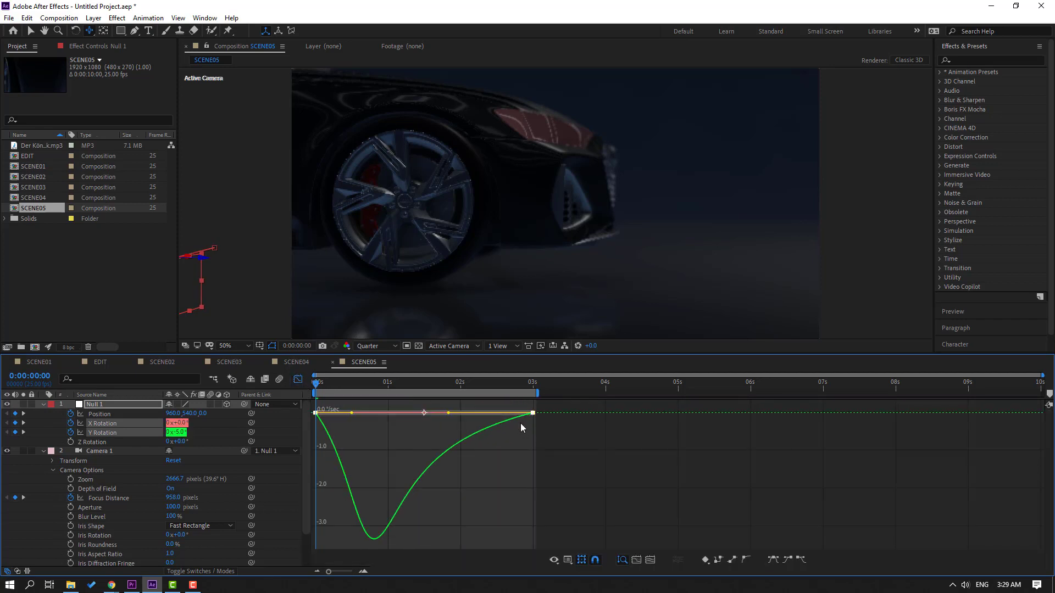
{"action": "key", "text": "space"}
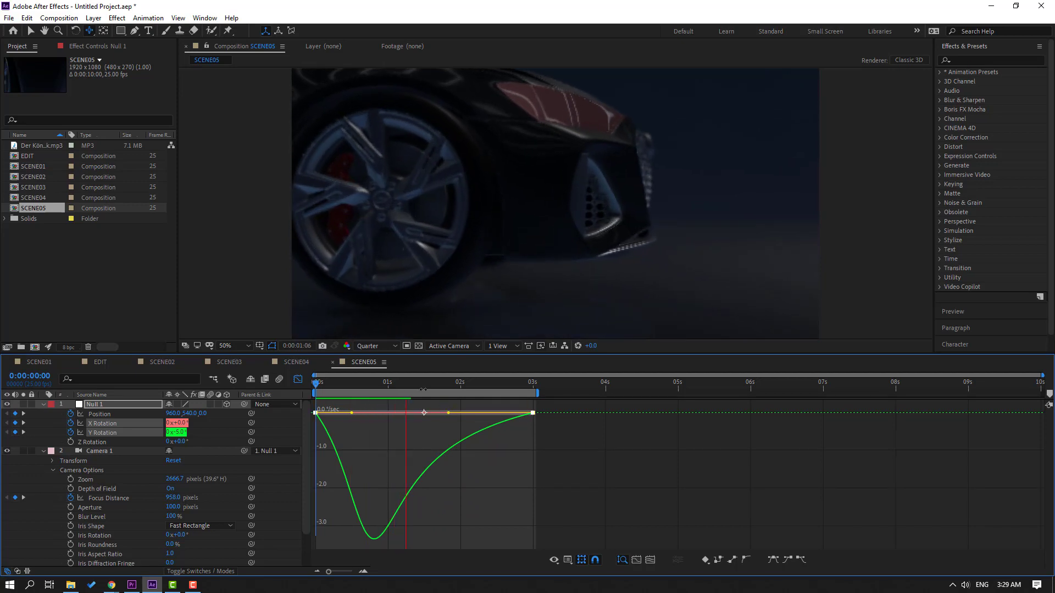
{"action": "key", "text": "space"}
Ease both Focus Distance keyframes, lengthen their influence, preview, and return to the EDIT comp.
{"action": "left_click", "coordinate": [297, 380]}
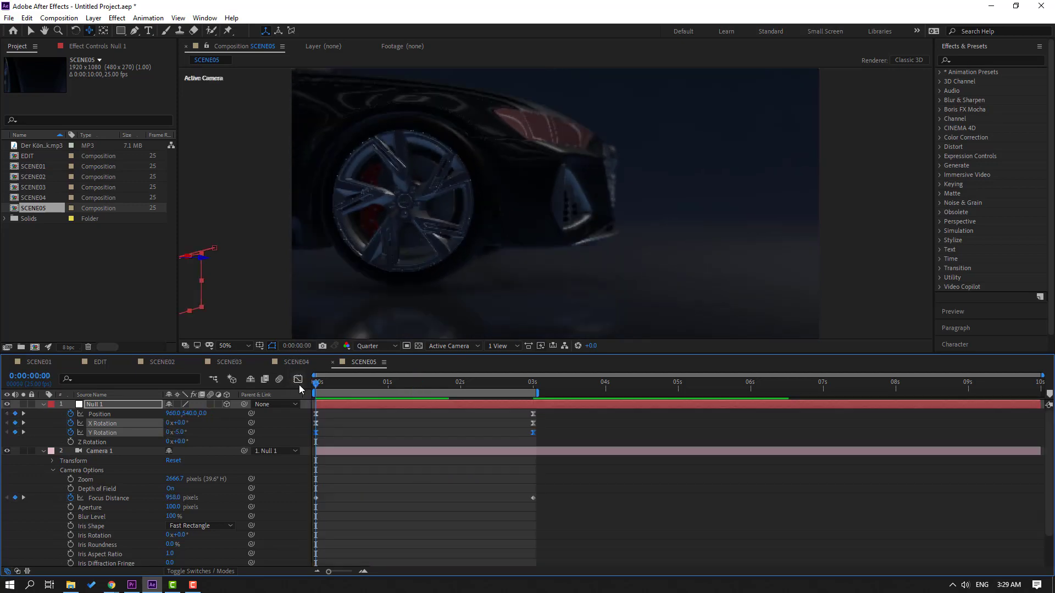
{"action": "left_click_drag", "start_coordinate": [552, 498], "coordinate": [311, 497]}
{"action": "right_click", "coordinate": [533, 499]}
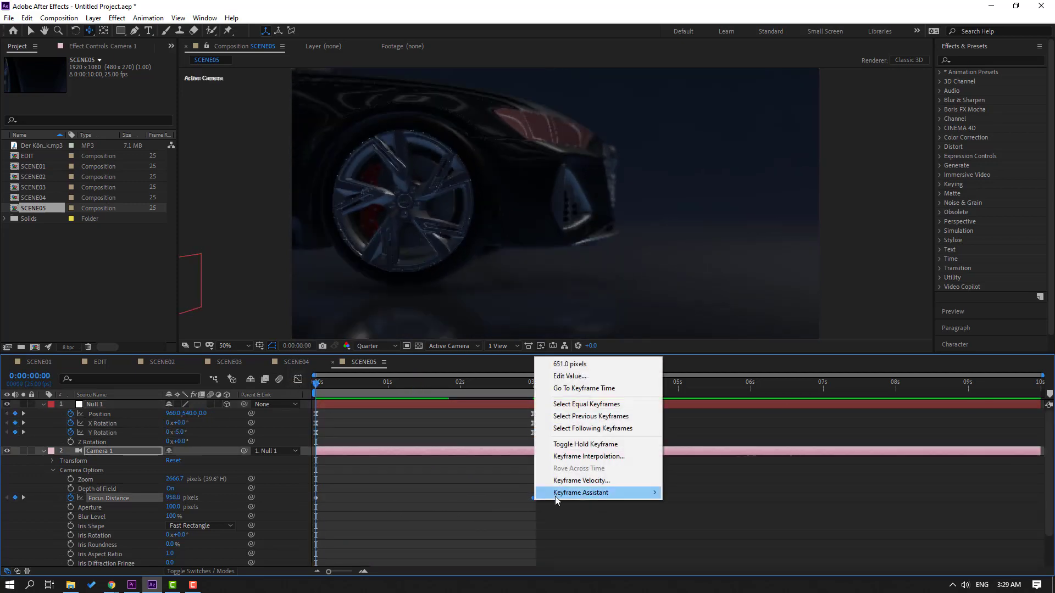
{"action": "mouse_move", "coordinate": [555, 493]}
{"action": "left_click", "coordinate": [695, 433]}
{"action": "left_click", "coordinate": [298, 380]}
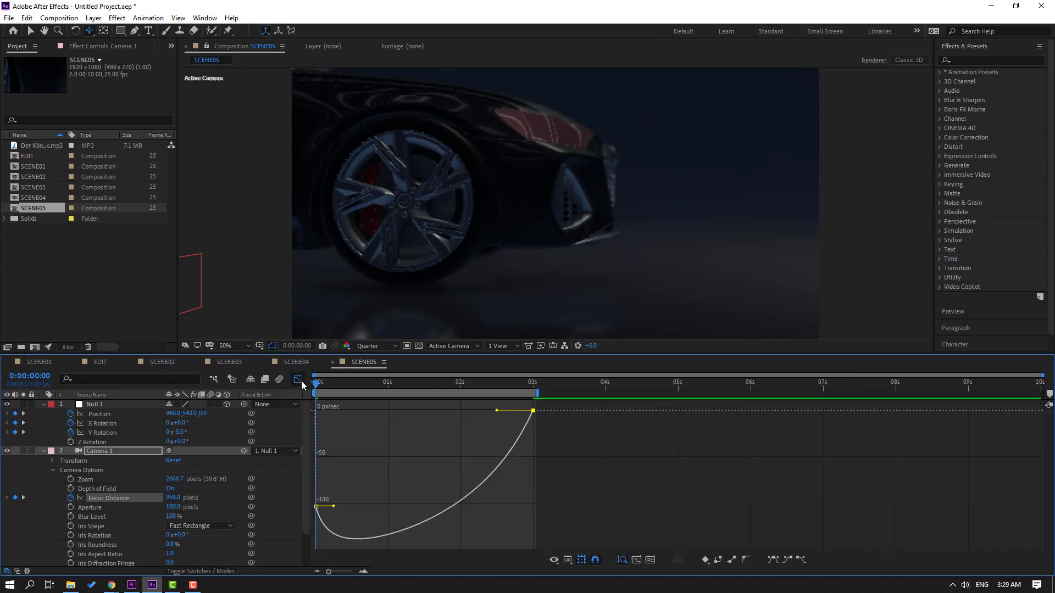
{"action": "left_click_drag", "start_coordinate": [496, 411], "coordinate": [460, 410]}
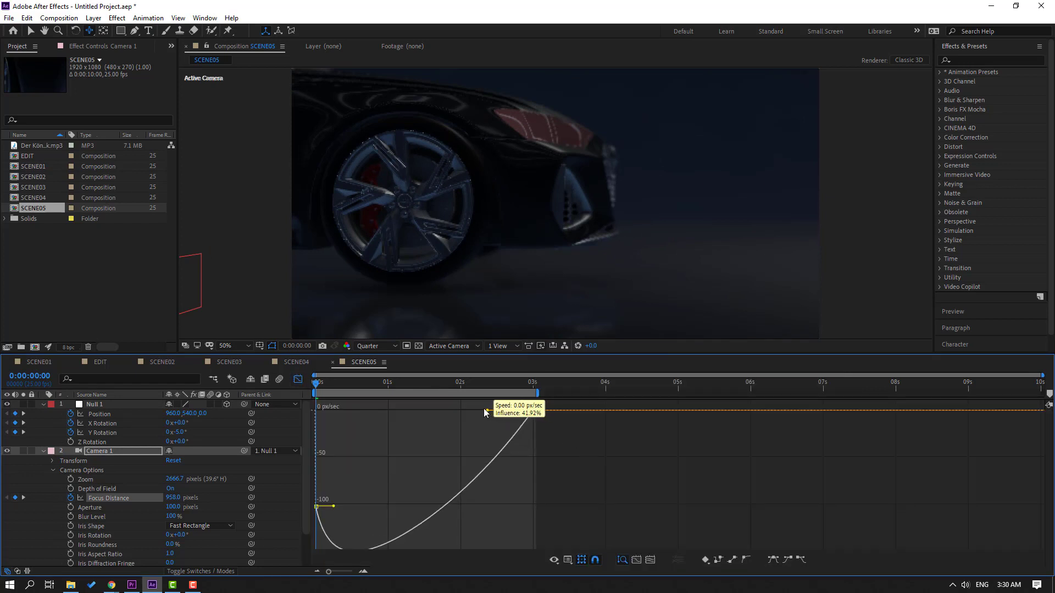
{"action": "key", "text": "space"}
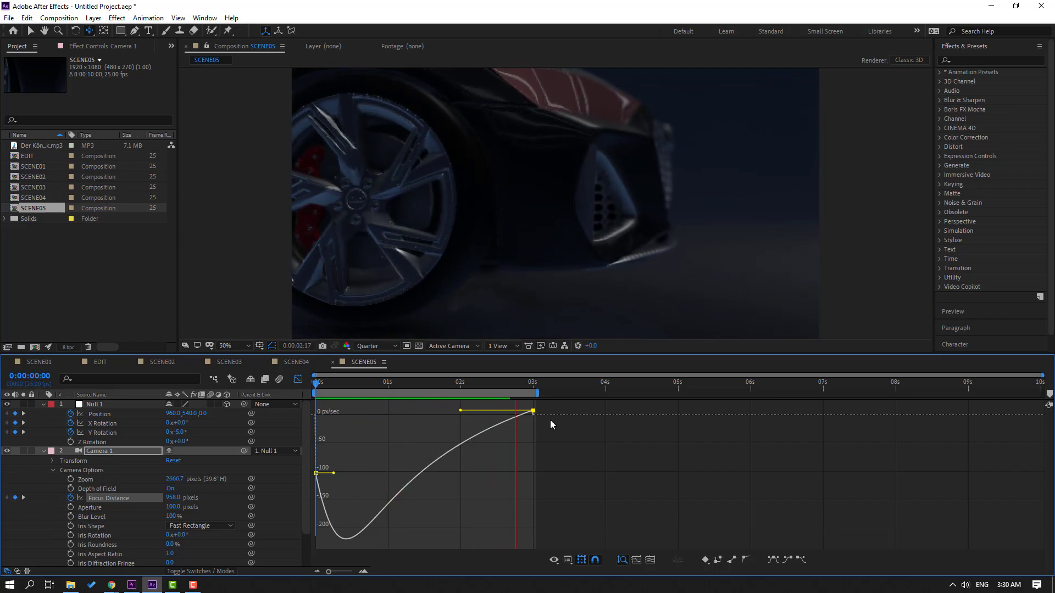
{"action": "left_click", "coordinate": [402, 384]}
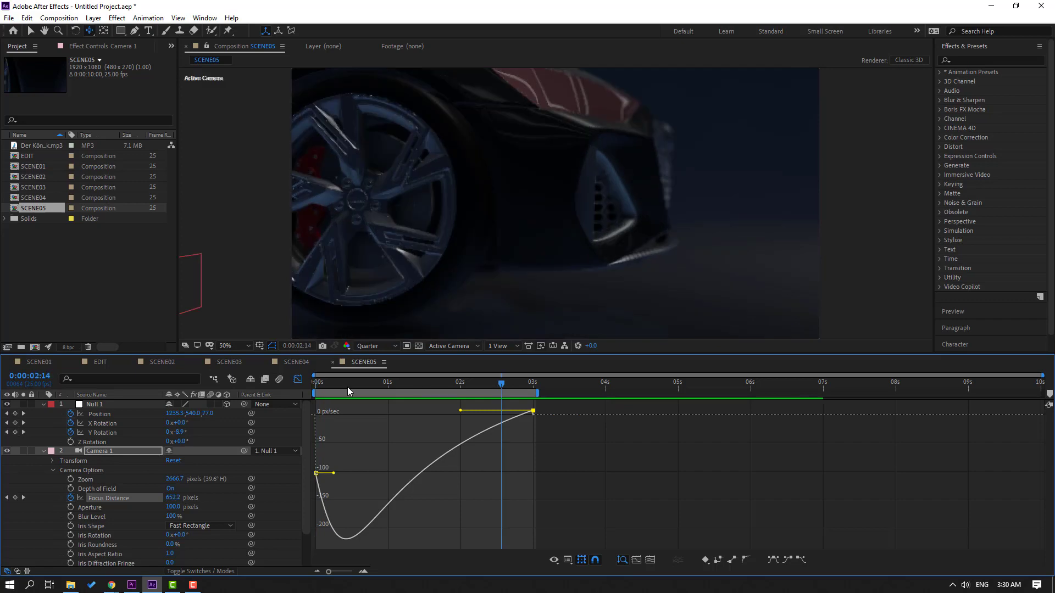
{"action": "left_click", "coordinate": [104, 363]}
Place SCENE05 atop EDIT starting near 06s and trim SCENE05 to its three-second work area.
{"action": "left_click", "coordinate": [41, 226]}
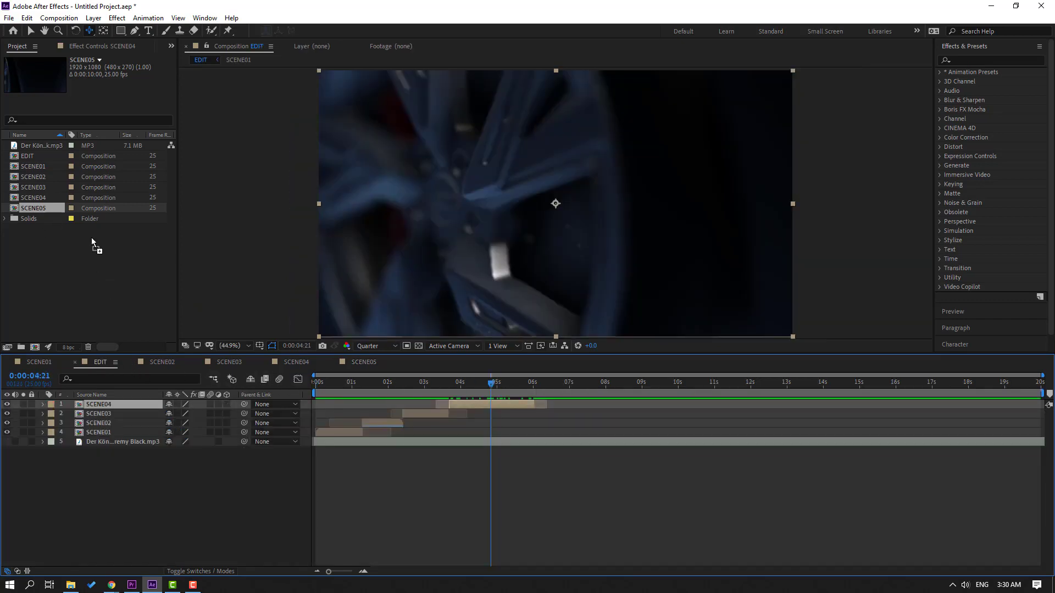
{"action": "left_click", "coordinate": [107, 400]}
{"action": "left_click_drag", "start_coordinate": [116, 405], "coordinate": [558, 411]}
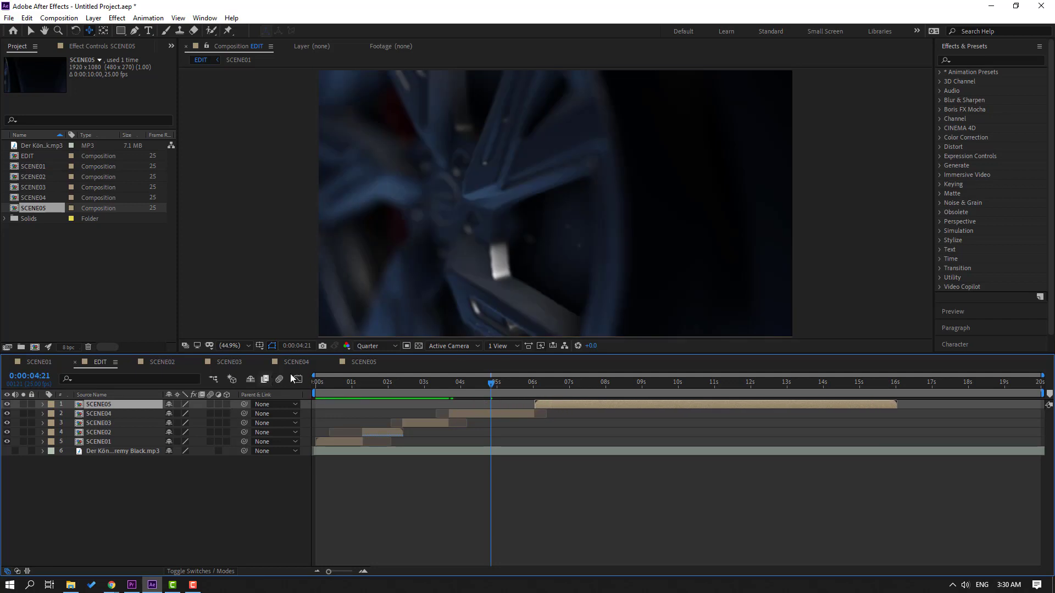
{"action": "left_click", "coordinate": [354, 364]}
{"action": "right_click", "coordinate": [525, 393]}
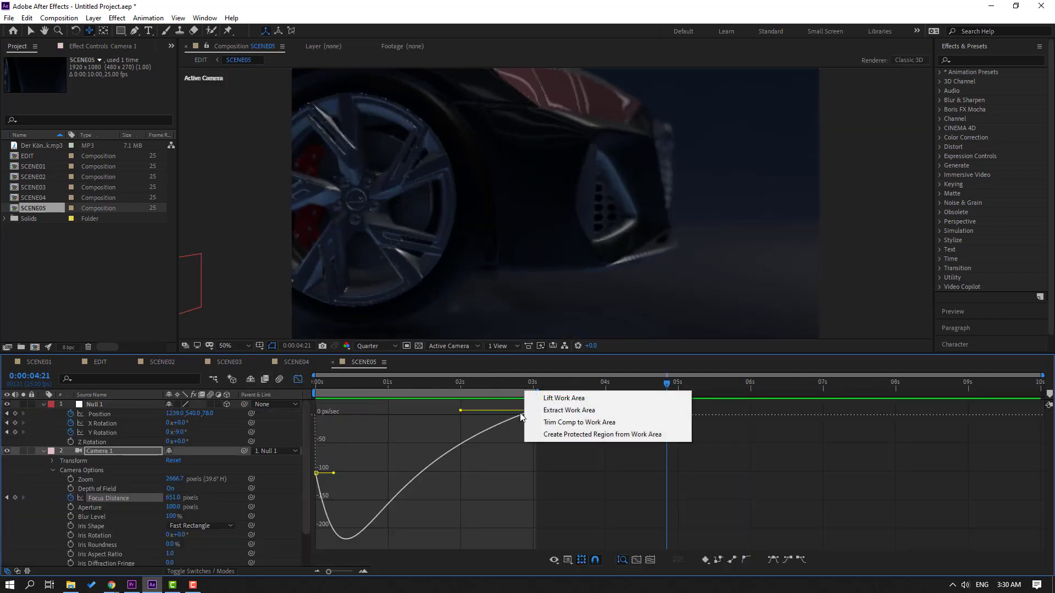
{"action": "left_click", "coordinate": [584, 422]}
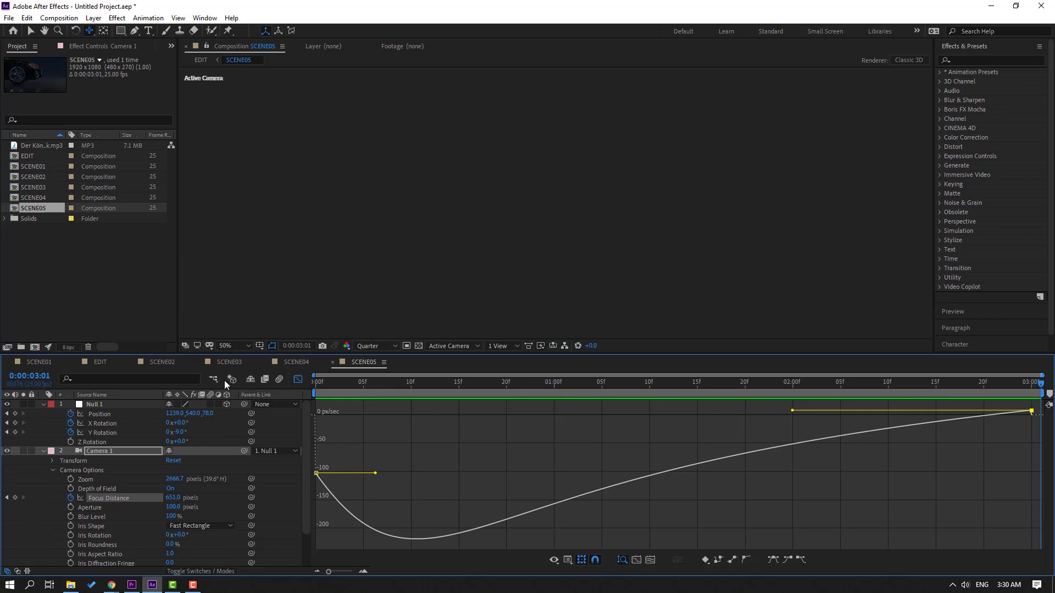
End EDIT's work area near 09s, preview the edit from the start, and mute the music track.
{"action": "left_click", "coordinate": [117, 363]}
{"action": "mouse_move", "coordinate": [509, 388]}
{"action": "left_mouse_down"}
{"action": "mouse_move", "coordinate": [618, 387]}
{"action": "mouse_move", "coordinate": [575, 387]}
{"action": "left_mouse_up"}
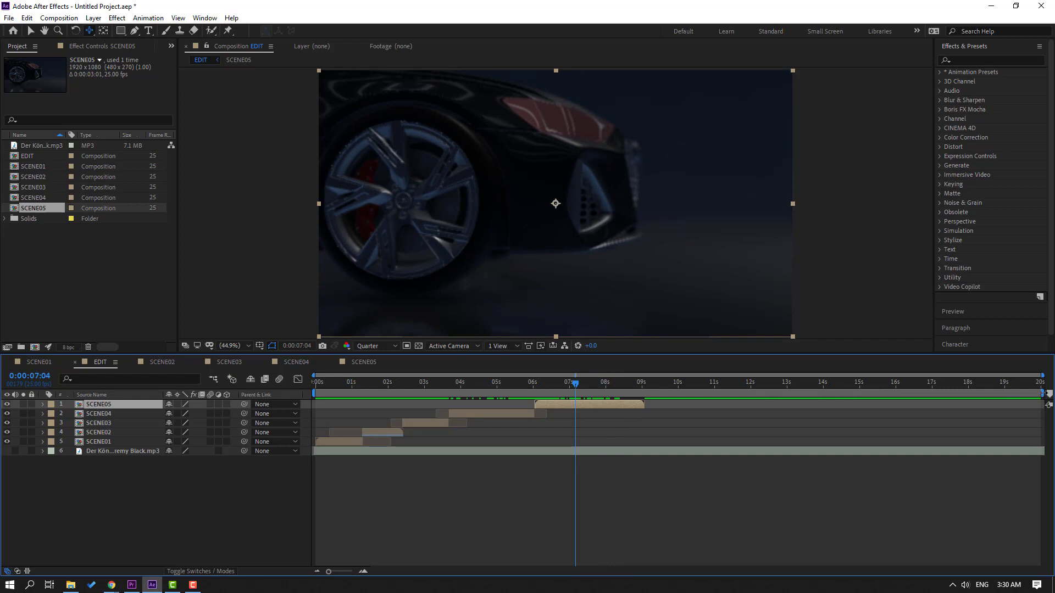
{"action": "left_click_drag", "start_coordinate": [1043, 394], "coordinate": [652, 394]}
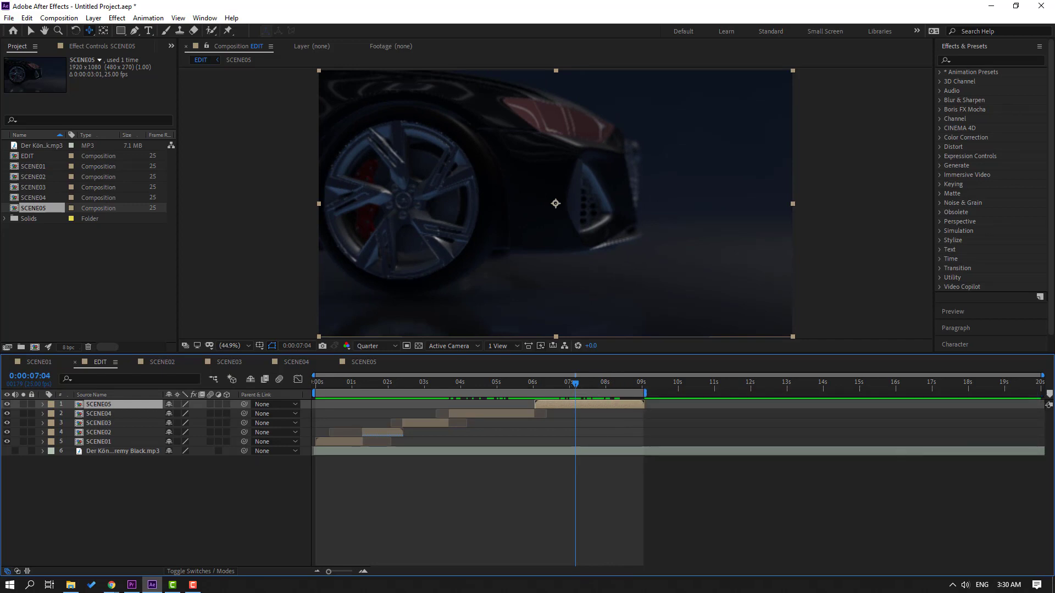
{"action": "left_click", "coordinate": [726, 529]}
{"action": "key", "text": "Home"}
{"action": "key", "text": "space"}
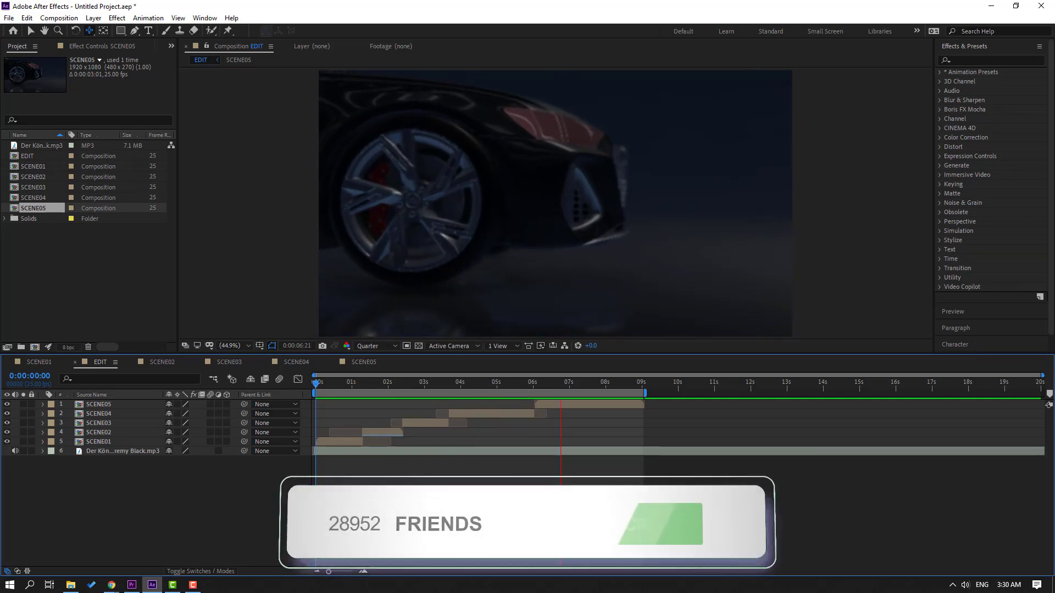
{"action": "left_click", "coordinate": [14, 451]}
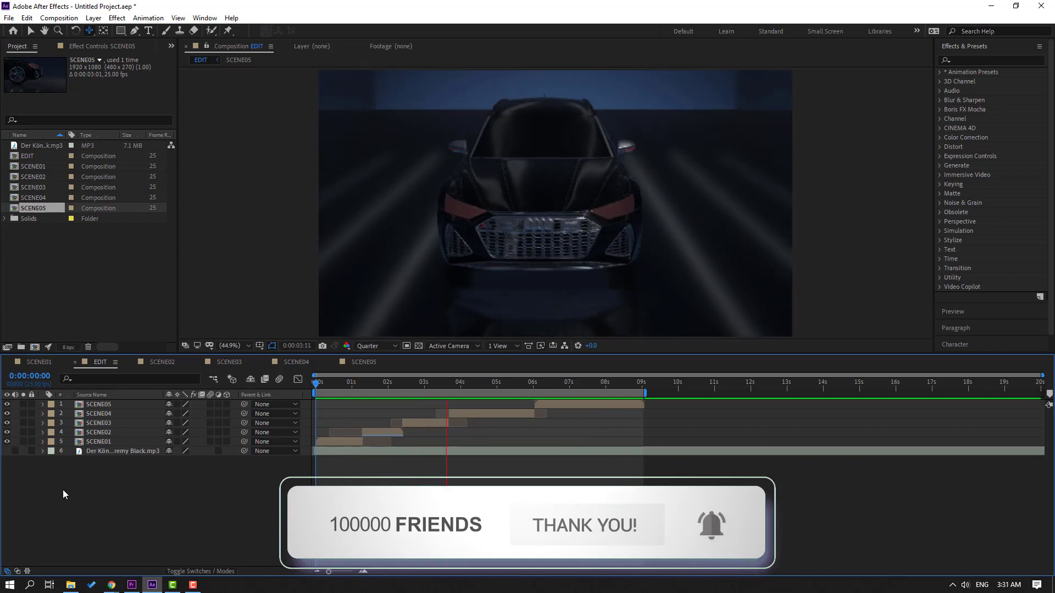